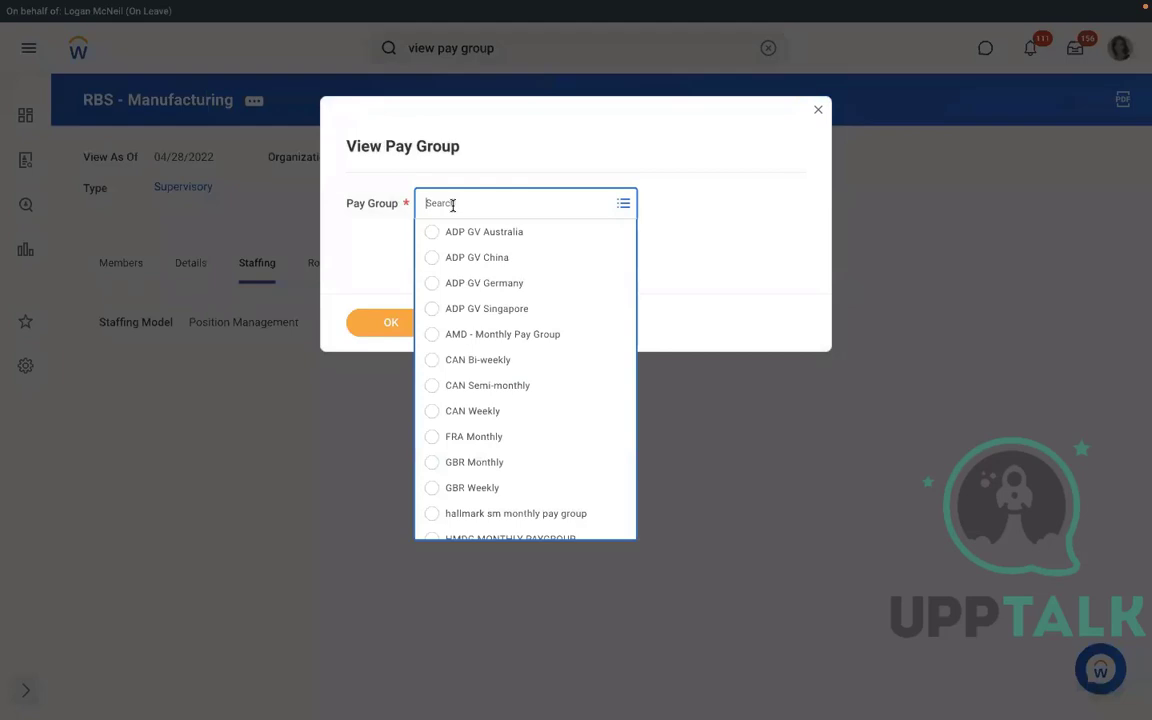
View the AMD - Monthly Pay Group members (one Chief Executive Officer), then rerun the pay group search.
{"action": "type", "text": "amd"}
{"action": "key", "text": "Return"}
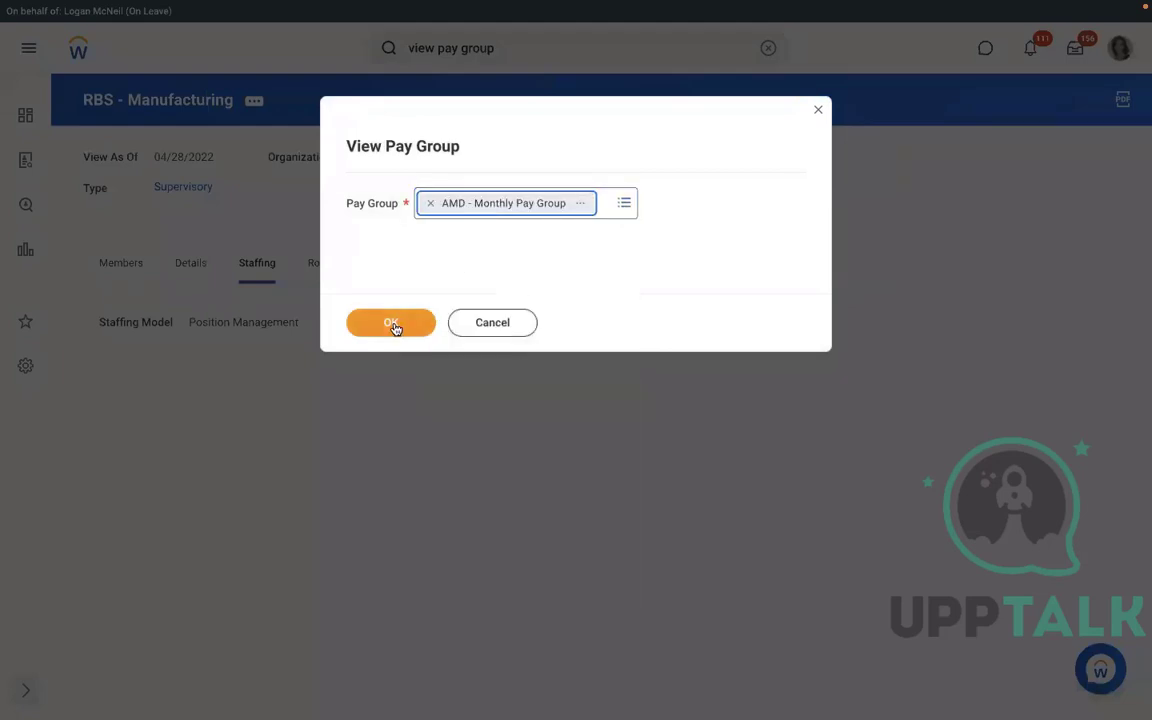
{"action": "left_click", "coordinate": [392, 324]}
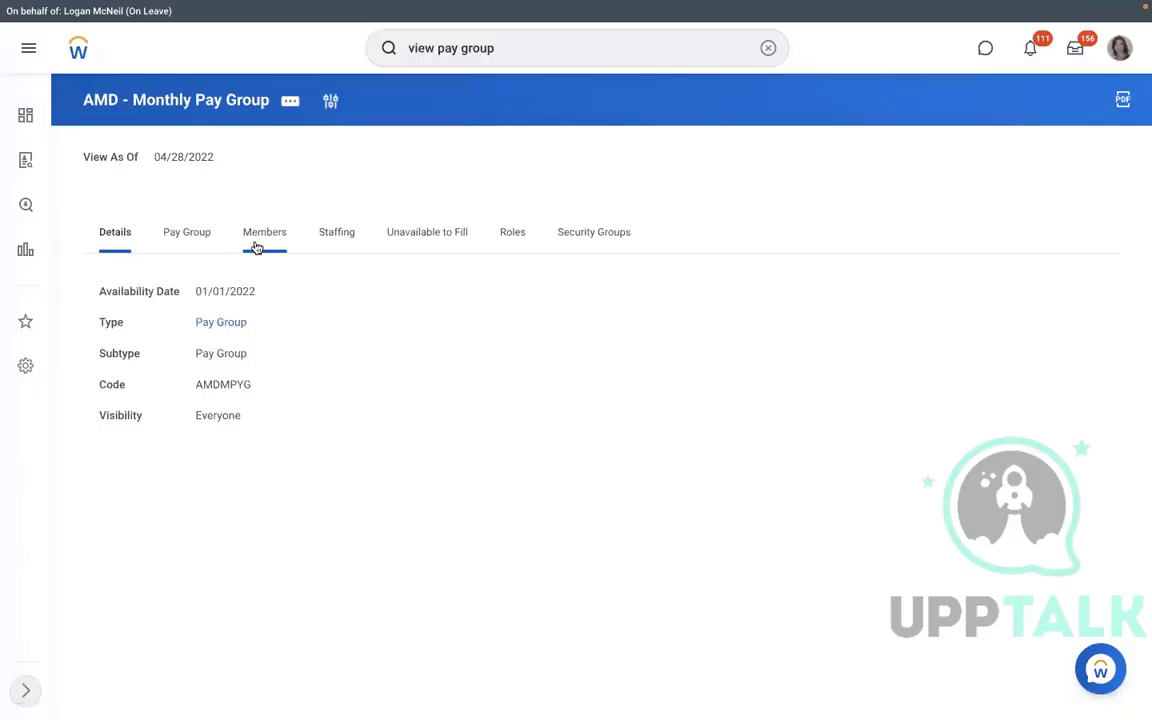
{"action": "left_click", "coordinate": [260, 235]}
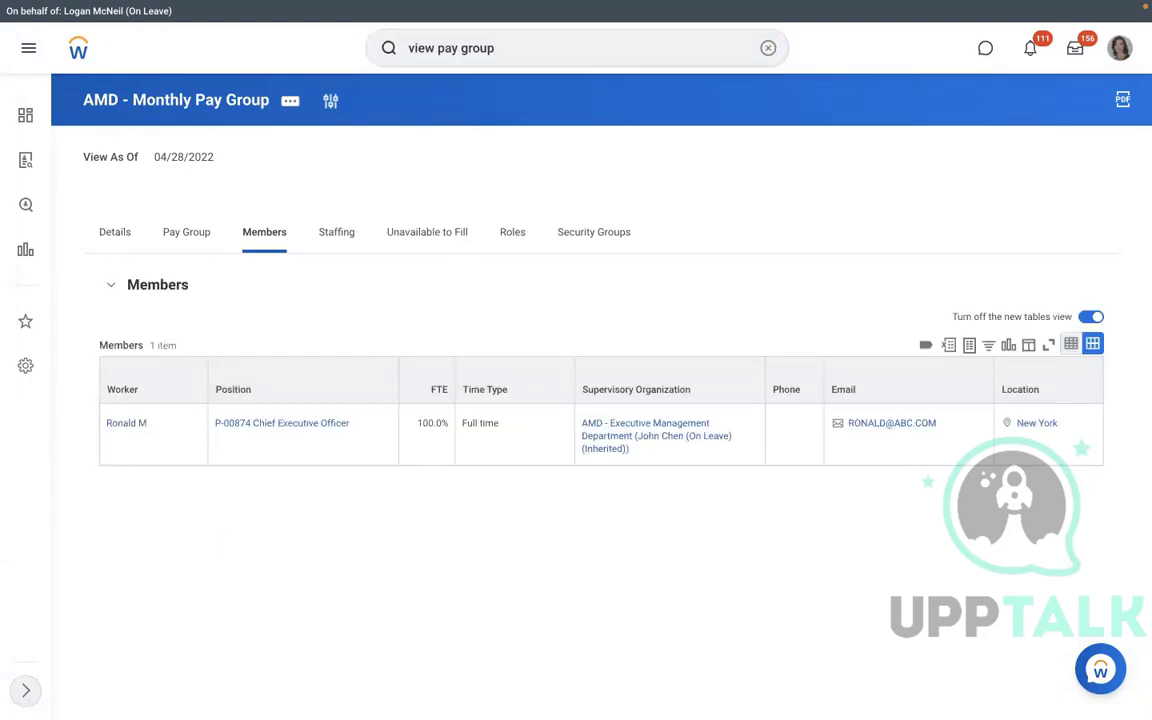
{"action": "left_click", "coordinate": [514, 57]}
{"action": "key", "text": "Return"}
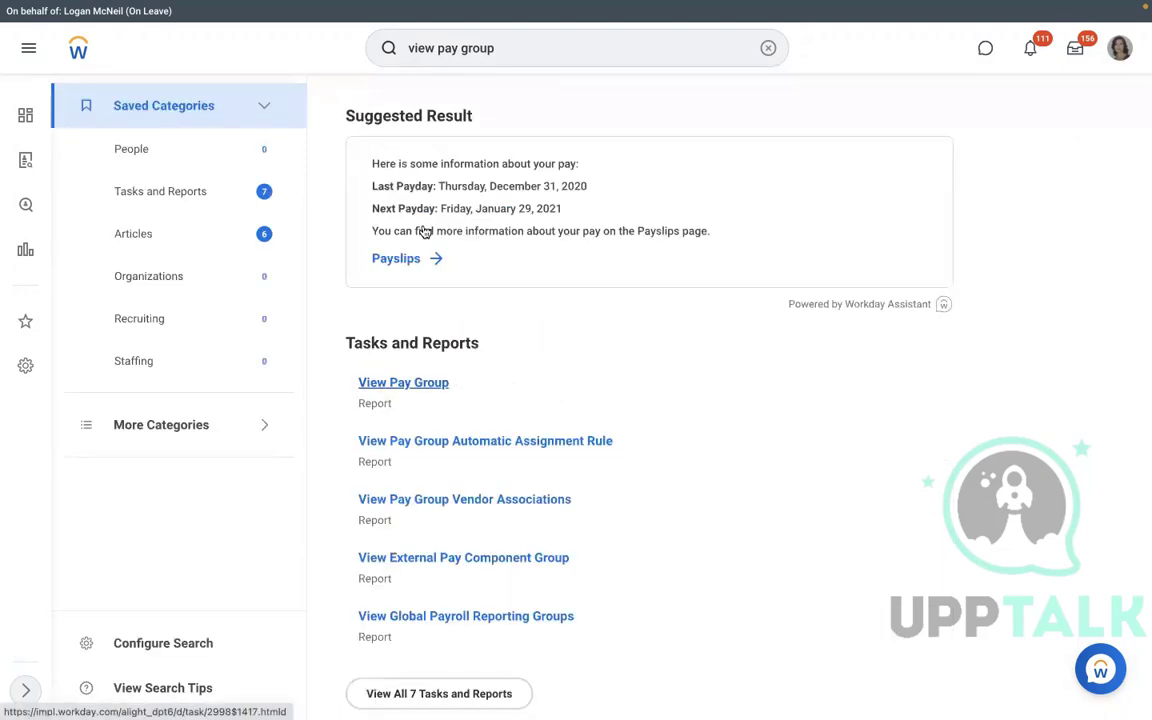
{"action": "left_click", "coordinate": [424, 231]}
{"action": "type", "text": "dmd"}
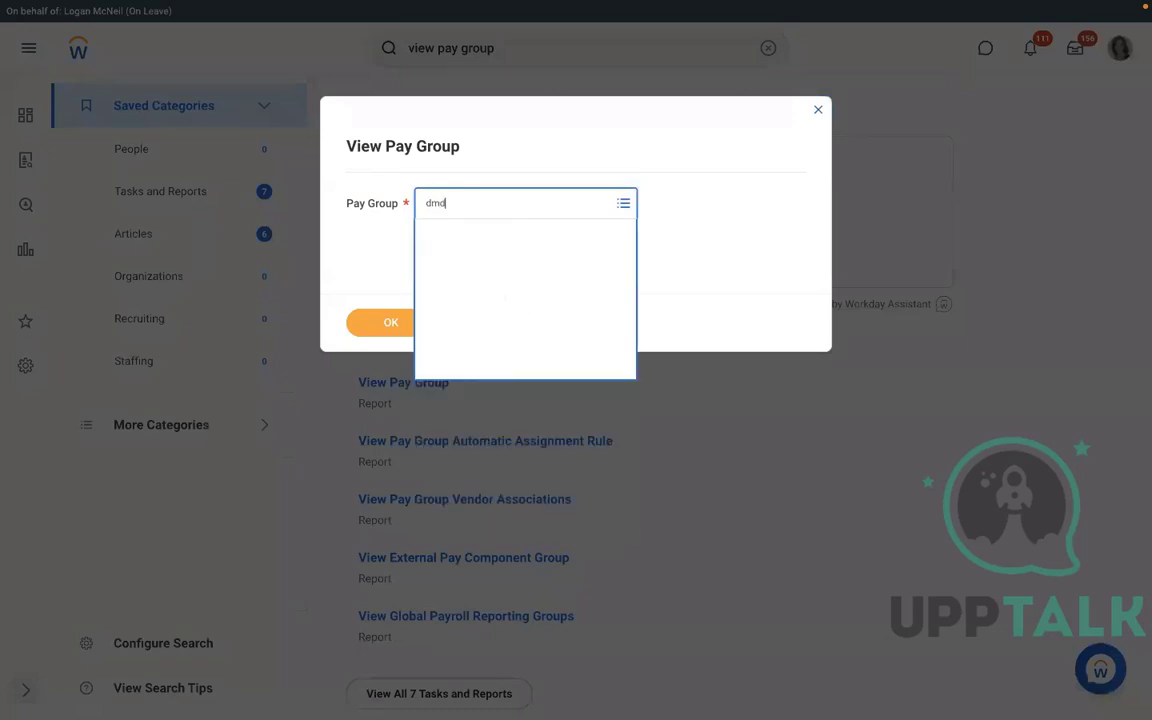
{"action": "left_click", "coordinate": [392, 322]}
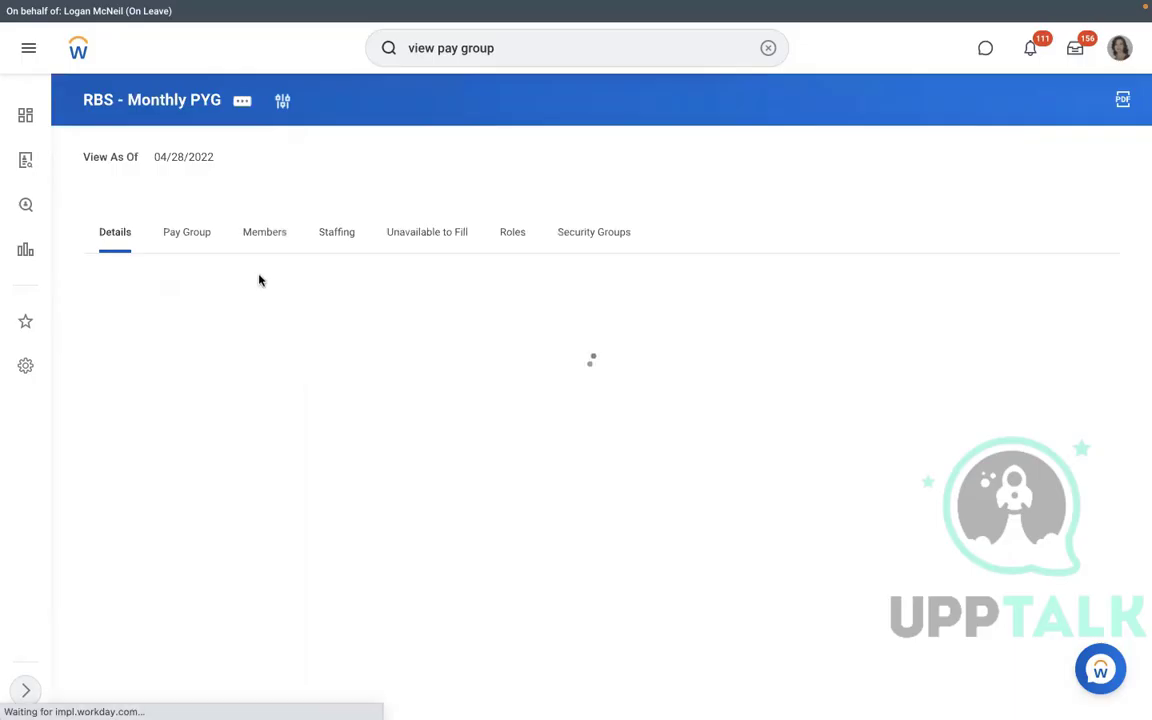
{"action": "left_click", "coordinate": [254, 240]}
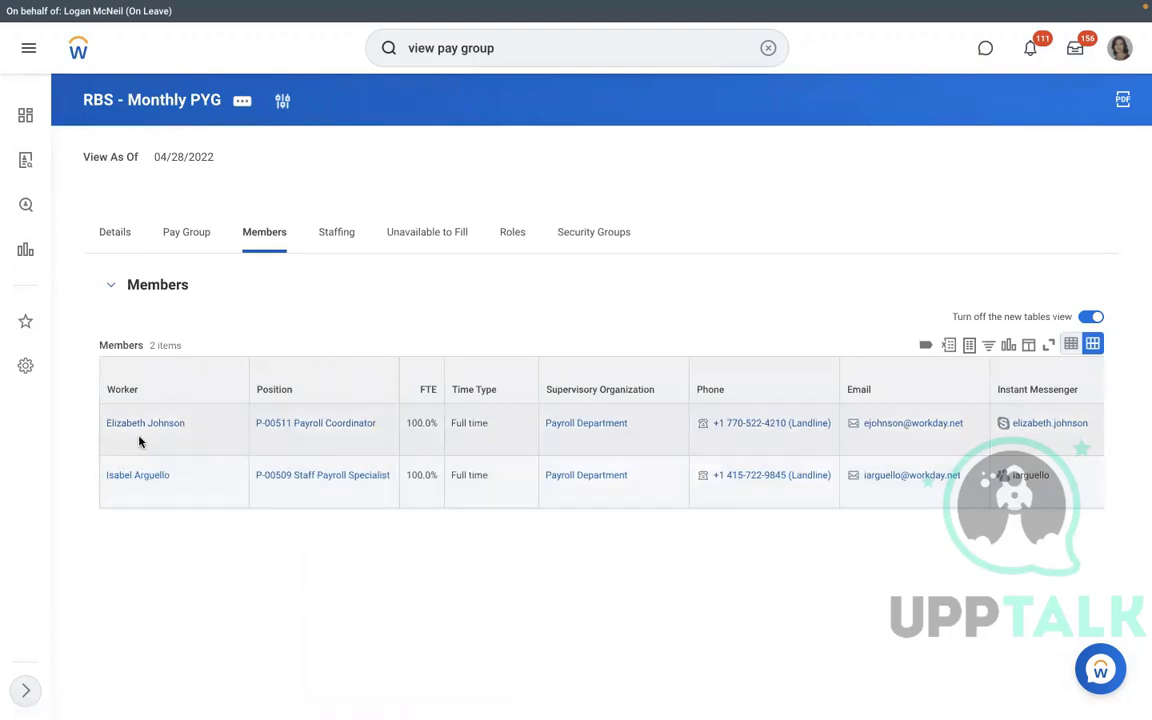
{"action": "left_click", "coordinate": [139, 477]}
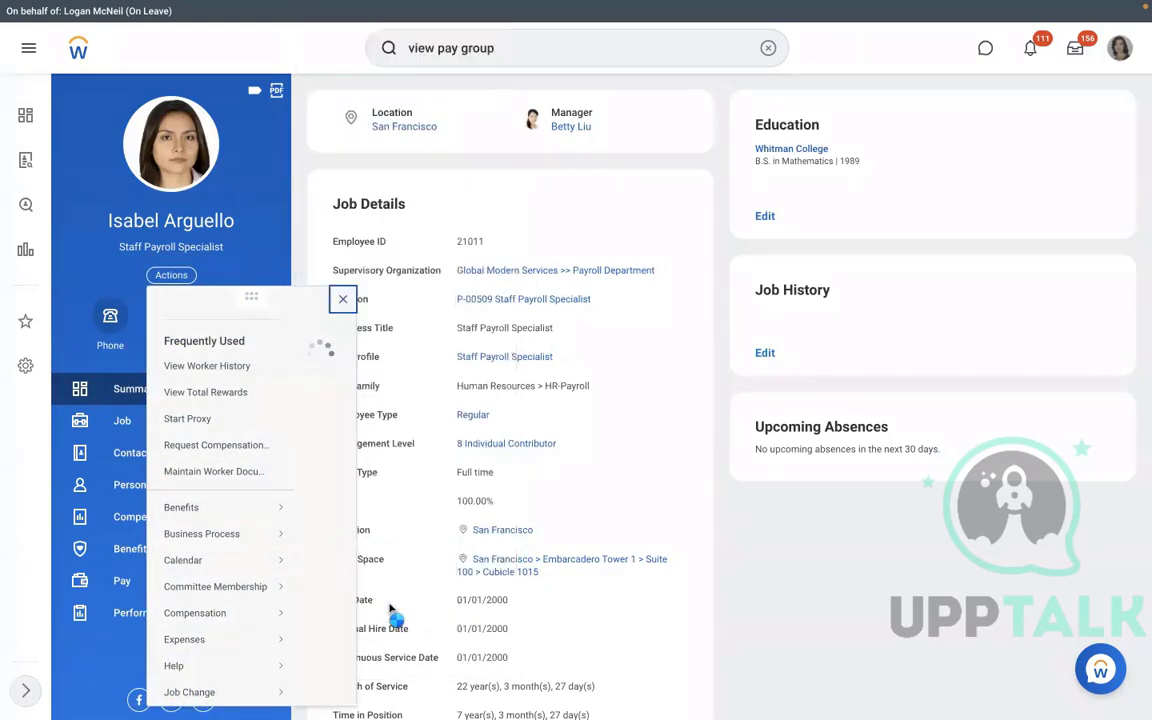
{"action": "scroll", "coordinate": [393, 610], "scroll_direction": "down", "scroll_amount": 5}
{"action": "scroll", "coordinate": [257, 486], "scroll_direction": "down", "scroll_amount": 4}
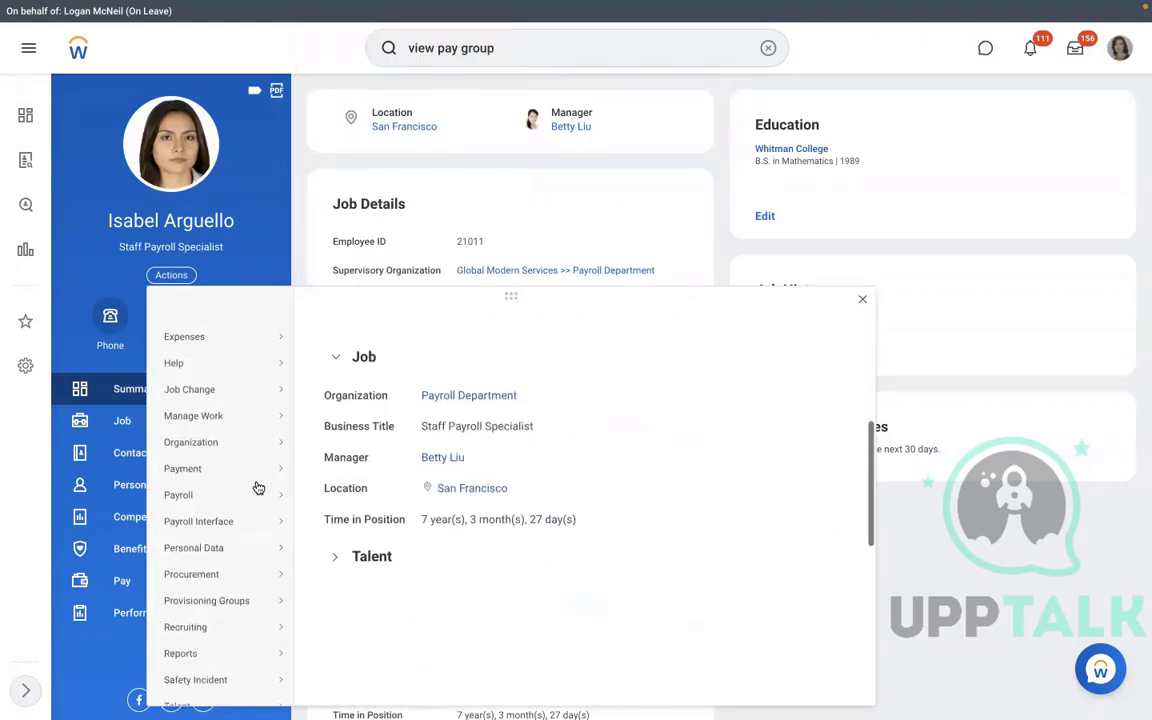
{"action": "mouse_move", "coordinate": [271, 493]}
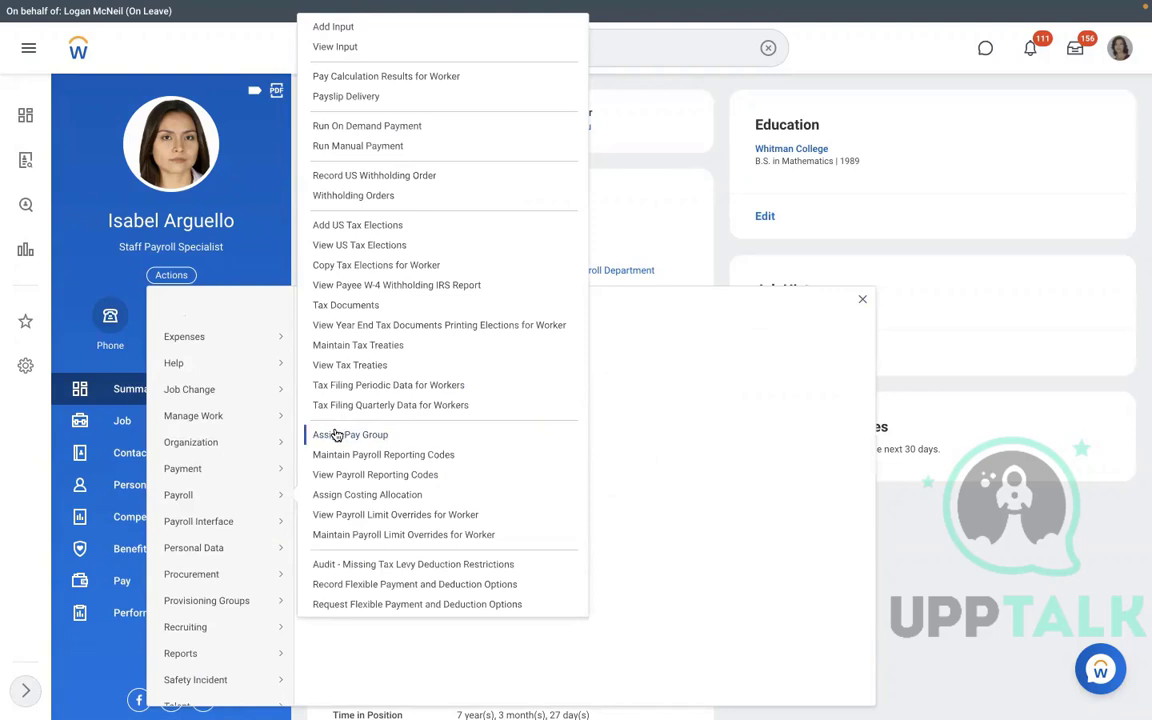
{"action": "left_click", "coordinate": [648, 228]}
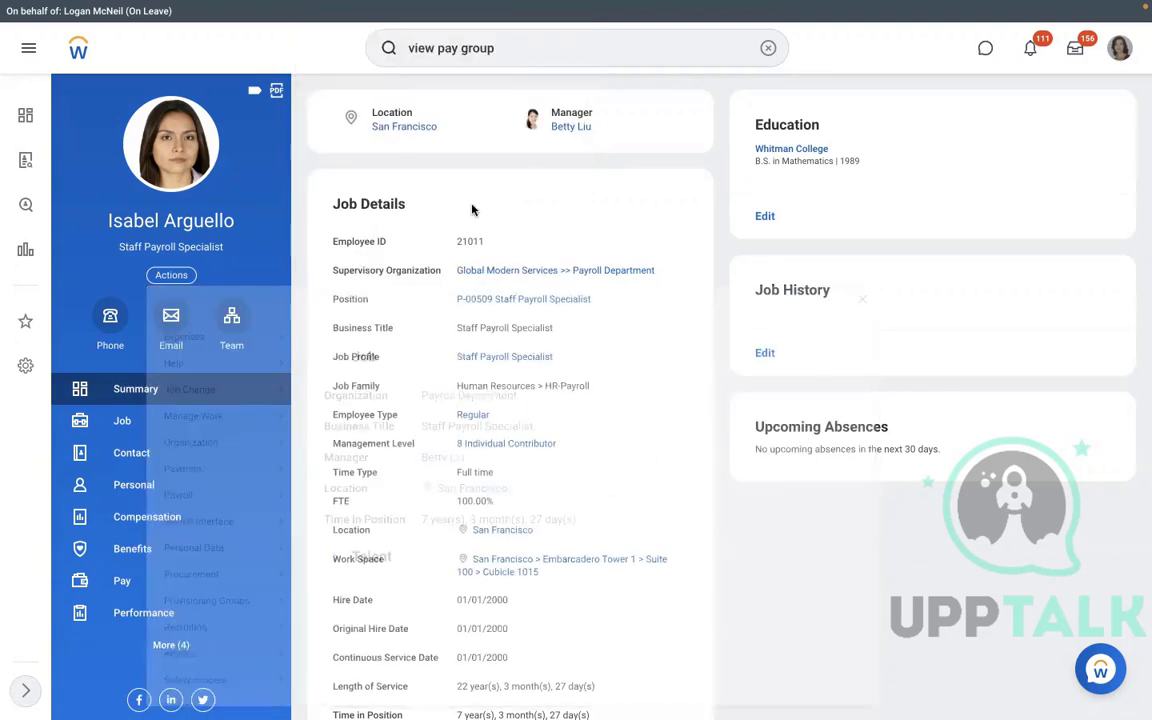
{"action": "left_click", "coordinate": [768, 48]}
{"action": "type", "text": "assign "}
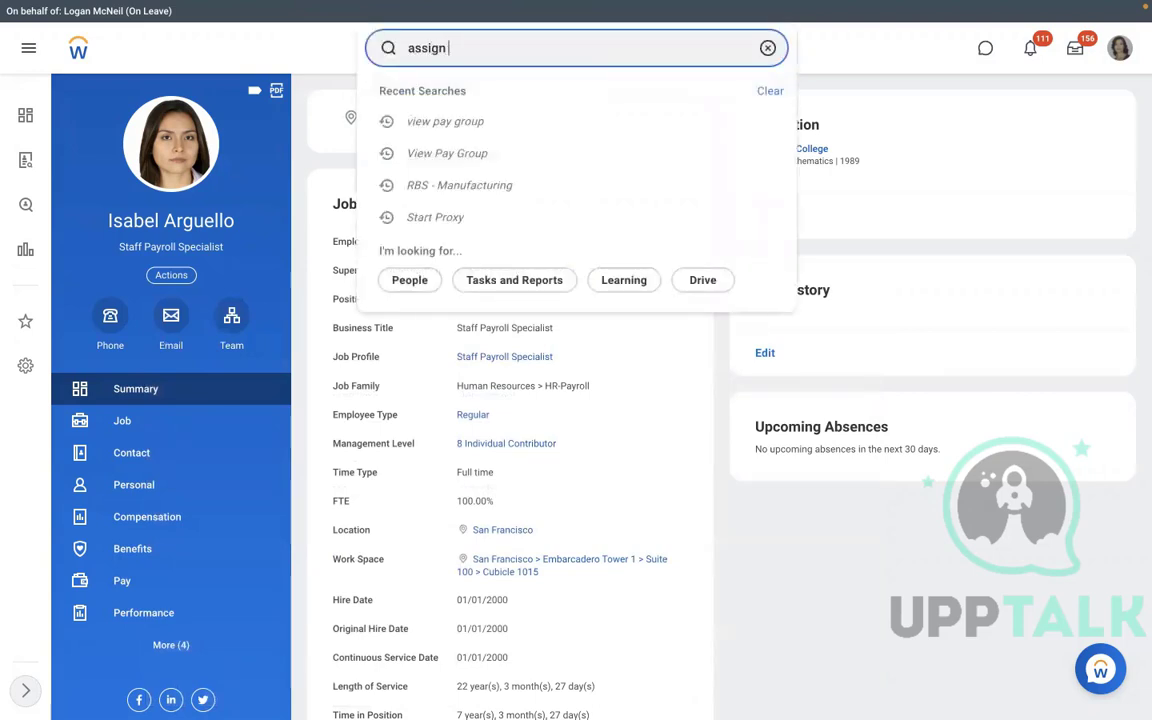
{"action": "type", "text": "pay group"}
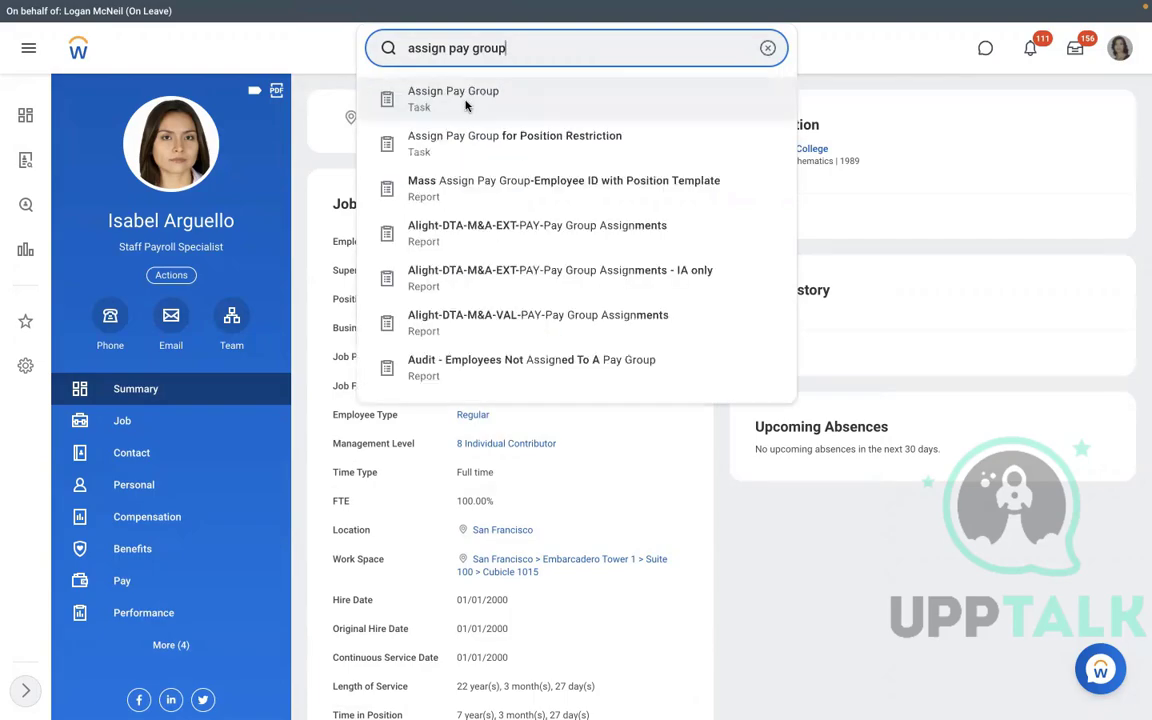
{"action": "left_click", "coordinate": [466, 105]}
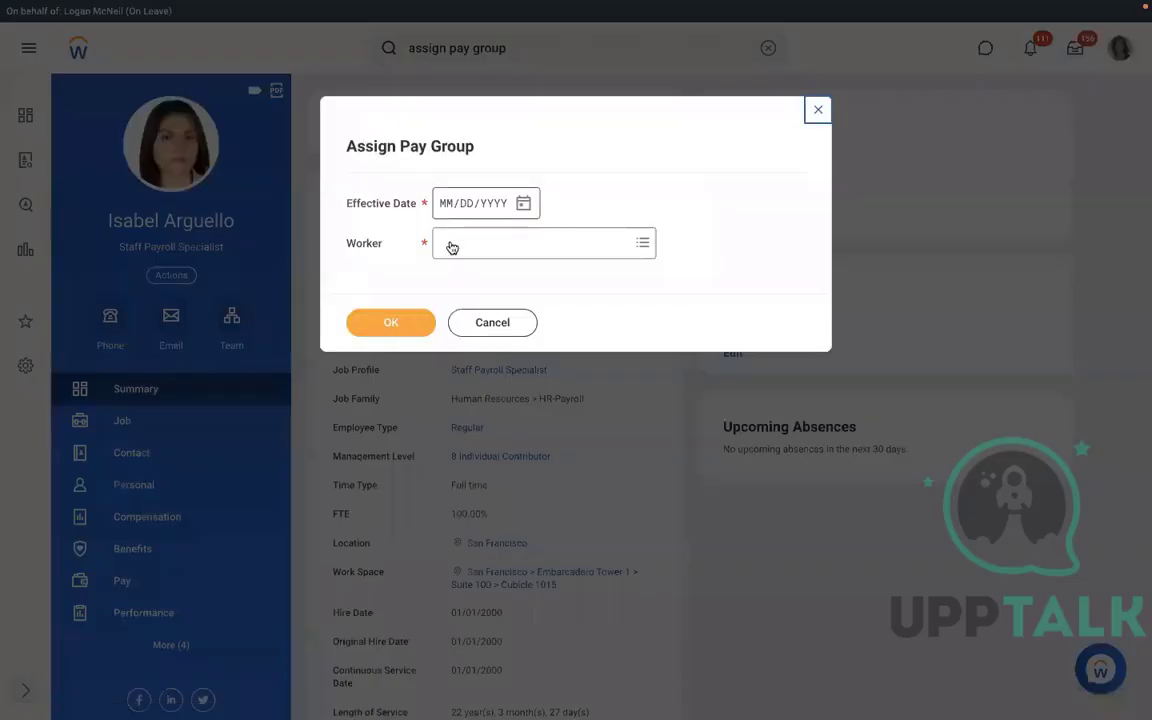
{"action": "left_click", "coordinate": [473, 320]}
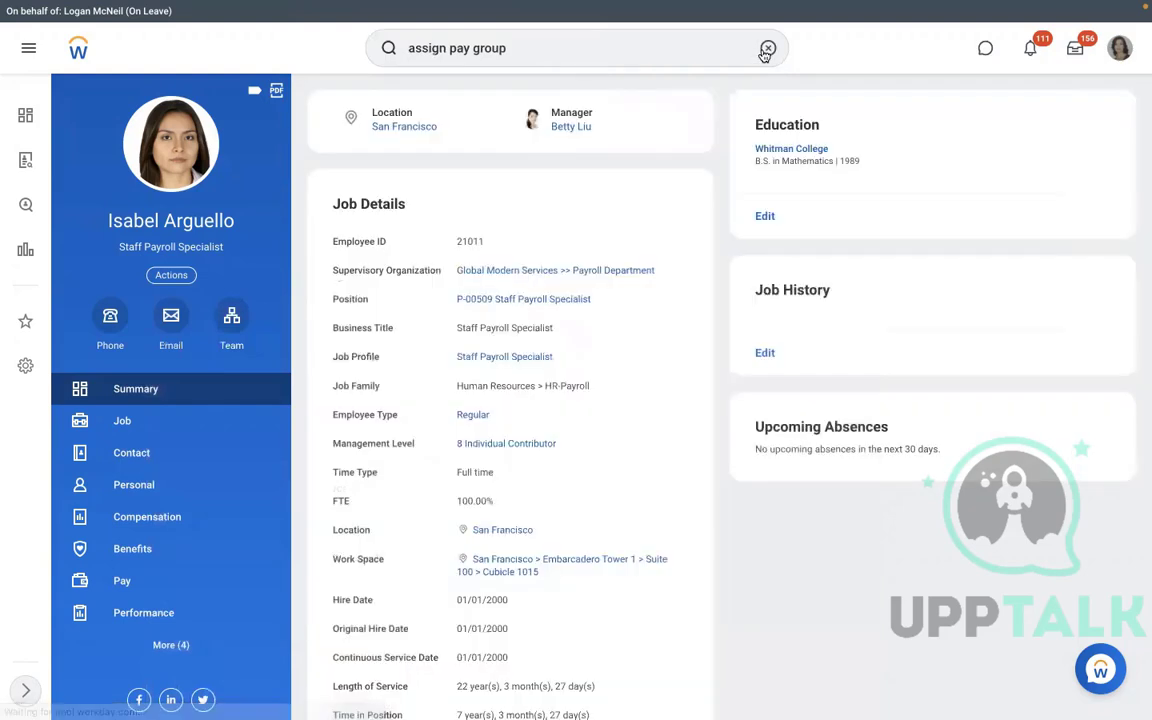
From the worker's Pay details, open RBS - Monthly PYG and show its Pay Group tab.
{"action": "left_click", "coordinate": [768, 49]}
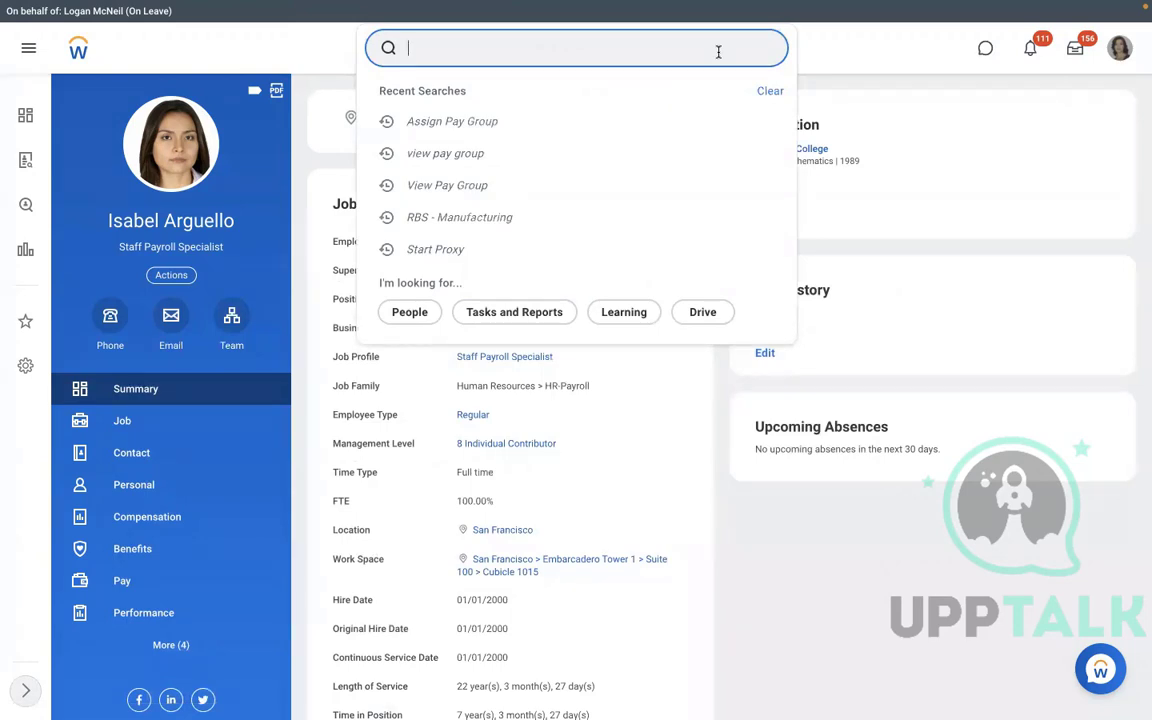
{"action": "left_click", "coordinate": [168, 586]}
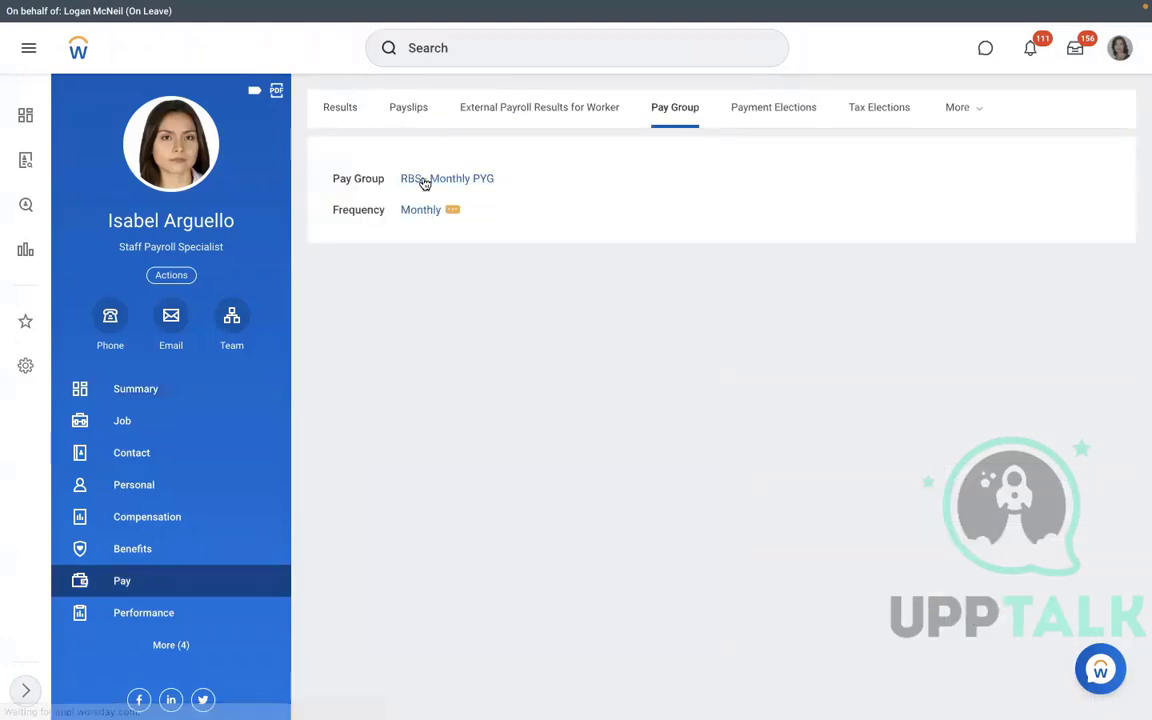
{"action": "left_click", "coordinate": [424, 182]}
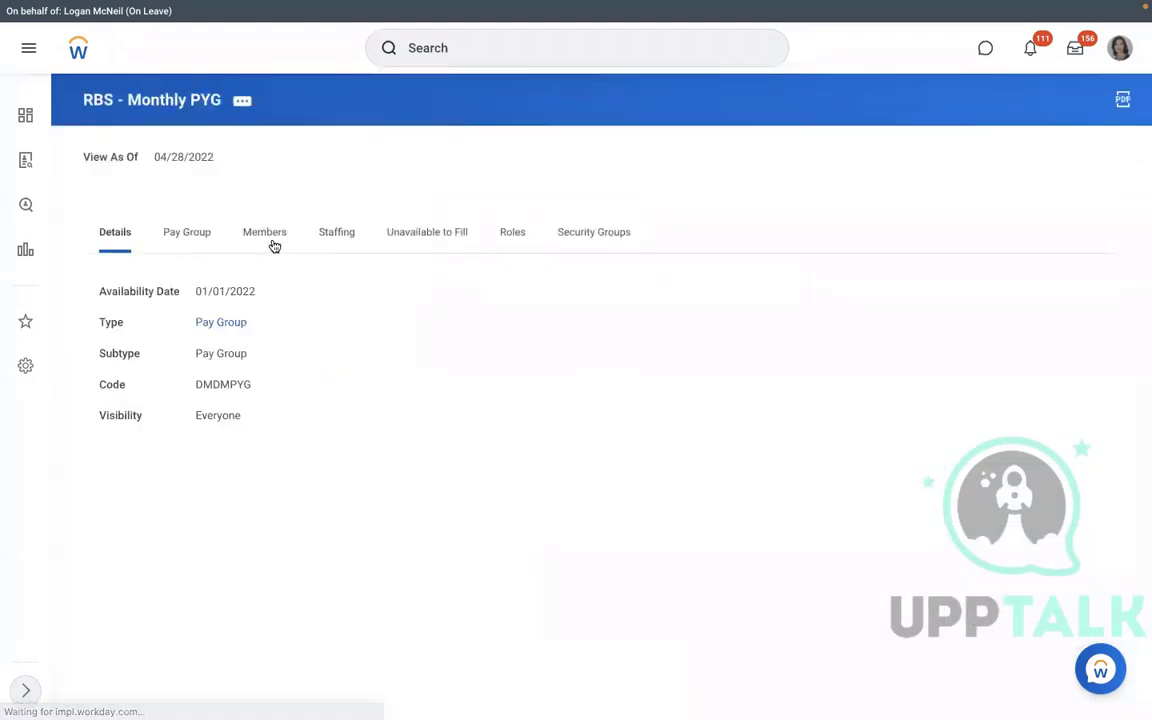
{"action": "left_click", "coordinate": [189, 238]}
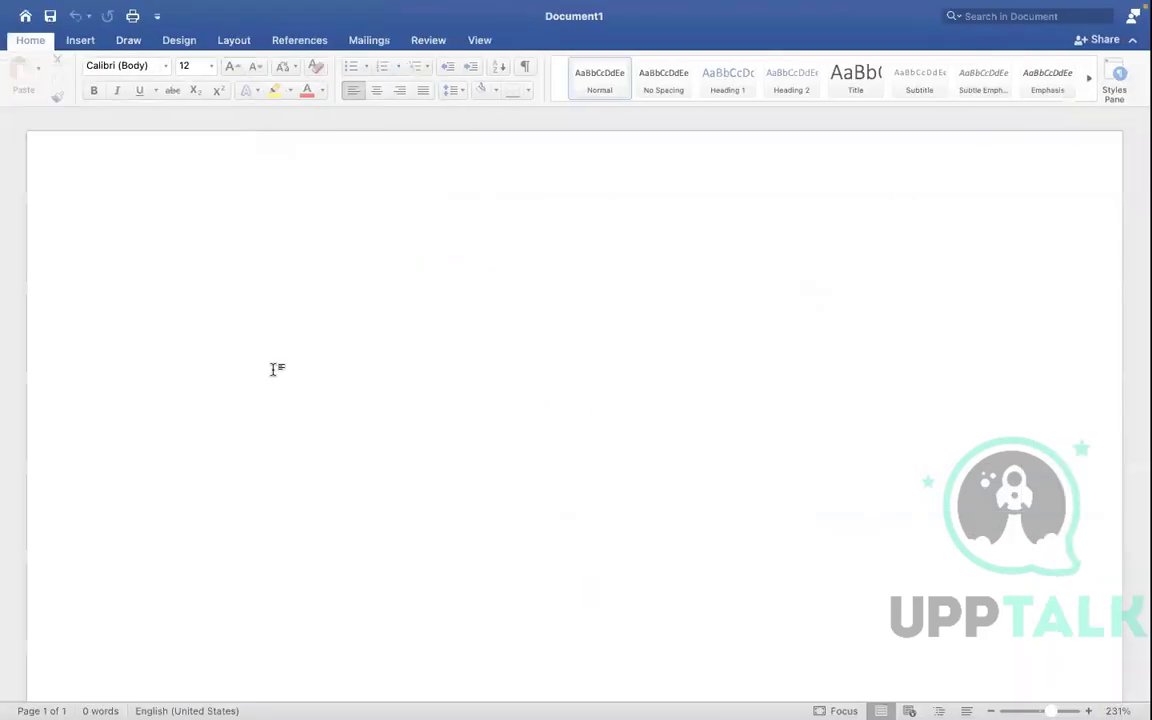
Type the Word list items '1. Assign PYG at Worker level' and 'Assign PYG through task'.
{"action": "type", "text": "1. "}
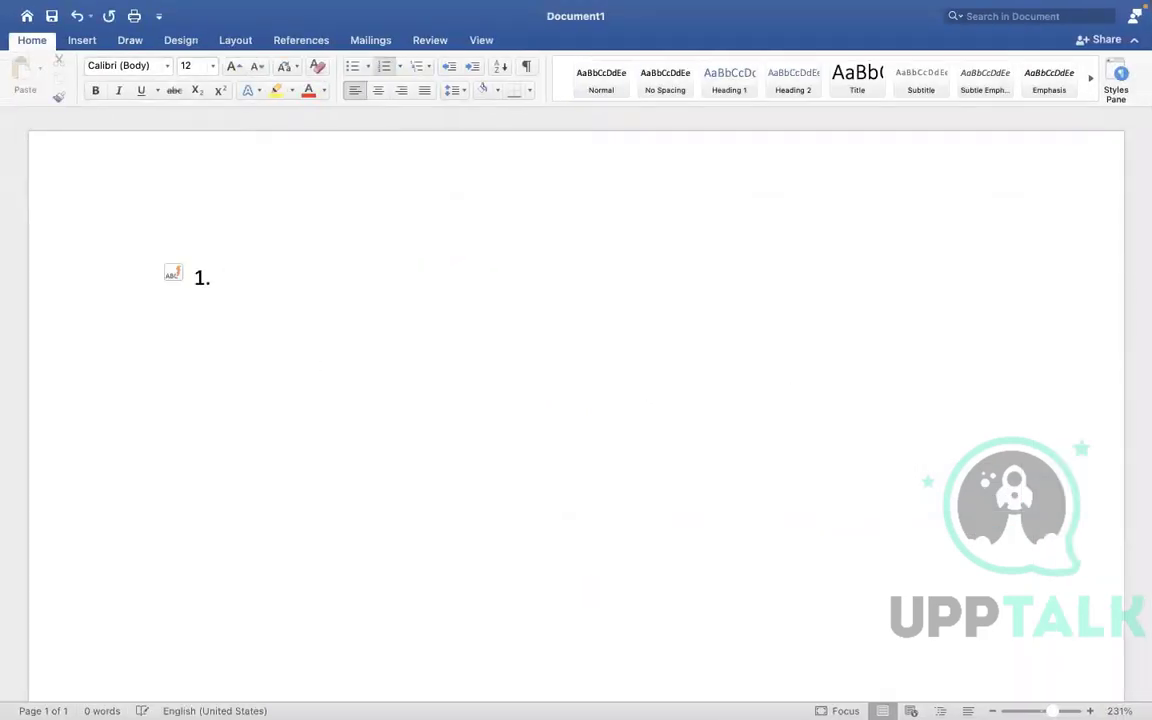
{"action": "type", "text": "Assign pa"}
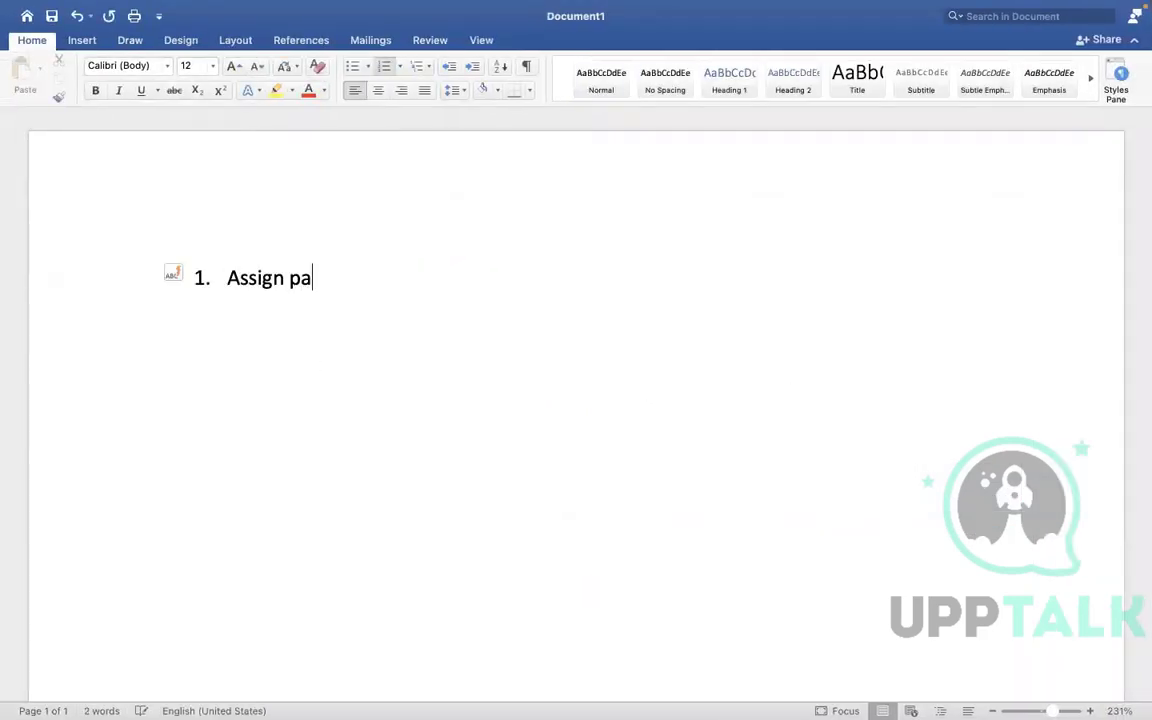
{"action": "key", "text": "BackSpace"}
{"action": "key", "text": "BackSpace"}
{"action": "type", "text": "PYG at "}
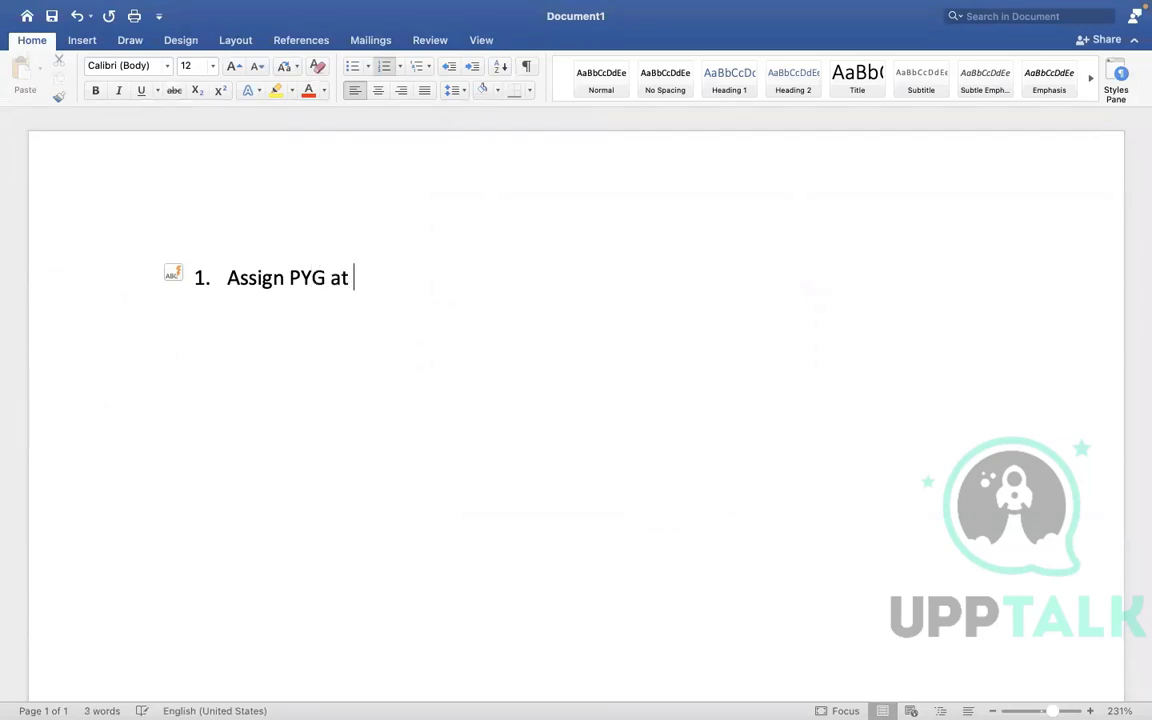
{"action": "type", "text": "Worklebe"}
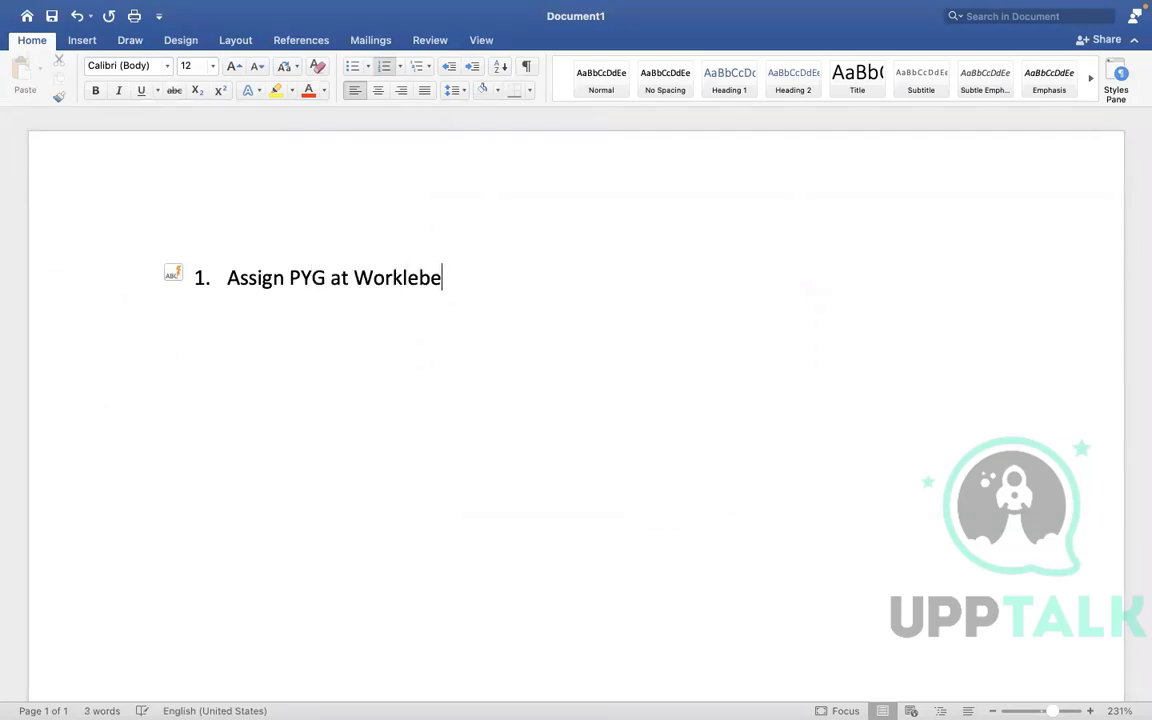
{"action": "key", "text": "BackSpace"}
{"action": "key", "text": "BackSpace"}
{"action": "key", "text": "BackSpace"}
{"action": "key", "text": "BackSpace"}
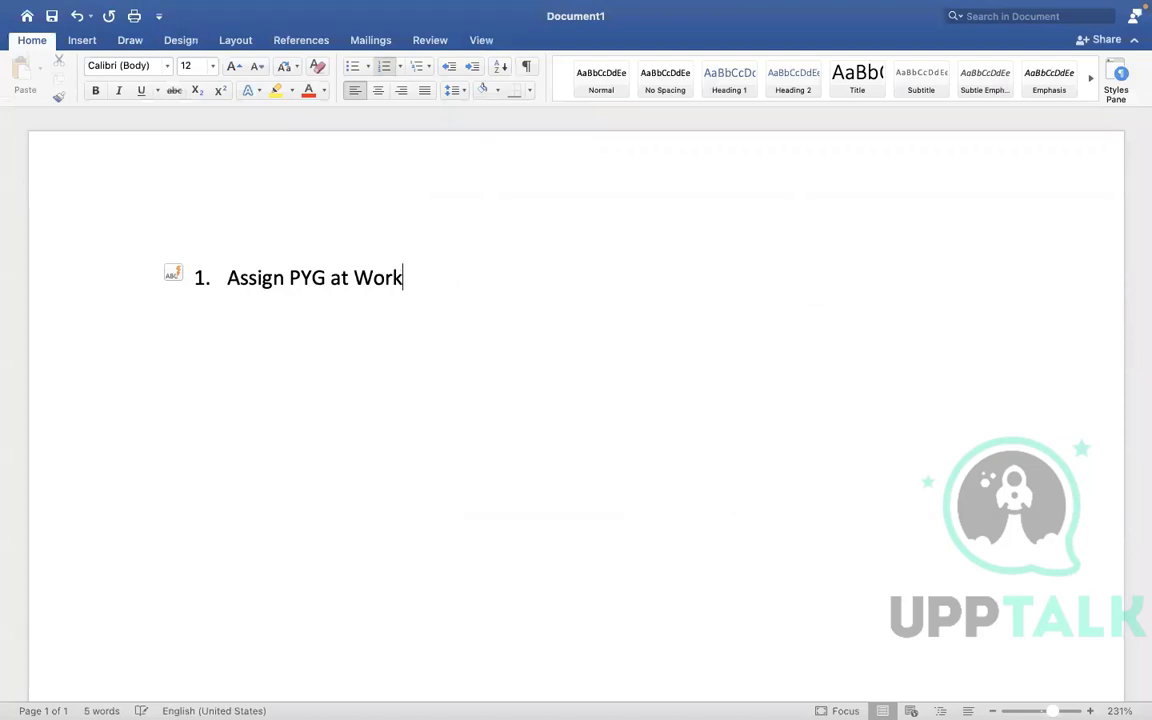
{"action": "type", "text": "er level"}
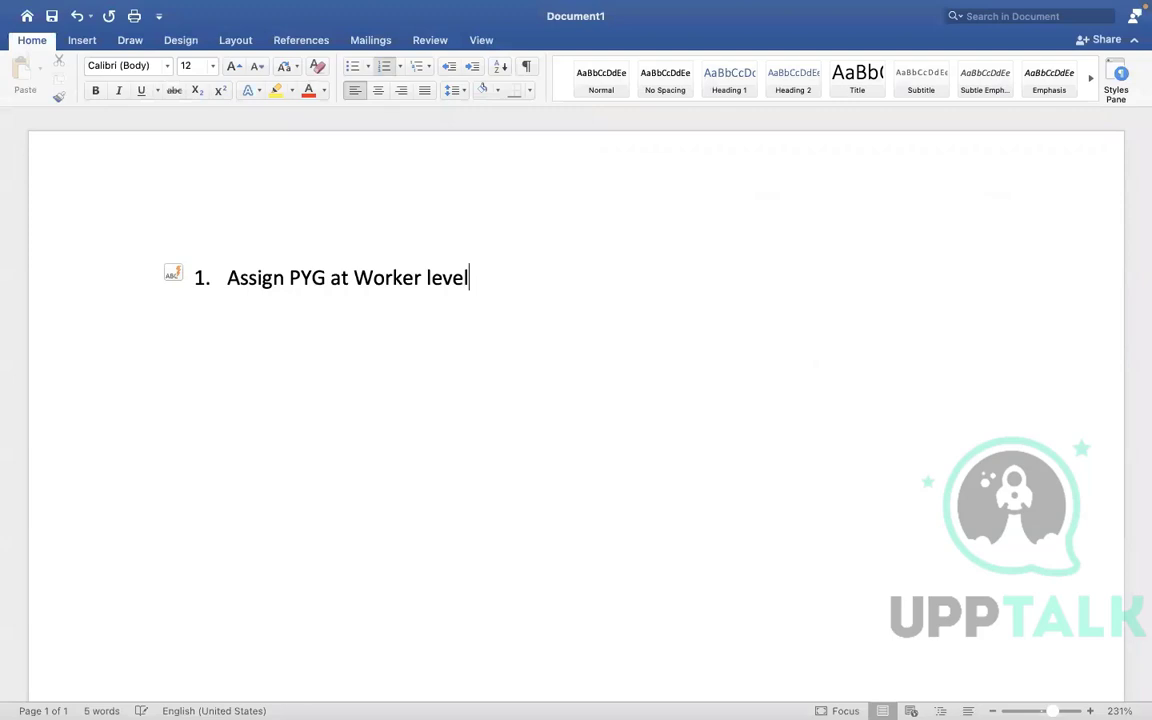
{"action": "key", "text": "Return"}
{"action": "type", "text": "Assign P"}
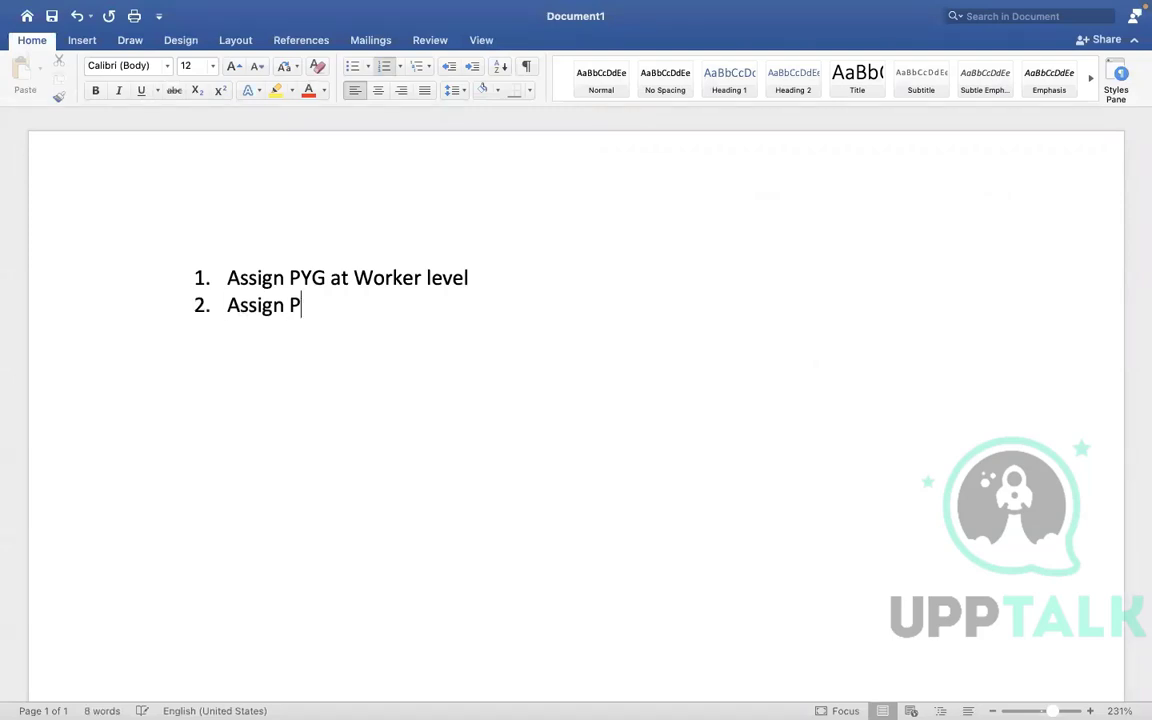
{"action": "type", "text": "YG at"}
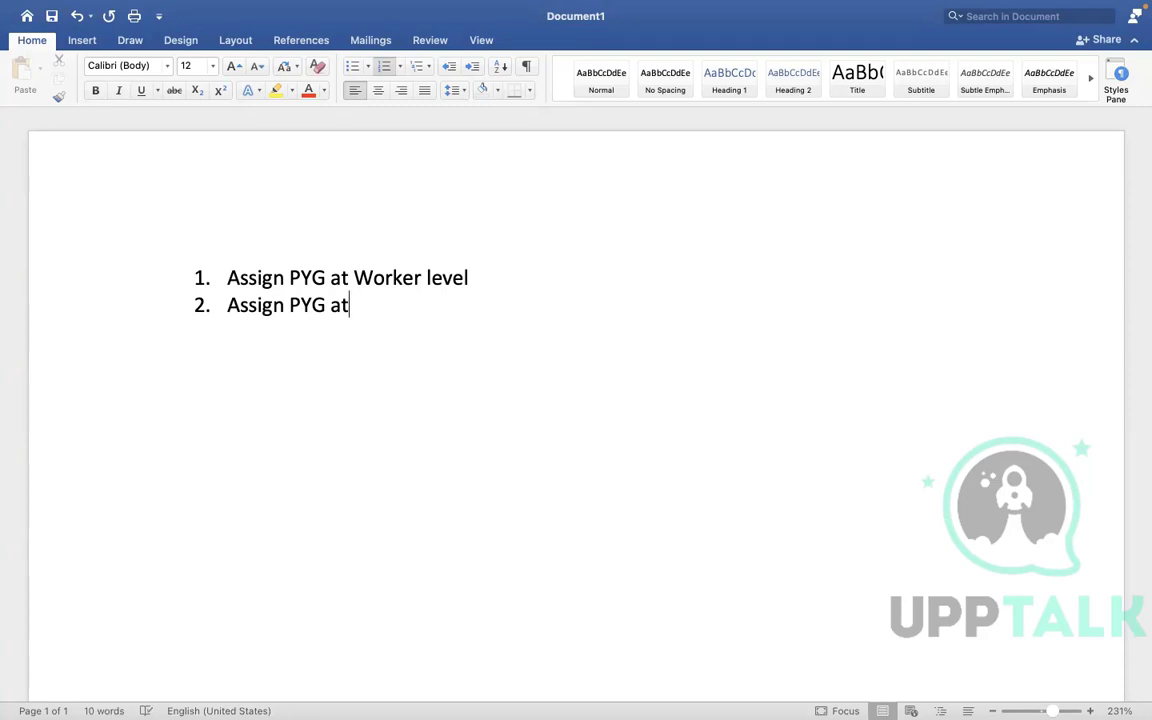
{"action": "key", "text": "BackSpace"}
{"action": "key", "text": "BackSpace"}
{"action": "type", "text": "through task"}
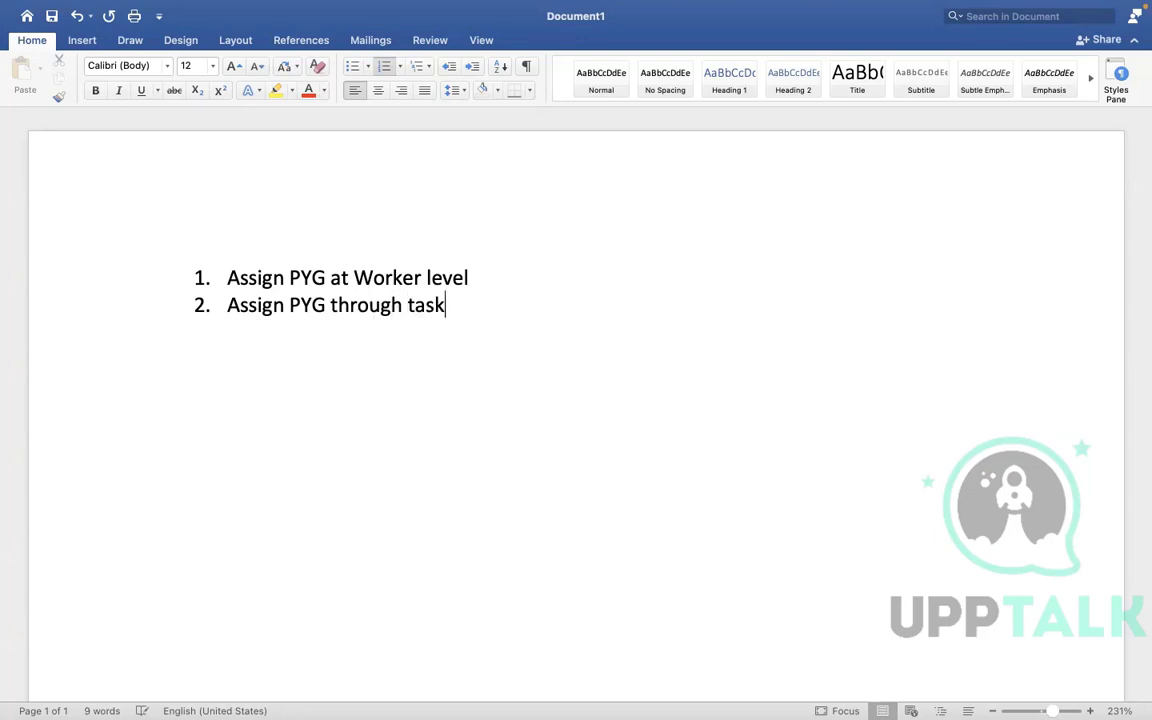
Add the third item 'Assign/default the PYG based on automatic rule' and return to Workday.
{"action": "key", "text": "Return"}
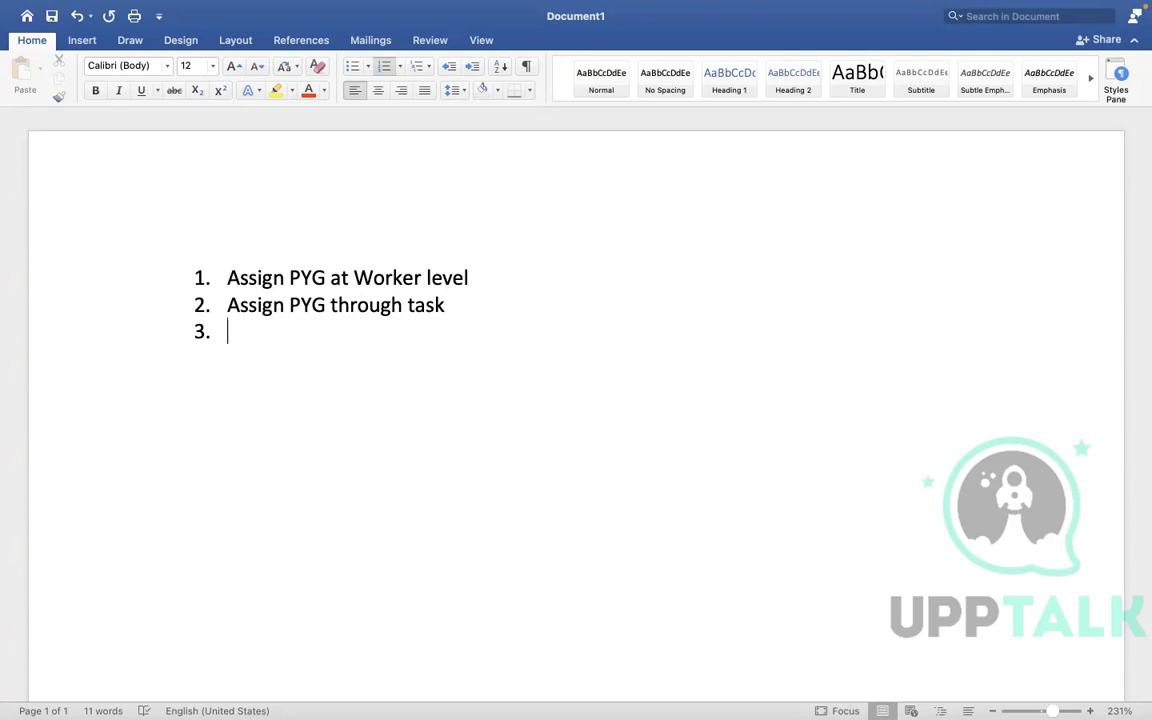
{"action": "type", "text": "A"}
{"action": "key", "text": "BackSpace"}
{"action": "type", "text": "Assign"}
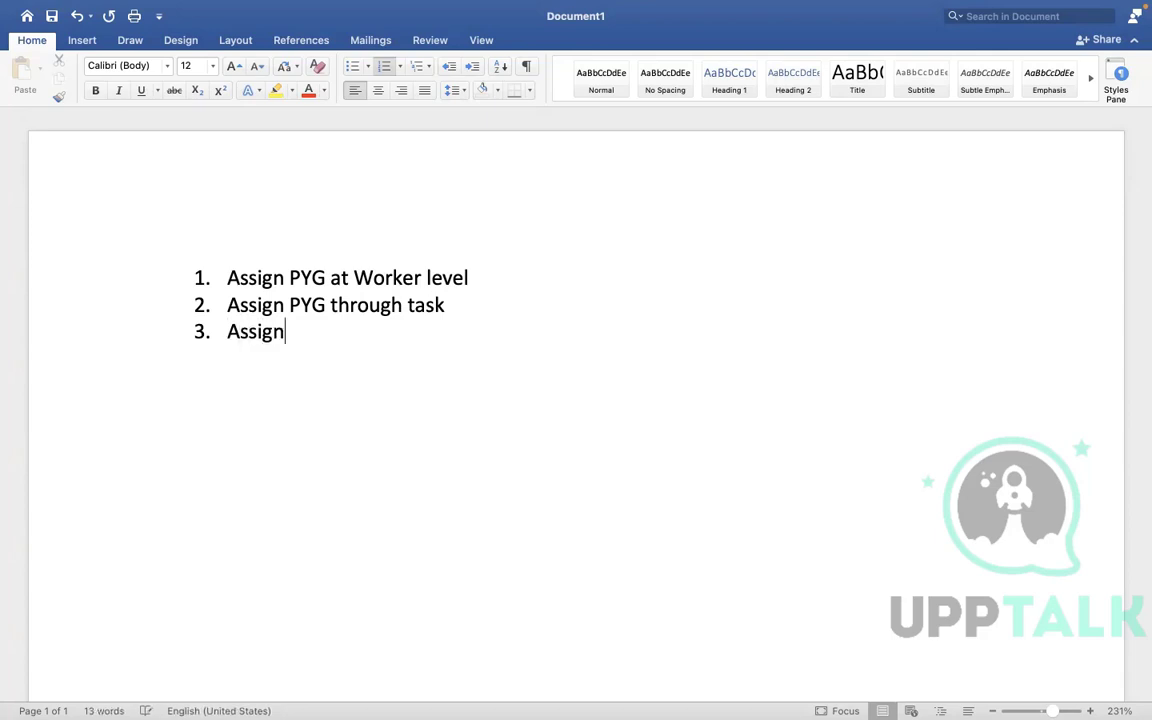
{"action": "type", "text": "/defaul"}
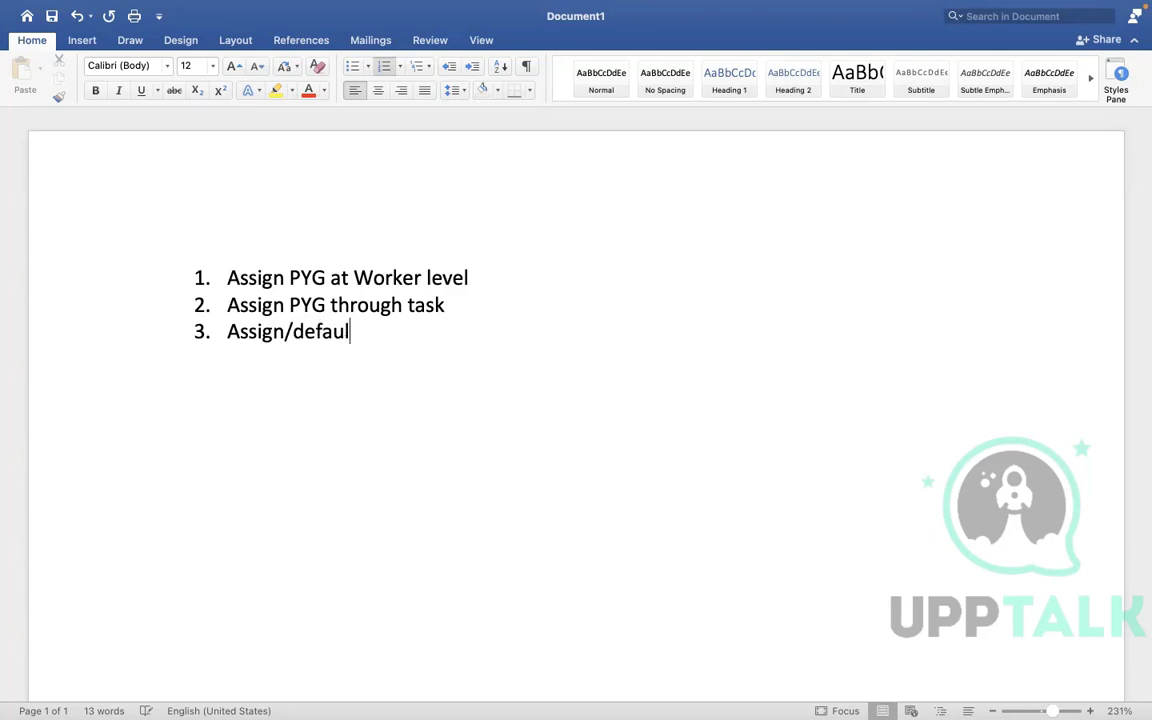
{"action": "type", "text": "t the PYG"}
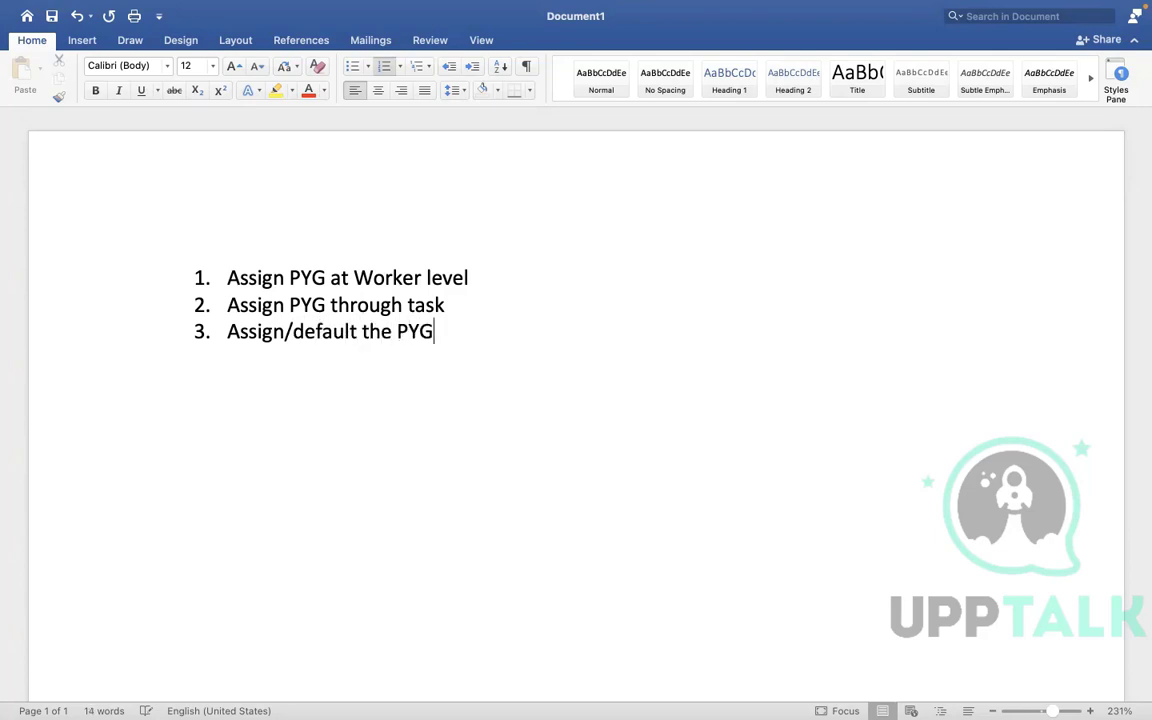
{"action": "type", "text": " based "}
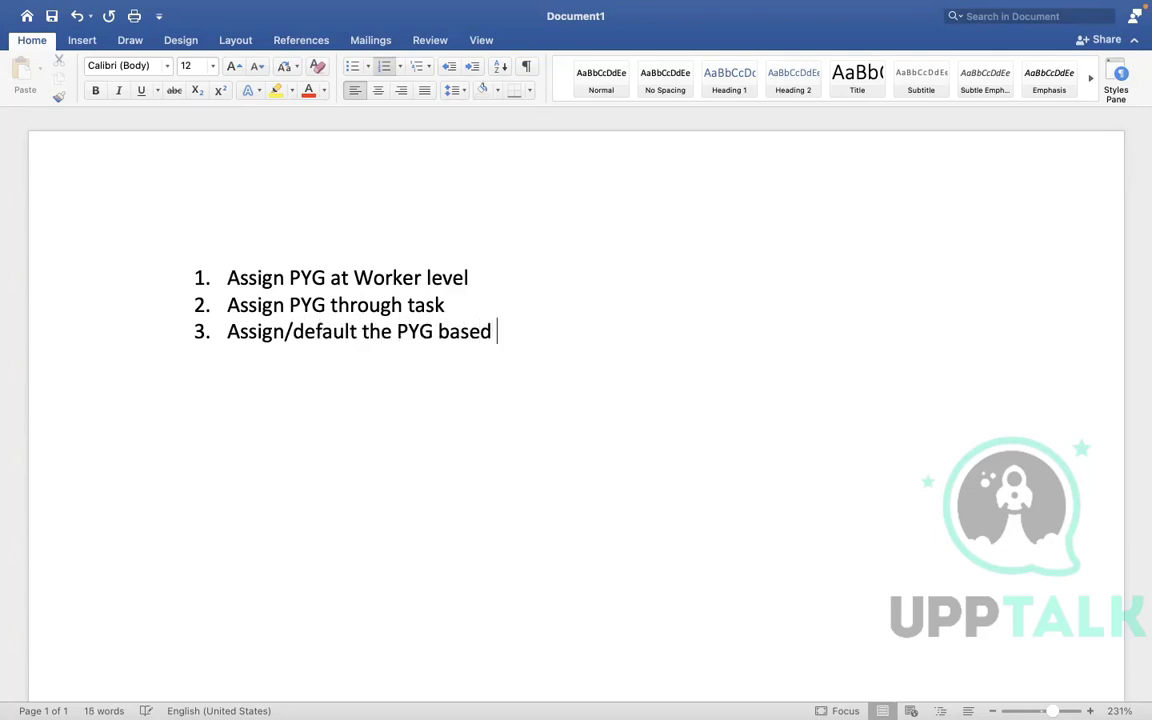
{"action": "type", "text": "on auto"}
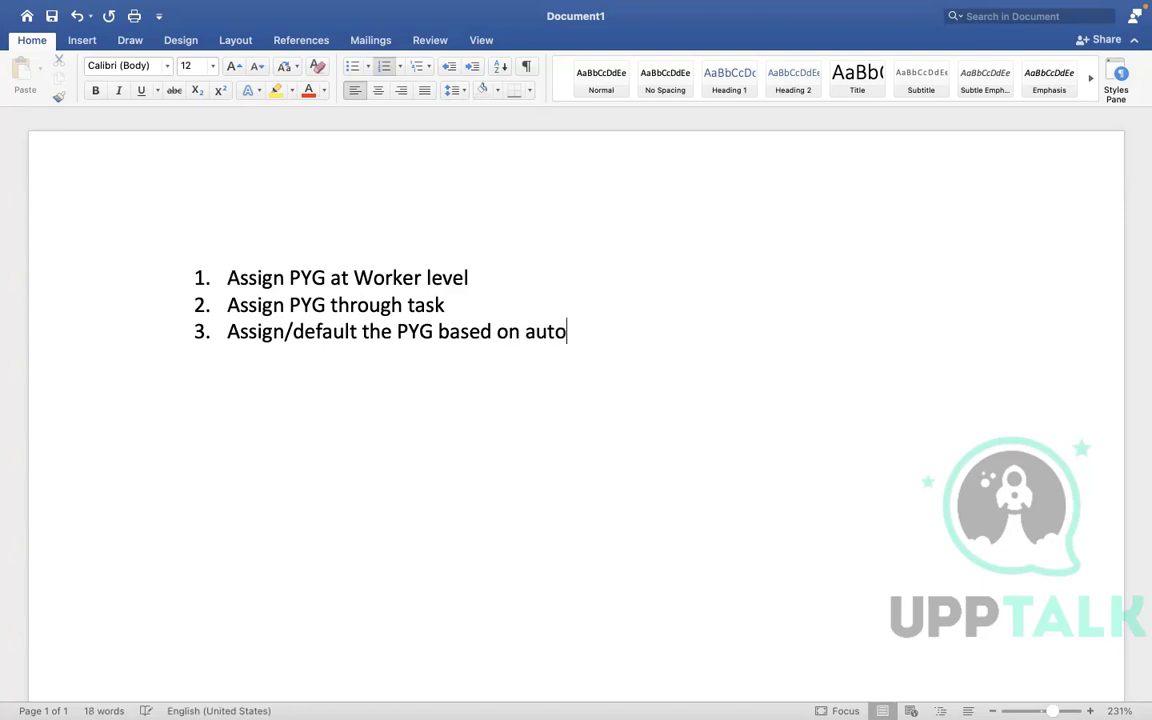
{"action": "type", "text": "matic rule"}
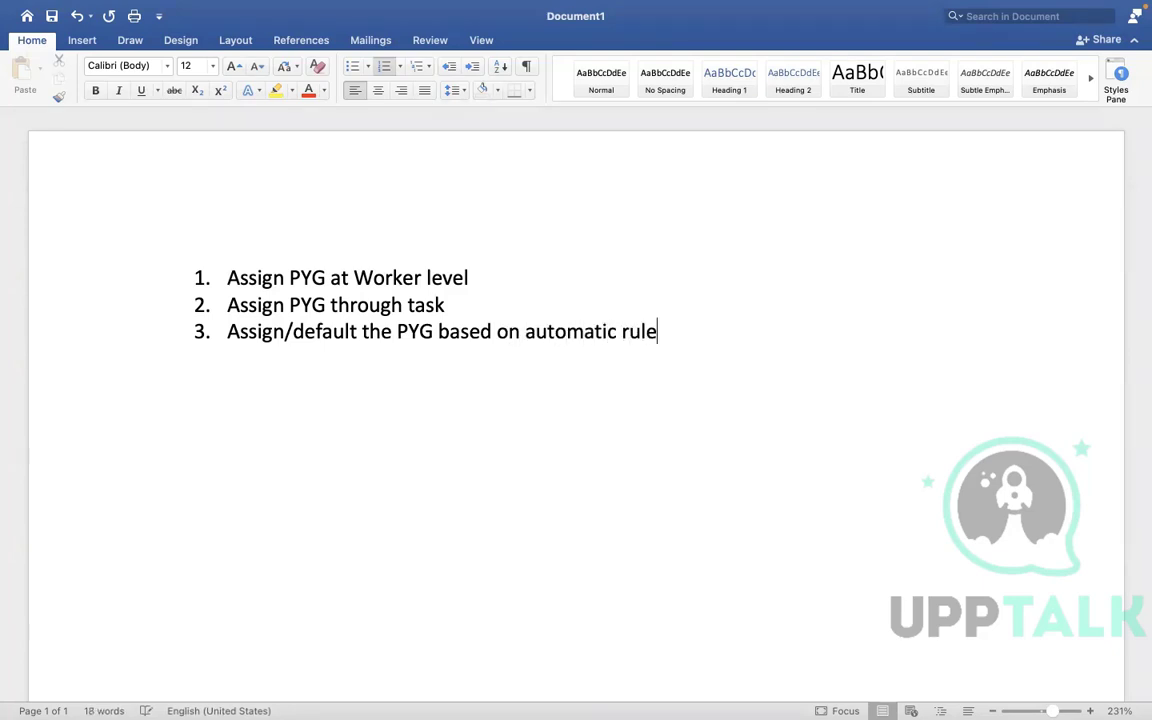
{"action": "key", "text": "ctrl+Right"}
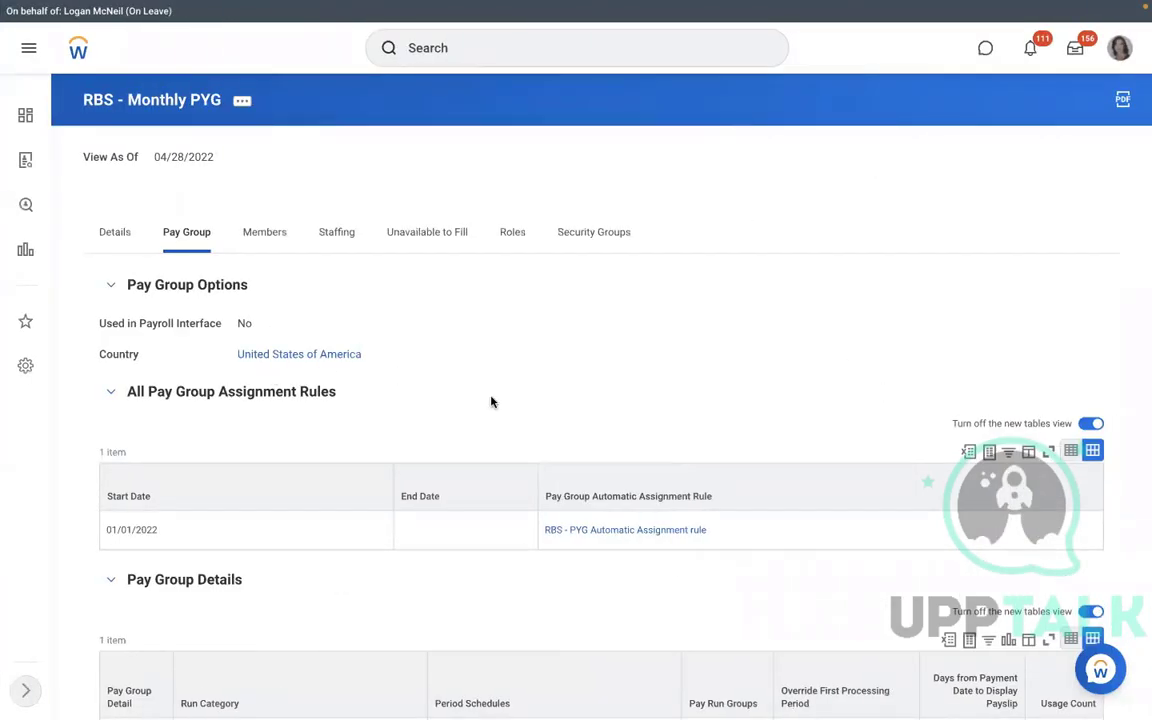
Open the RBS - PYG Automatic Assignment rule from the Pay Group tab's assignment rules.
{"action": "left_click", "coordinate": [603, 533]}
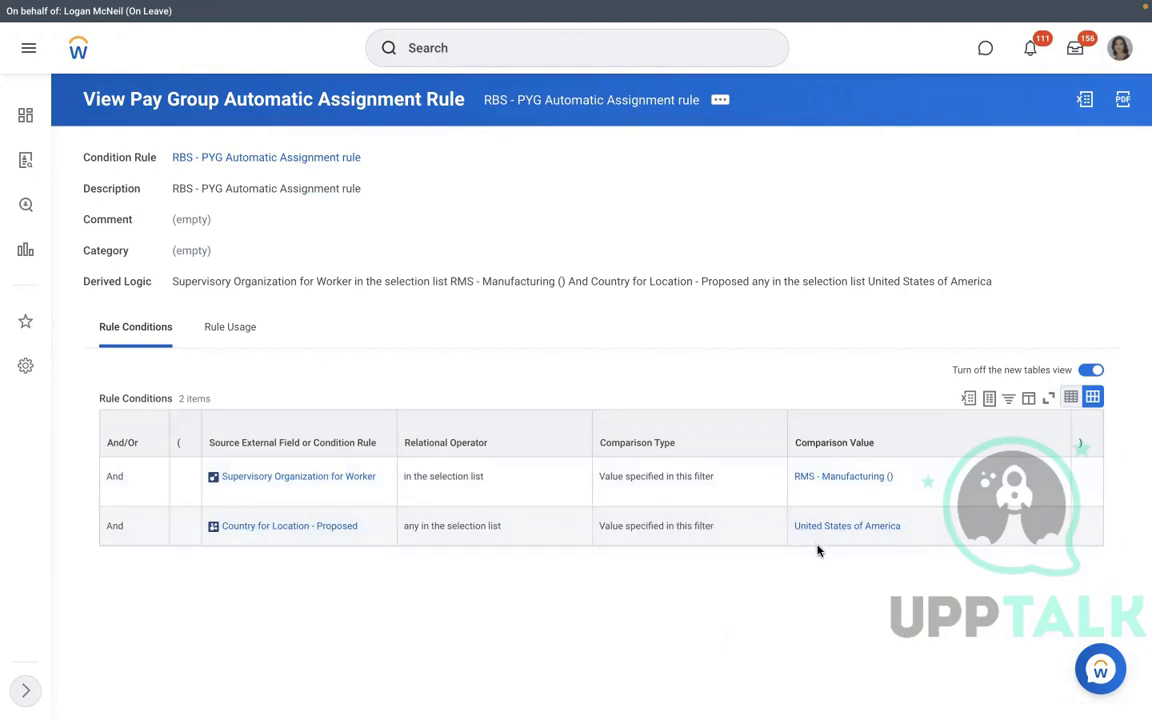
{"action": "left_click", "coordinate": [222, 327]}
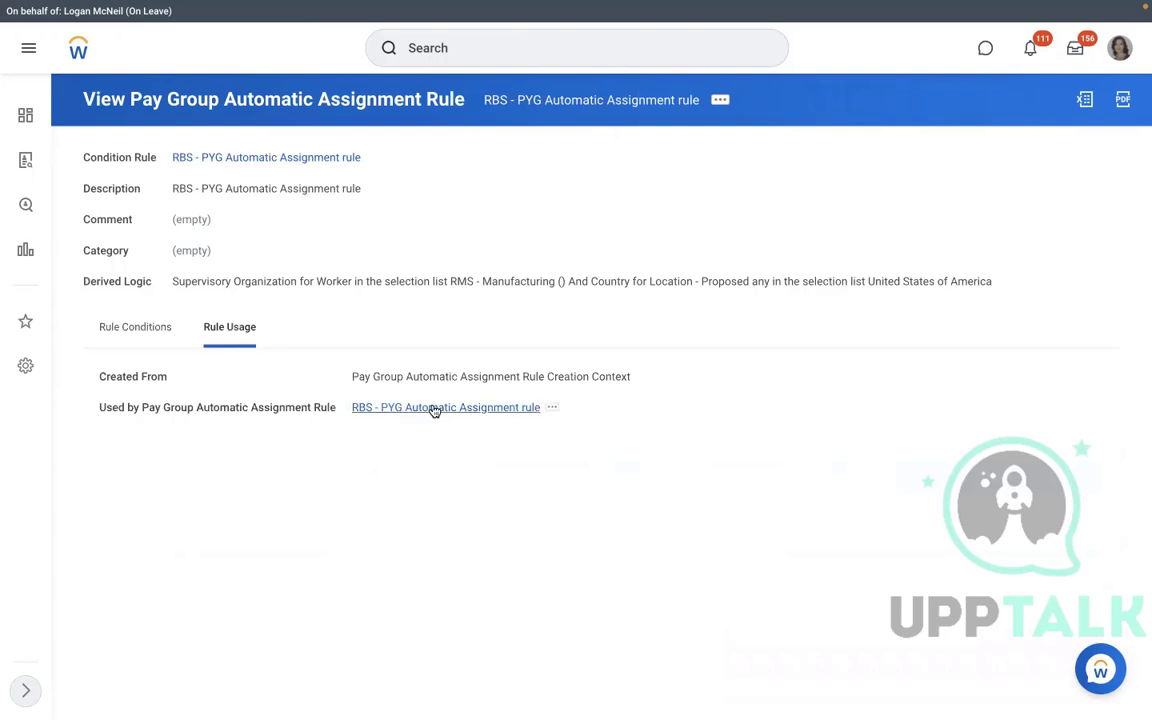
{"action": "left_click", "coordinate": [135, 327]}
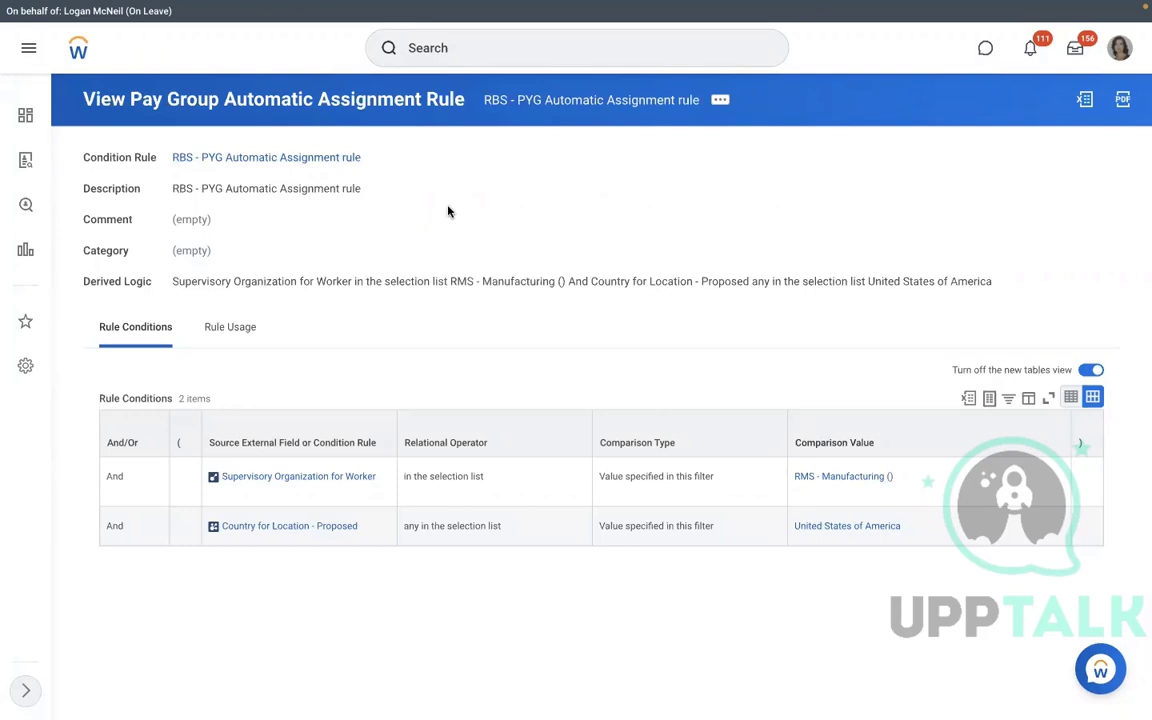
Open RMS - Manufacturing (), try a Create Position process definition, then cancel it.
{"action": "left_click", "coordinate": [800, 478]}
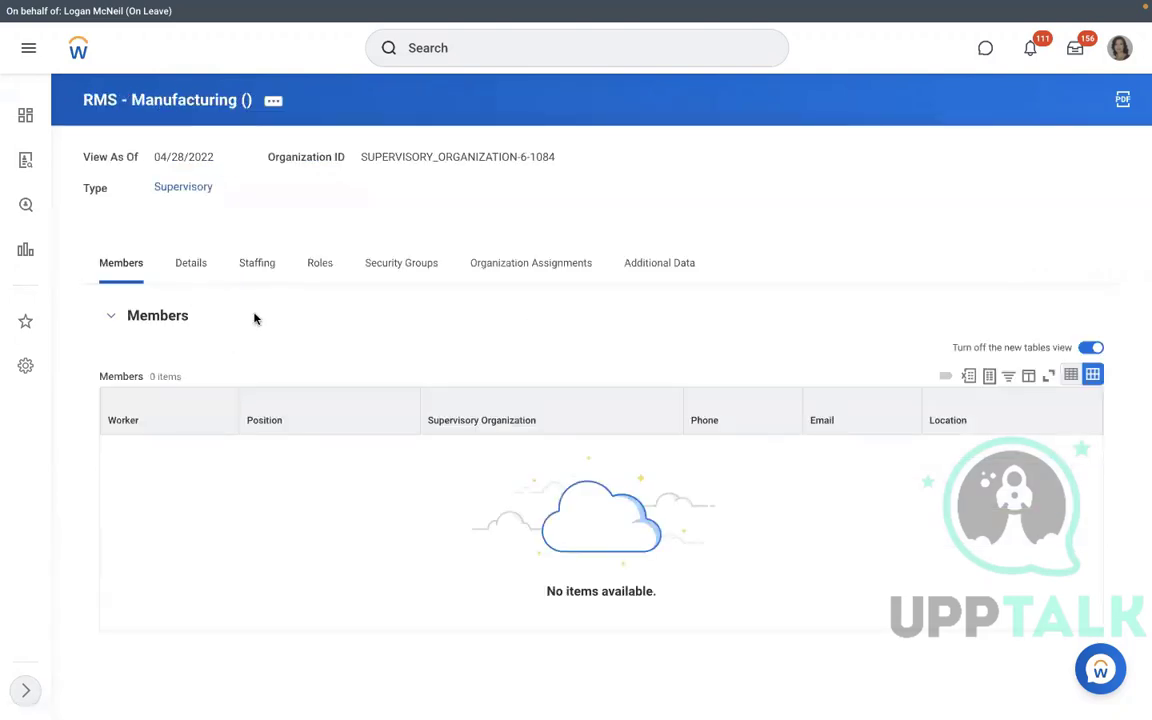
{"action": "left_click", "coordinate": [254, 284]}
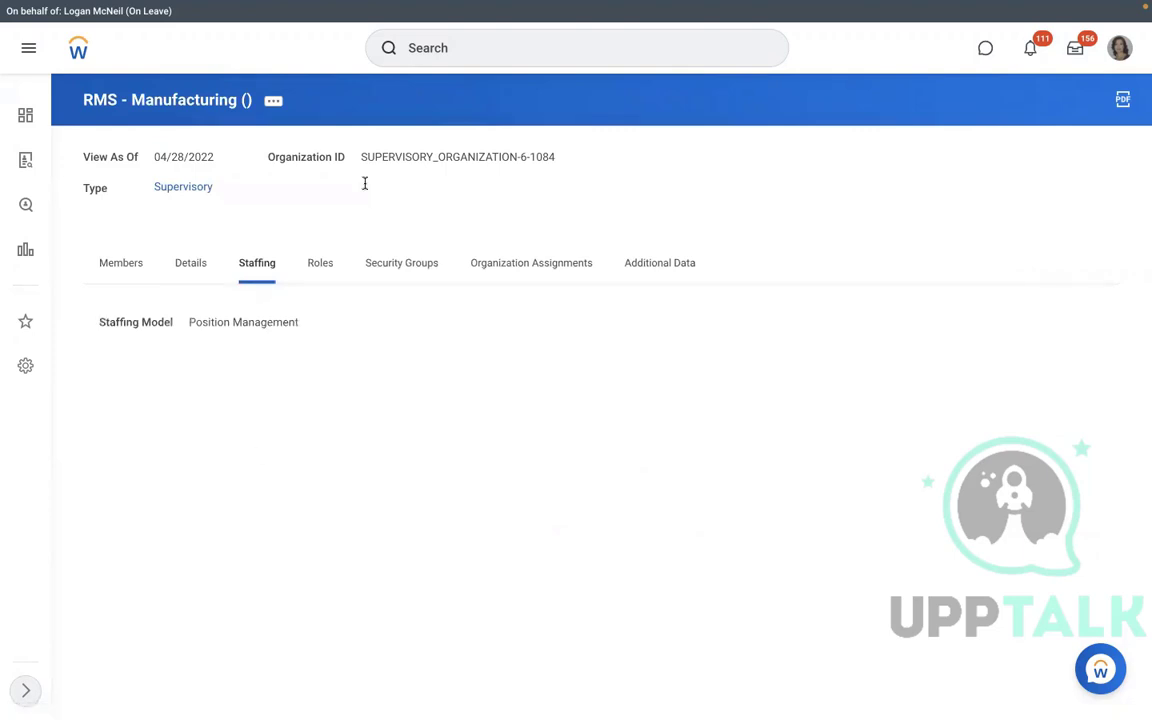
{"action": "left_click", "coordinate": [276, 102]}
{"action": "mouse_move", "coordinate": [355, 267]}
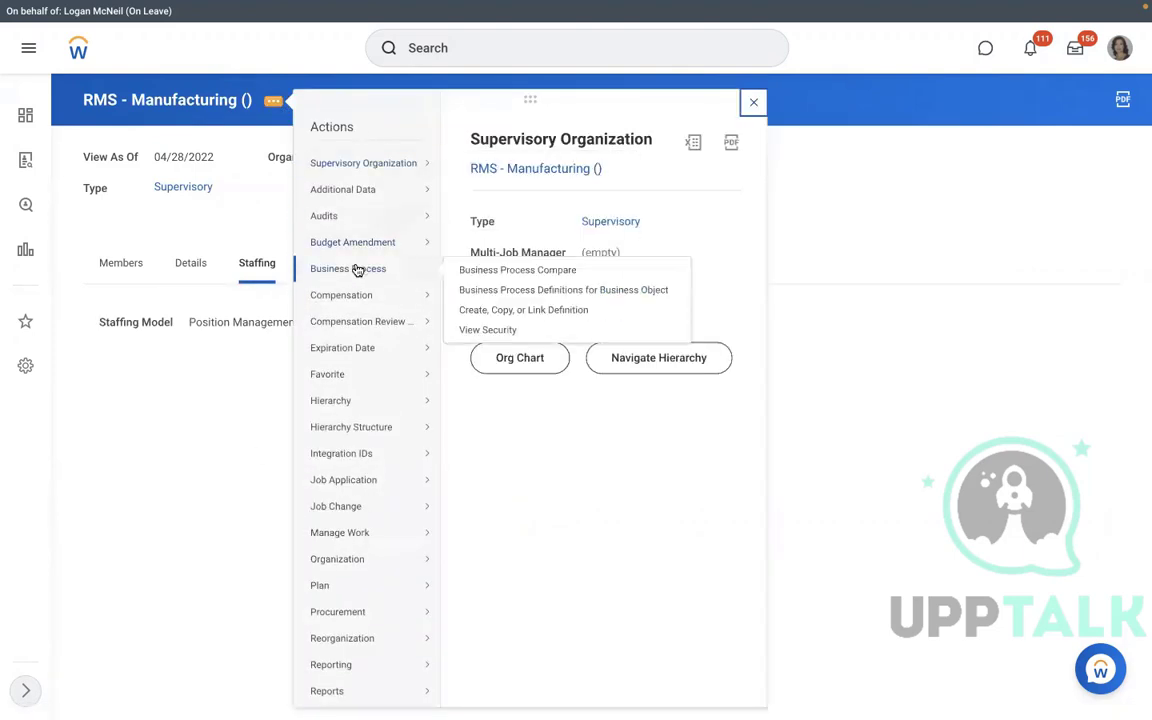
{"action": "left_click", "coordinate": [487, 311]}
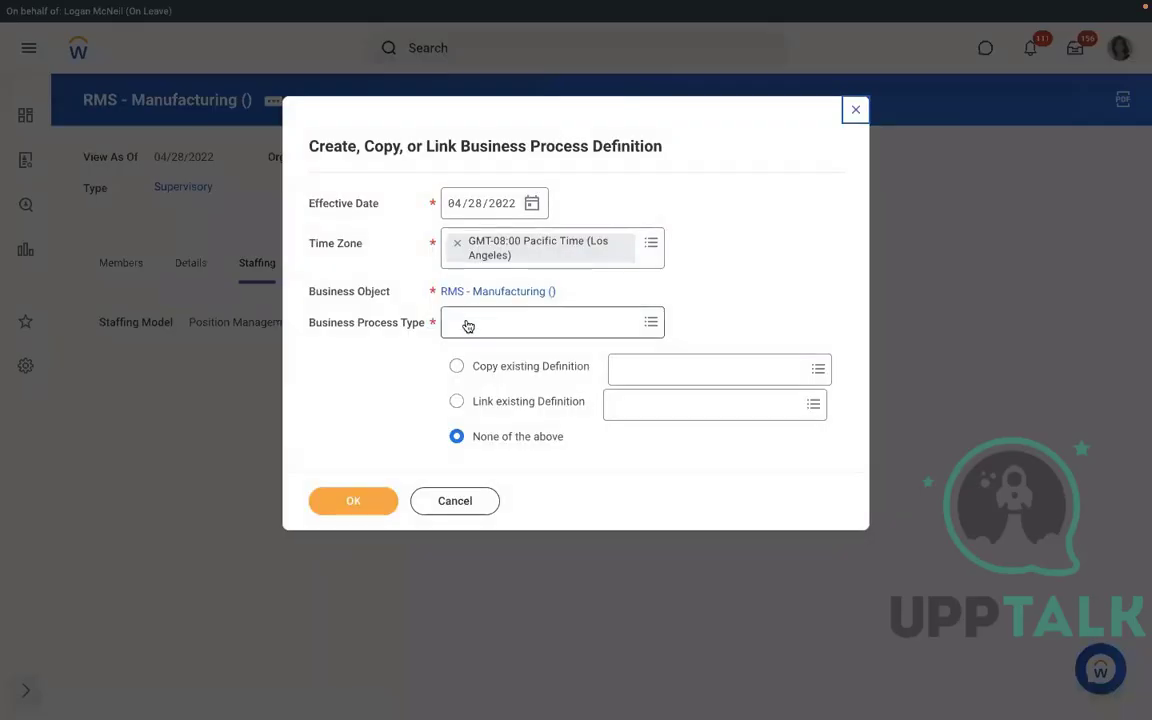
{"action": "left_click", "coordinate": [465, 322]}
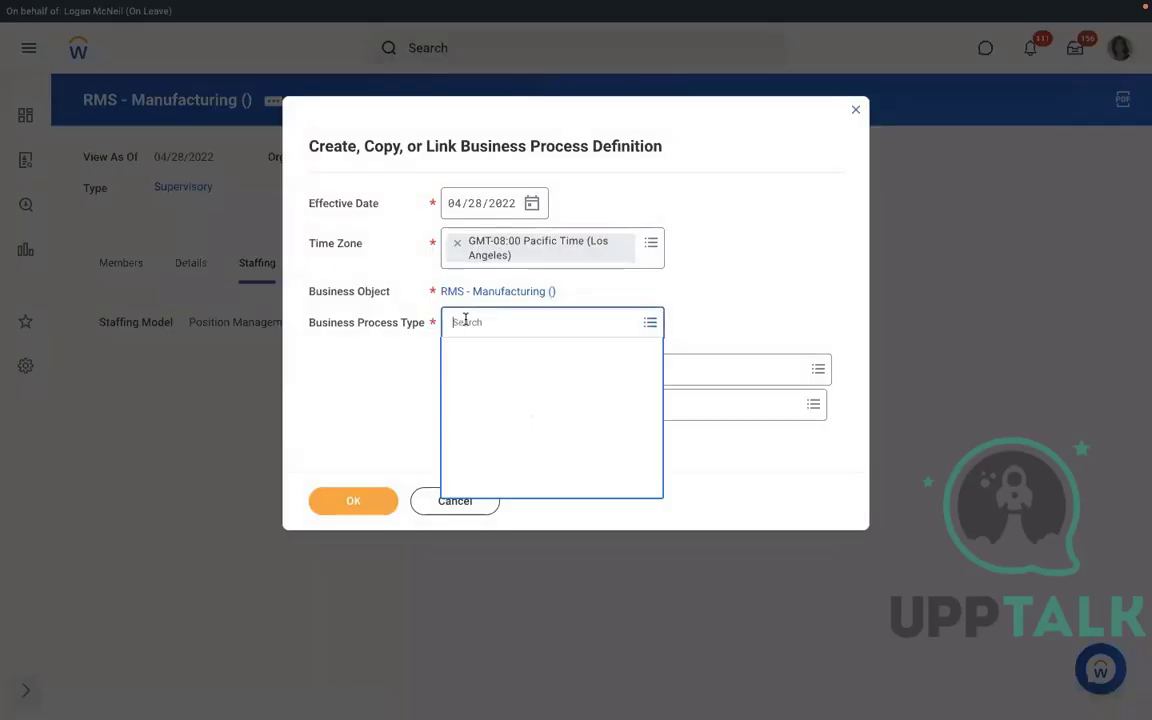
{"action": "type", "text": "create "}
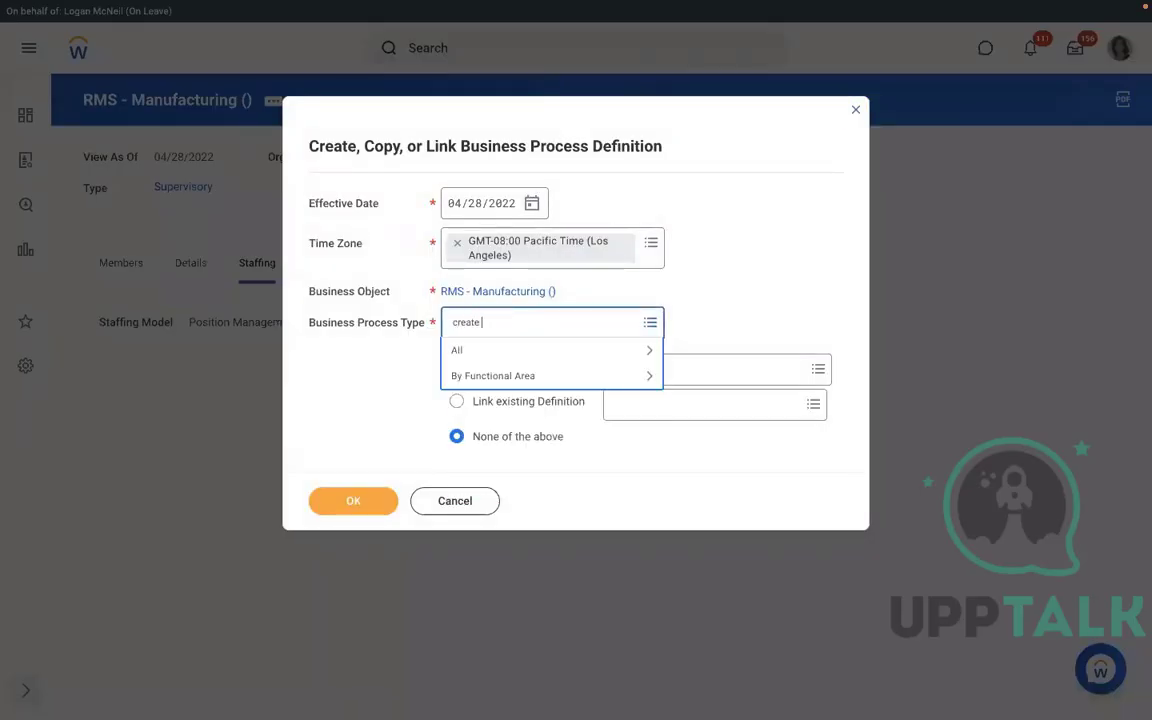
{"action": "type", "text": "position"}
{"action": "key", "text": "Return"}
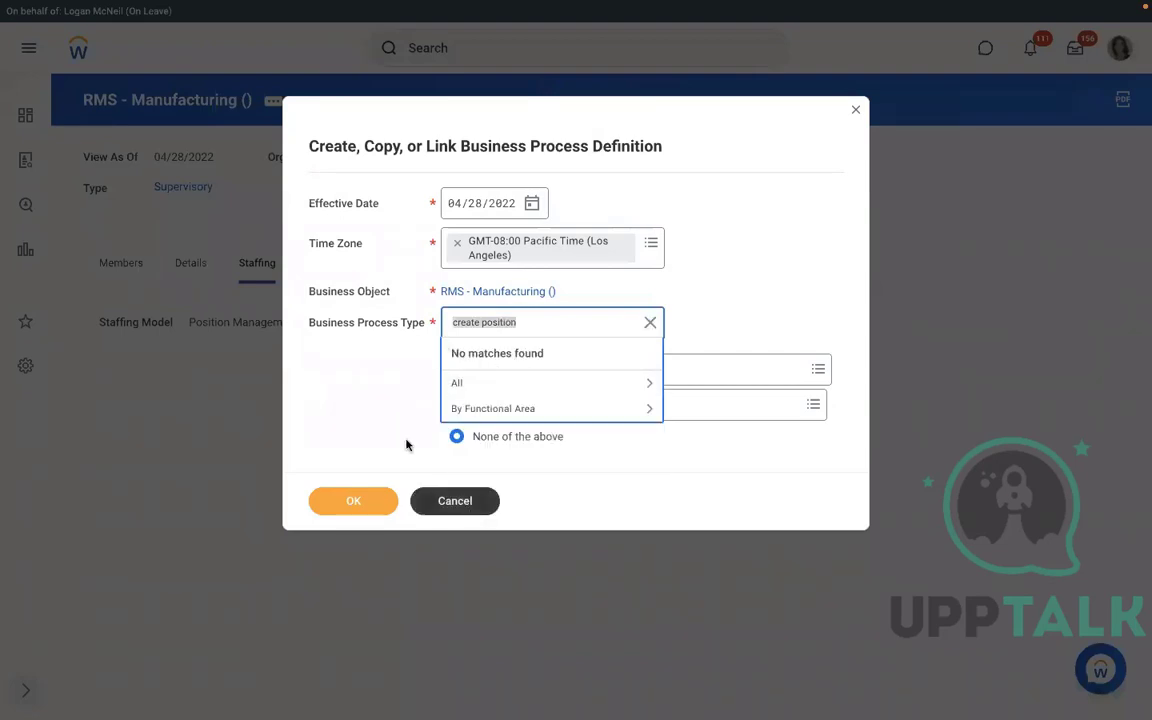
{"action": "left_click", "coordinate": [435, 500]}
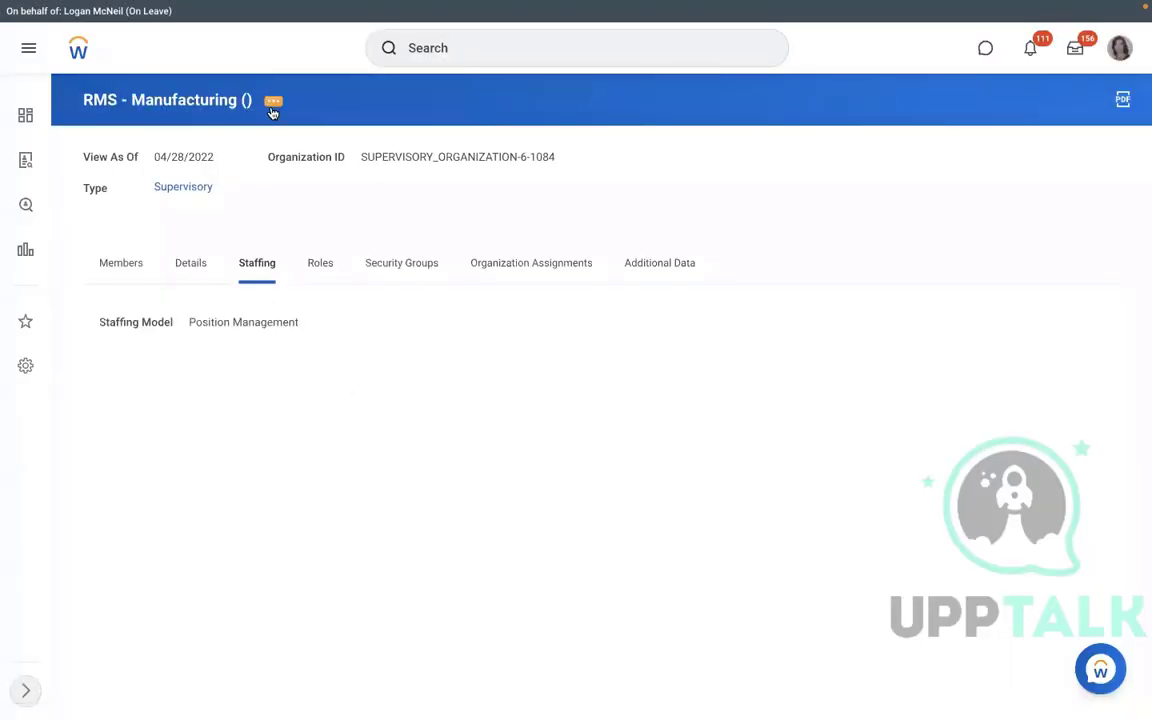
Create a business process definition with Hire as the type and confirm it.
{"action": "left_click", "coordinate": [273, 101]}
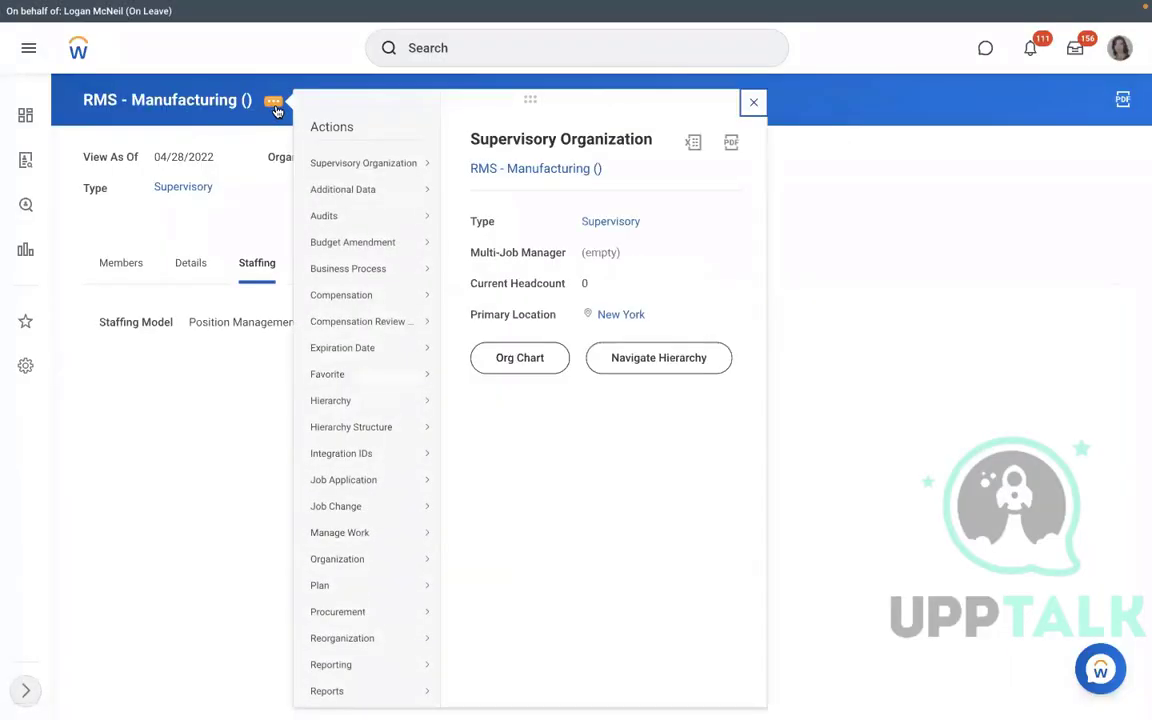
{"action": "mouse_move", "coordinate": [368, 313]}
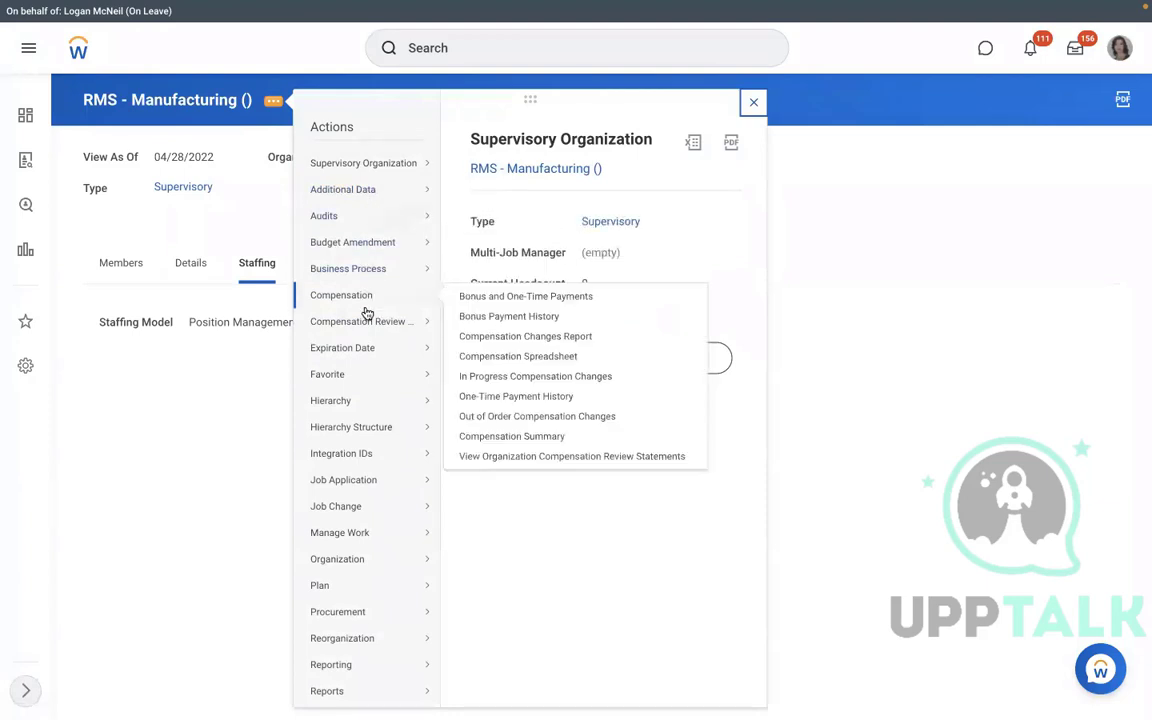
{"action": "mouse_move", "coordinate": [389, 343]}
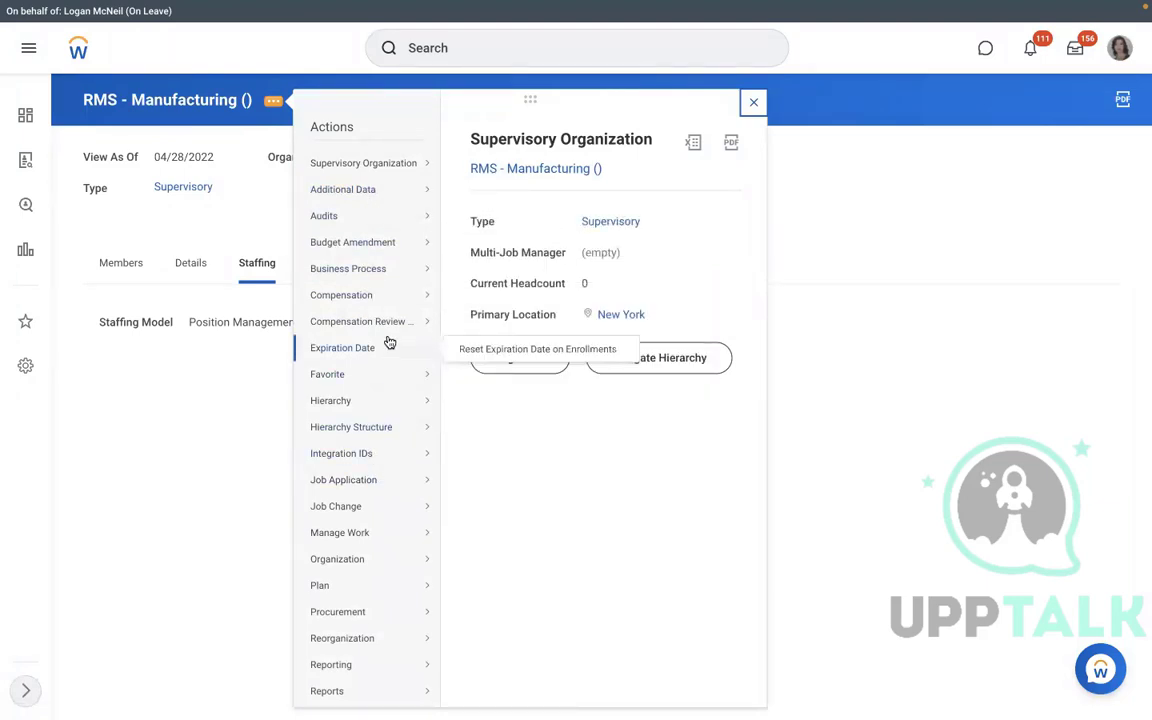
{"action": "mouse_move", "coordinate": [368, 267]}
{"action": "left_click", "coordinate": [491, 309]}
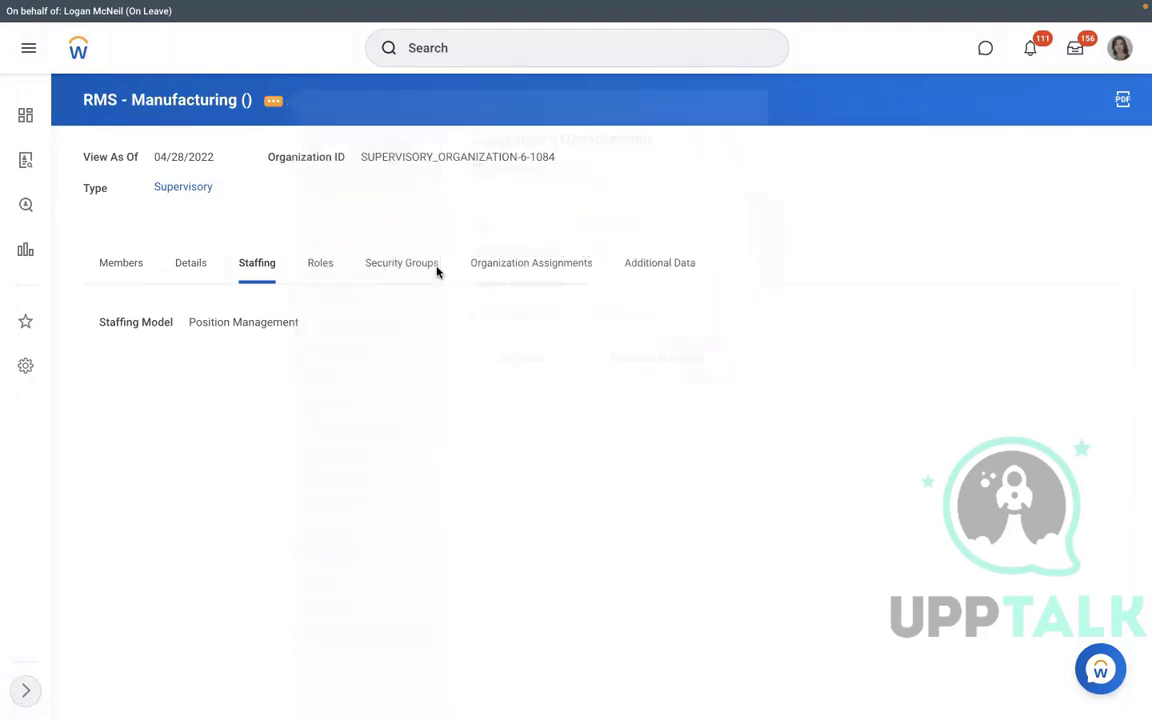
{"action": "left_click", "coordinate": [480, 322]}
{"action": "type", "text": "hi"}
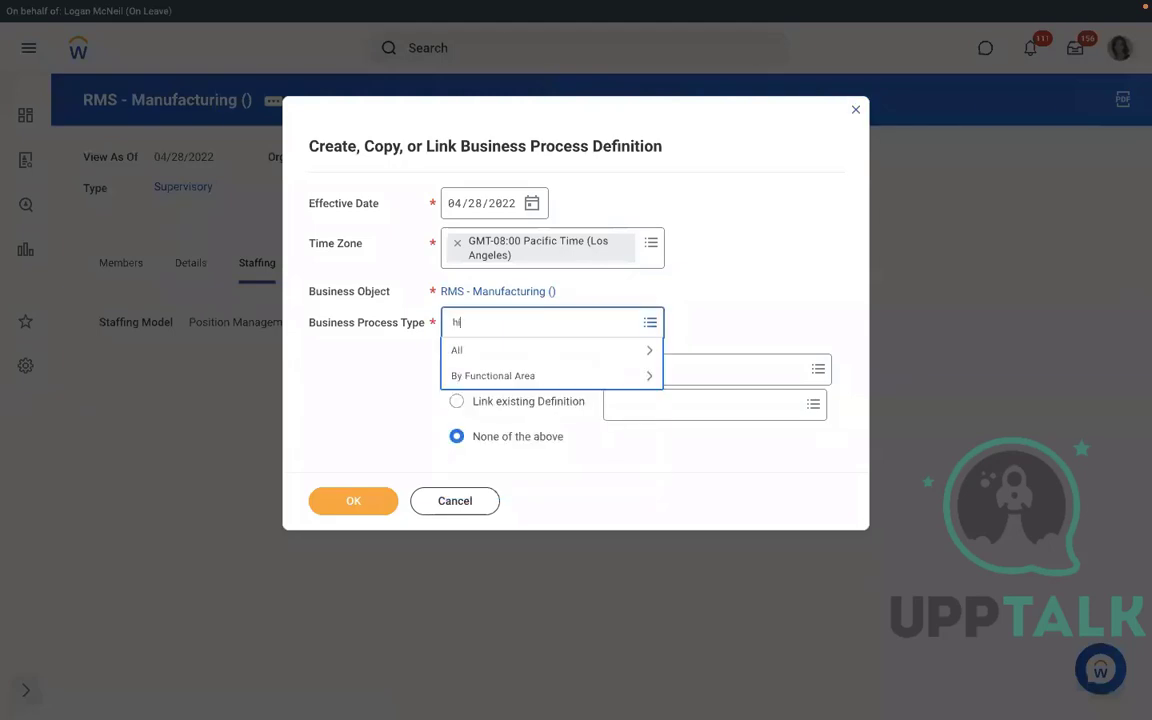
{"action": "type", "text": "re"}
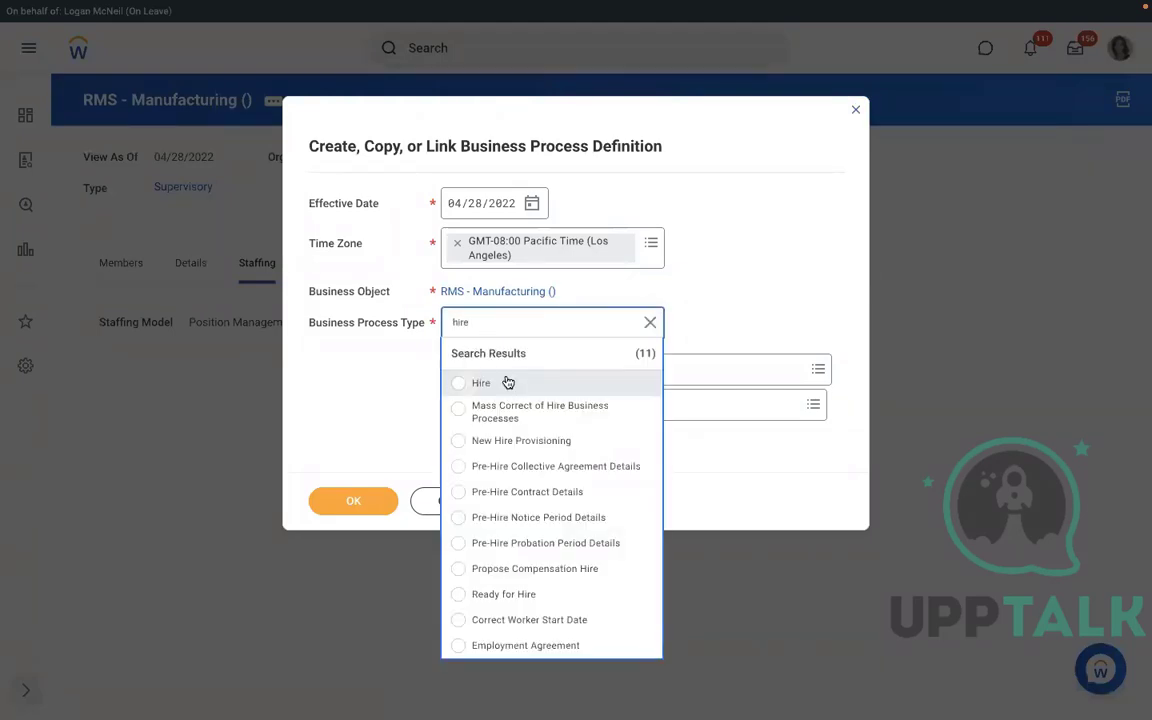
{"action": "left_click", "coordinate": [508, 383]}
{"action": "left_click", "coordinate": [337, 504]}
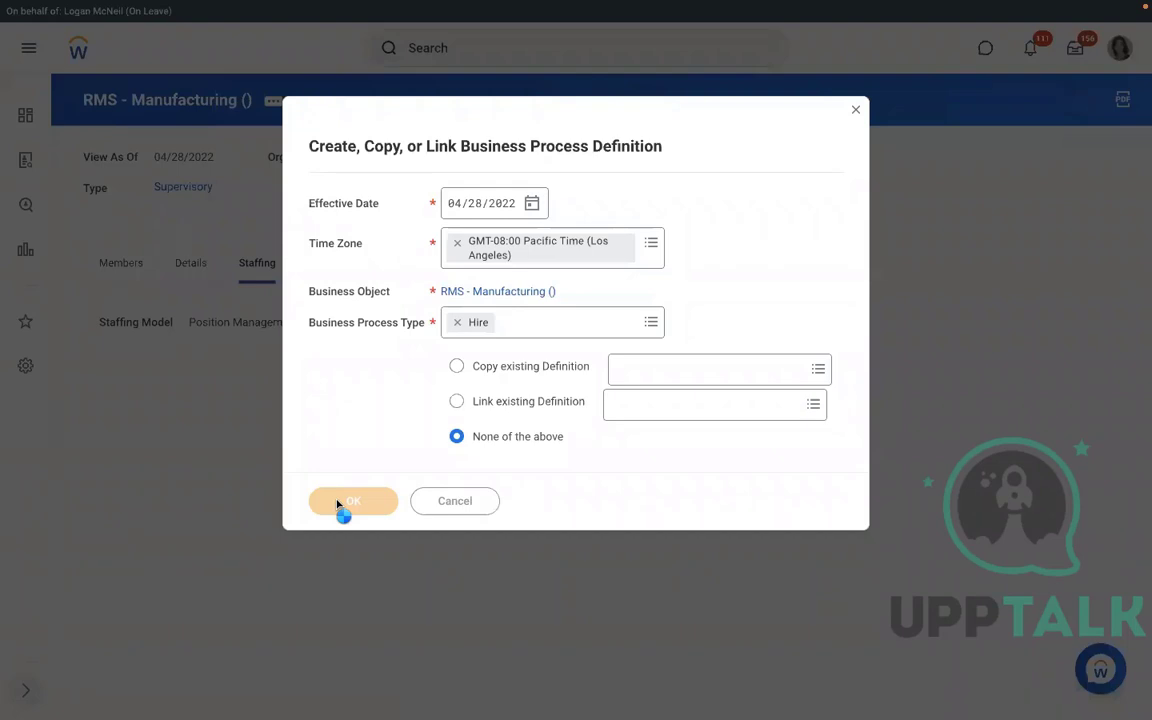
Add step b to the Hire process as an Assign Pay Group action.
{"action": "scroll", "coordinate": [478, 401], "scroll_direction": "down", "scroll_amount": 2}
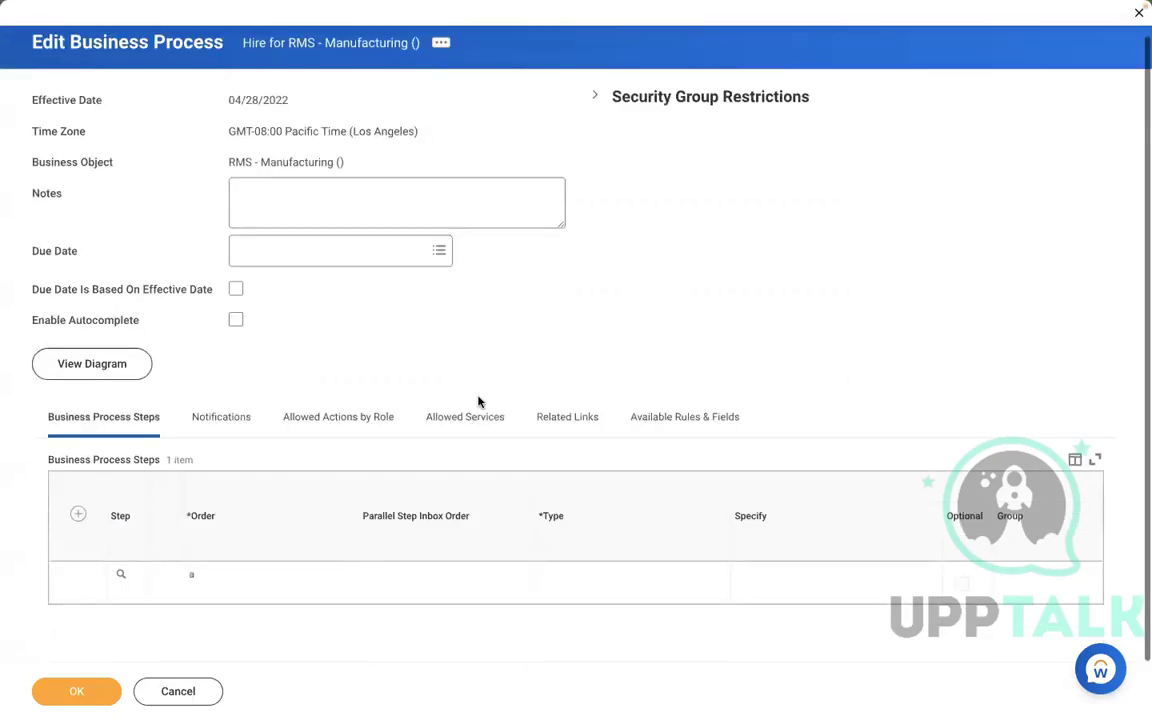
{"action": "left_click", "coordinate": [77, 514]}
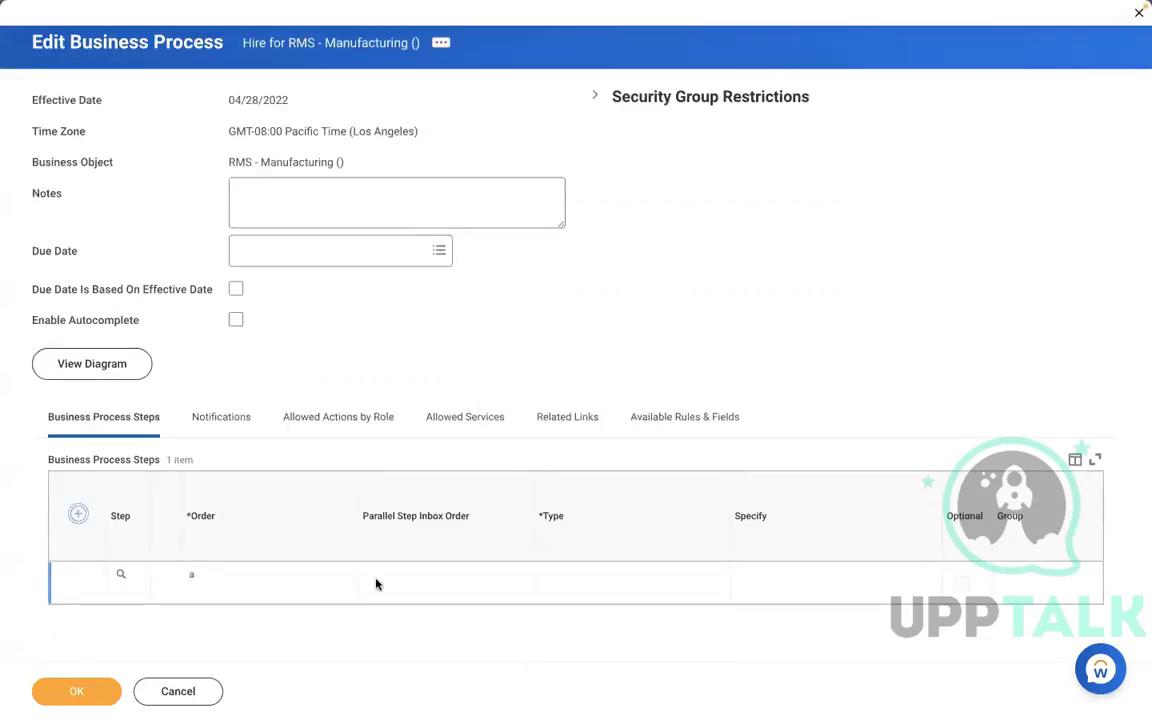
{"action": "left_click", "coordinate": [204, 588]}
{"action": "type", "text": "b"}
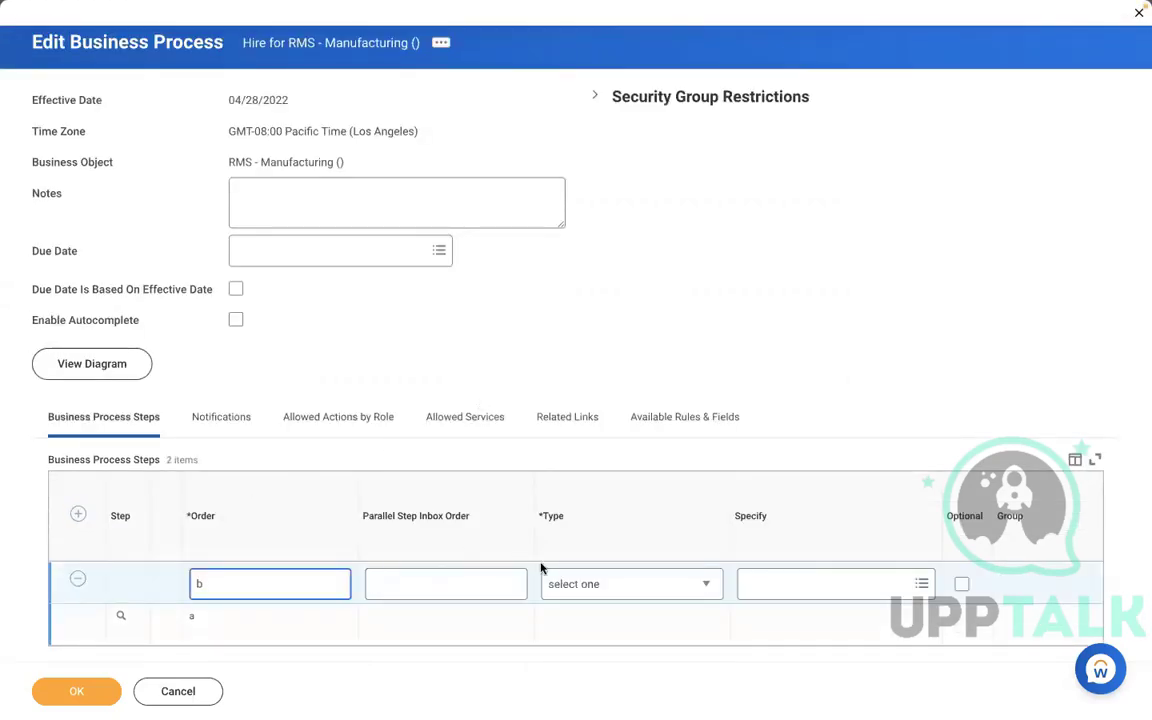
{"action": "left_click", "coordinate": [581, 587]}
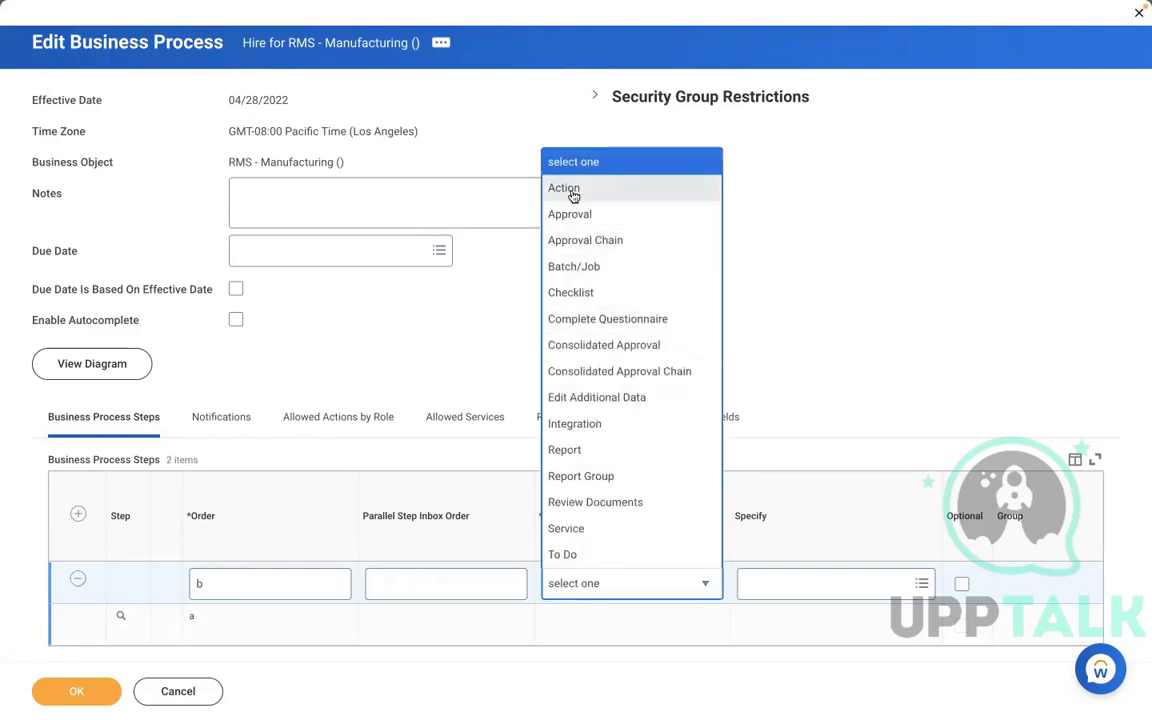
{"action": "left_click", "coordinate": [565, 188]}
{"action": "left_click", "coordinate": [785, 585]}
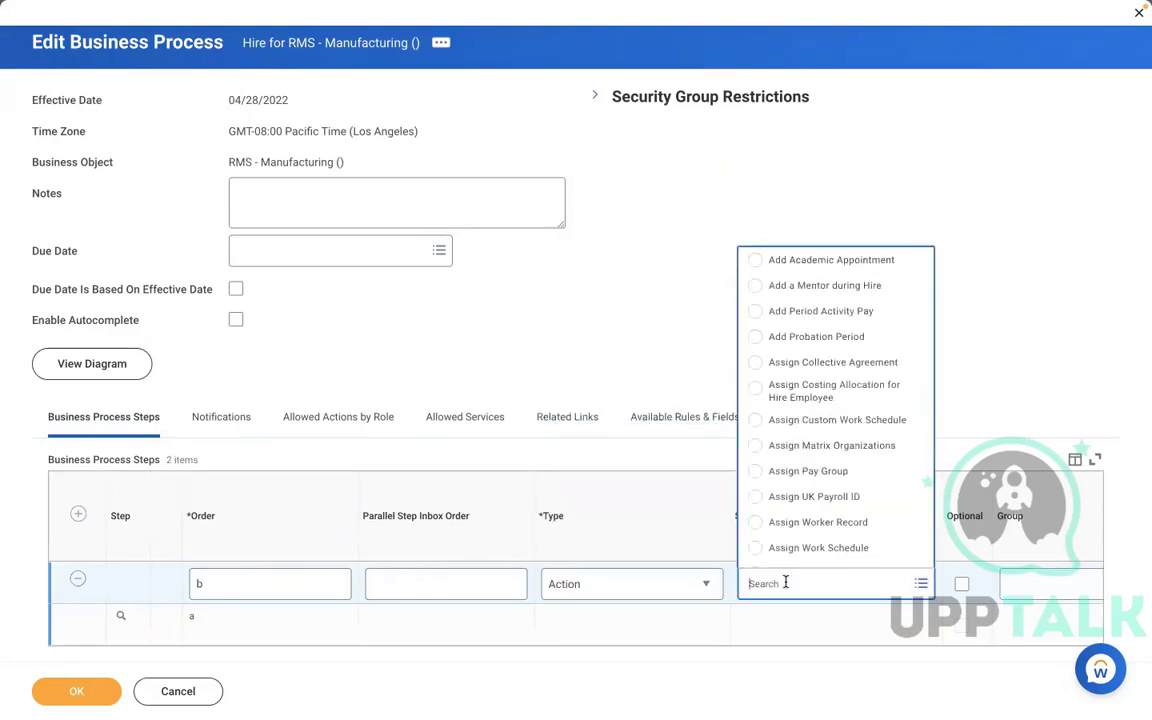
{"action": "left_click", "coordinate": [798, 472]}
{"action": "left_click", "coordinate": [965, 613]}
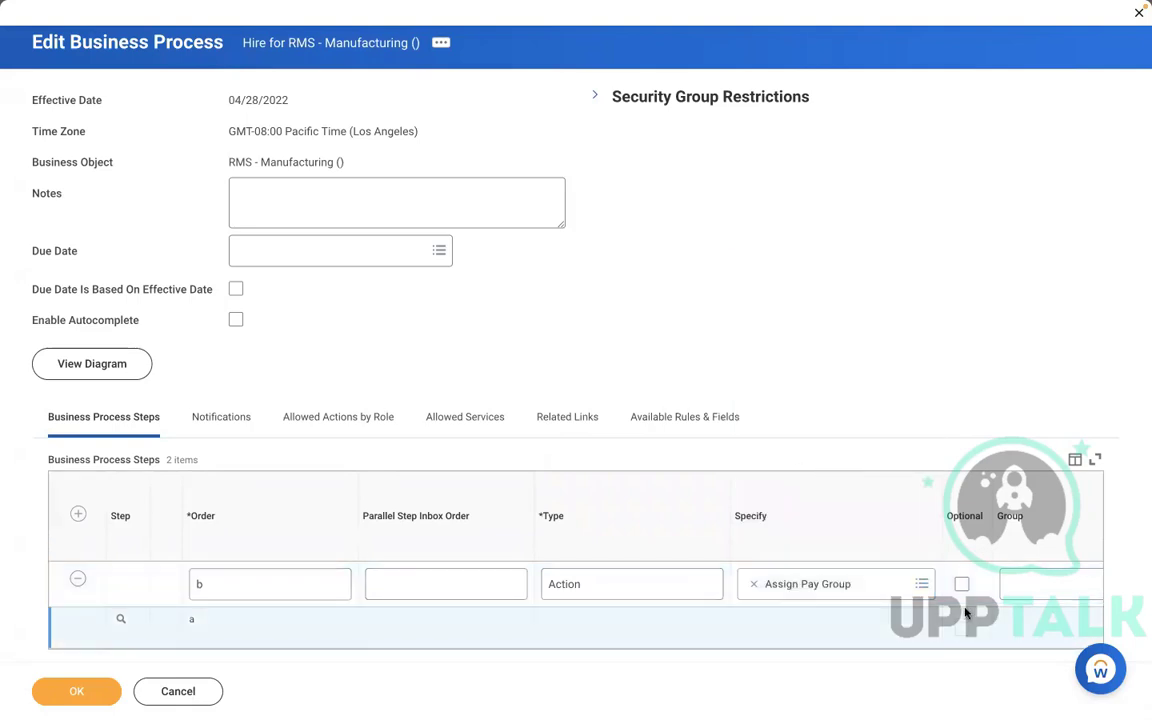
{"action": "scroll", "coordinate": [965, 613], "scroll_direction": "right", "scroll_amount": 2}
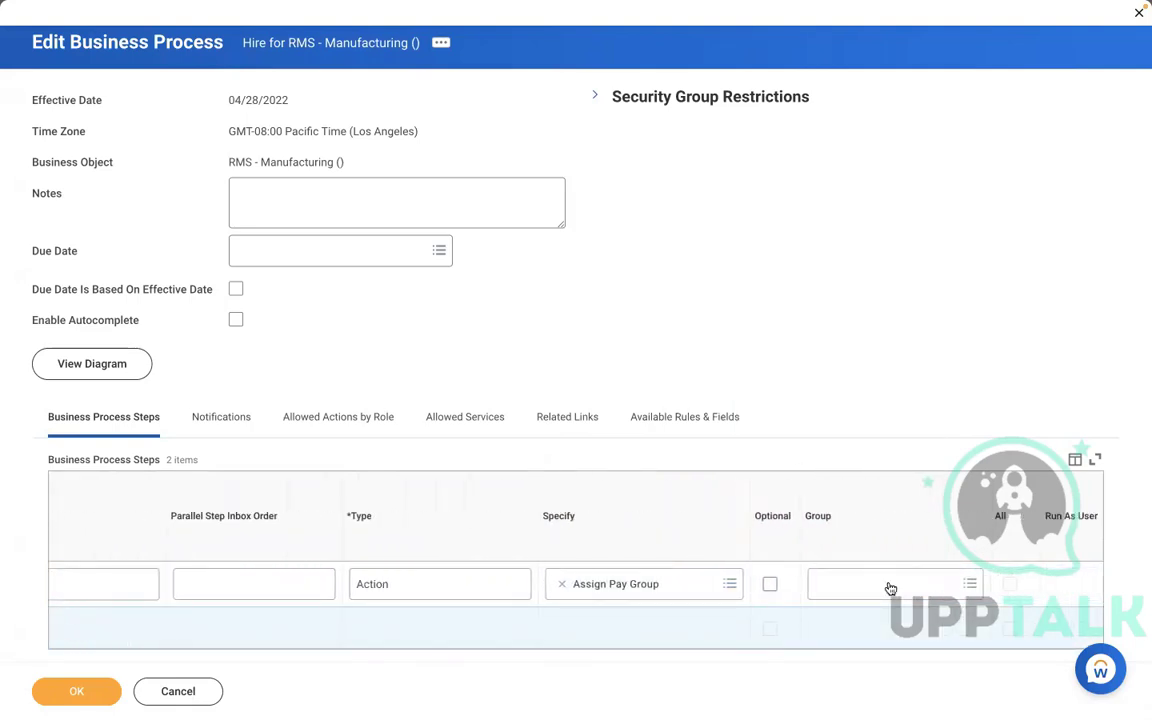
Assign step b to the Payroll Partner group, preview that group, and save the process.
{"action": "left_click", "coordinate": [887, 588]}
{"action": "type", "text": "pa"}
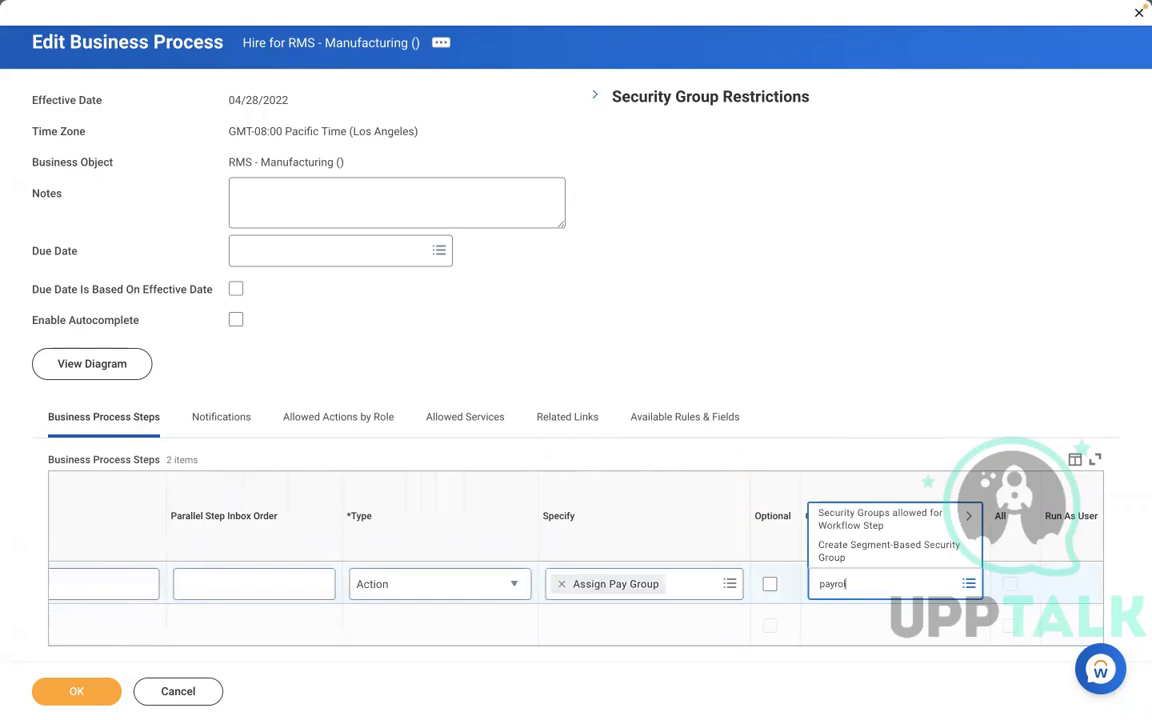
{"action": "type", "text": "yroll partner"}
{"action": "key", "text": "Return"}
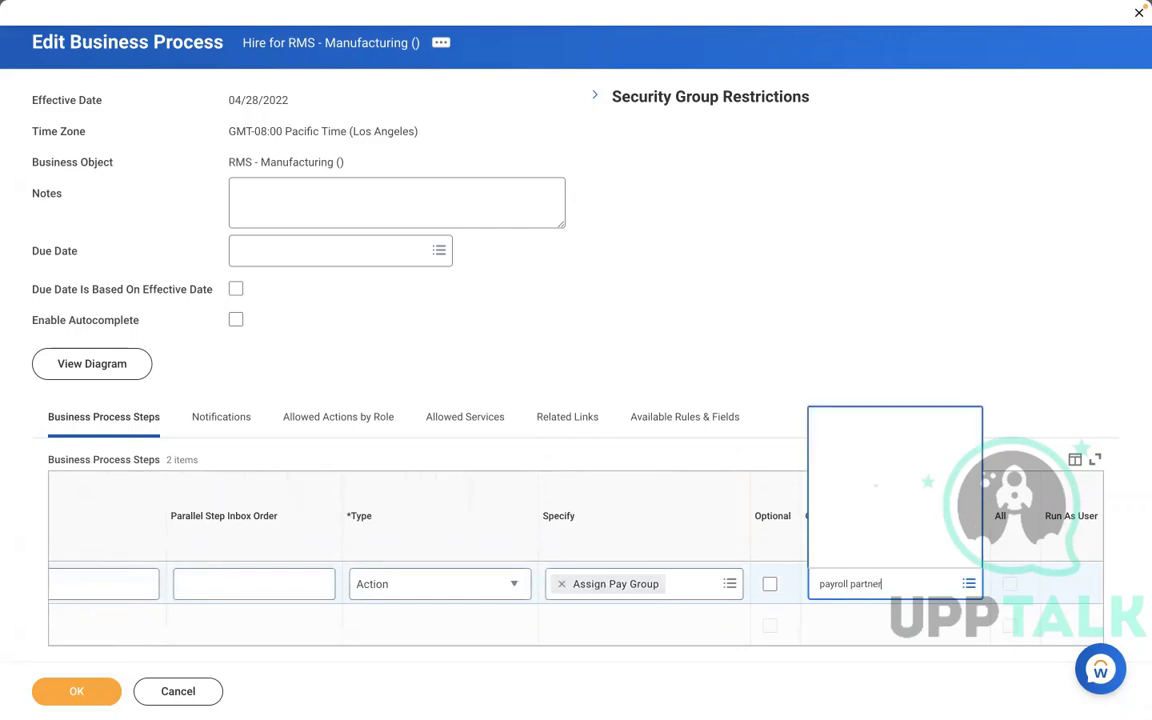
{"action": "left_click", "coordinate": [909, 527]}
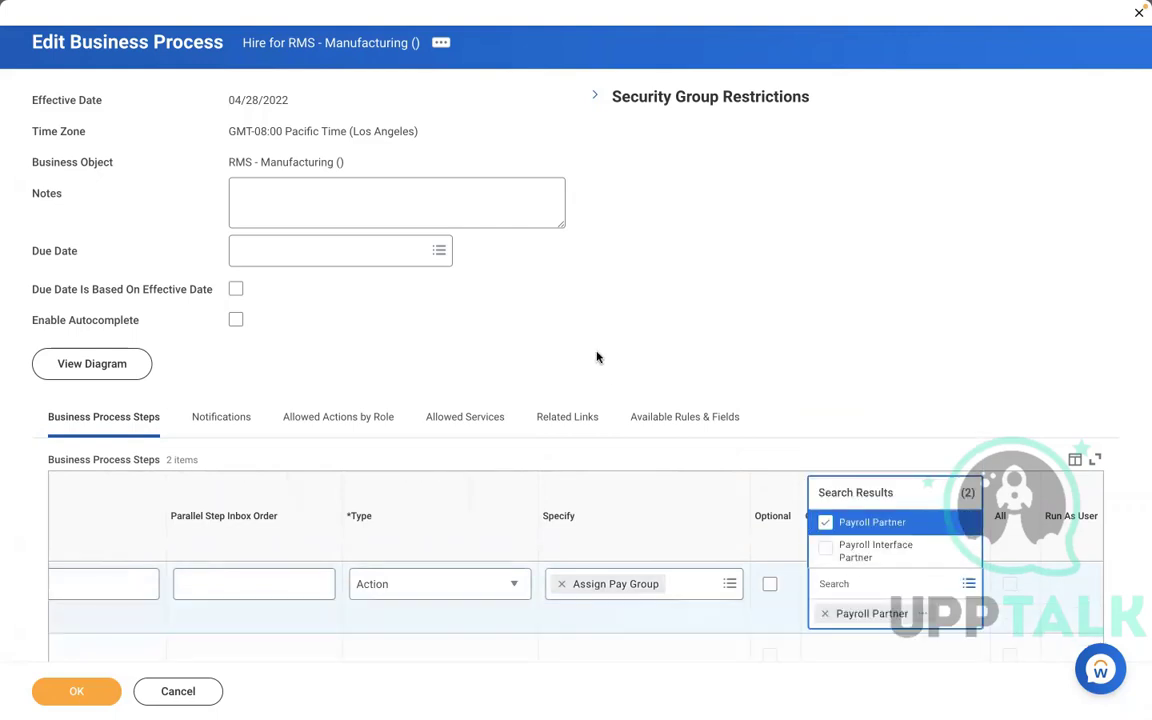
{"action": "left_click", "coordinate": [596, 356]}
{"action": "scroll", "coordinate": [597, 357], "scroll_direction": "down", "scroll_amount": 1}
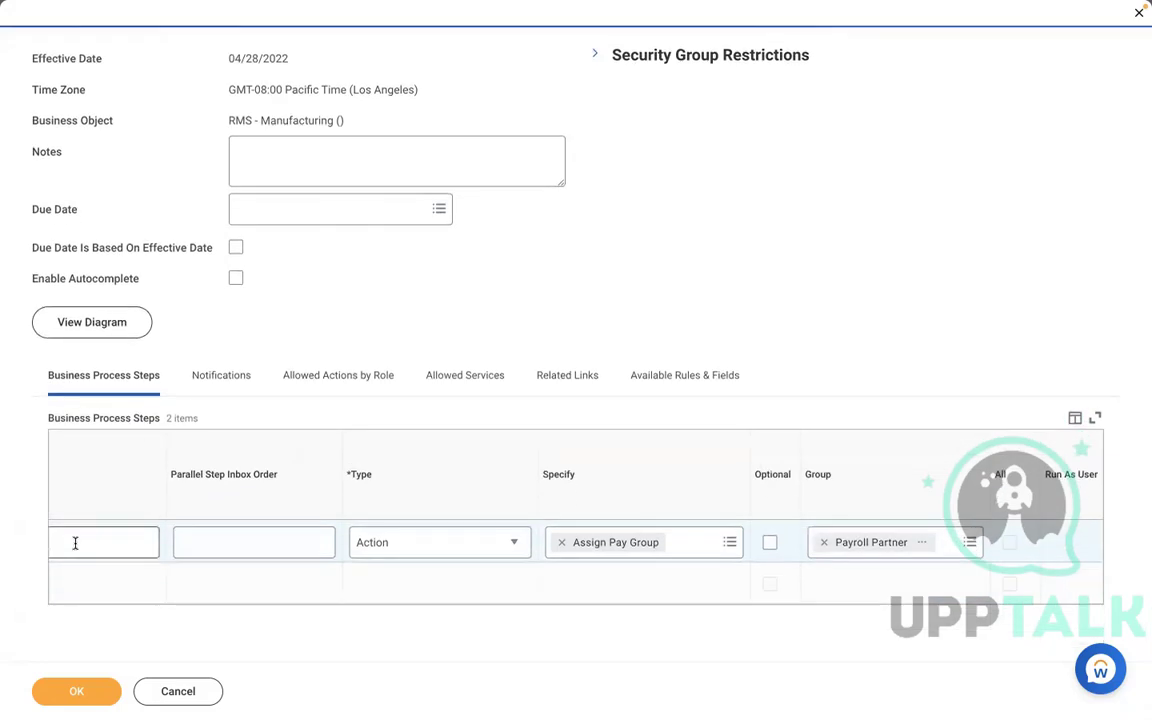
{"action": "scroll", "coordinate": [138, 606], "scroll_direction": "left", "scroll_amount": 3}
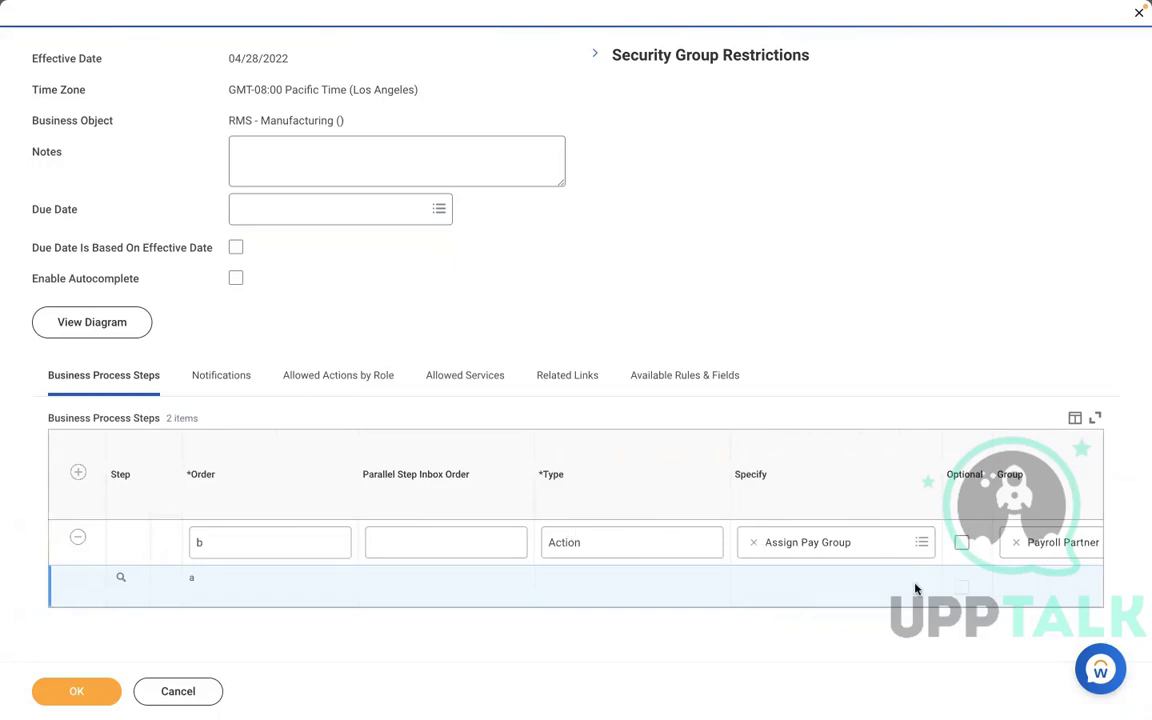
{"action": "scroll", "coordinate": [915, 589], "scroll_direction": "right", "scroll_amount": 1}
{"action": "scroll", "coordinate": [915, 589], "scroll_direction": "right", "scroll_amount": 5}
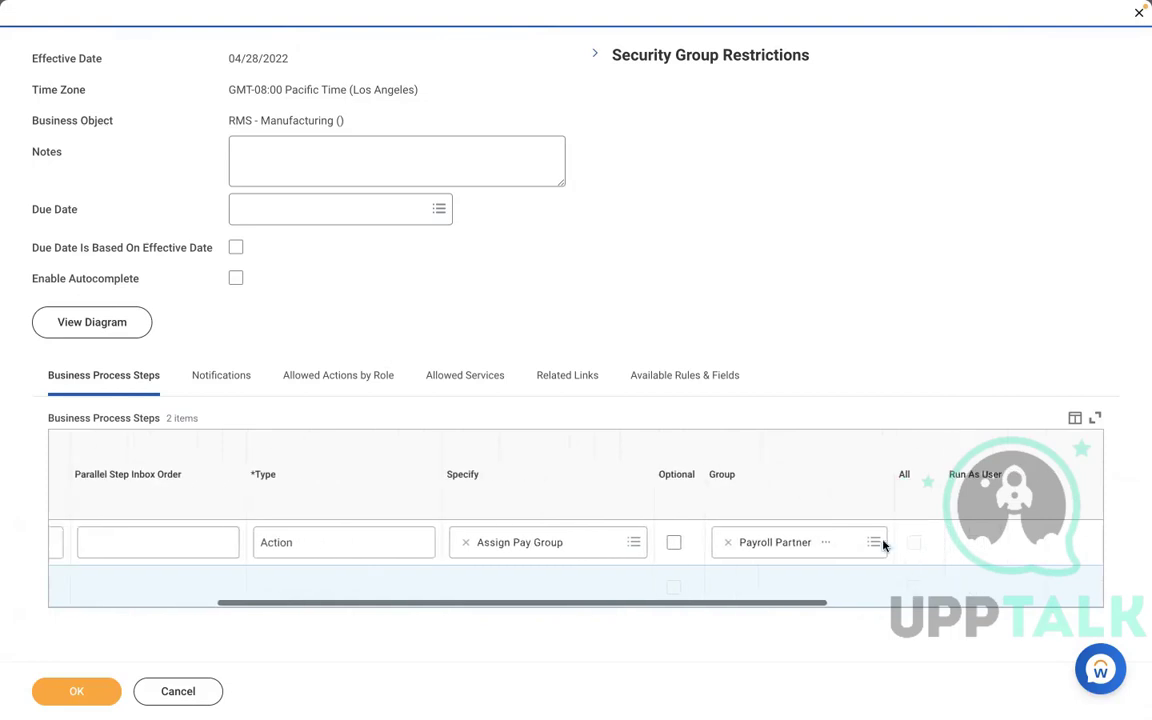
{"action": "left_click", "coordinate": [825, 542]}
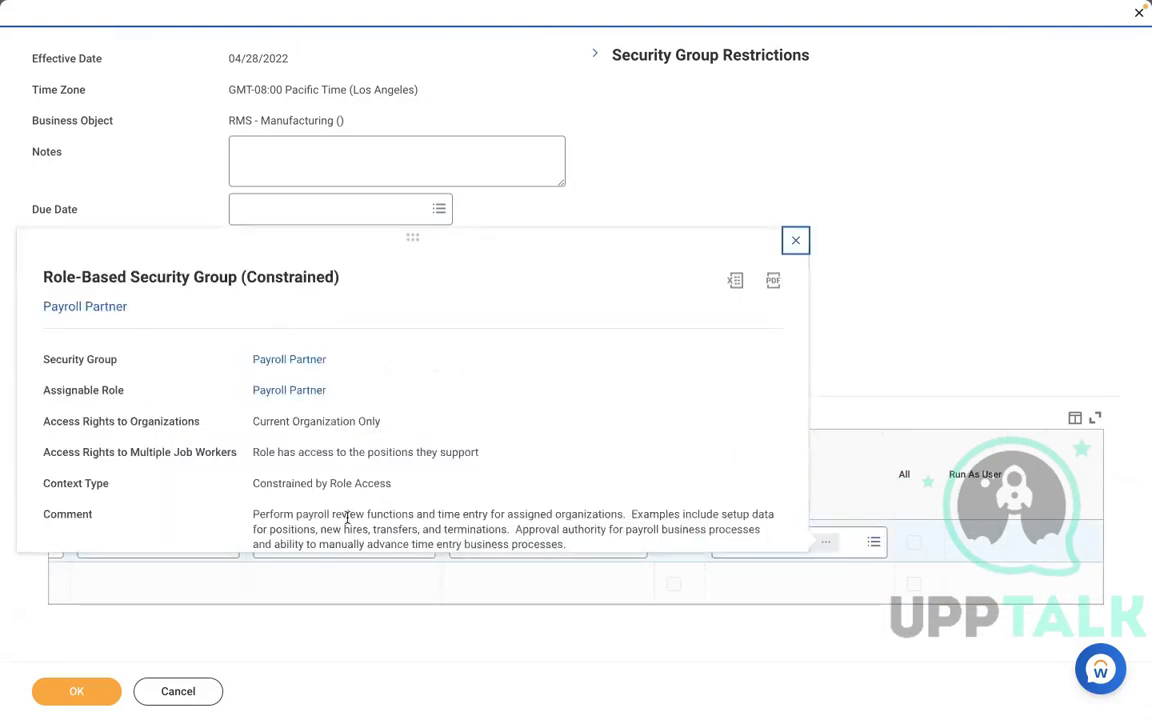
{"action": "left_click", "coordinate": [615, 202]}
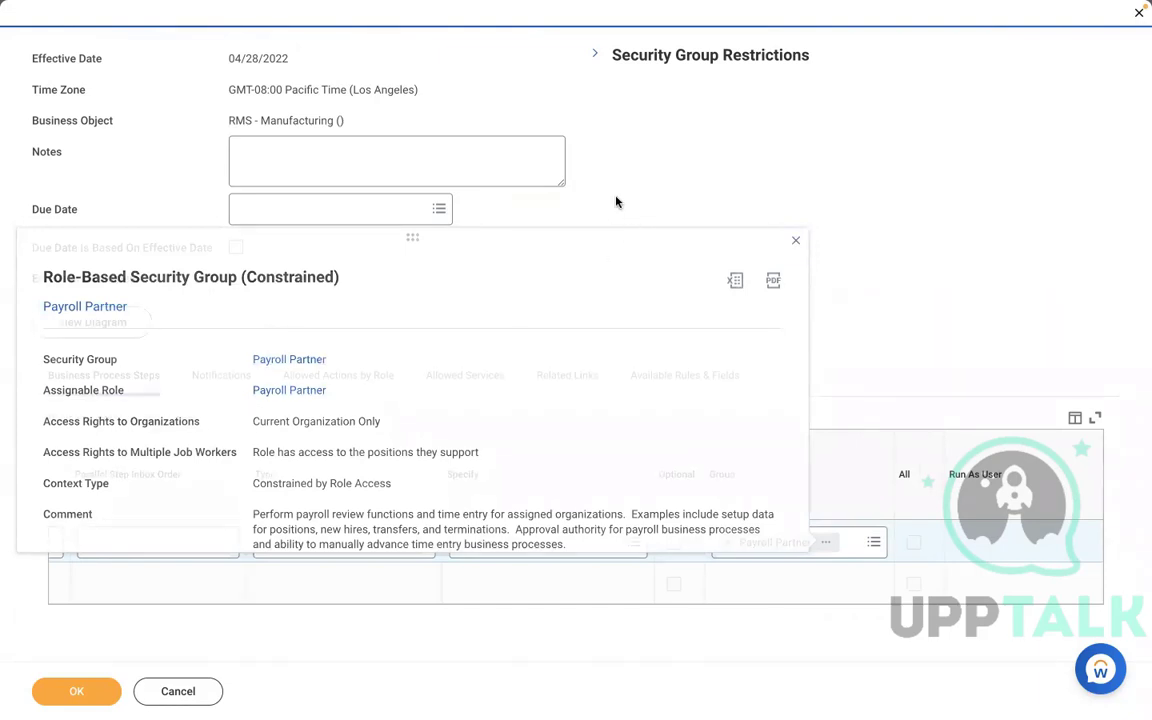
{"action": "left_click", "coordinate": [45, 692]}
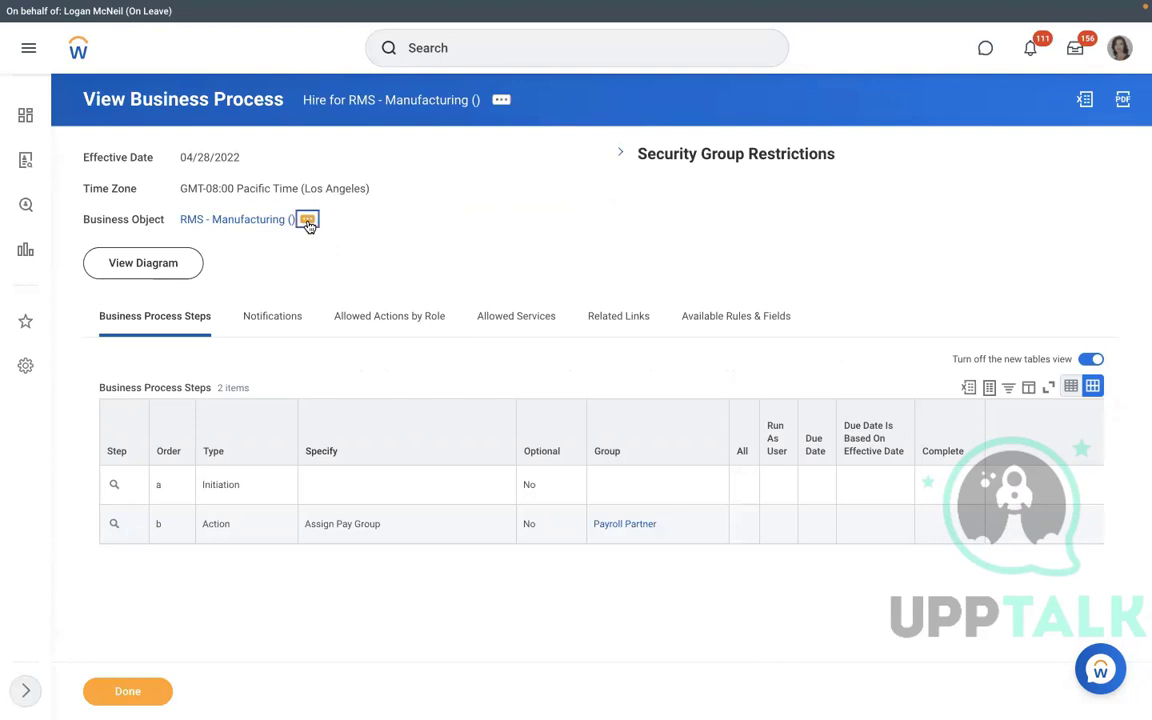
Create a definition for RMS - Manufacturing () with Assign Pay Group as the process type.
{"action": "left_click", "coordinate": [306, 219]}
{"action": "mouse_move", "coordinate": [386, 386]}
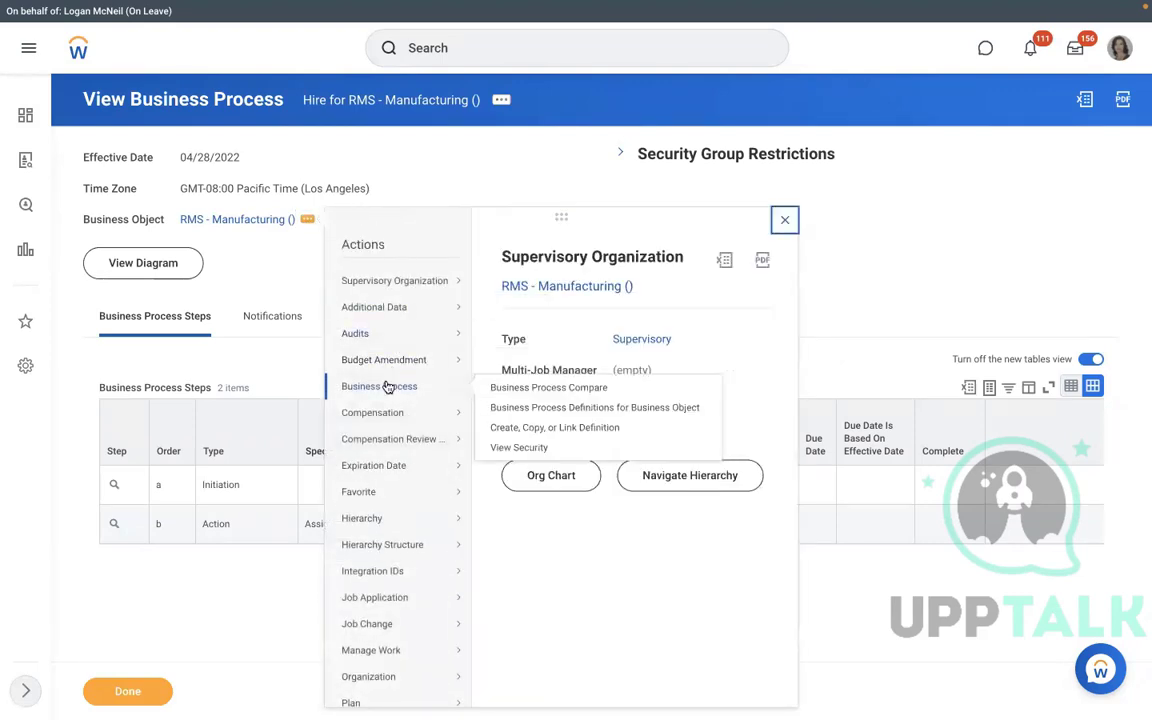
{"action": "left_click", "coordinate": [511, 428]}
{"action": "left_click", "coordinate": [488, 323]}
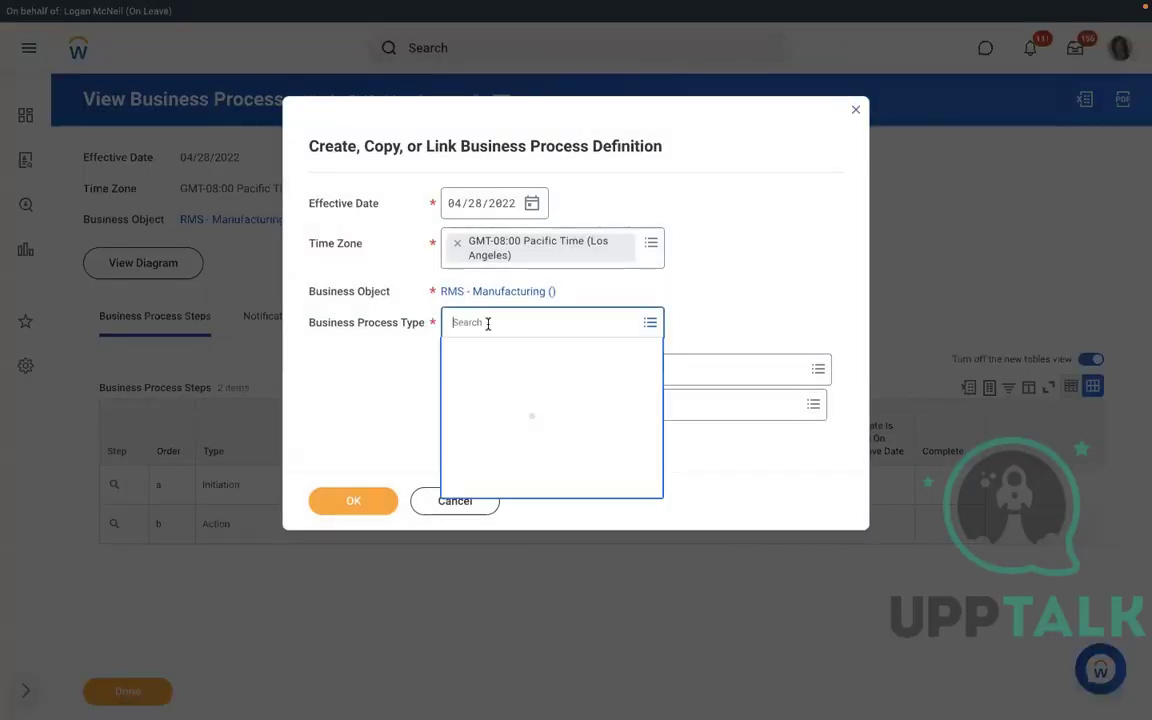
{"action": "type", "text": "assign "}
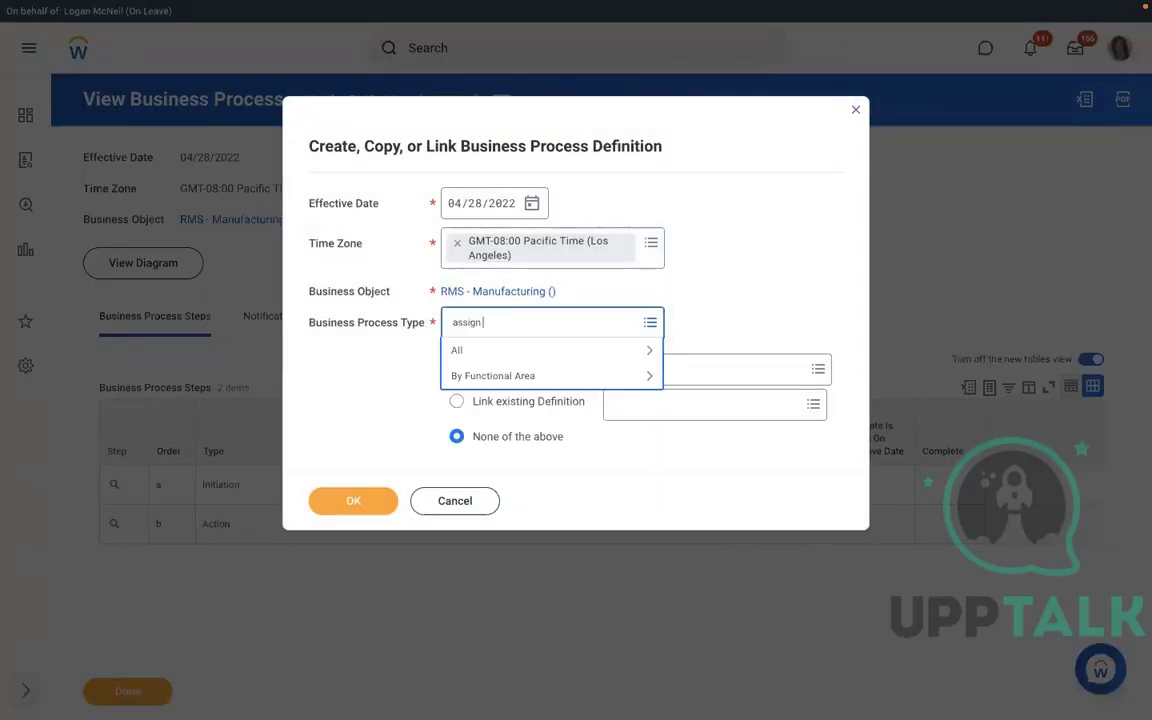
{"action": "type", "text": "pay group"}
{"action": "key", "text": "Return"}
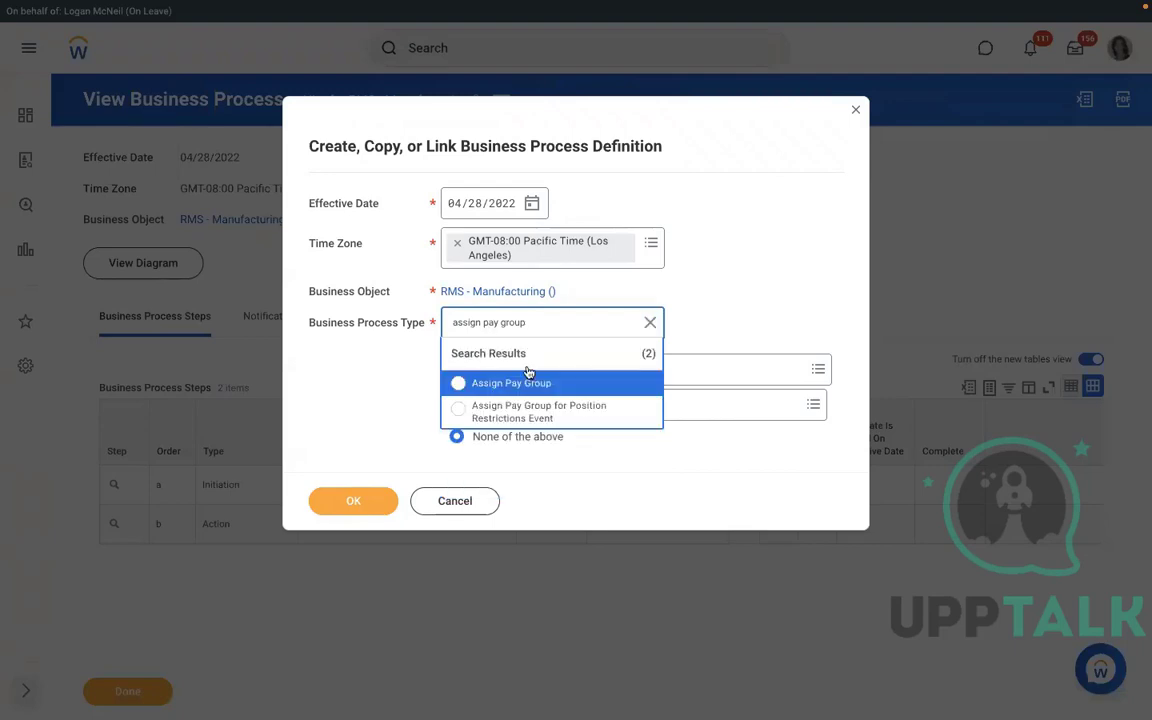
{"action": "left_click", "coordinate": [512, 382]}
{"action": "left_click", "coordinate": [352, 501]}
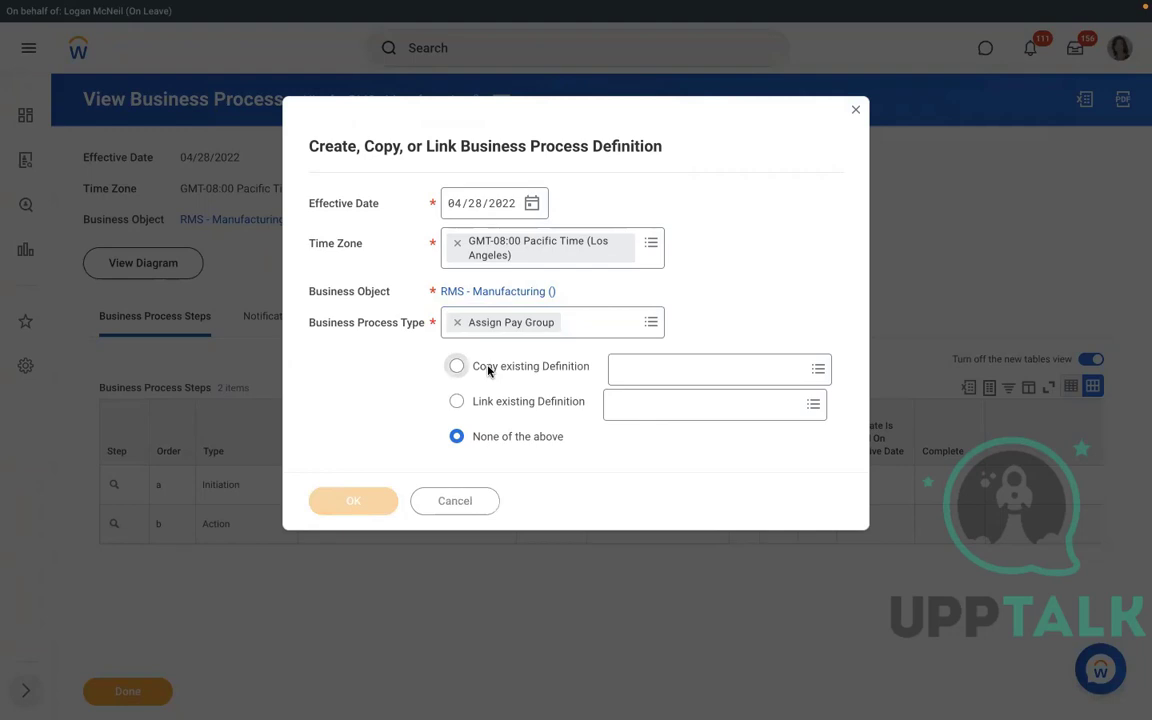
{"action": "scroll", "coordinate": [411, 408], "scroll_direction": "down", "scroll_amount": 1}
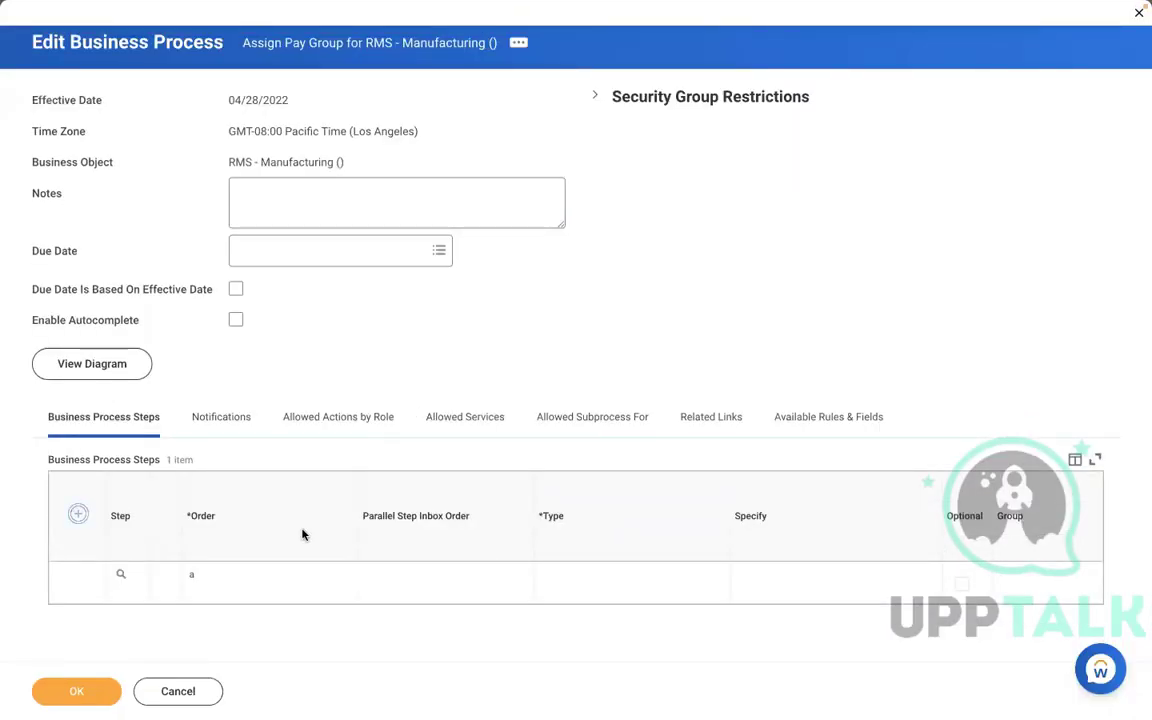
Set step b to Action, Review Pay Group Assignment, group Payroll Partner, and save.
{"action": "type", "text": "b"}
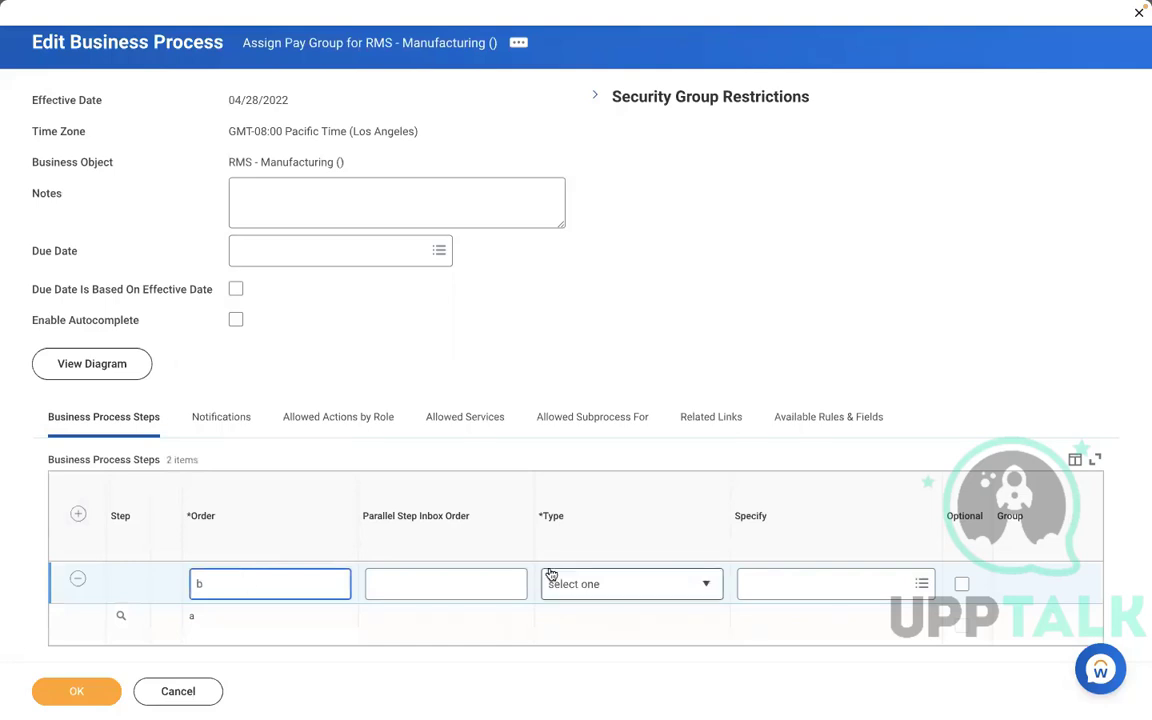
{"action": "left_click", "coordinate": [600, 585]}
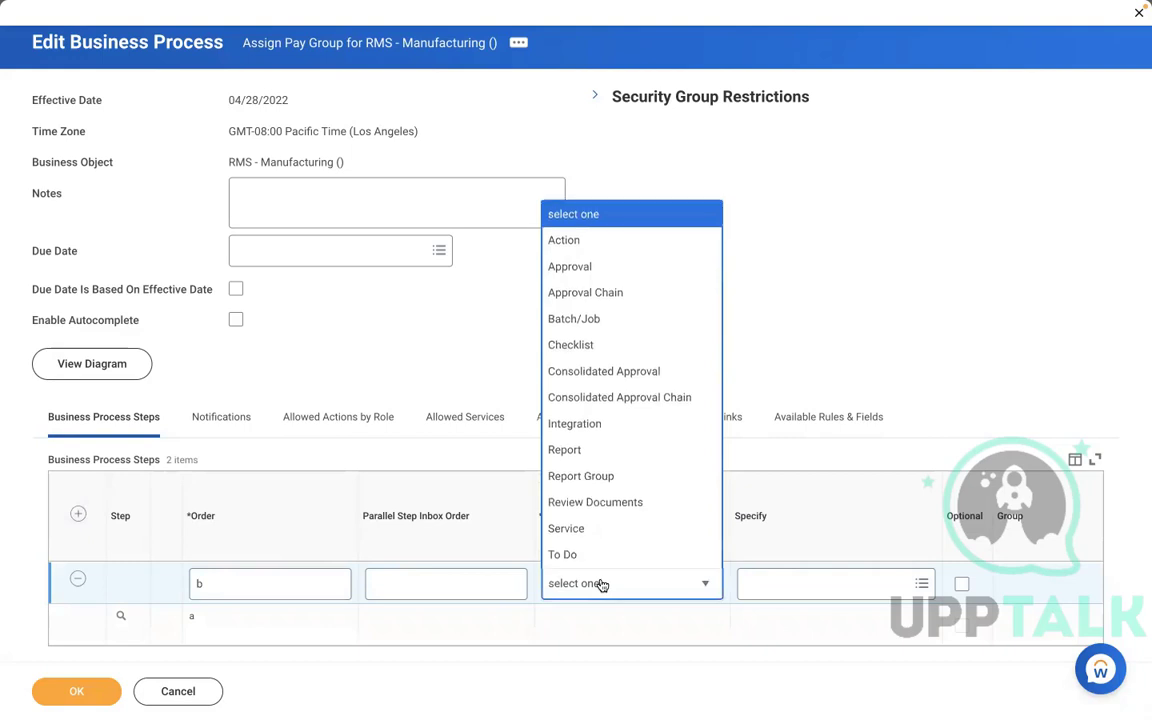
{"action": "left_click", "coordinate": [563, 240]}
{"action": "left_click", "coordinate": [758, 584]}
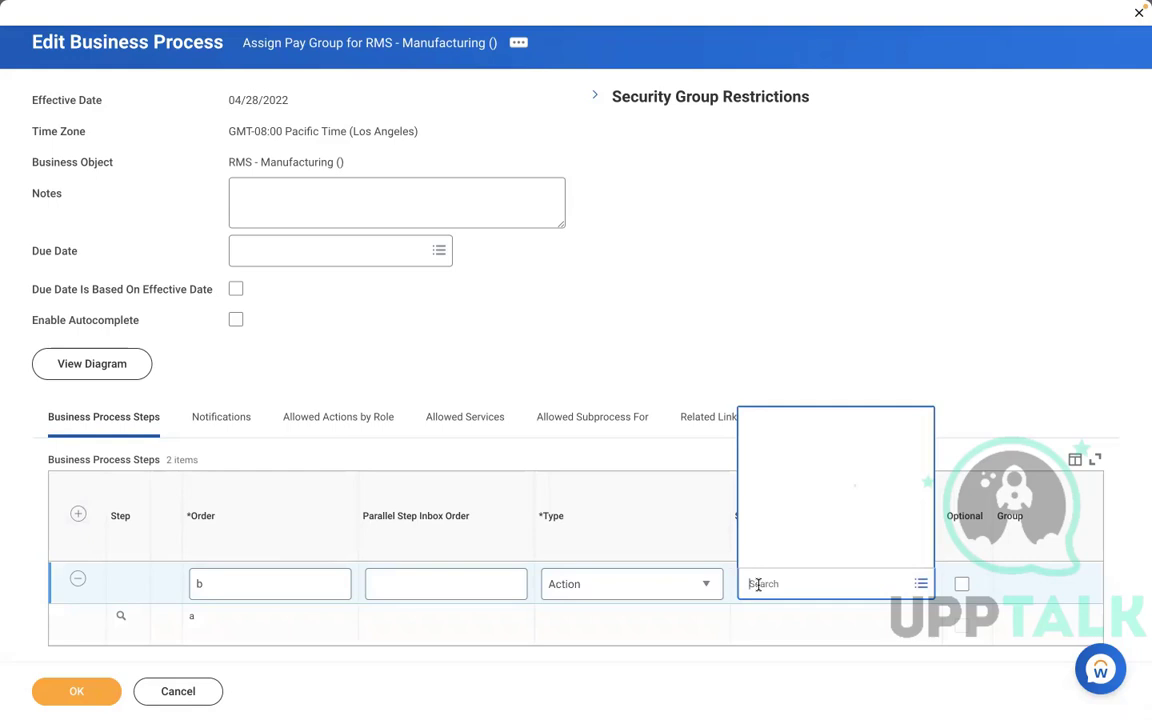
{"action": "type", "text": "review"}
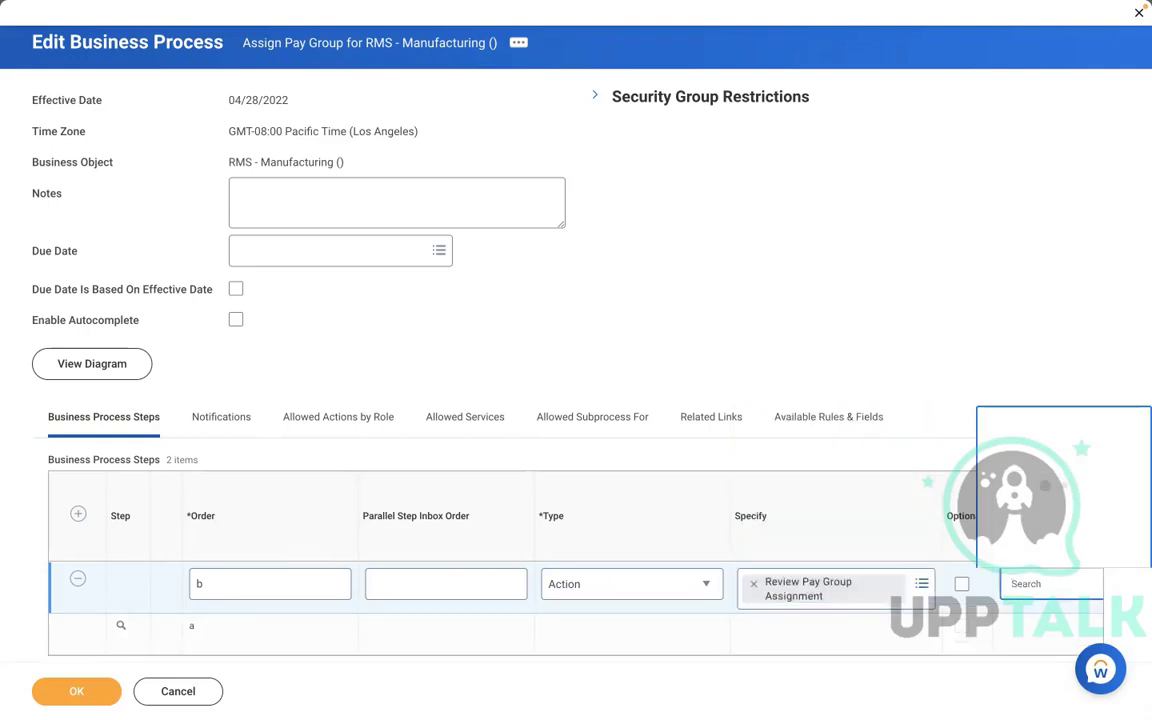
{"action": "type", "text": "payroll part"}
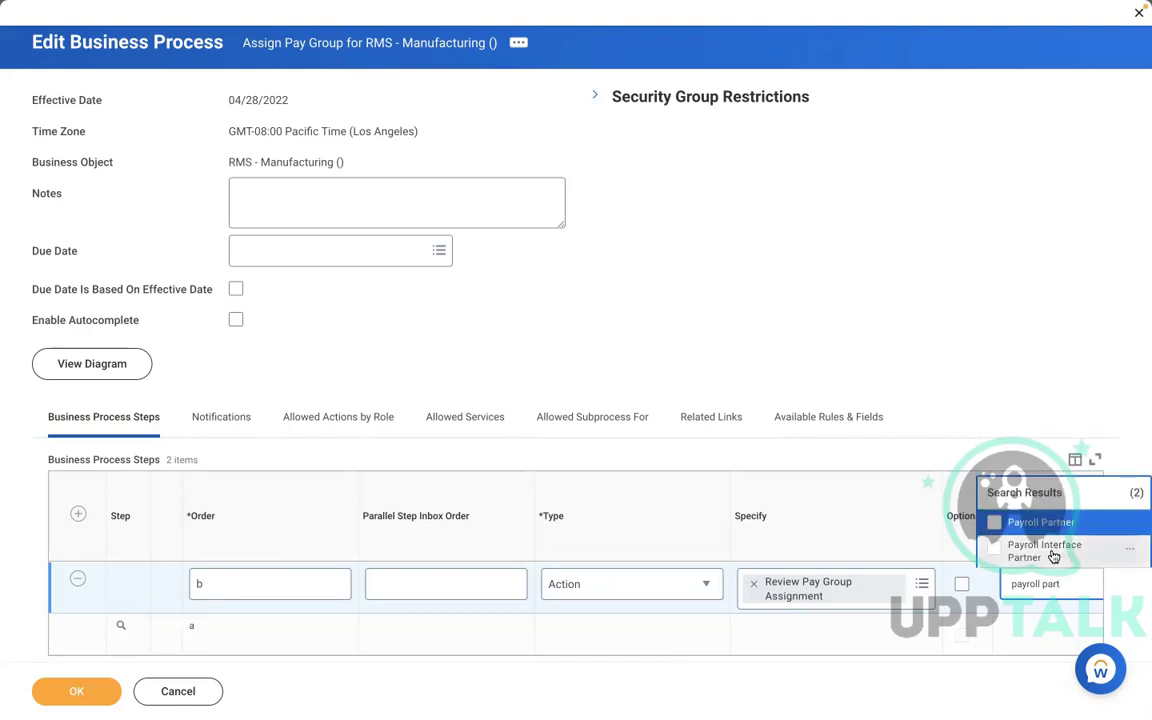
{"action": "left_click", "coordinate": [80, 691]}
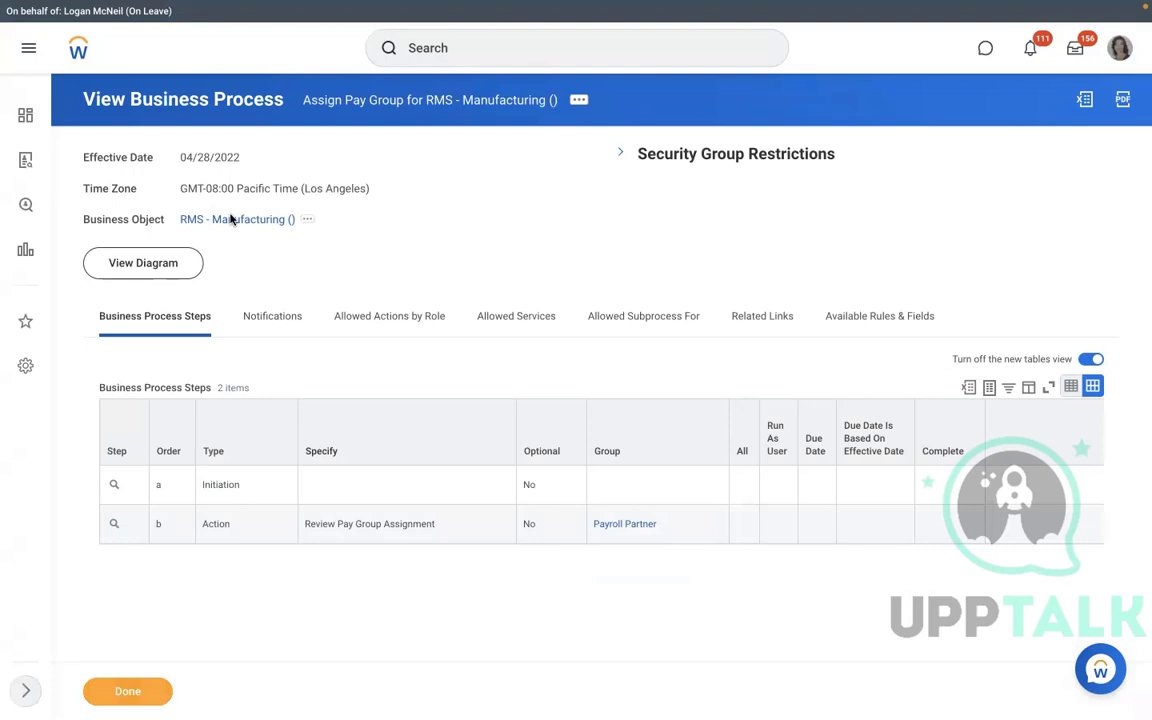
From RMS - Manufacturing ()'s related actions, choose Staffing > Create Position.
{"action": "left_click", "coordinate": [231, 219]}
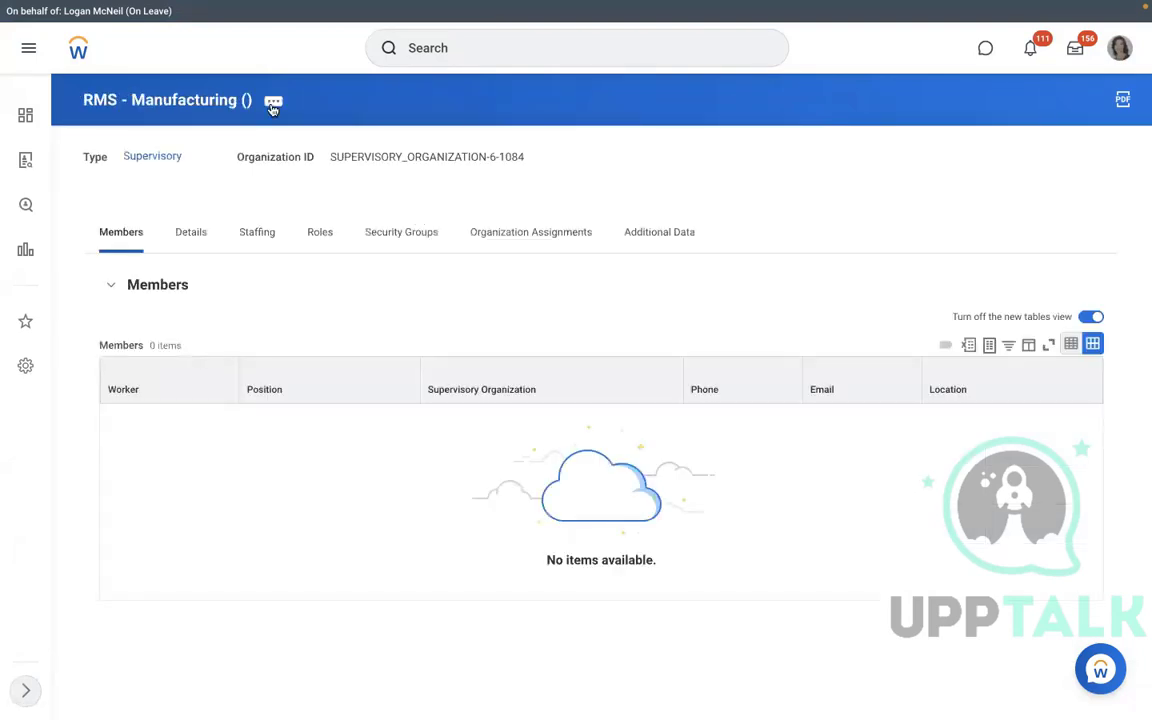
{"action": "left_click", "coordinate": [272, 104]}
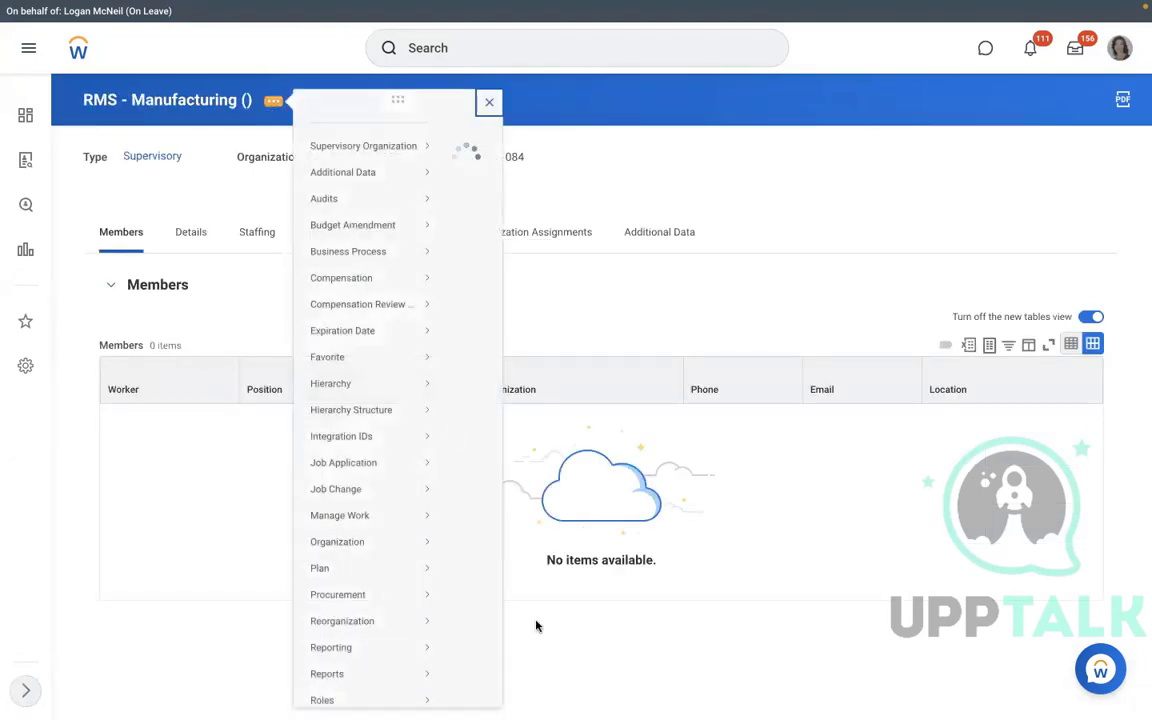
{"action": "scroll", "coordinate": [535, 625], "scroll_direction": "down", "scroll_amount": 3}
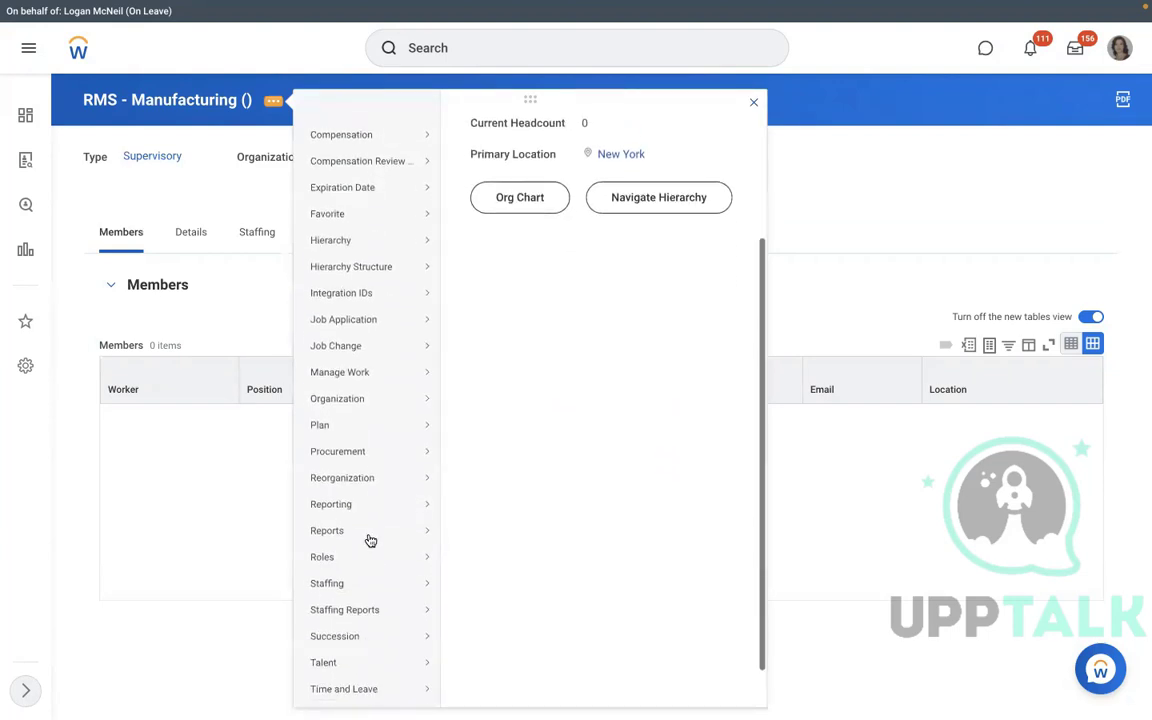
{"action": "scroll", "coordinate": [370, 540], "scroll_direction": "down", "scroll_amount": 1}
{"action": "mouse_move", "coordinate": [385, 537]}
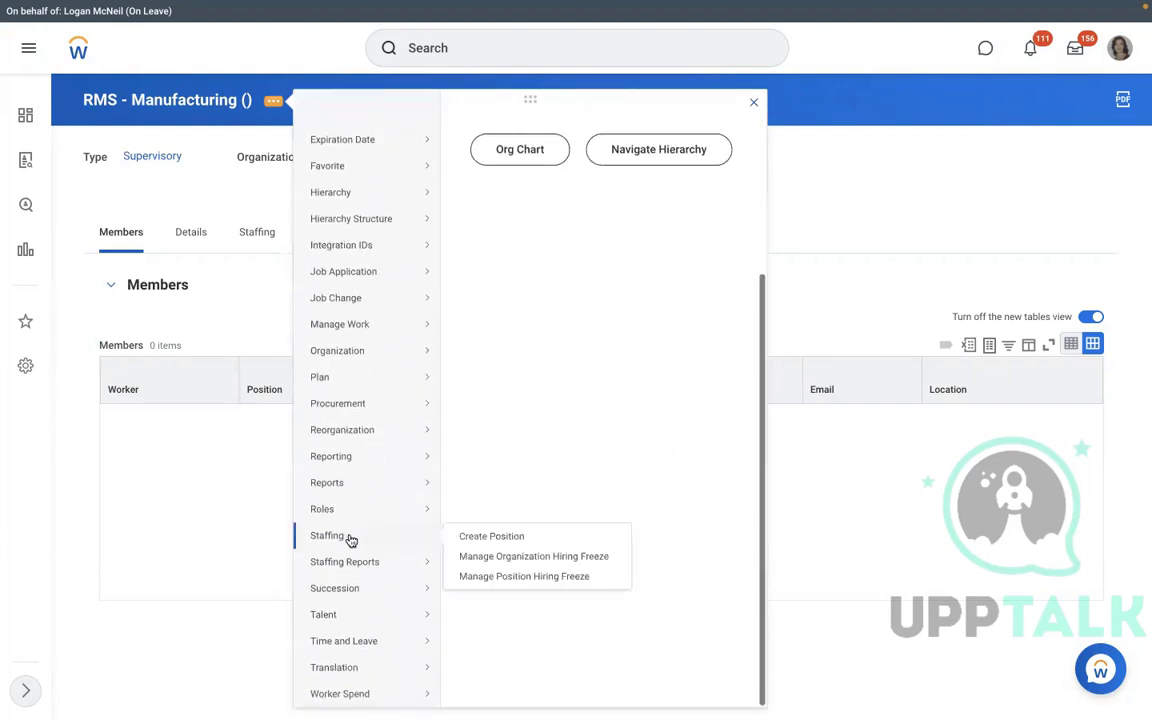
{"action": "left_click", "coordinate": [481, 538]}
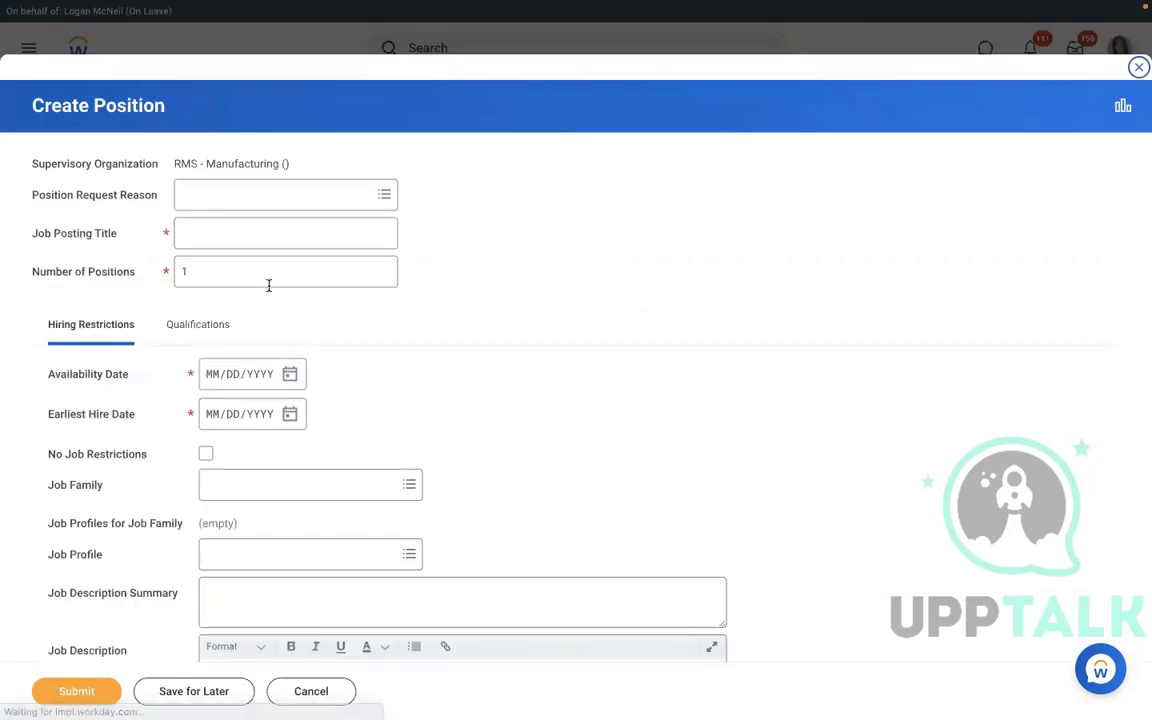
Enter 3 positions titled 'Executive Manager IT', with availability and earliest hire date 01/01/2022.
{"action": "left_click", "coordinate": [108, 272]}
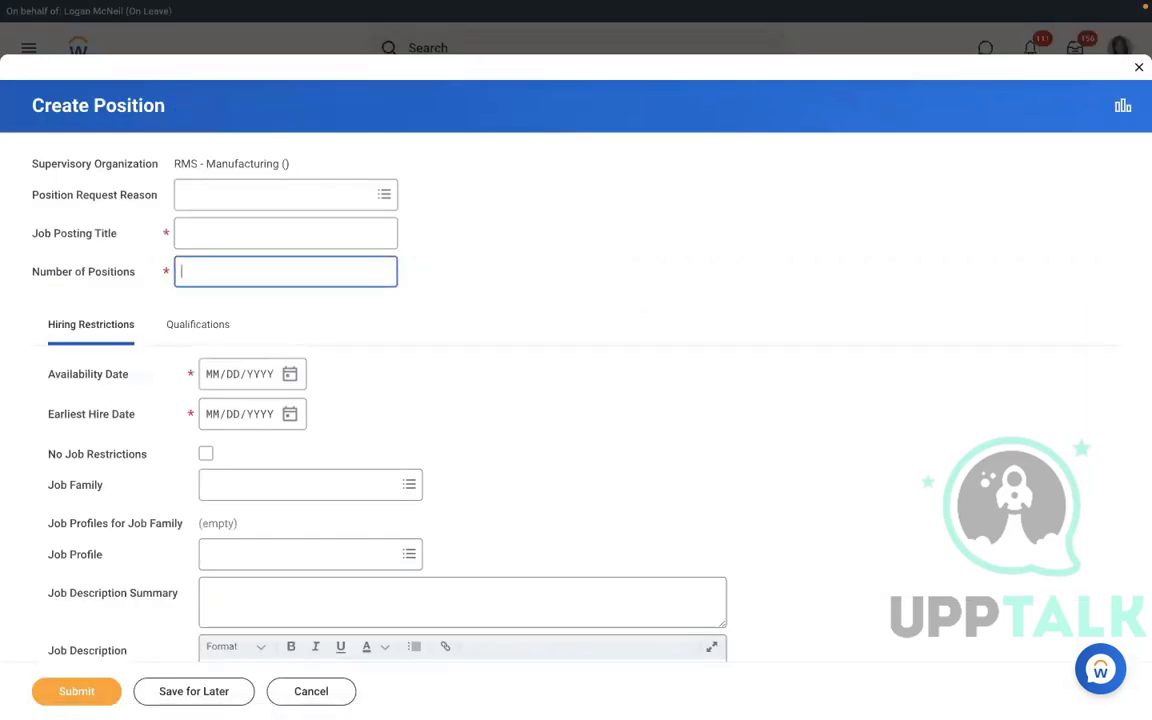
{"action": "type", "text": "3"}
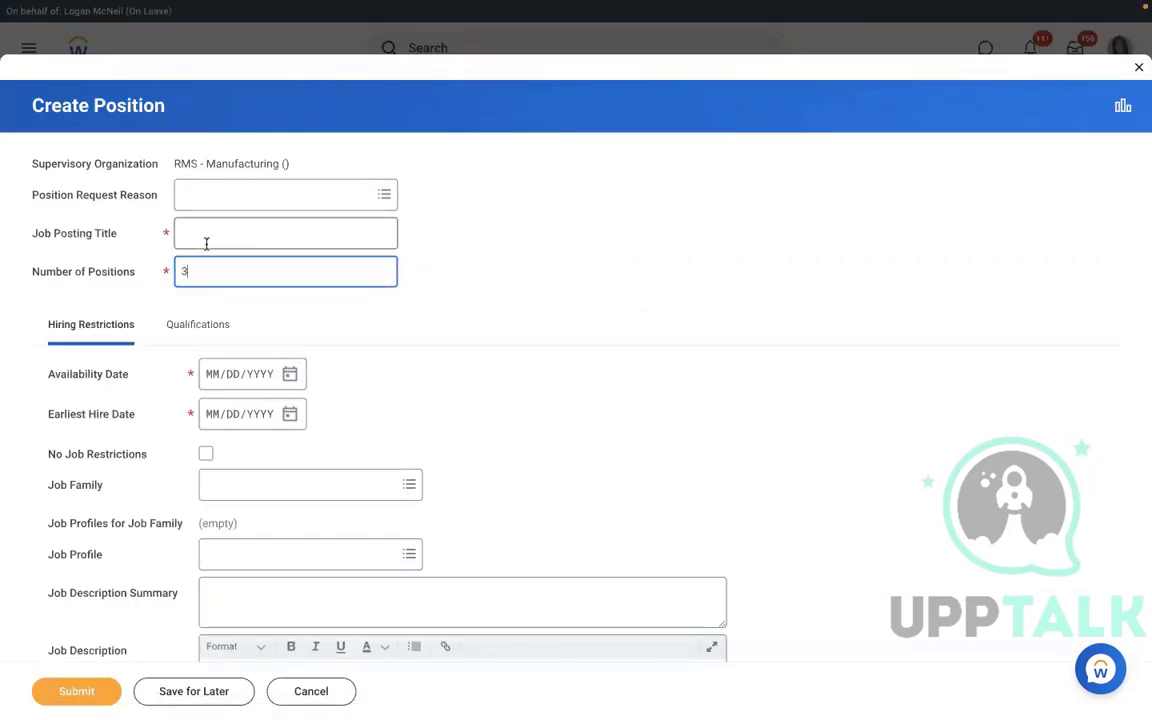
{"action": "left_click", "coordinate": [206, 241]}
{"action": "type", "text": "Ex"}
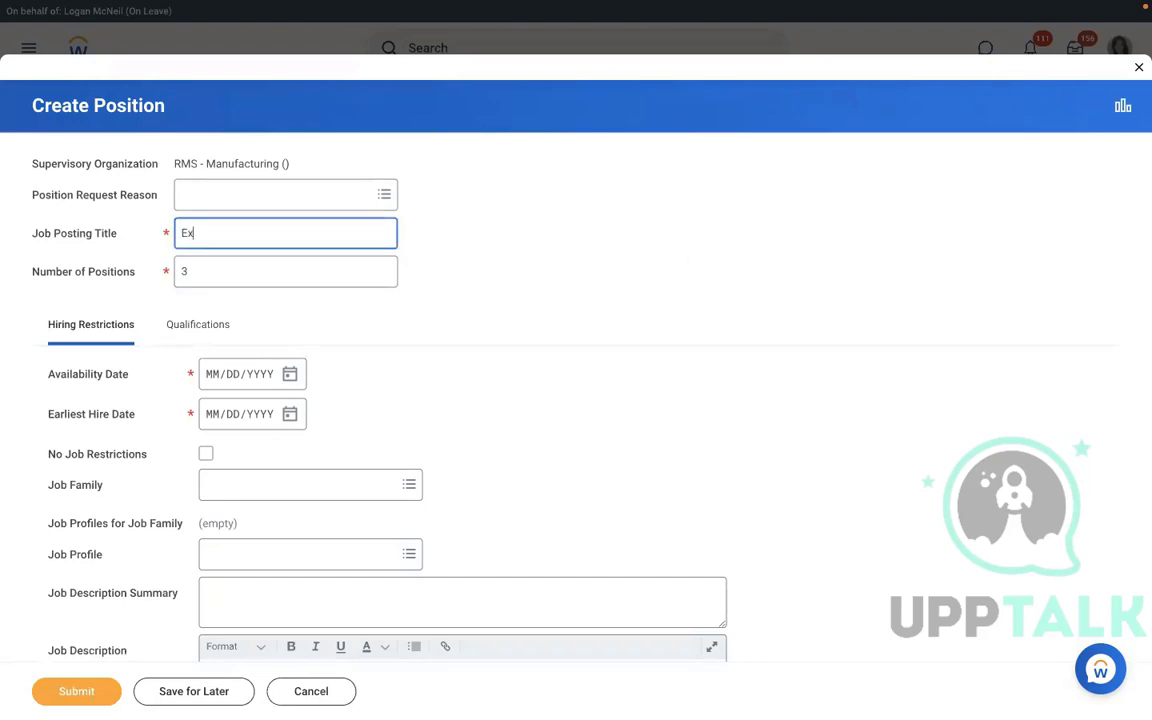
{"action": "type", "text": "ecutive Manager"}
{"action": "key", "text": "BackSpace"}
{"action": "key", "text": "BackSpace"}
{"action": "key", "text": "BackSpace"}
{"action": "key", "text": "BackSpace"}
{"action": "key", "text": "BackSpace"}
{"action": "key", "text": "BackSpace"}
{"action": "type", "text": "Executive Manager IT"}
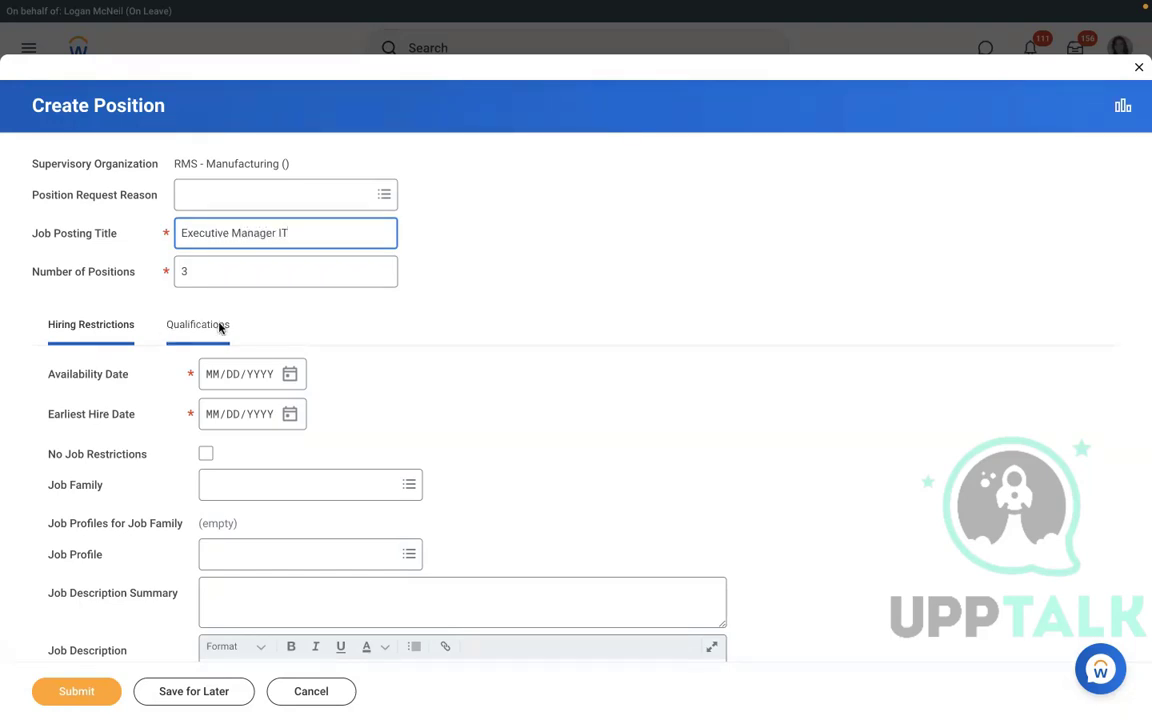
{"action": "left_click", "coordinate": [212, 383]}
{"action": "type", "text": "01/"}
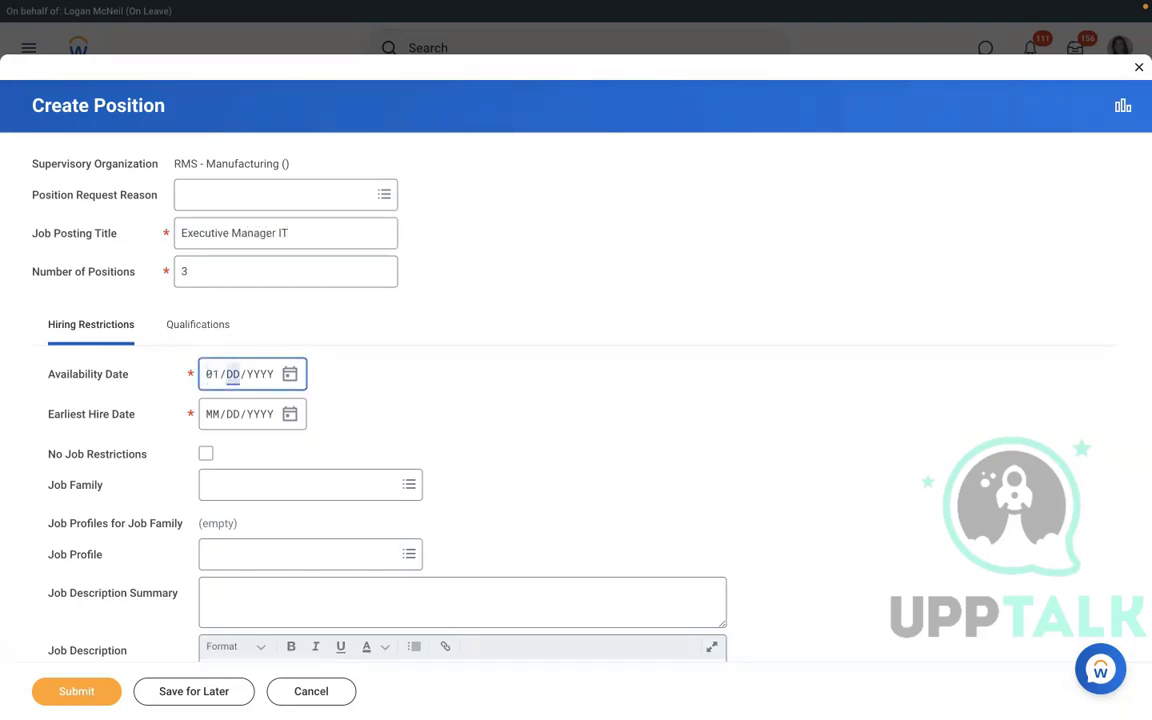
{"action": "type", "text": "01/2022"}
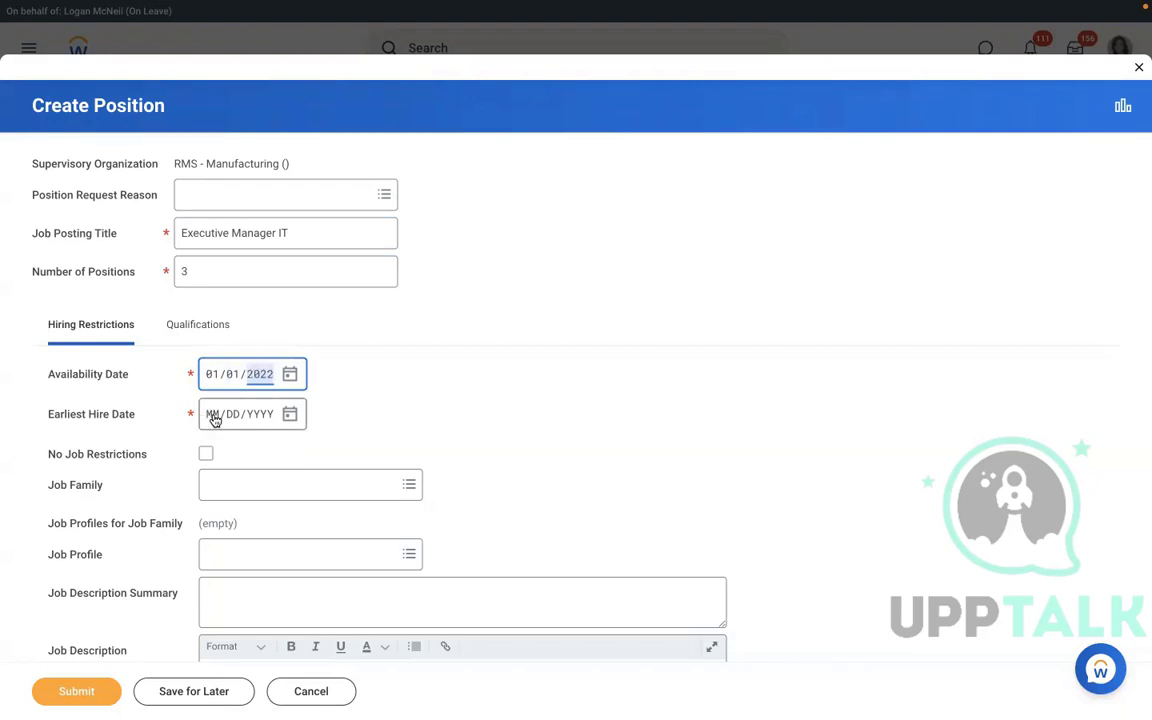
{"action": "left_click", "coordinate": [213, 420]}
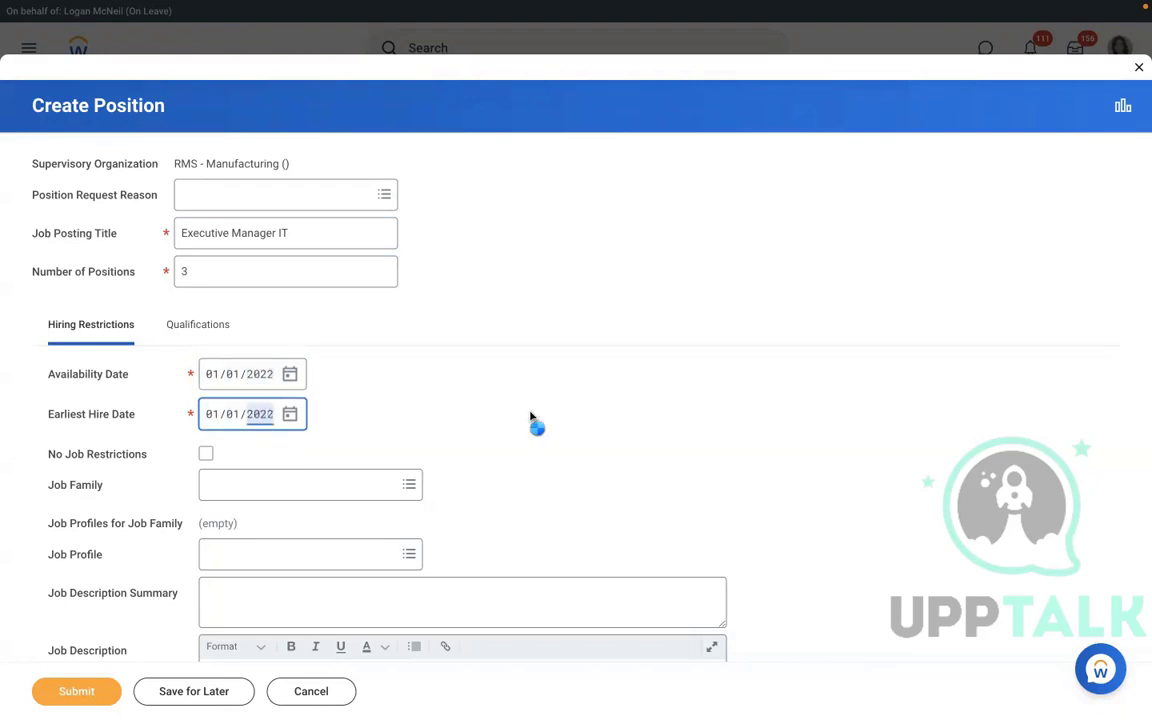
{"action": "scroll", "coordinate": [531, 418], "scroll_direction": "down", "scroll_amount": 2}
Set location New York, time type Full time, worker type Employee and sub-type Regular.
{"action": "scroll", "coordinate": [530, 418], "scroll_direction": "down", "scroll_amount": 6}
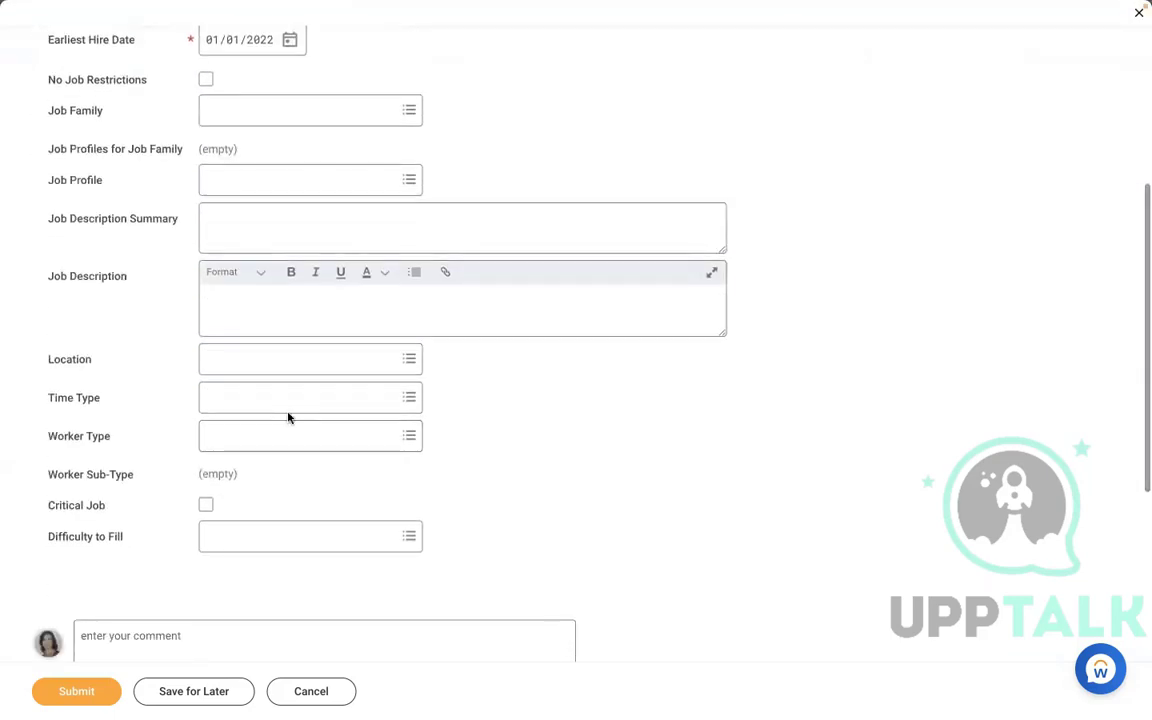
{"action": "left_click", "coordinate": [268, 360]}
{"action": "type", "text": "new"}
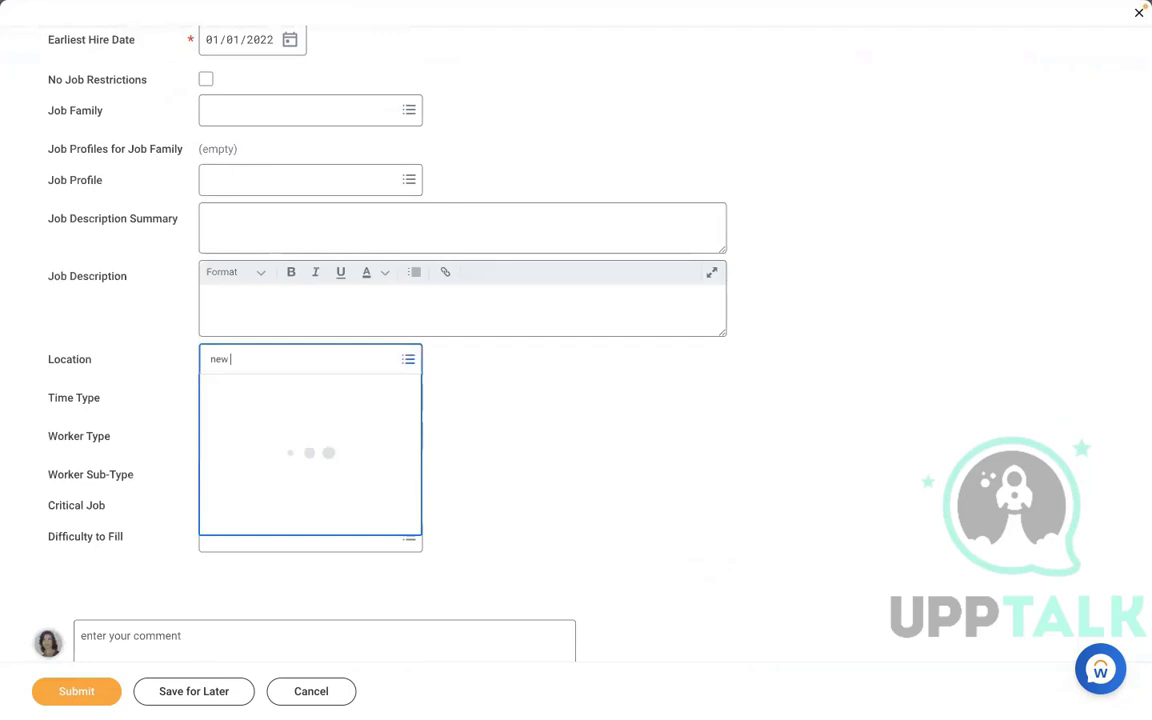
{"action": "type", "text": " york"}
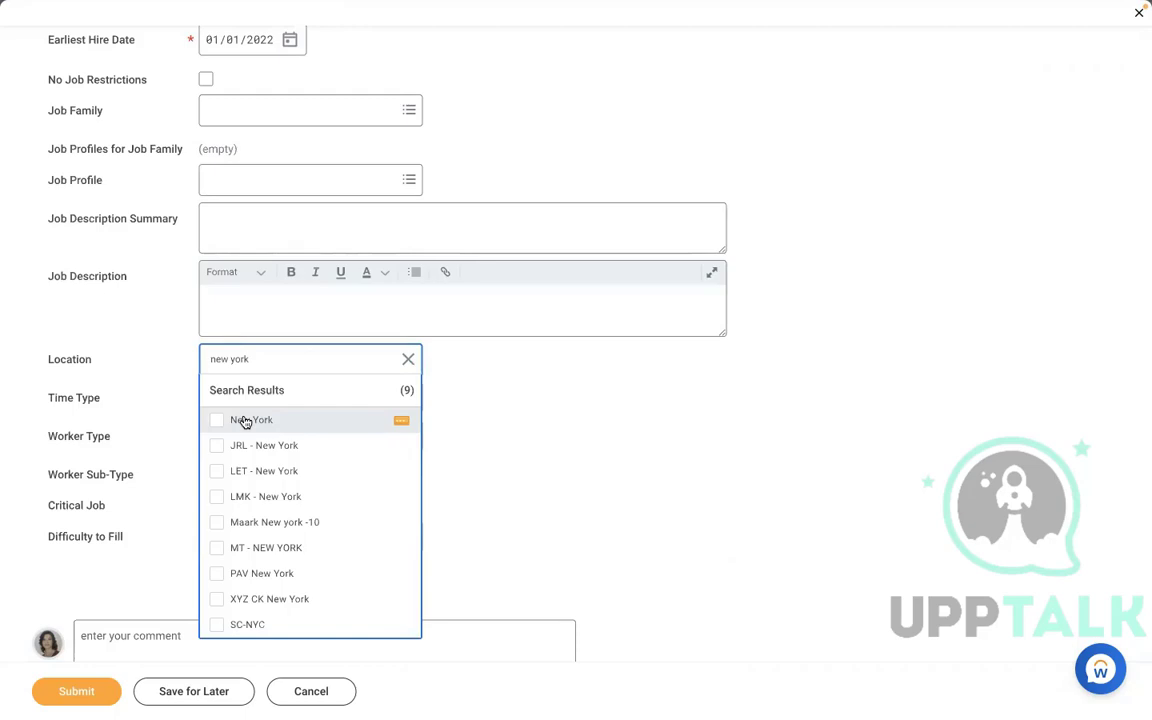
{"action": "left_click", "coordinate": [245, 420]}
{"action": "left_click", "coordinate": [241, 390]}
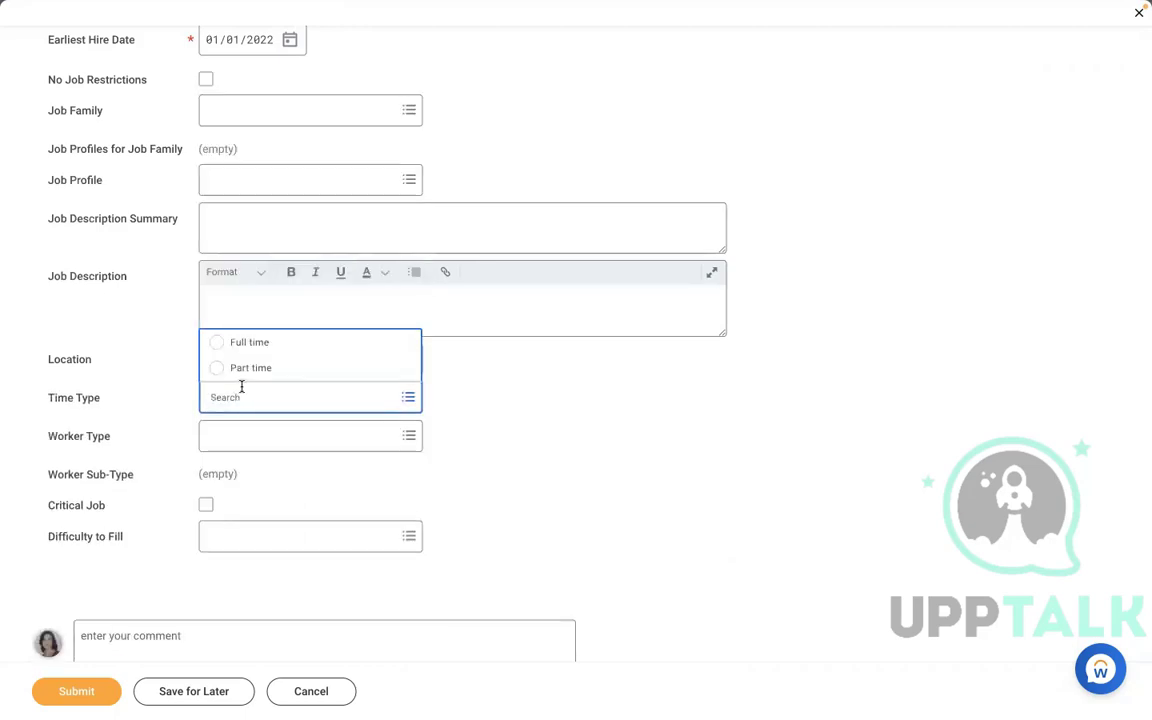
{"action": "key", "text": "Tab"}
{"action": "key", "text": "Tab"}
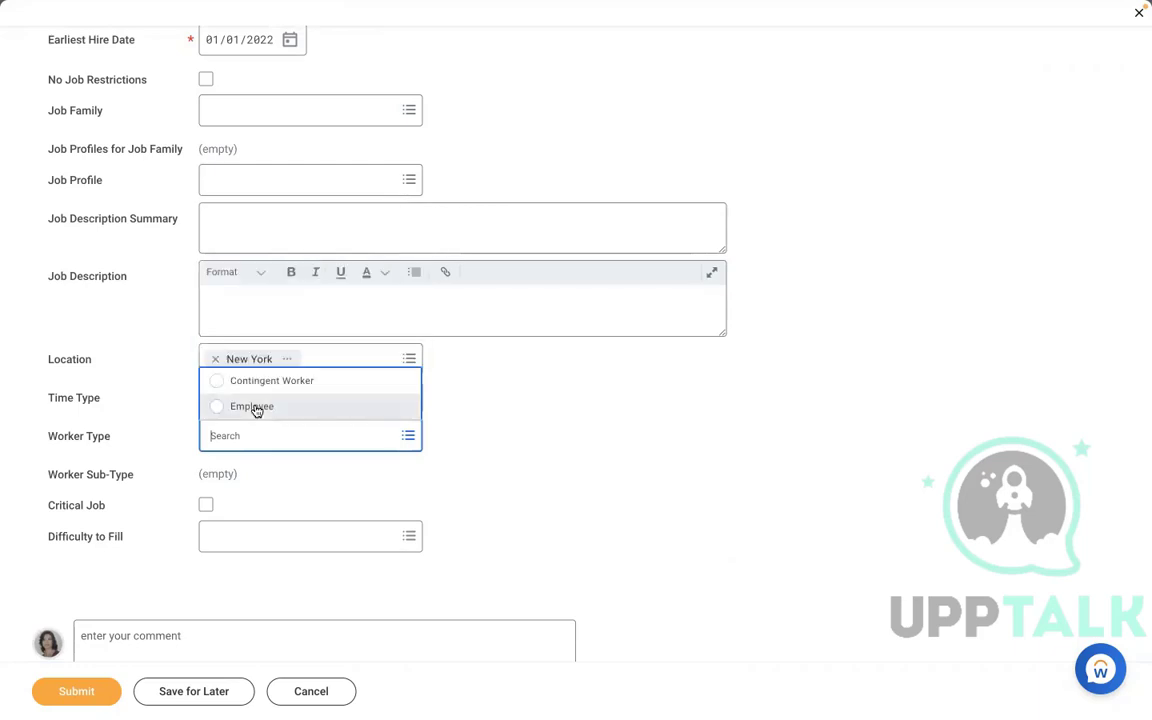
{"action": "left_click", "coordinate": [257, 408]}
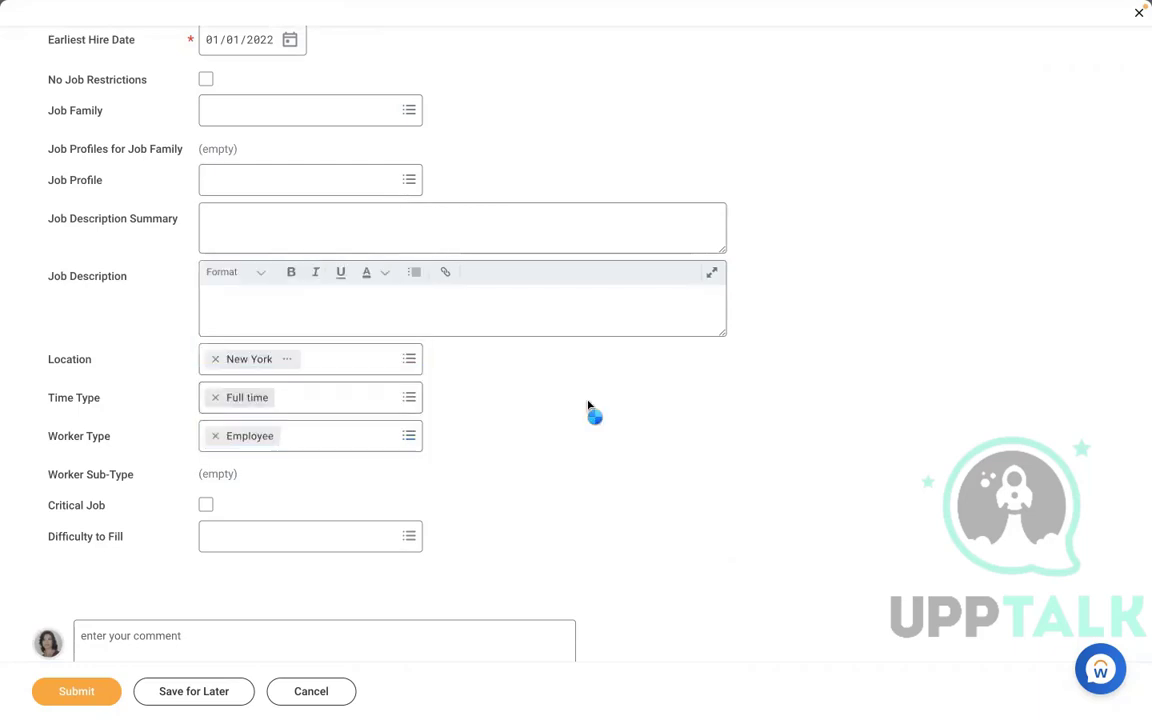
{"action": "left_click", "coordinate": [302, 482]}
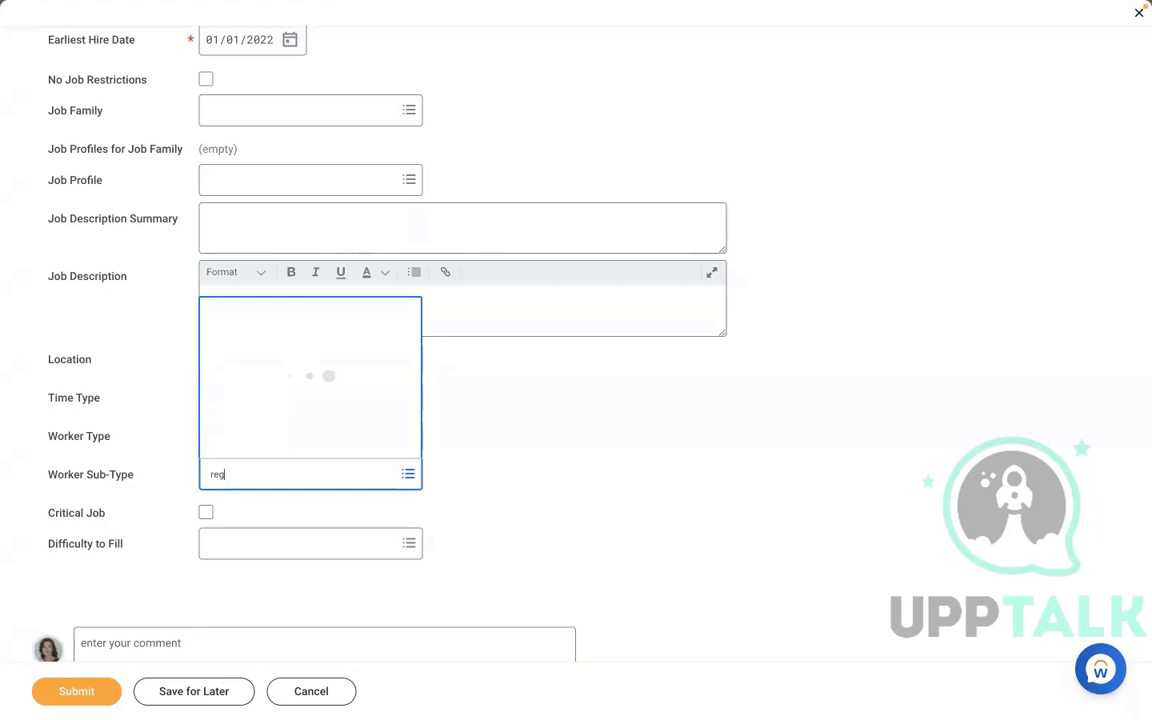
{"action": "left_click", "coordinate": [483, 437]}
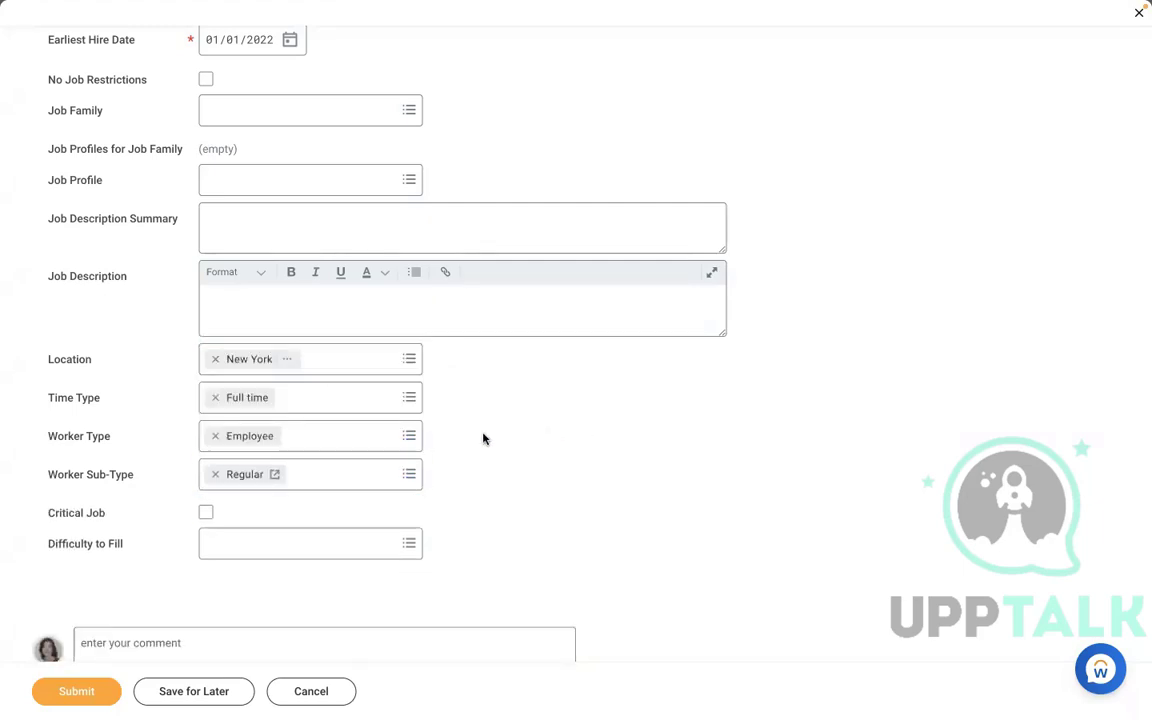
Choose AMD - Manager HR as the job profile.
{"action": "left_click", "coordinate": [303, 176]}
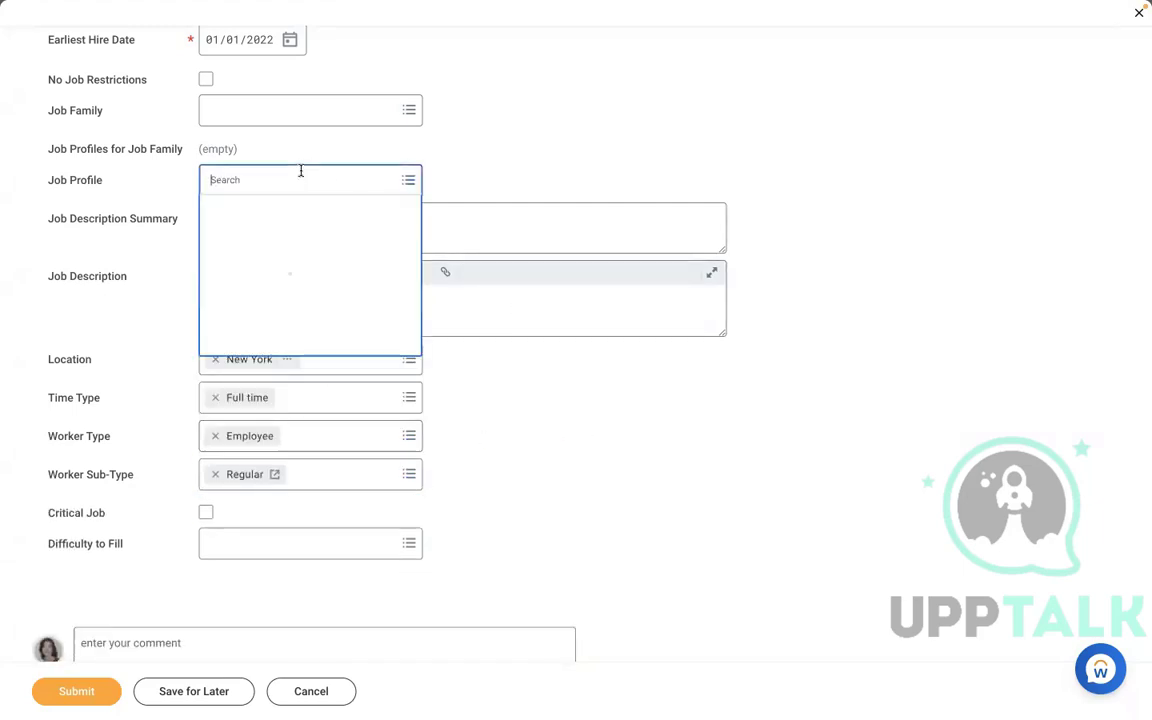
{"action": "type", "text": "amd"}
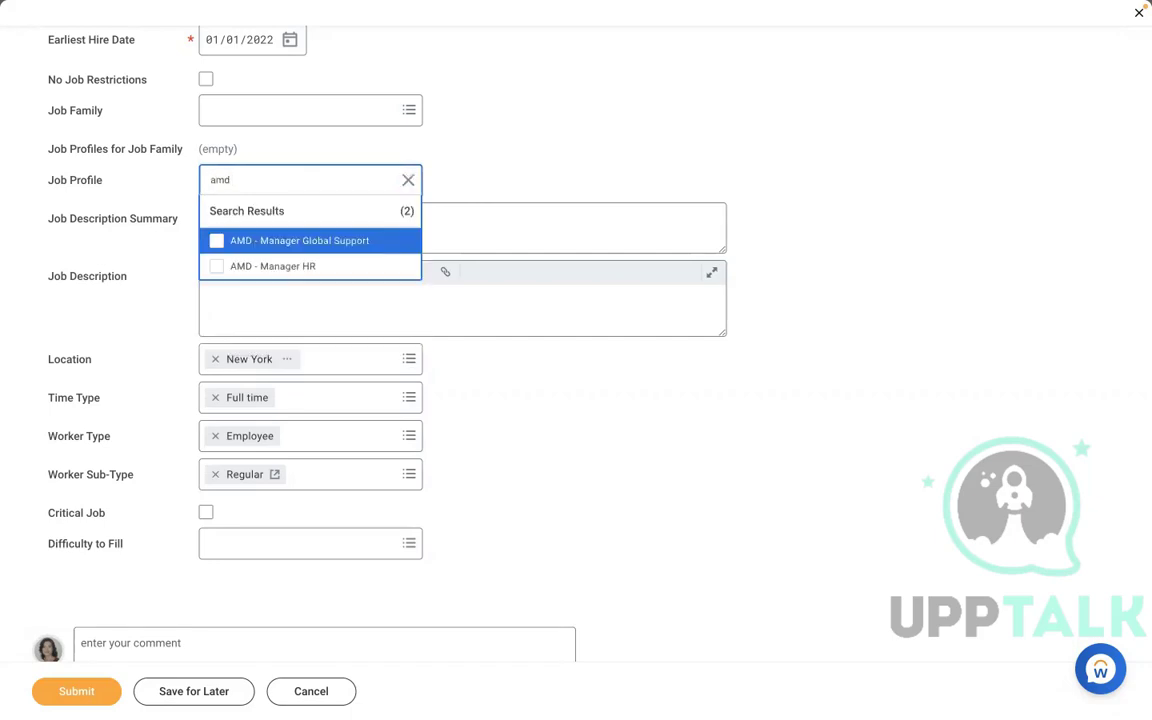
{"action": "left_click", "coordinate": [278, 263]}
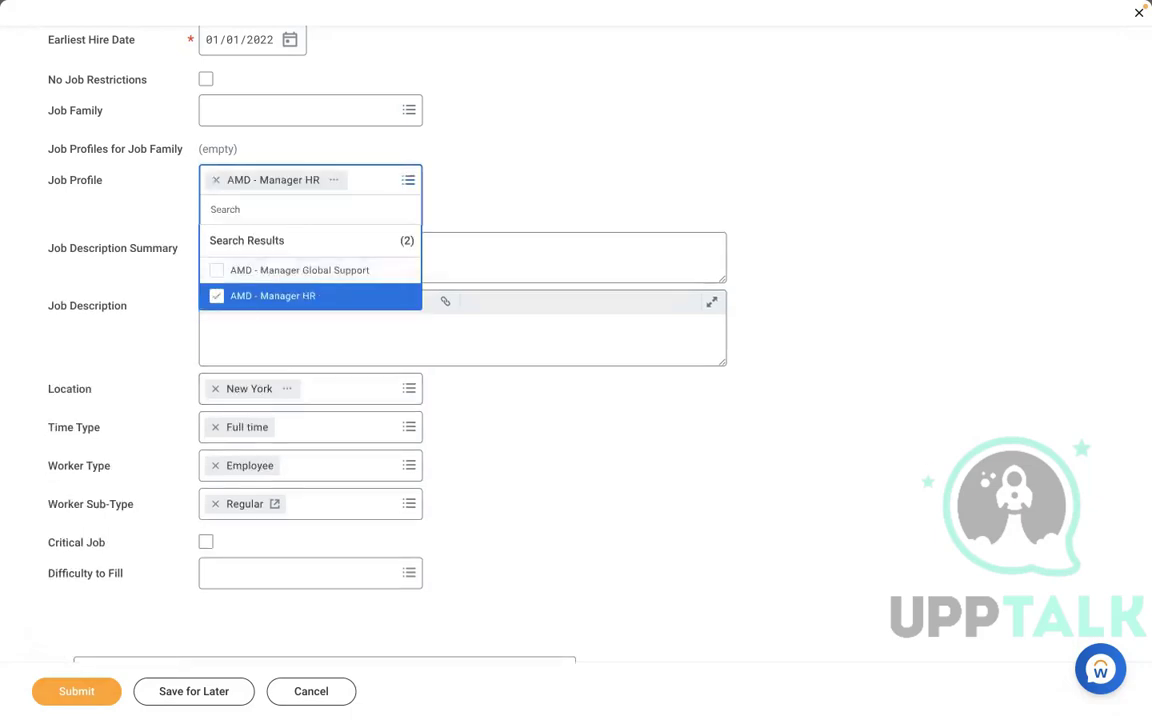
{"action": "left_click", "coordinate": [52, 628]}
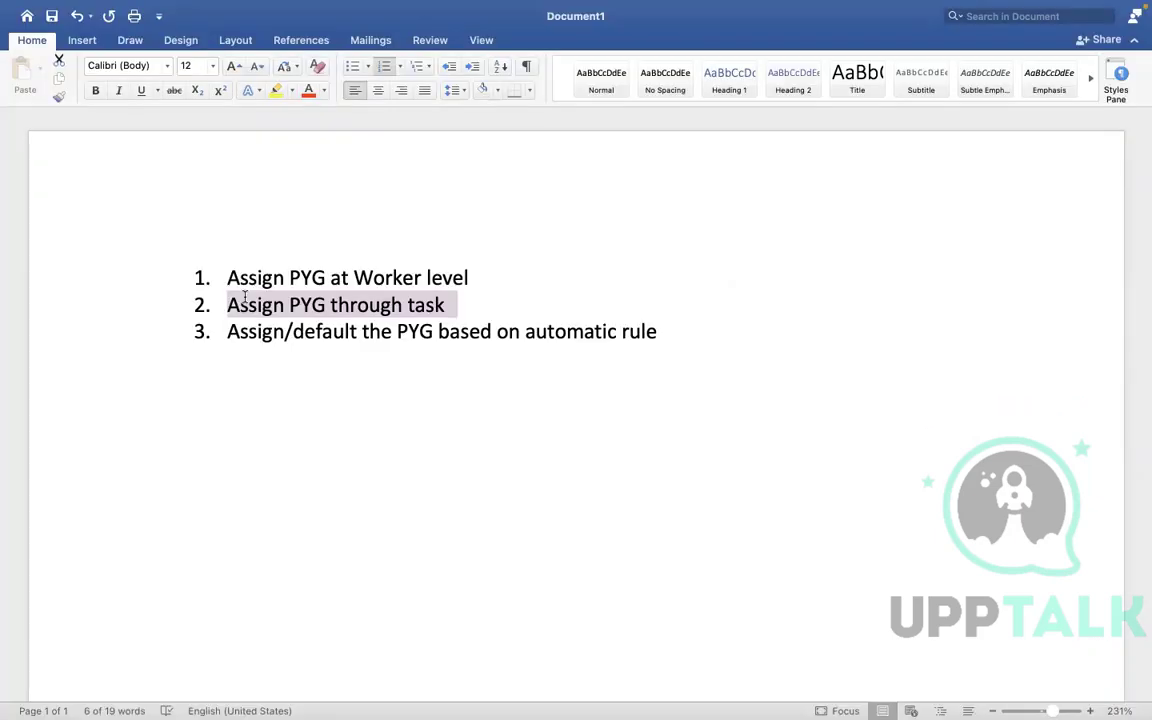
Highlight the line 'Assign/default the PYG based on automatic rule' in Word, then return to Workday.
{"action": "left_click", "coordinate": [658, 332]}
{"action": "left_click_drag", "start_coordinate": [658, 332], "coordinate": [241, 335]}
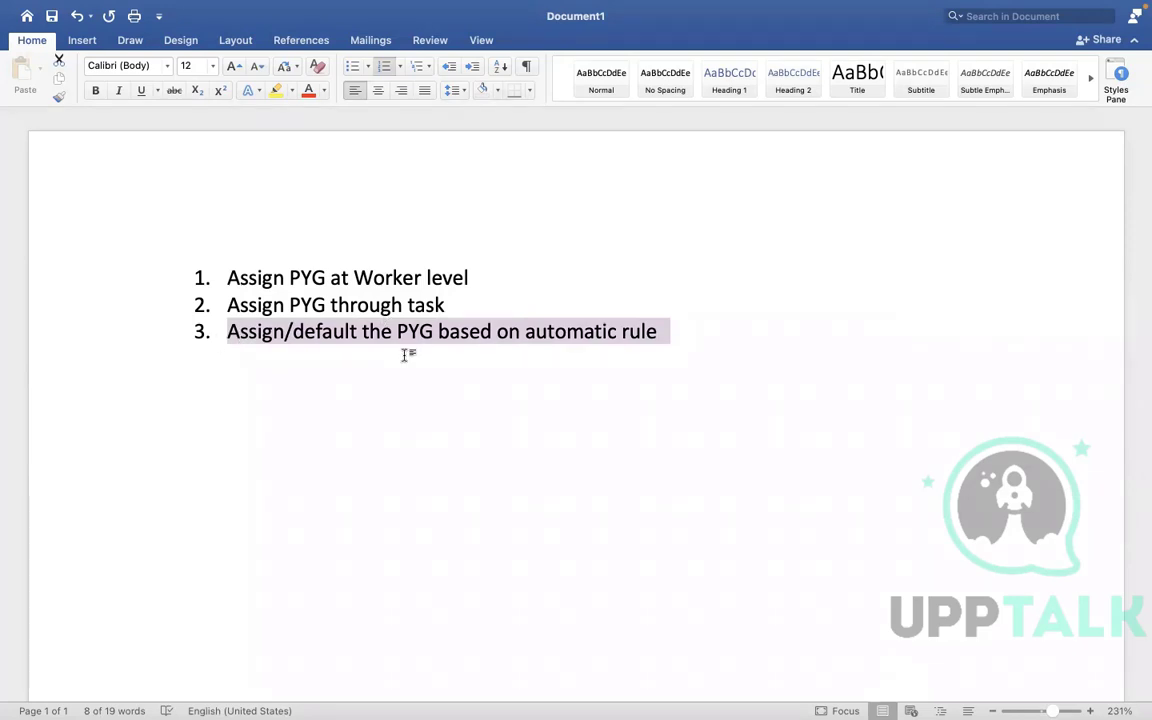
{"action": "key", "text": "ctrl+Right"}
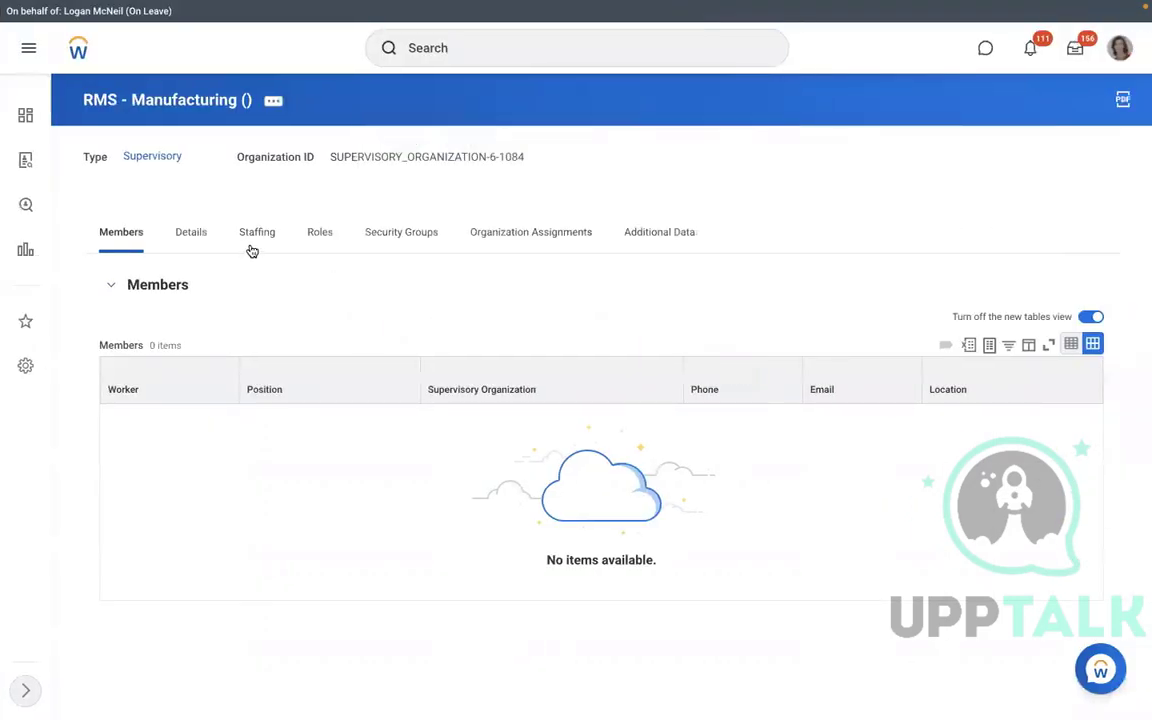
Show RMS - Manufacturing's unfilled staffing positions and search Workday for 'view pay group'.
{"action": "left_click", "coordinate": [252, 249]}
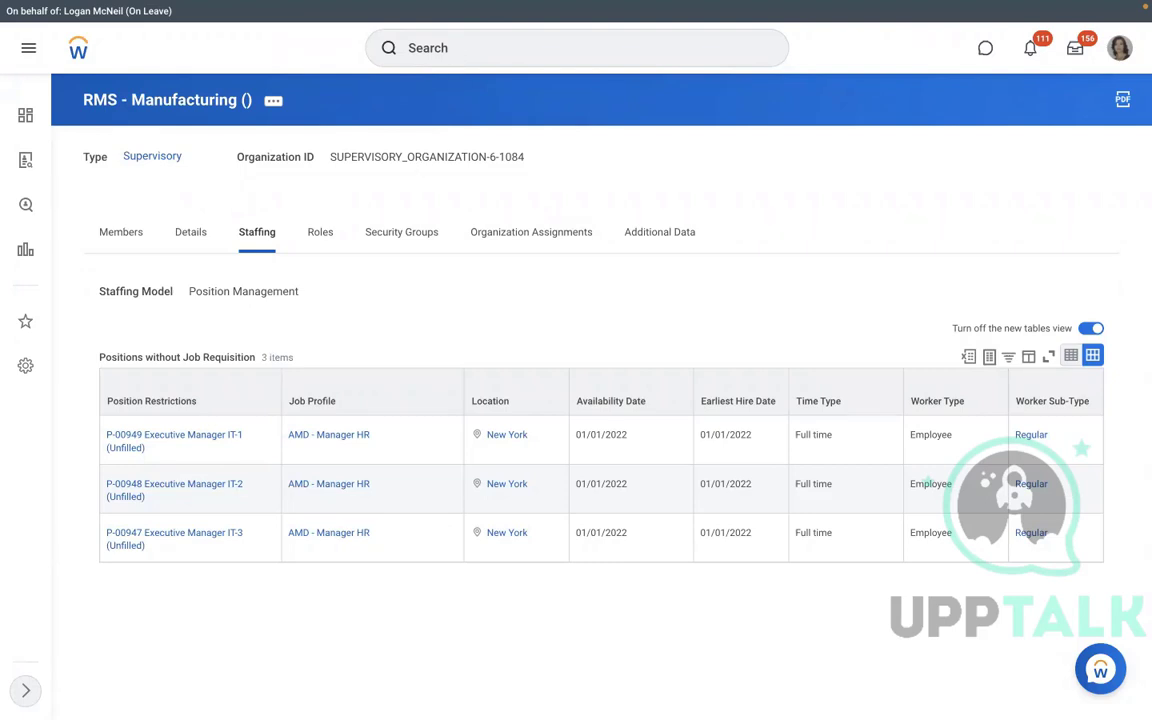
{"action": "left_click", "coordinate": [454, 50]}
{"action": "type", "text": "view pay group"}
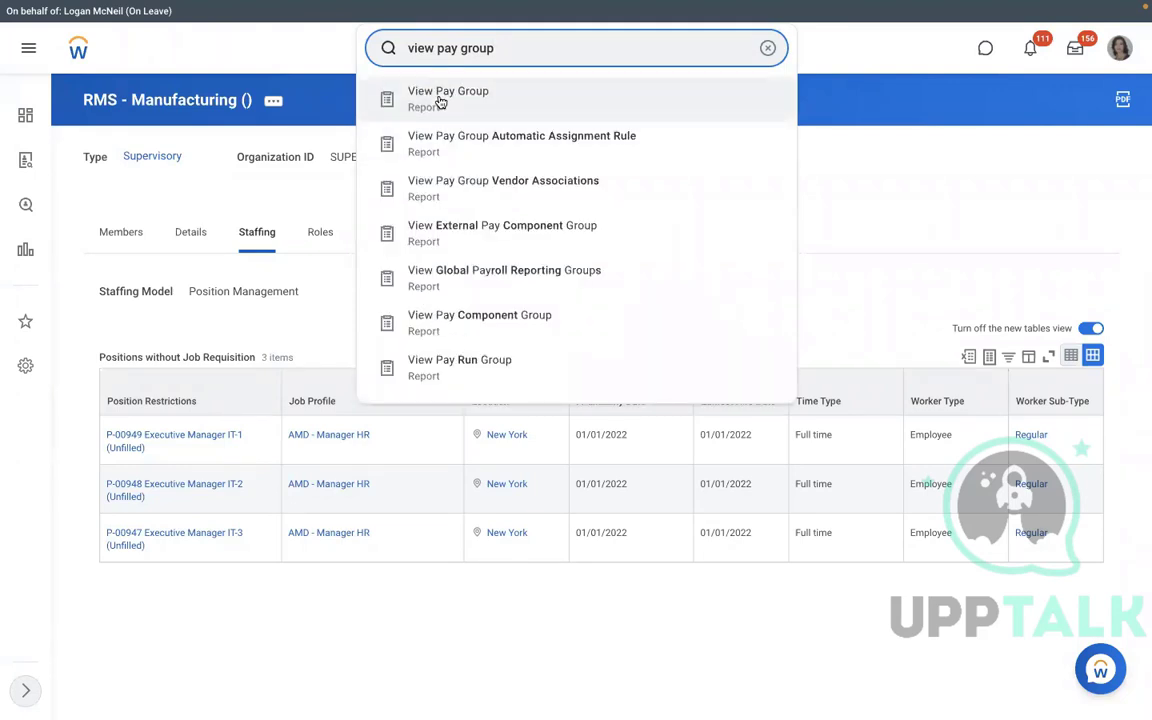
Run View Pay Group for RBS - Monthly PYG and view its Members and Pay Group tabs.
{"action": "left_click", "coordinate": [440, 100]}
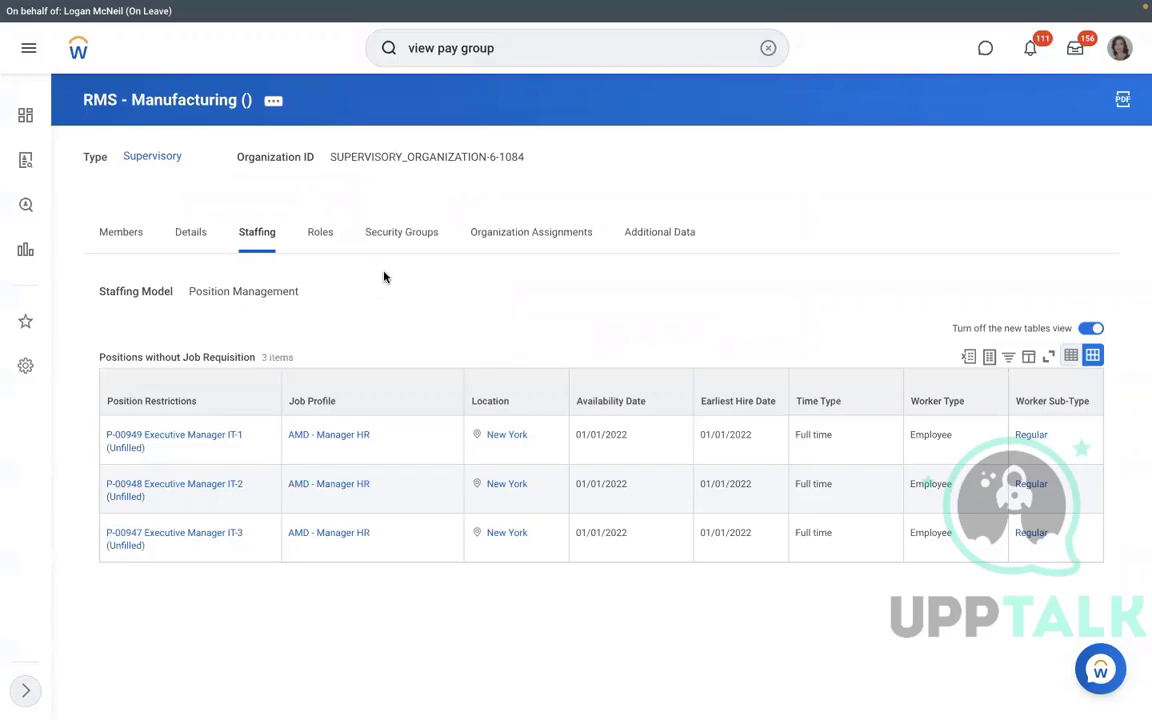
{"action": "type", "text": "dmd"}
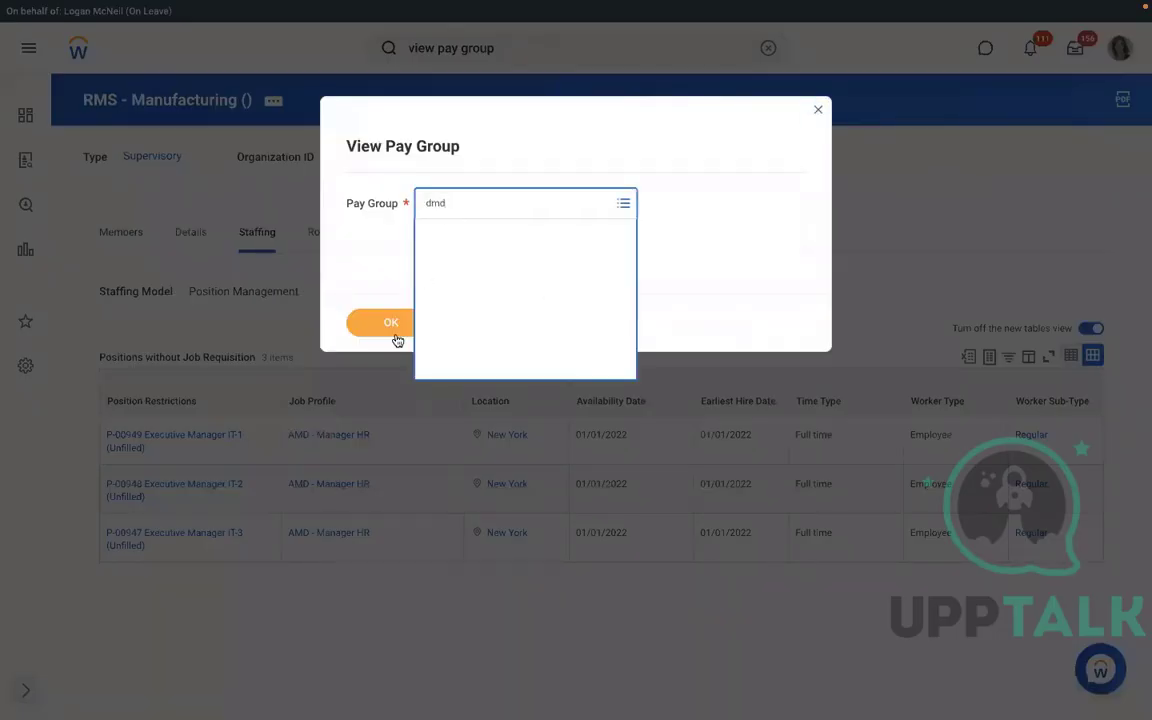
{"action": "key", "text": "Return"}
{"action": "left_click", "coordinate": [390, 334]}
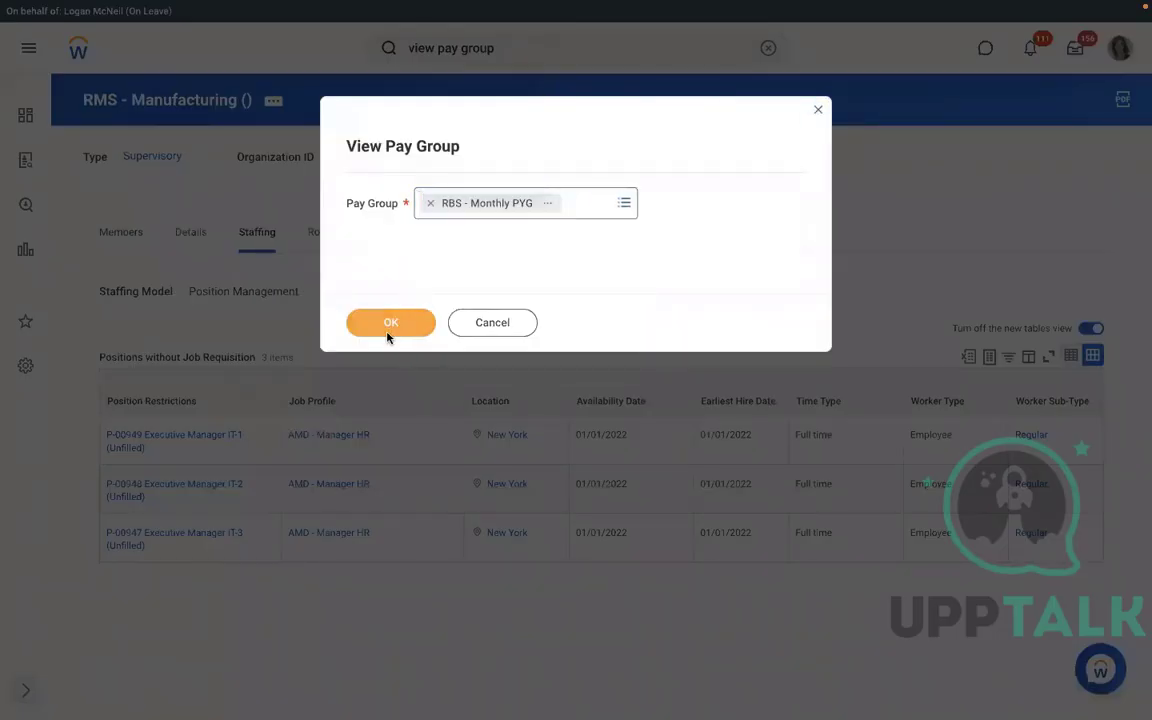
{"action": "left_click", "coordinate": [388, 335]}
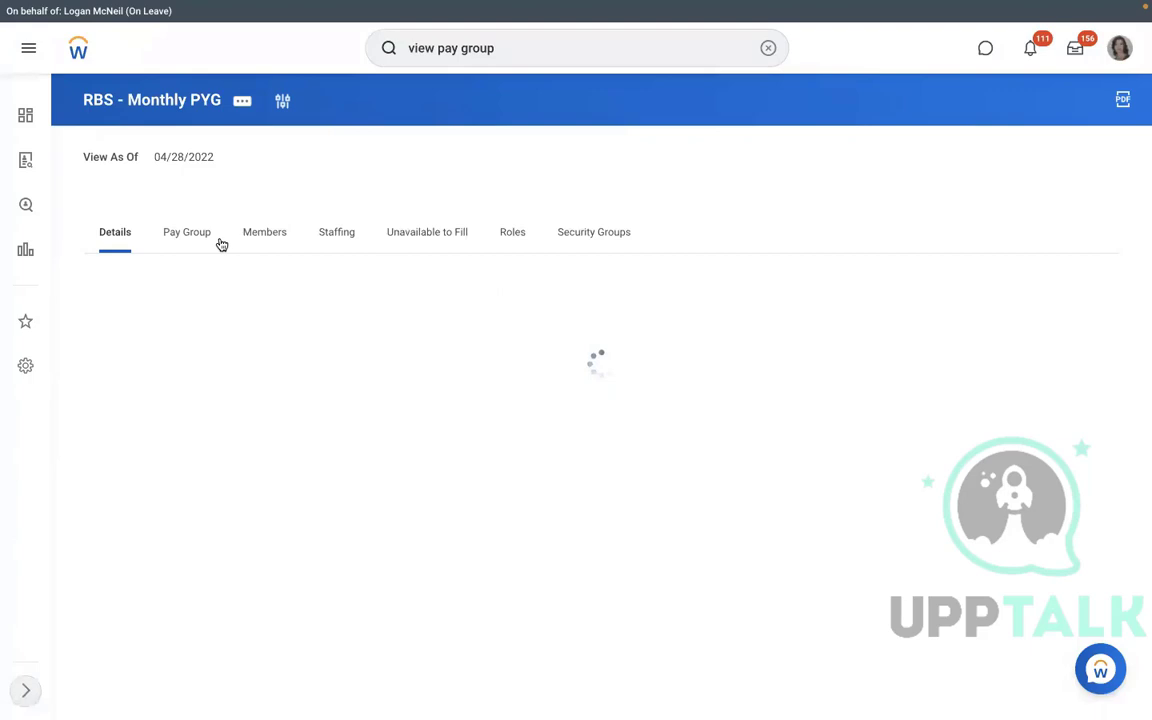
{"action": "left_click", "coordinate": [264, 232]}
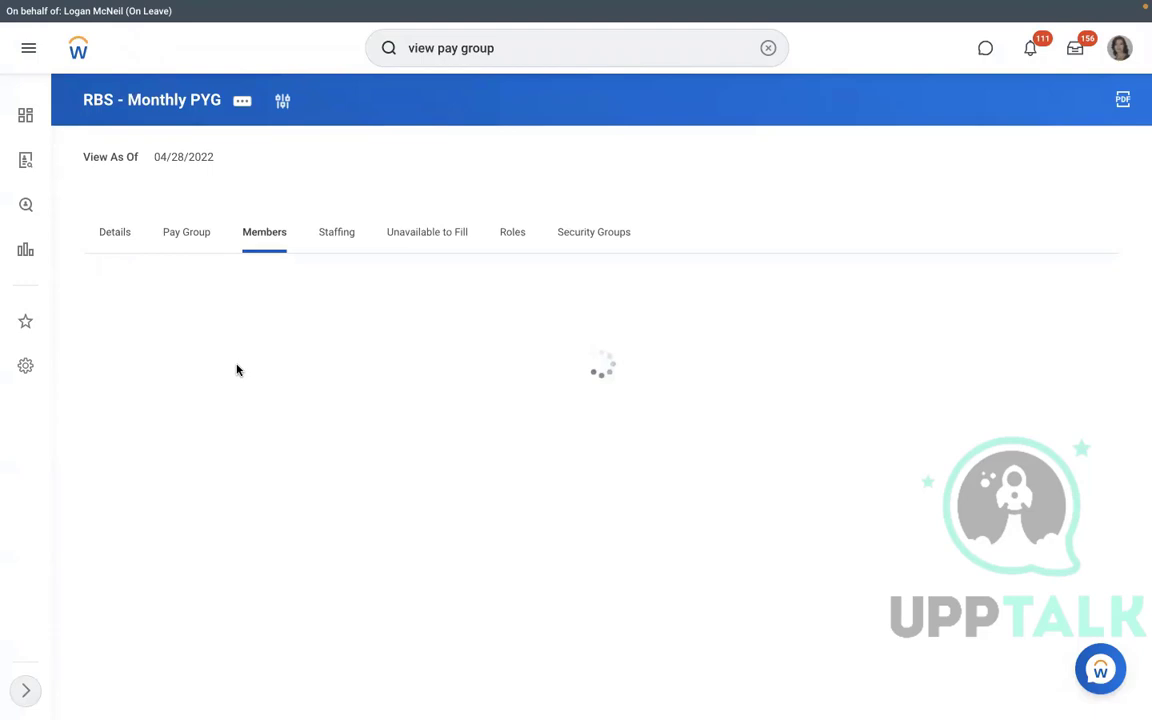
{"action": "left_click", "coordinate": [184, 240]}
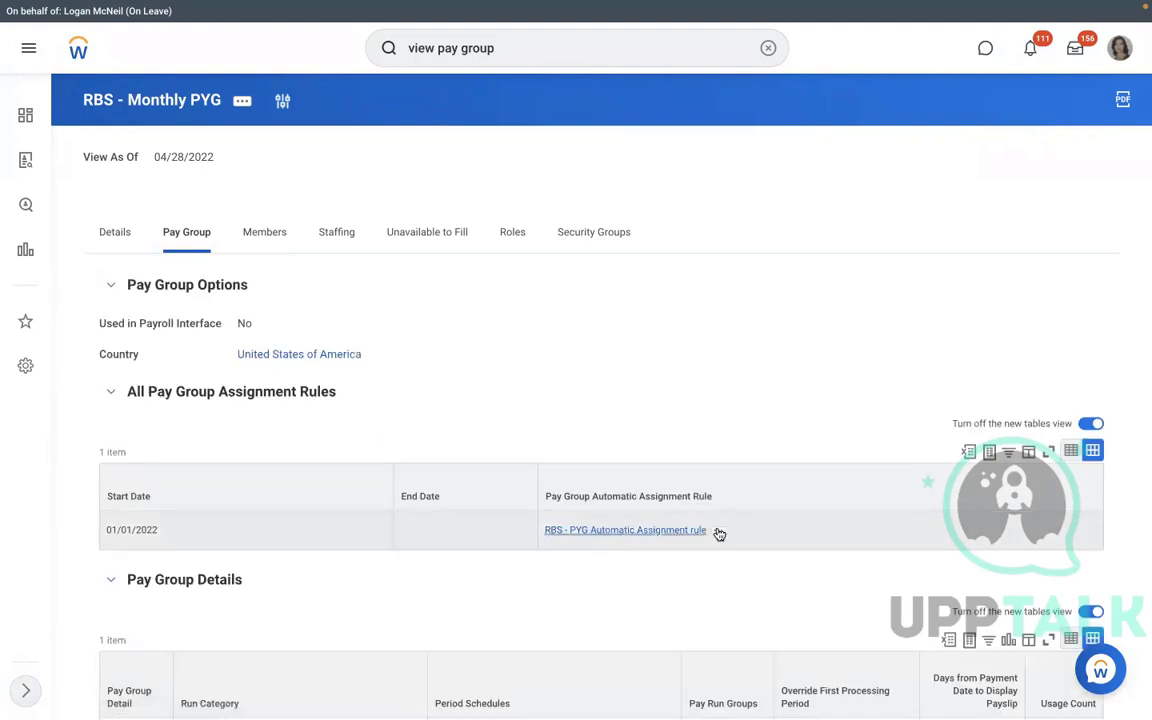
Preview the RBS - PYG Automatic Assignment rule's conditions and scroll through the page.
{"action": "left_click", "coordinate": [718, 532]}
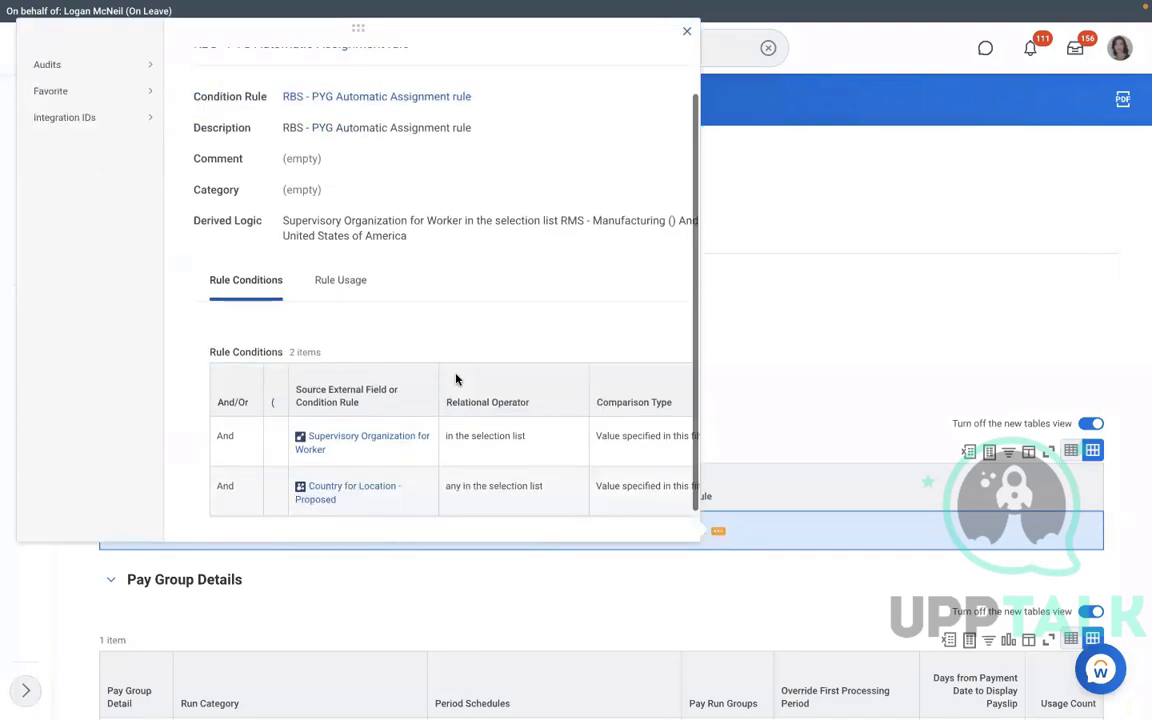
{"action": "scroll", "coordinate": [456, 379], "scroll_direction": "down", "scroll_amount": 1}
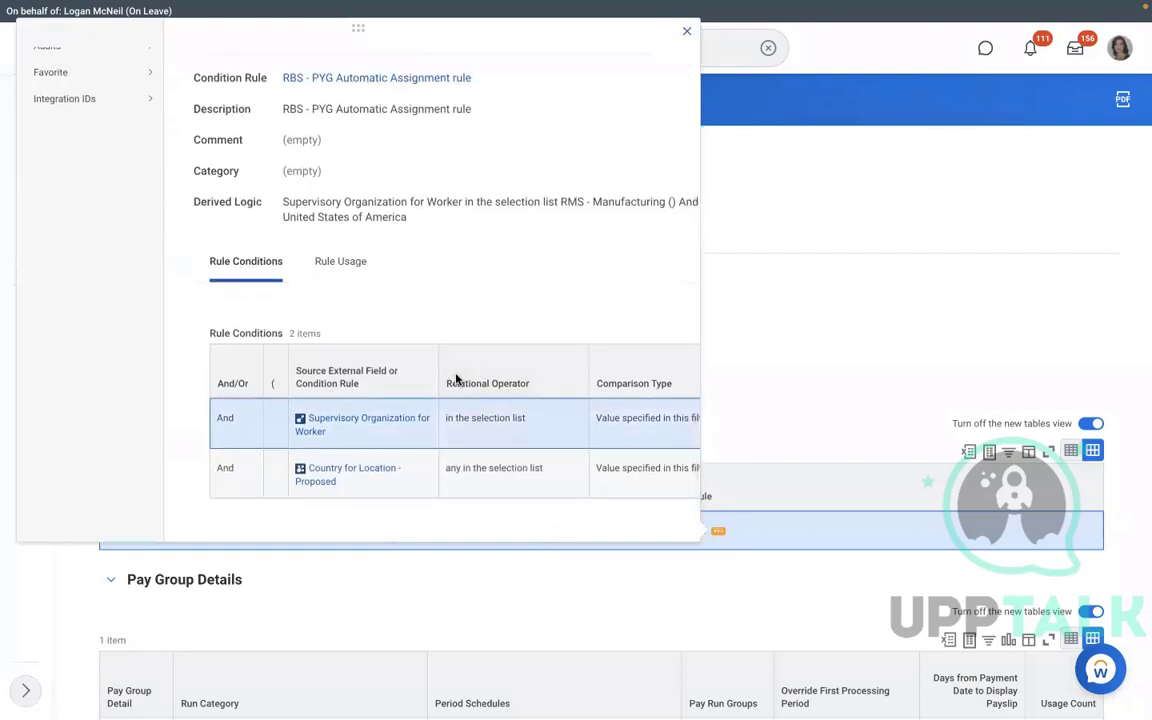
{"action": "scroll", "coordinate": [456, 379], "scroll_direction": "right", "scroll_amount": 3}
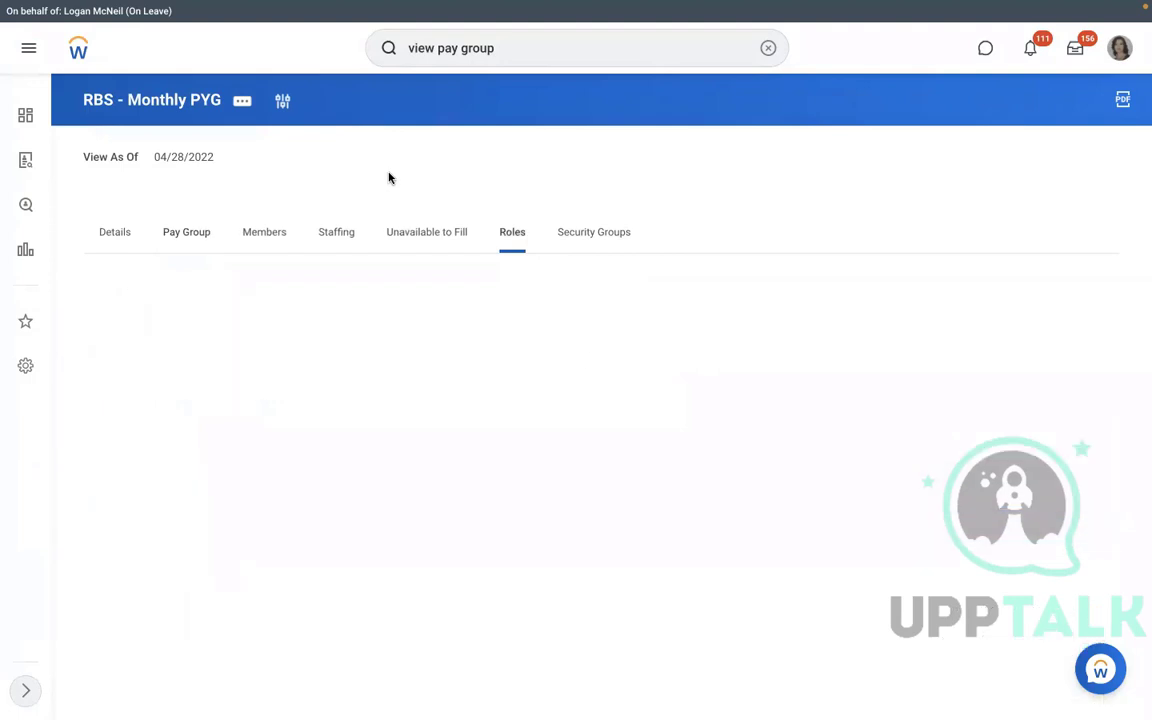
Open, close and reopen the related-actions menu for RBS - Monthly PYG.
{"action": "left_click", "coordinate": [245, 102]}
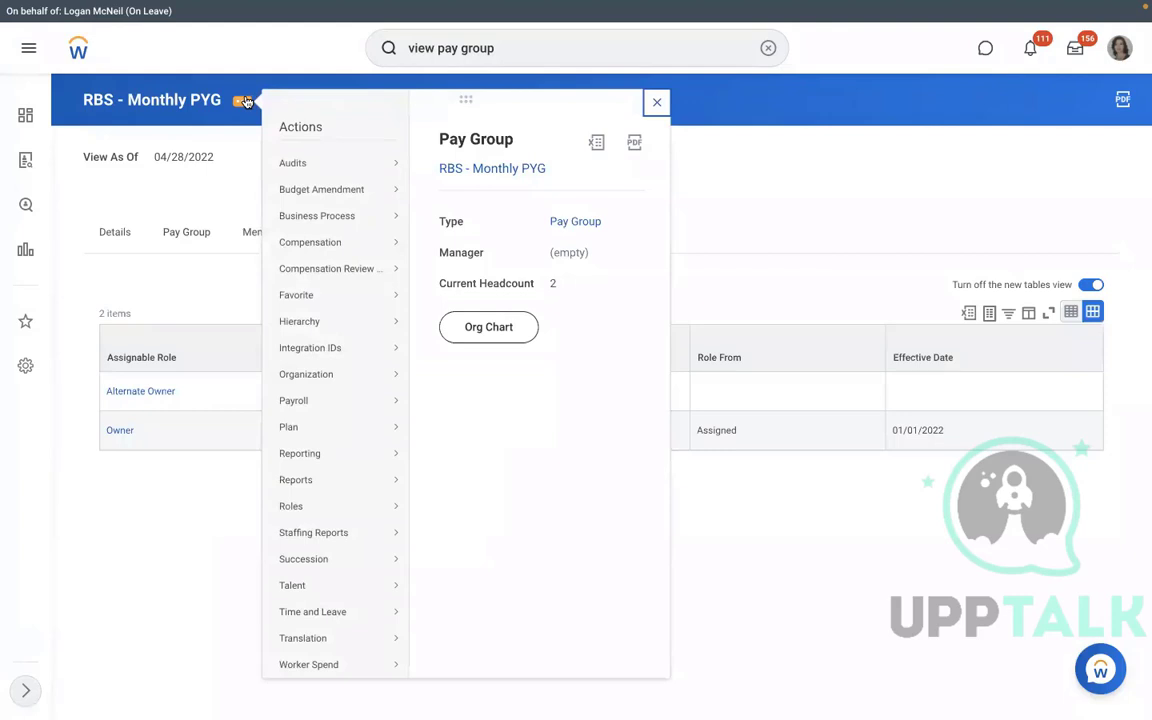
{"action": "left_click", "coordinate": [238, 181]}
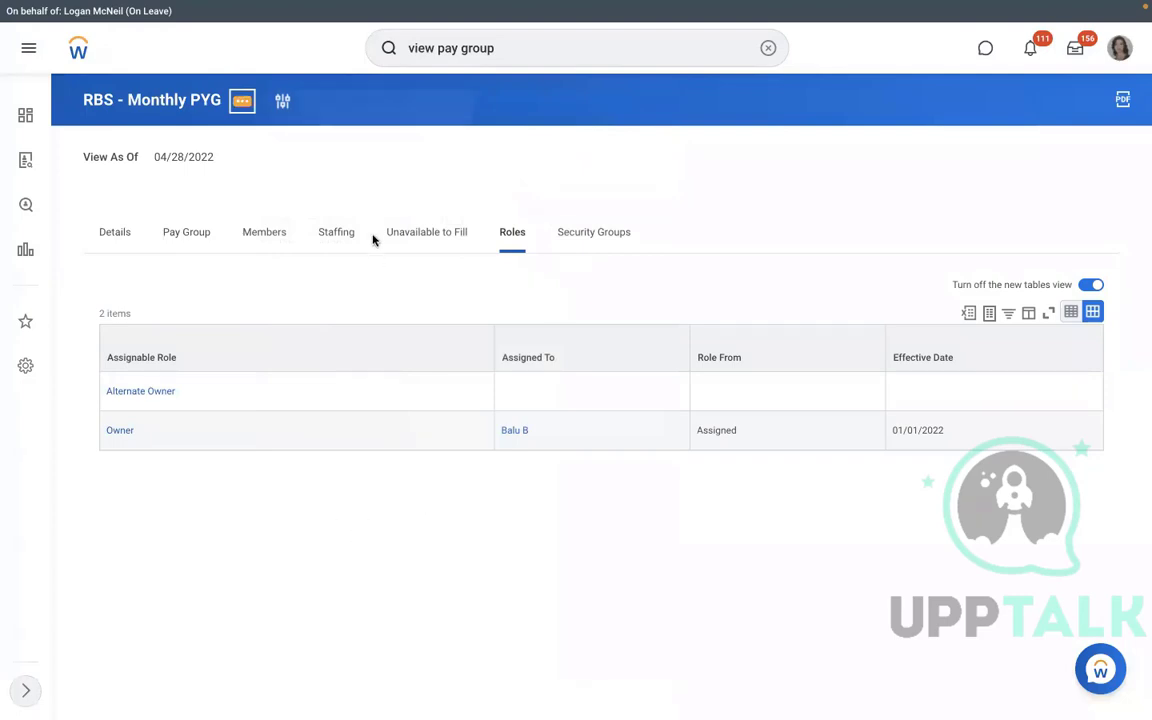
{"action": "left_click", "coordinate": [242, 101]}
Start Assign Roles for RBS - Monthly PYG with effective date 01/01/2022.
{"action": "mouse_move", "coordinate": [291, 506]}
{"action": "left_click", "coordinate": [457, 507]}
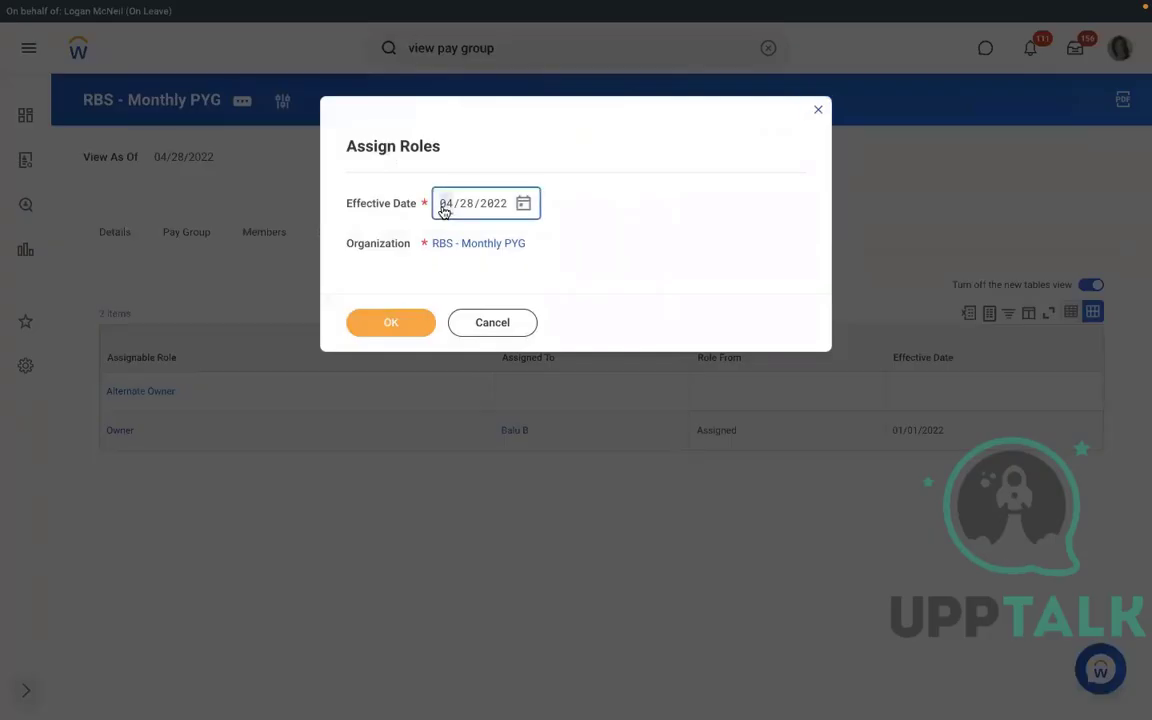
{"action": "type", "text": "01/01/2"}
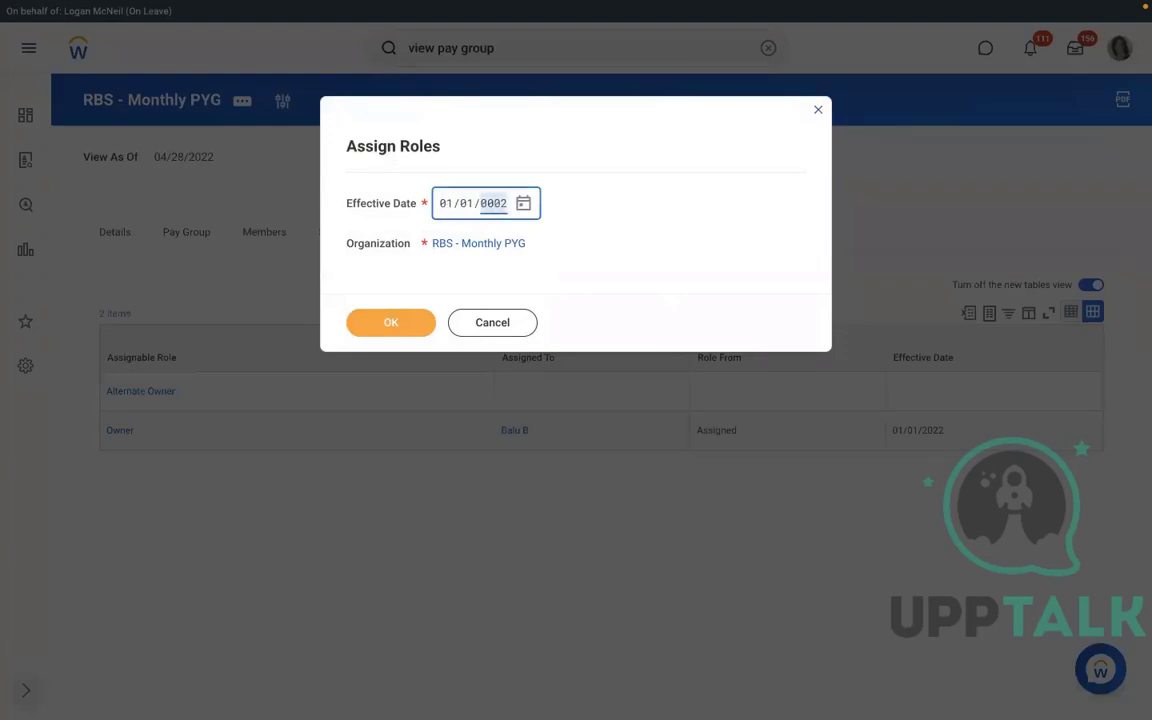
{"action": "type", "text": "022"}
{"action": "left_click", "coordinate": [390, 324]}
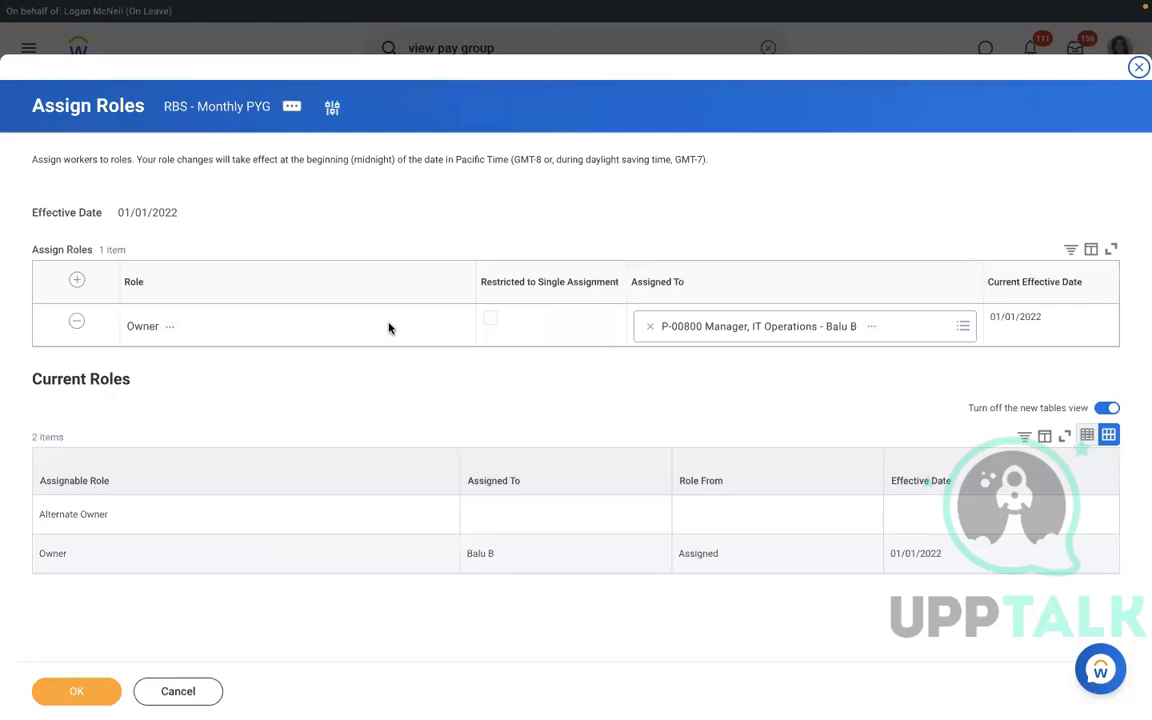
Add a Payroll Partner role filled by the Vice President, Human Resources, and submit it.
{"action": "left_click", "coordinate": [388, 328]}
{"action": "left_click", "coordinate": [77, 283]}
{"action": "left_click", "coordinate": [212, 326]}
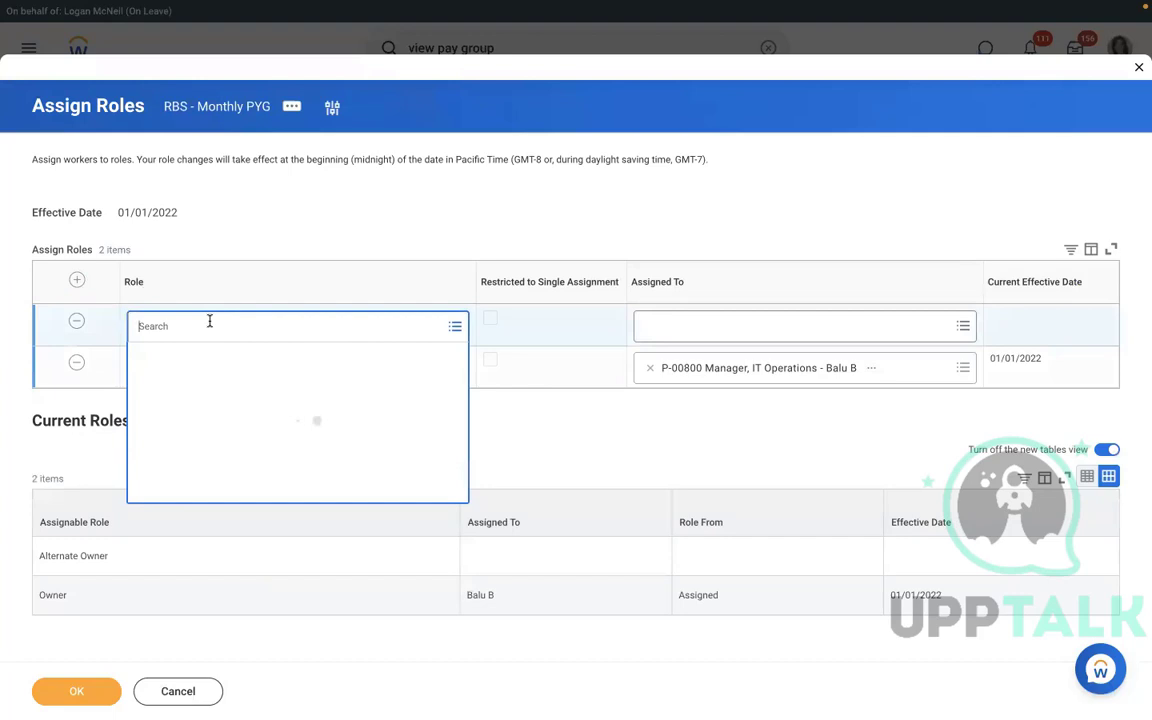
{"action": "type", "text": "p"}
{"action": "type", "text": "ayroll part"}
{"action": "key", "text": "Return"}
{"action": "left_click", "coordinate": [740, 326]}
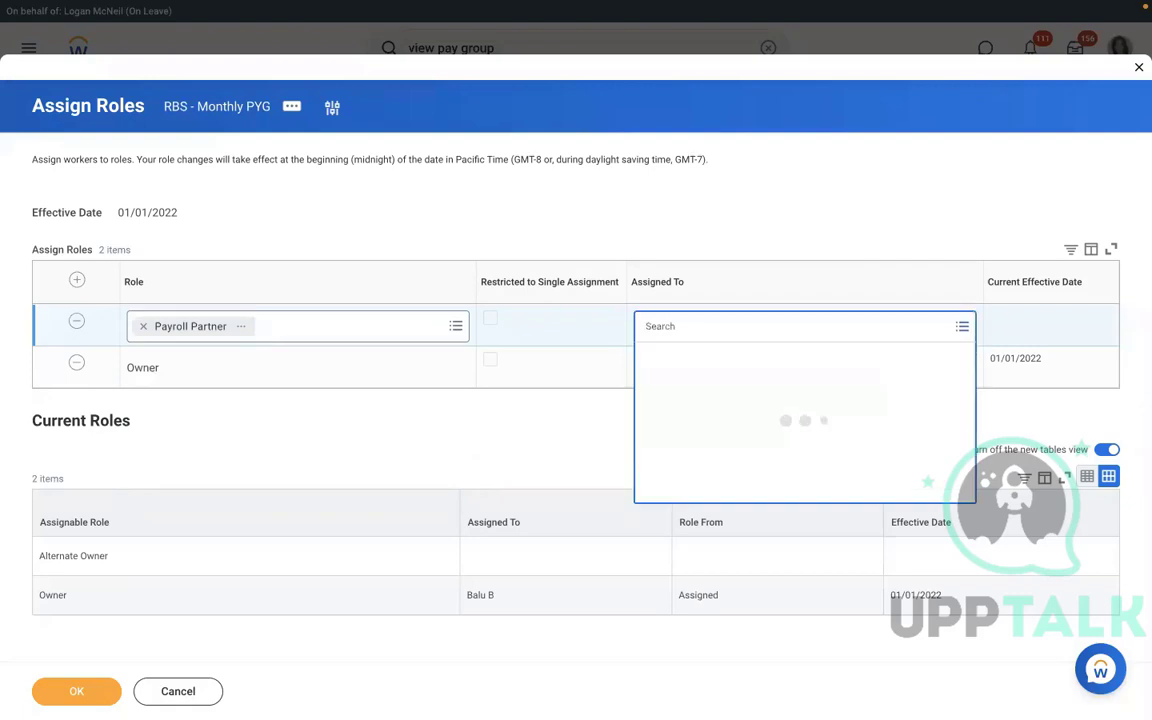
{"action": "type", "text": "logan mc"}
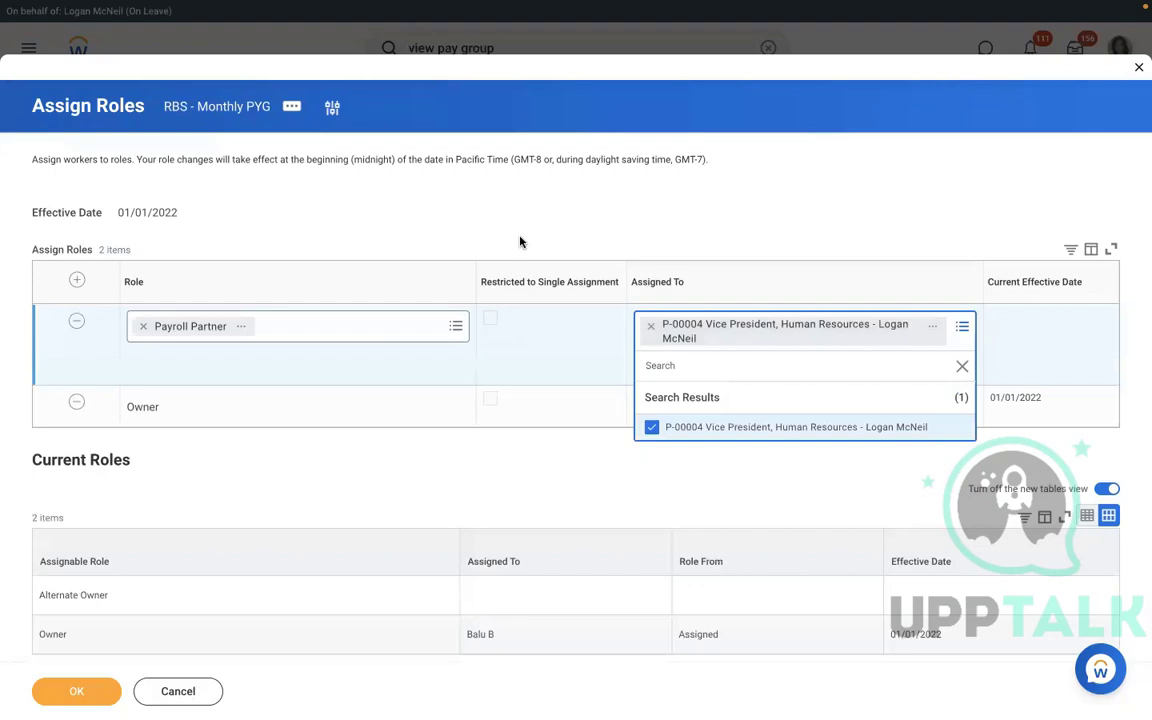
{"action": "left_click", "coordinate": [520, 241]}
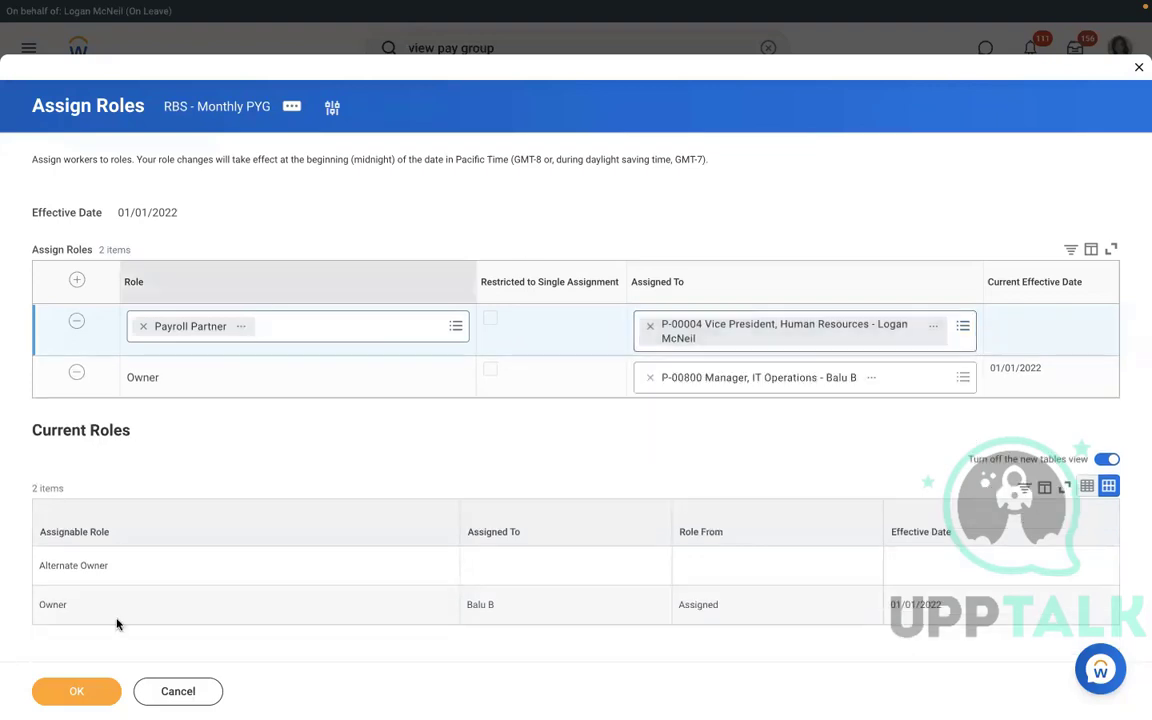
{"action": "left_click", "coordinate": [88, 694]}
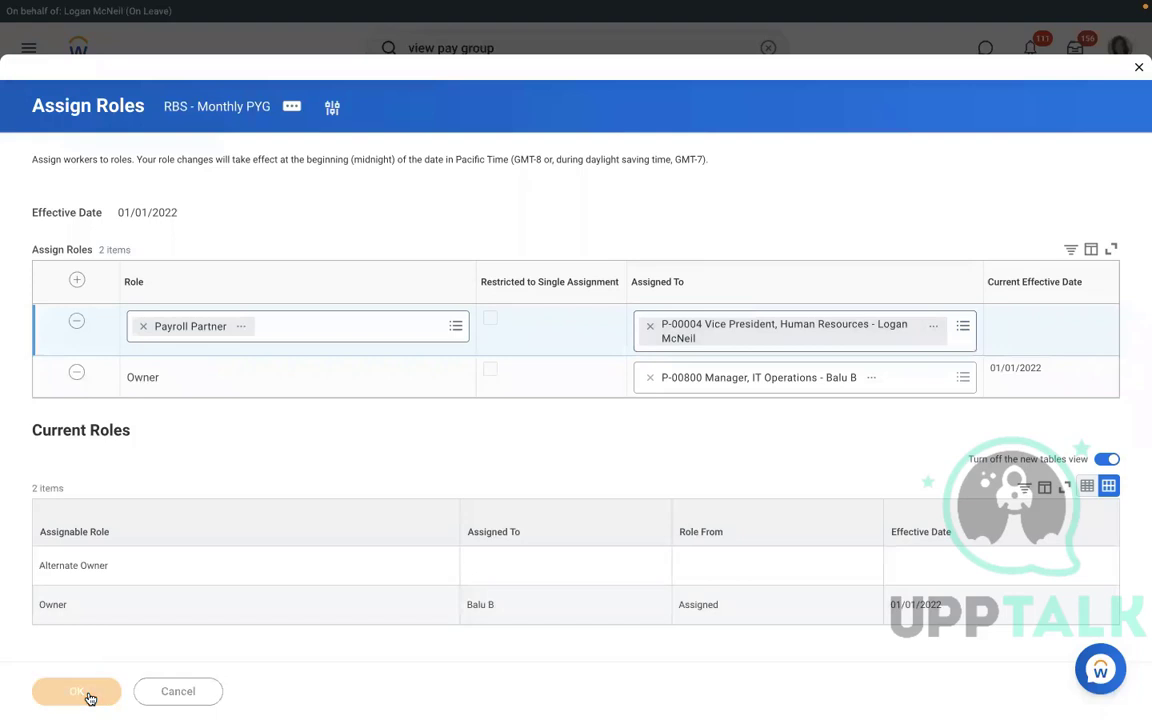
{"action": "left_click", "coordinate": [248, 101]}
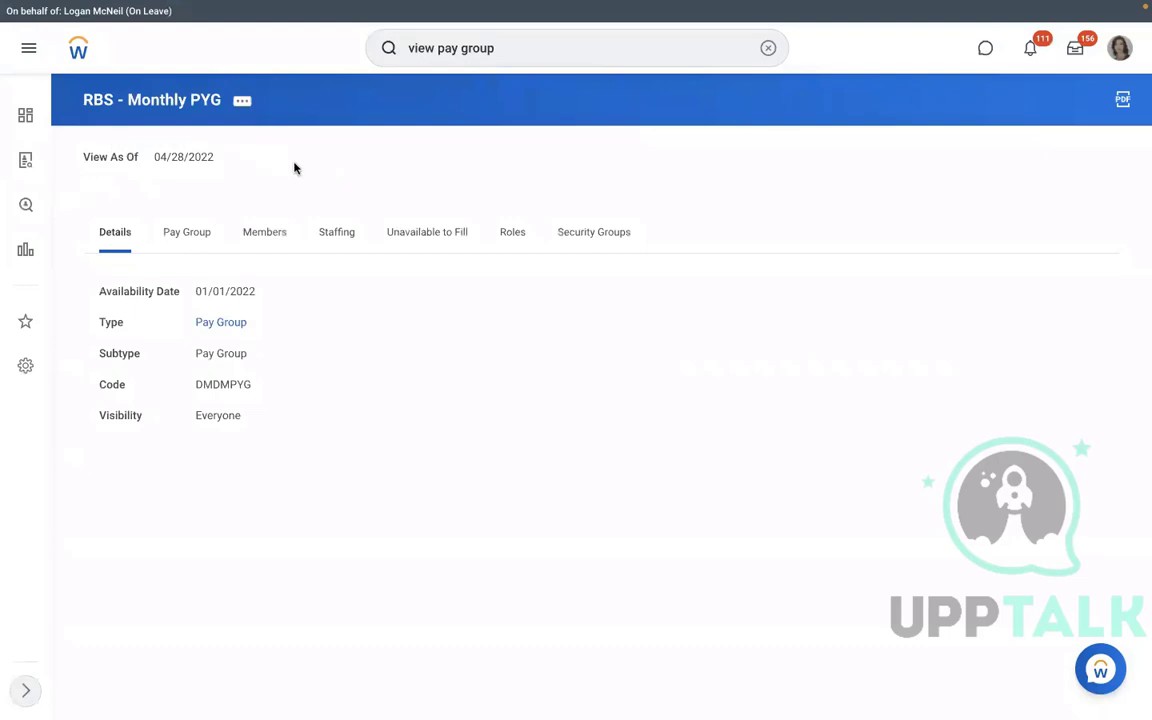
Check the Payroll Partner assignee on the Roles tab, then view the Members and Pay Group tabs.
{"action": "left_click", "coordinate": [511, 234]}
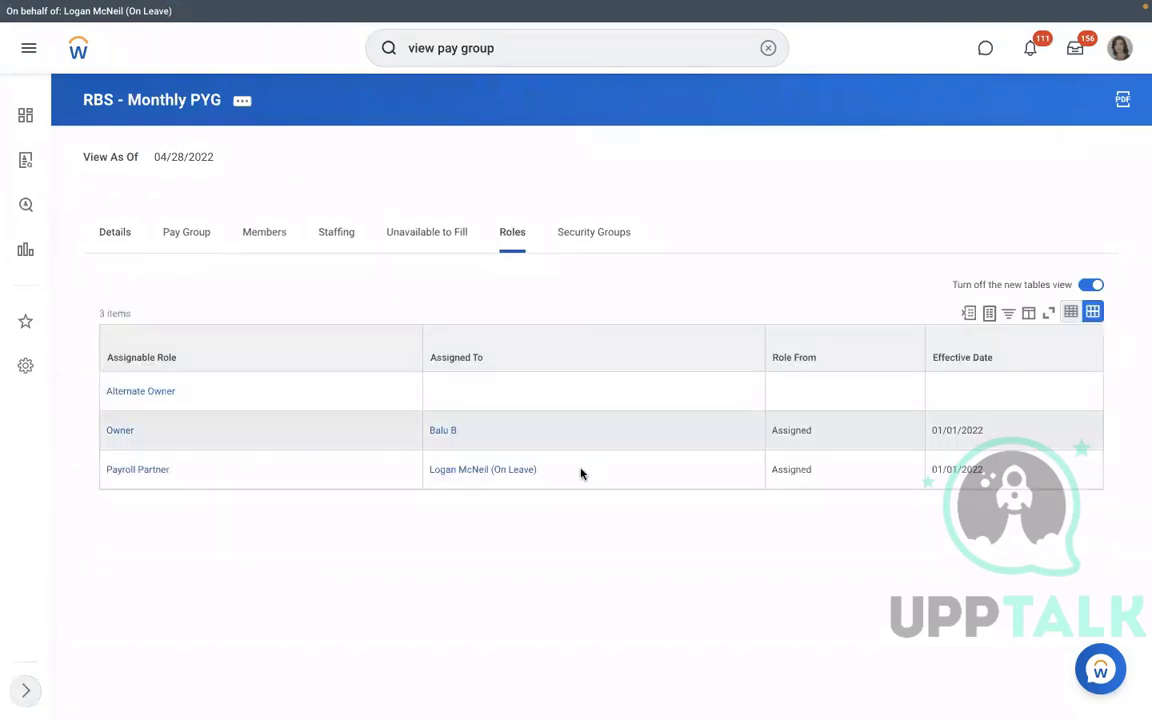
{"action": "left_click", "coordinate": [442, 463]}
{"action": "triple_click", "coordinate": [442, 463]}
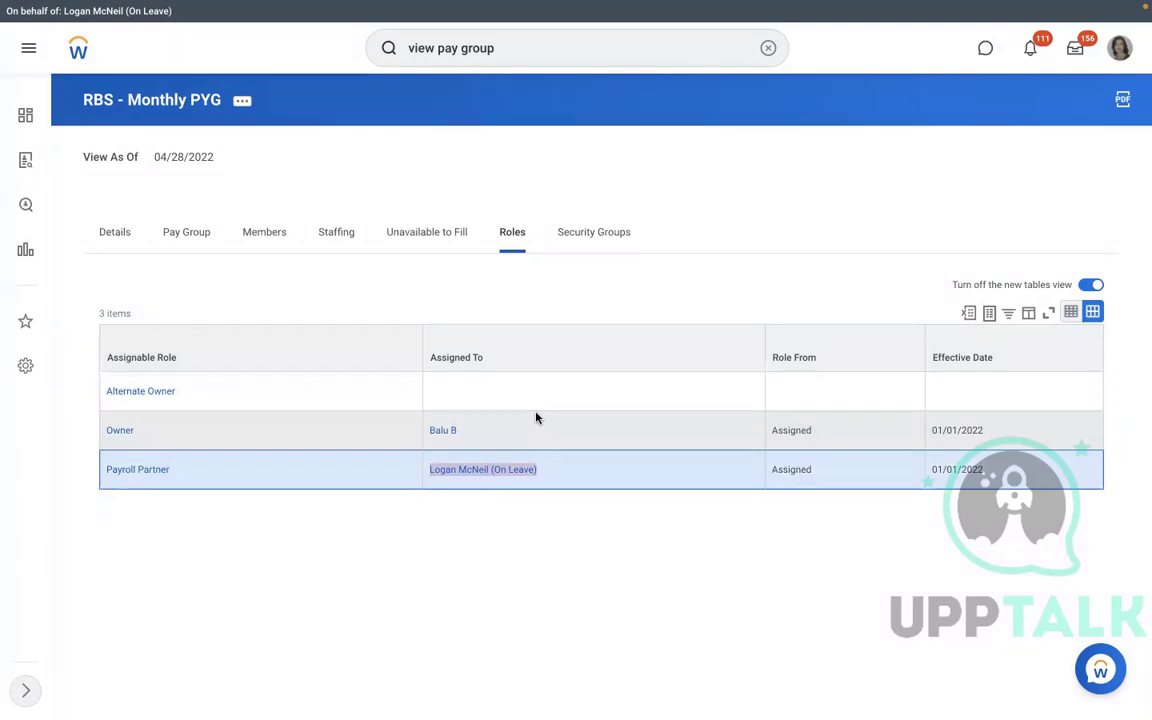
{"action": "left_click", "coordinate": [244, 234]}
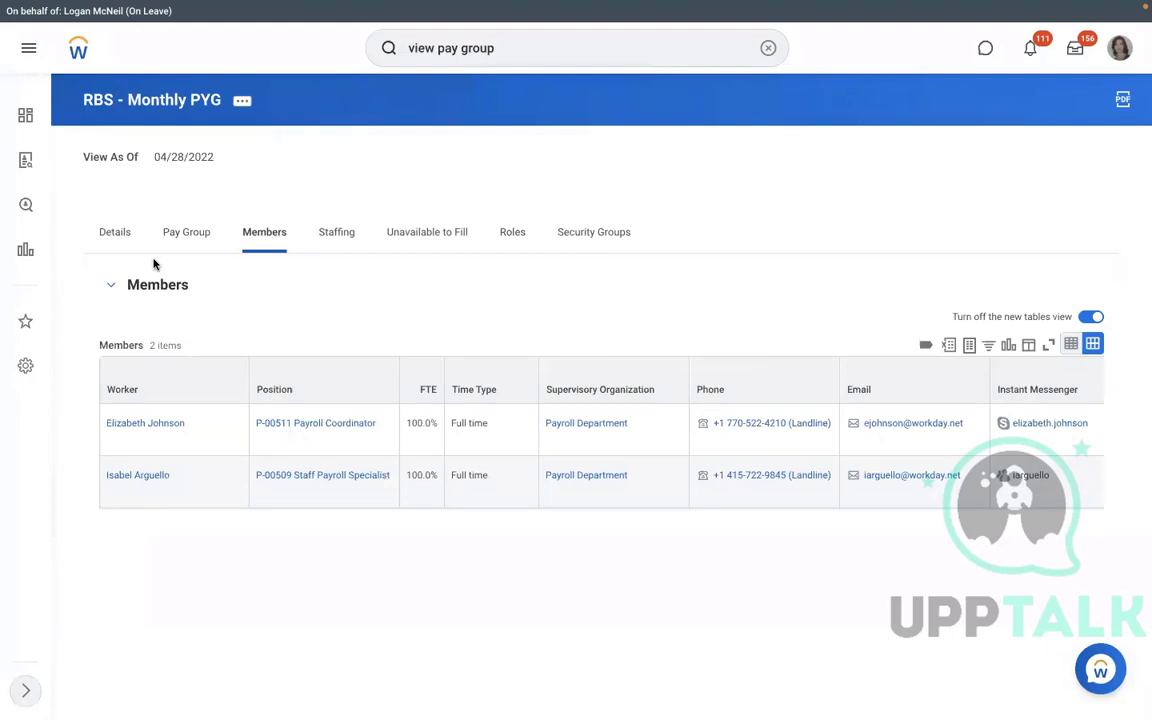
{"action": "left_click", "coordinate": [182, 233]}
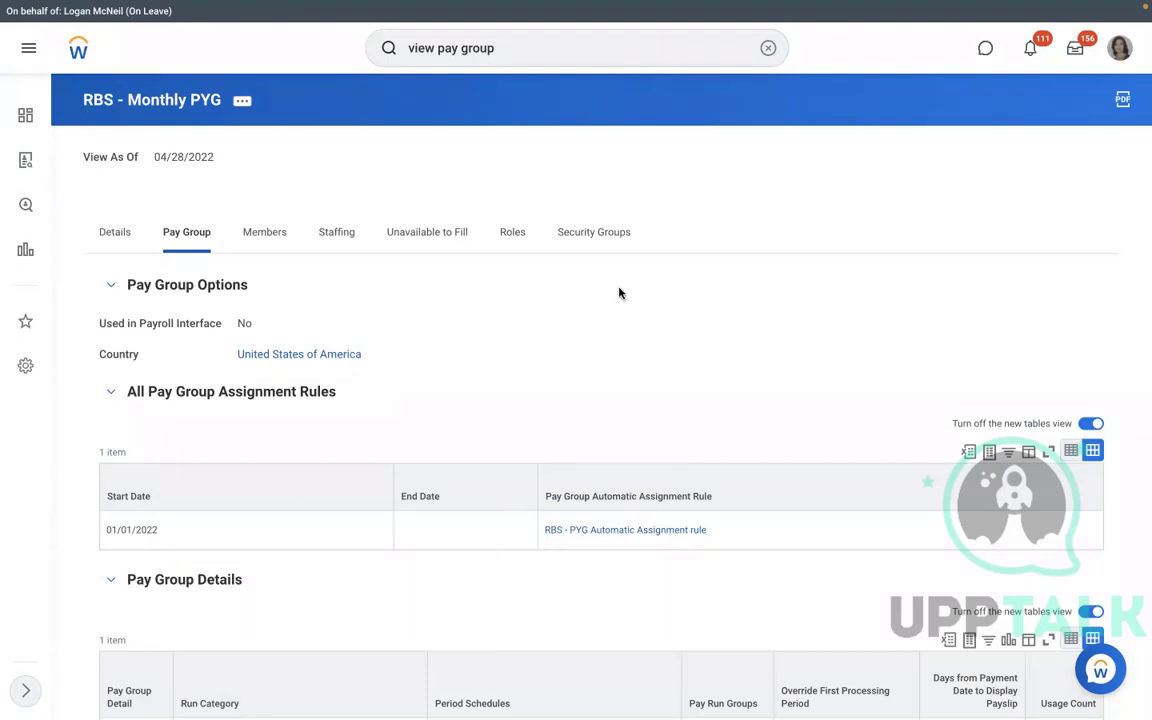
Open the RBS - PYG Automatic Assignment rule showing its RMS - Manufacturing and United States conditions.
{"action": "left_click", "coordinate": [622, 535]}
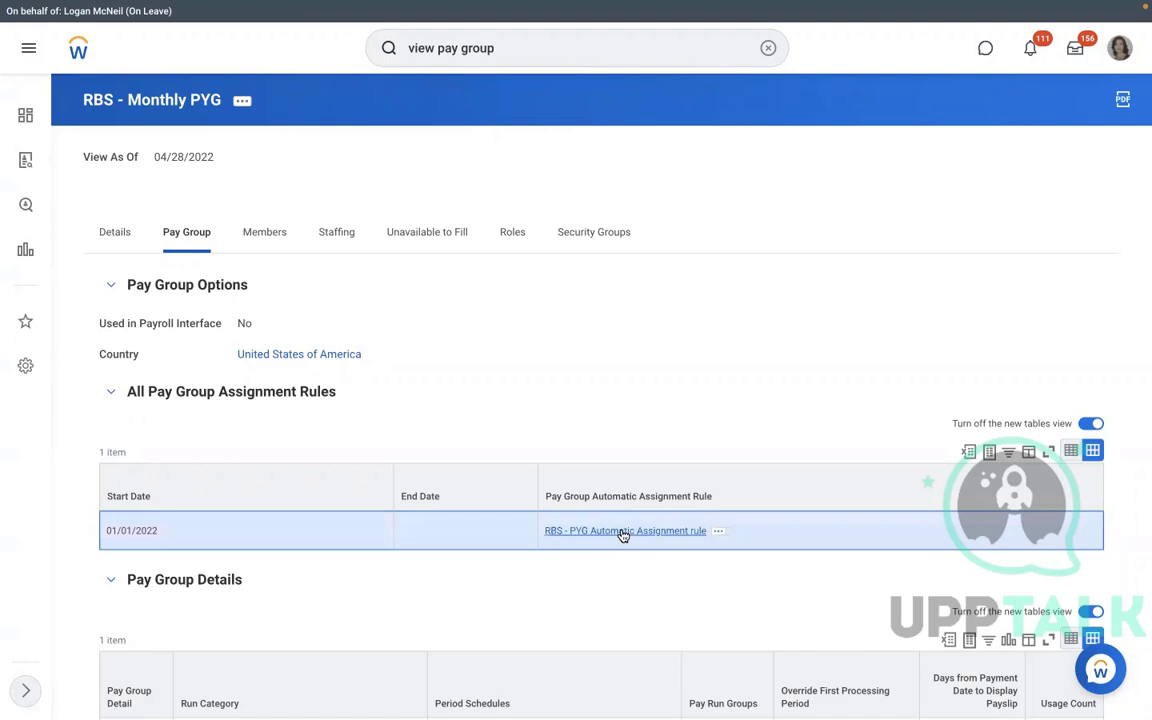
{"action": "left_click", "coordinate": [622, 532]}
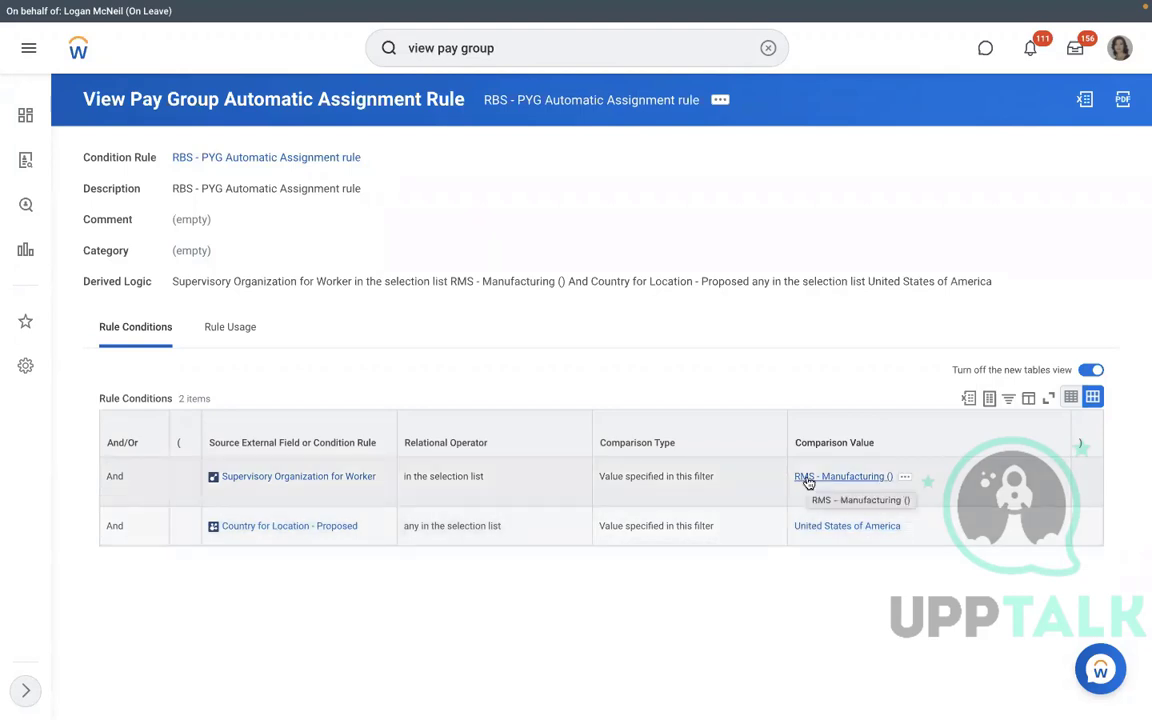
Start a Hire Employee into position P-00949 Executive Manager IT-1 of RMS - Manufacturing, creating a new pre-hire.
{"action": "left_click", "coordinate": [806, 479]}
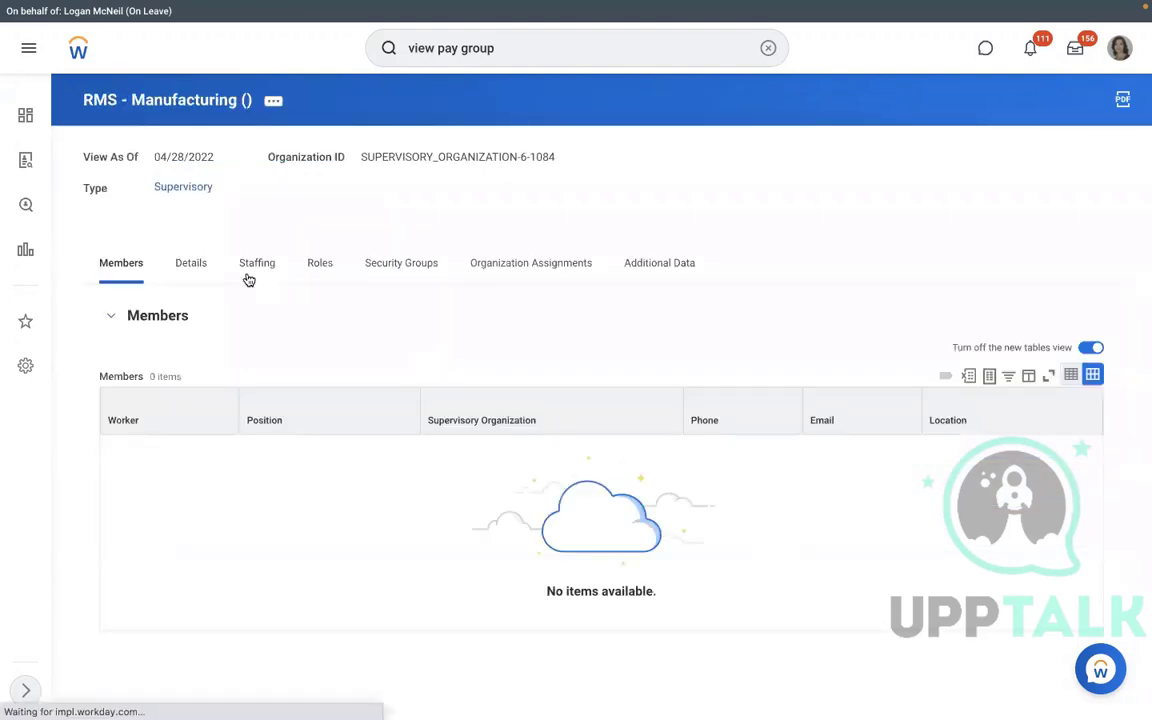
{"action": "left_click", "coordinate": [249, 276]}
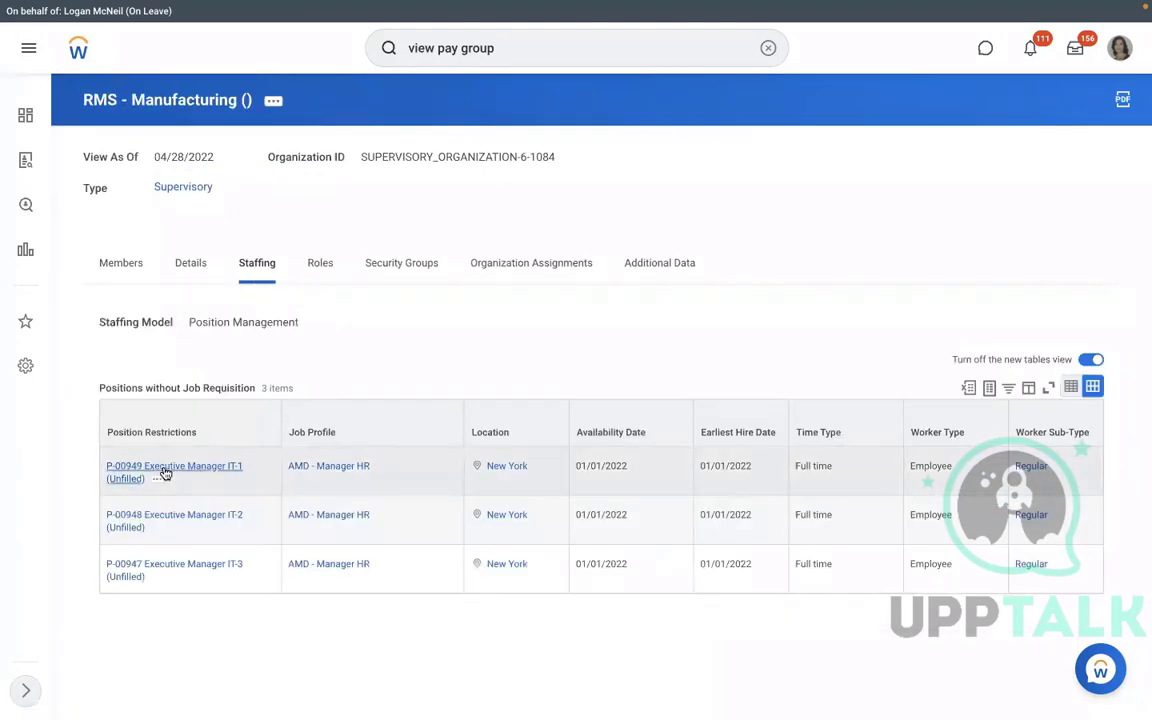
{"action": "left_click", "coordinate": [158, 481]}
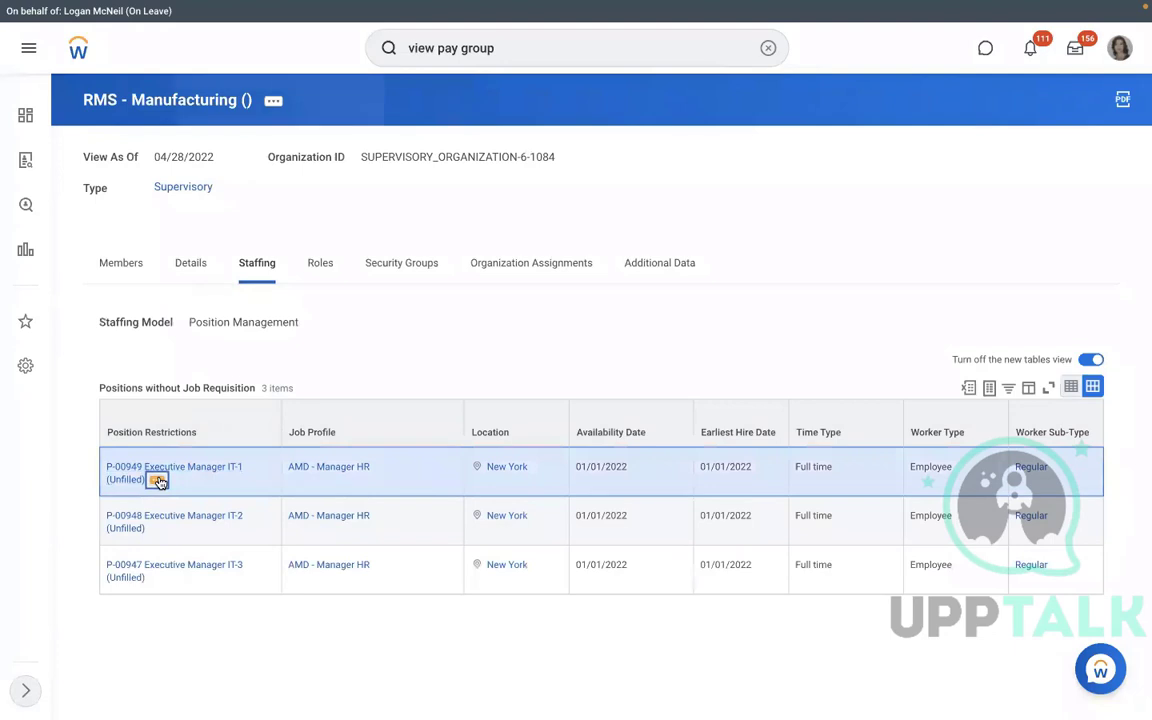
{"action": "mouse_move", "coordinate": [232, 243]}
{"action": "left_click", "coordinate": [357, 245]}
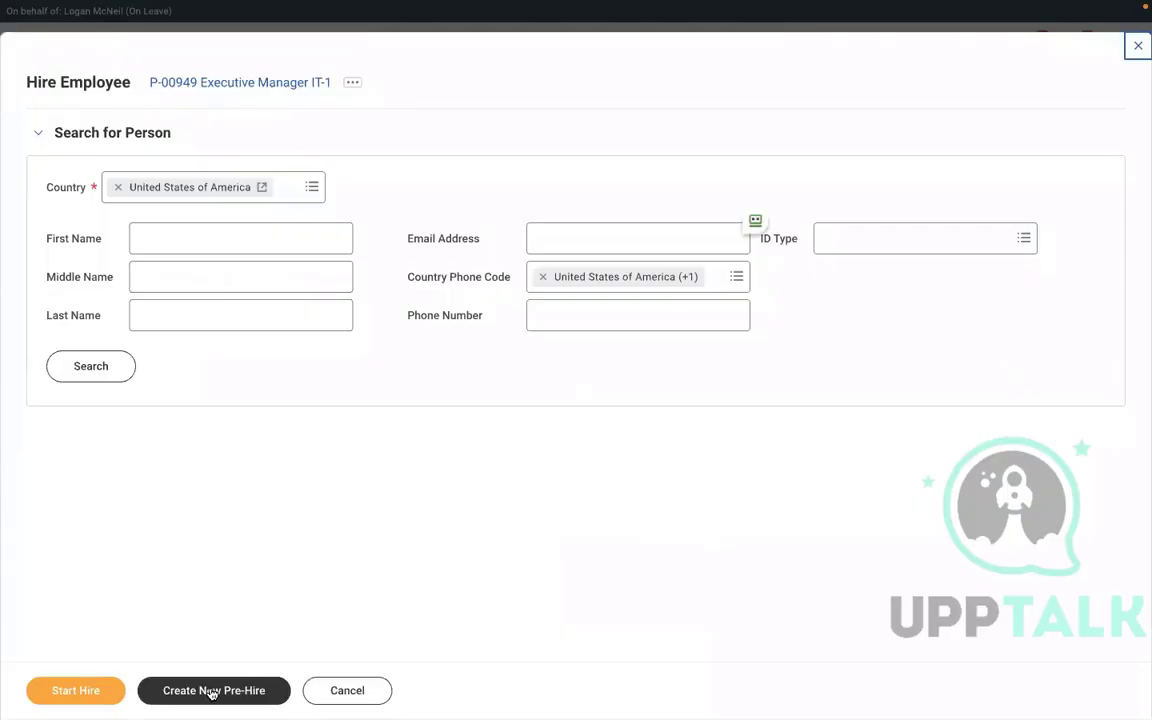
{"action": "left_click", "coordinate": [203, 690]}
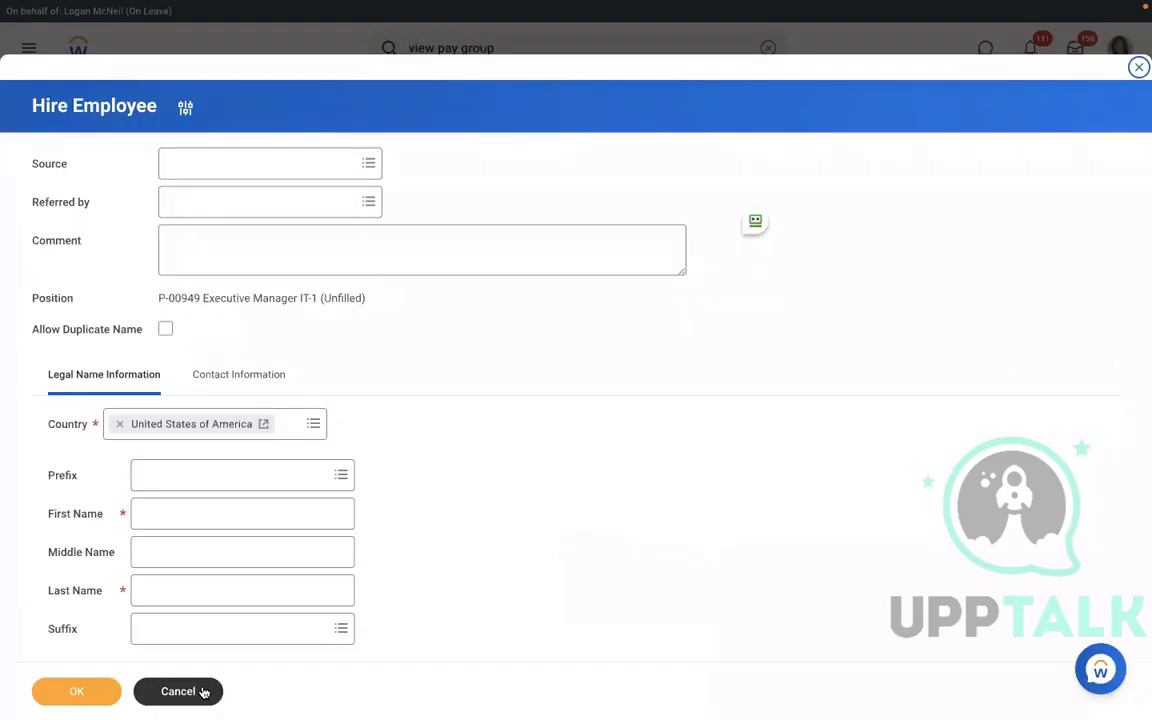
Enter the pre-hire's first and last name.
{"action": "left_click", "coordinate": [237, 517]}
{"action": "type", "text": "Richard"}
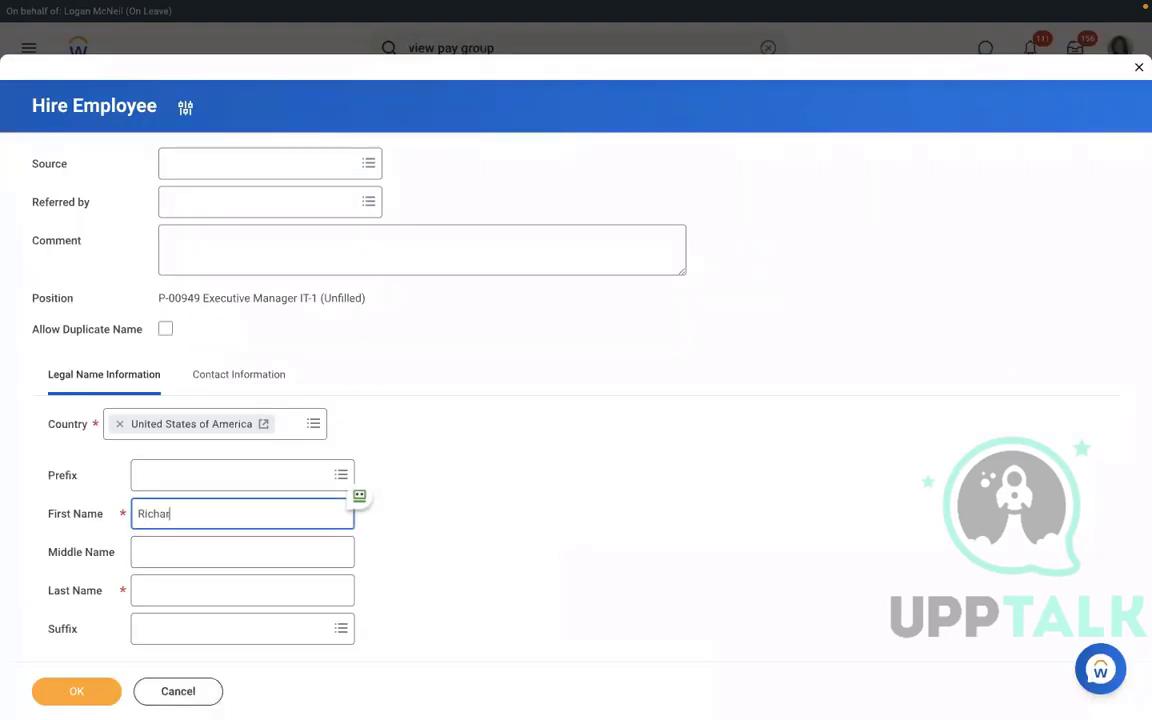
{"action": "left_click", "coordinate": [211, 592]}
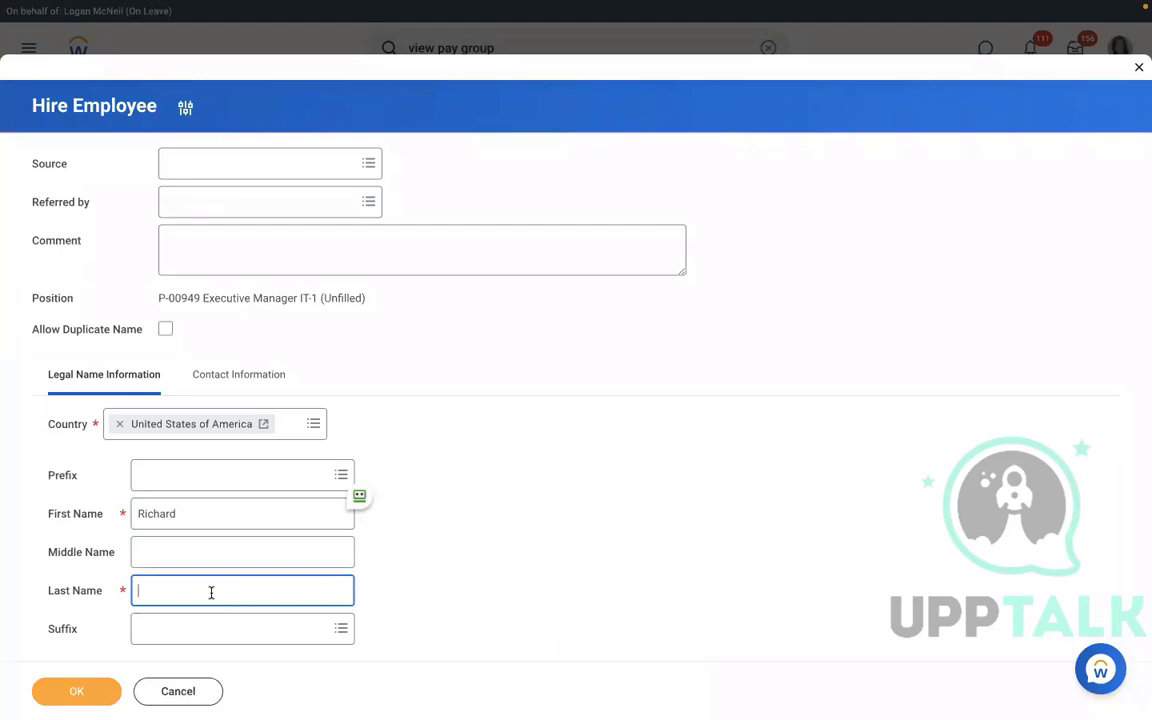
{"action": "type", "text": "K"}
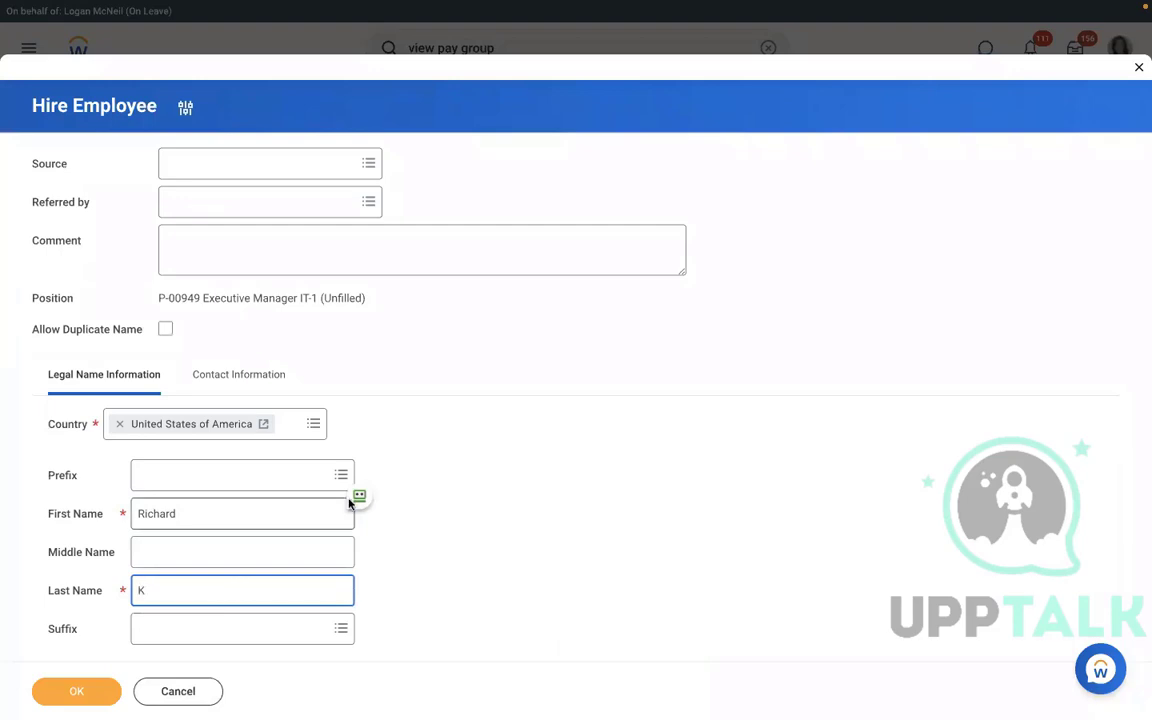
Add the pre-hire's Work email address and continue to job details.
{"action": "left_click", "coordinate": [220, 383]}
{"action": "scroll", "coordinate": [520, 372], "scroll_direction": "down", "scroll_amount": 4}
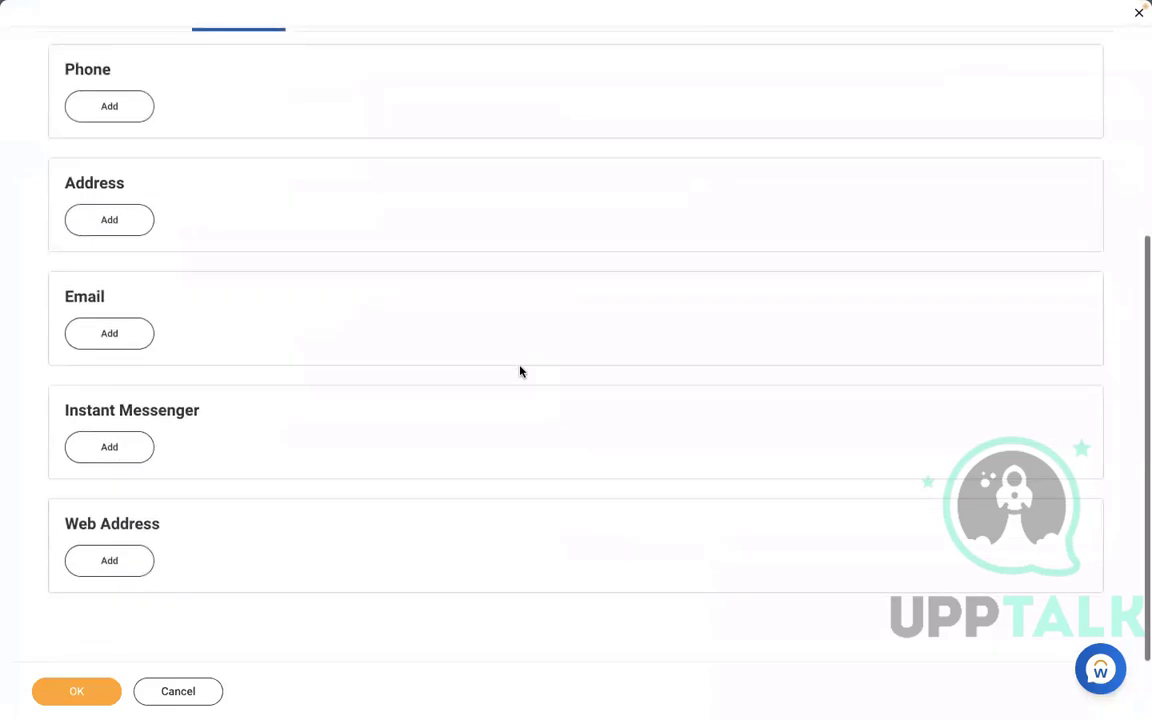
{"action": "left_click", "coordinate": [105, 333]}
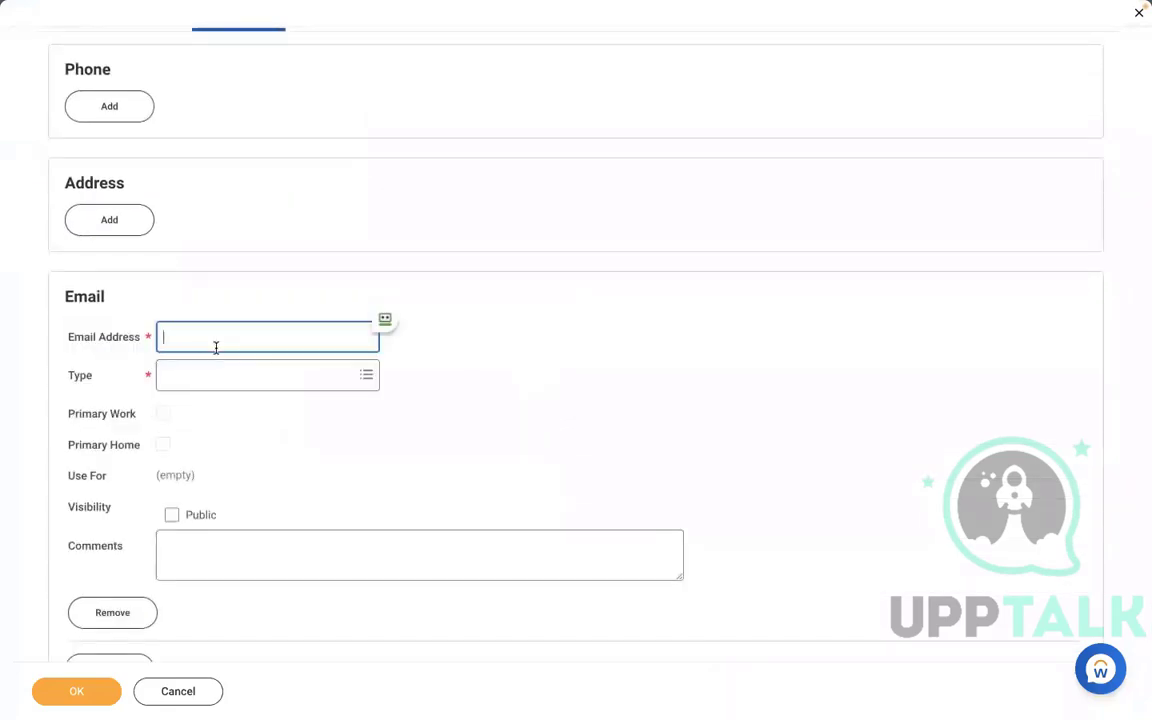
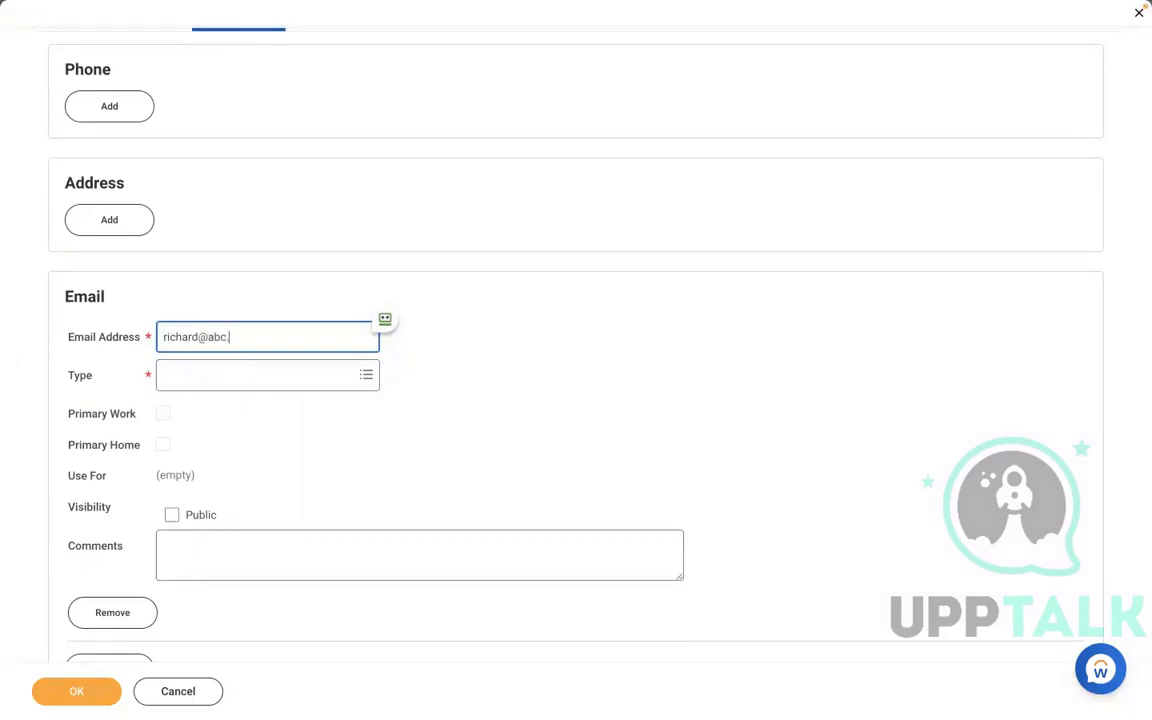
{"action": "left_click", "coordinate": [216, 379]}
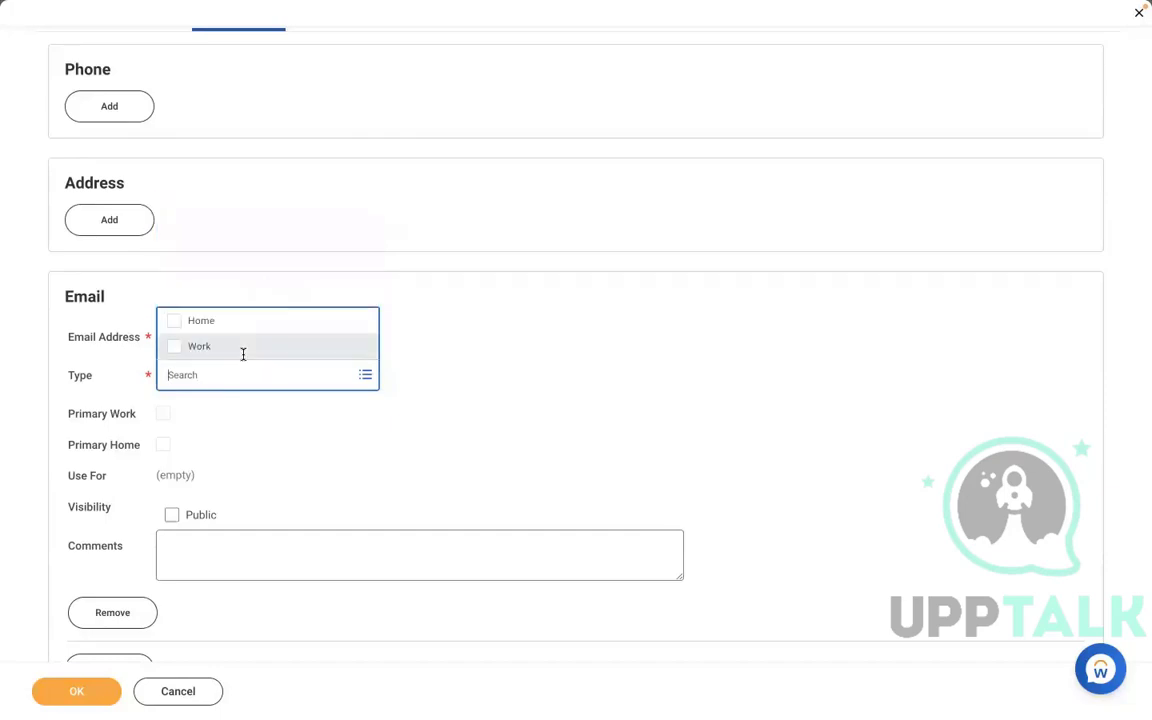
{"action": "left_click", "coordinate": [190, 341]}
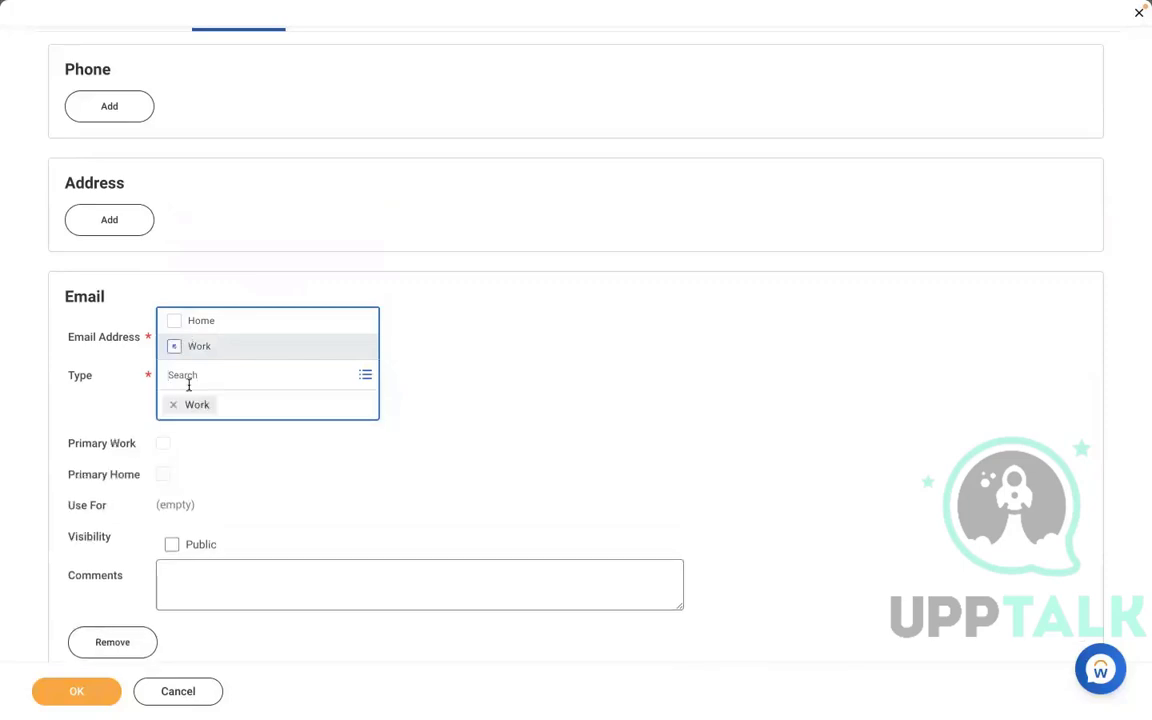
{"action": "left_click", "coordinate": [522, 369]}
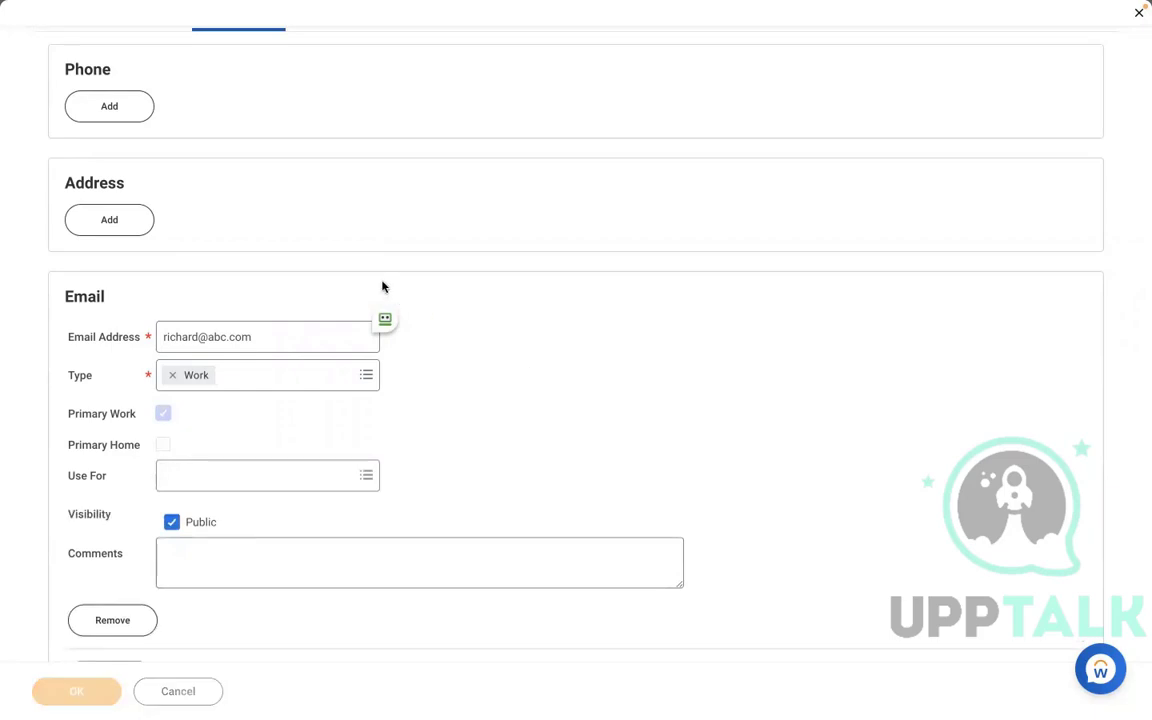
{"action": "left_click", "coordinate": [78, 690]}
{"action": "left_click", "coordinate": [82, 689]}
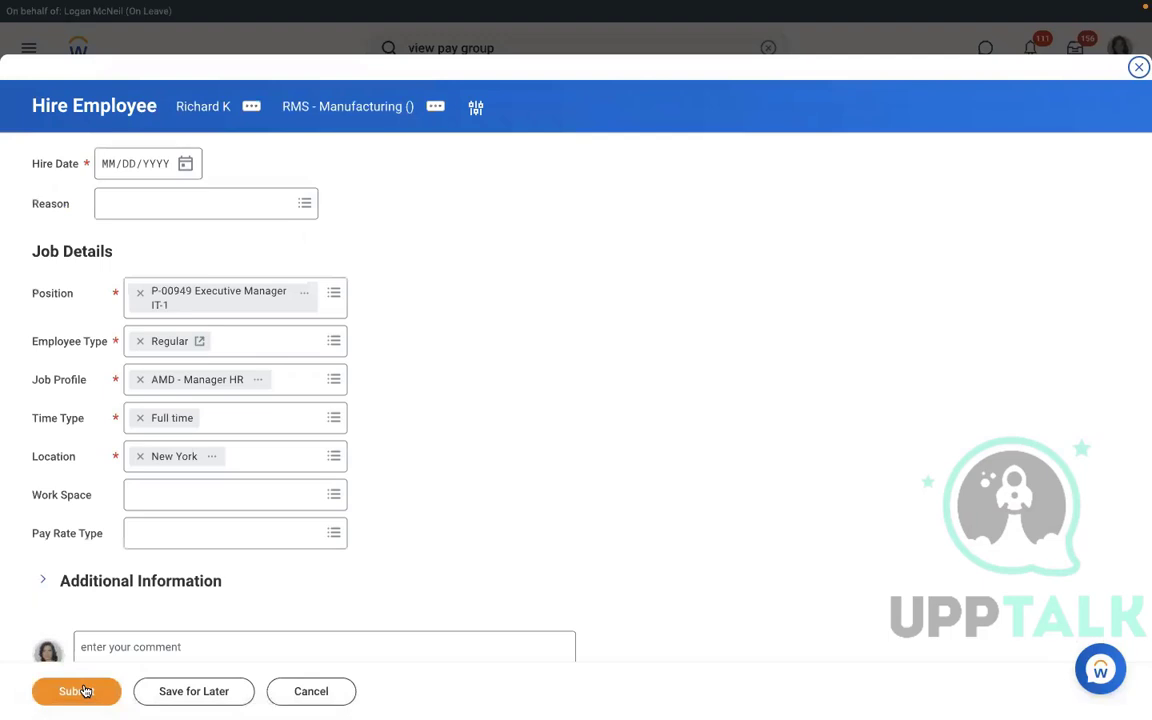
{"action": "left_click", "coordinate": [186, 164]}
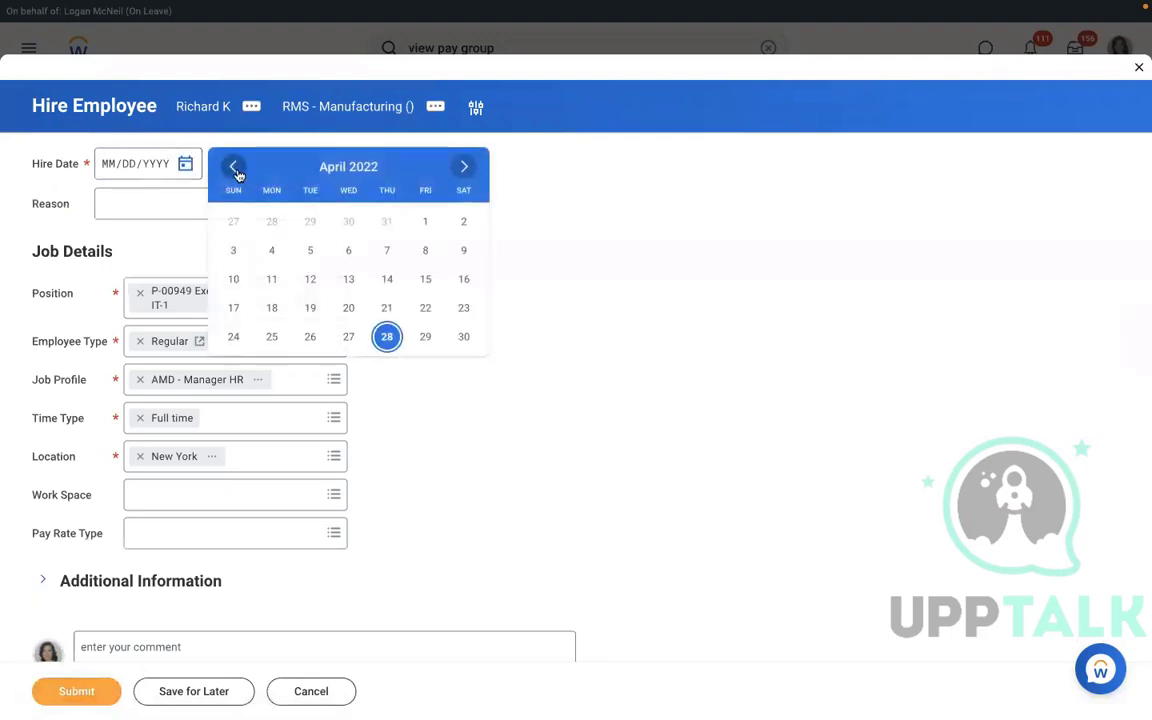
{"action": "left_click", "coordinate": [236, 170]}
{"action": "left_click", "coordinate": [236, 170]}
{"action": "left_click", "coordinate": [236, 170]}
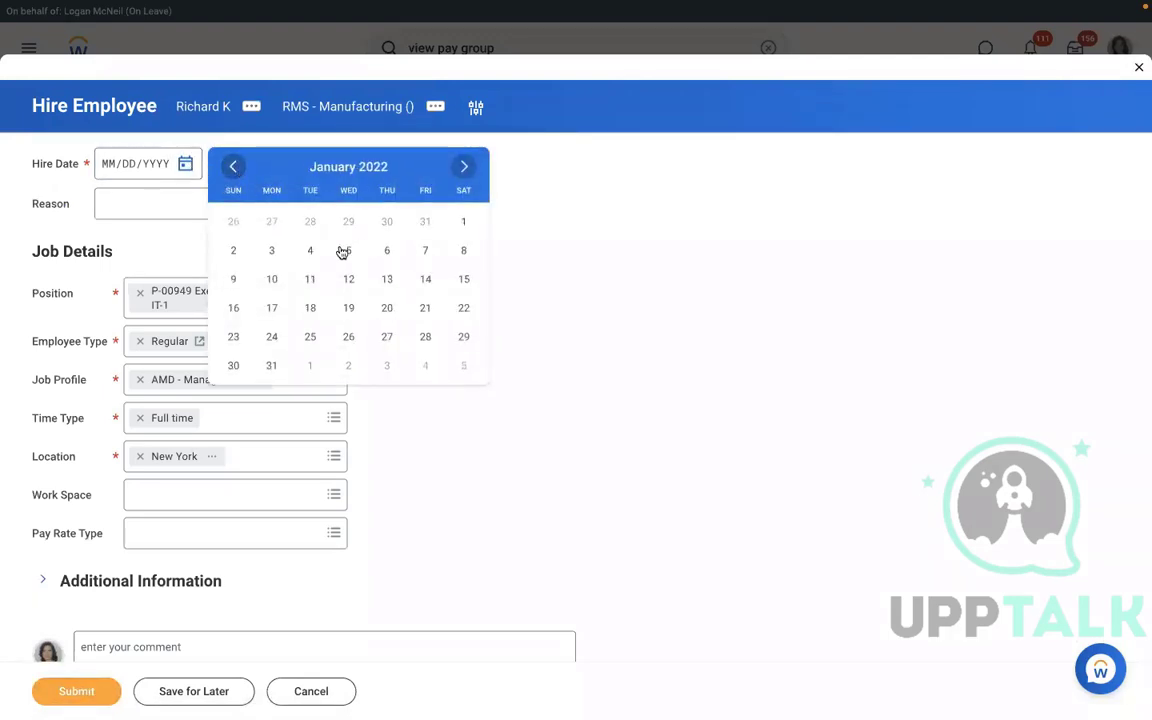
{"action": "left_click", "coordinate": [310, 250]}
{"action": "left_click", "coordinate": [170, 203]}
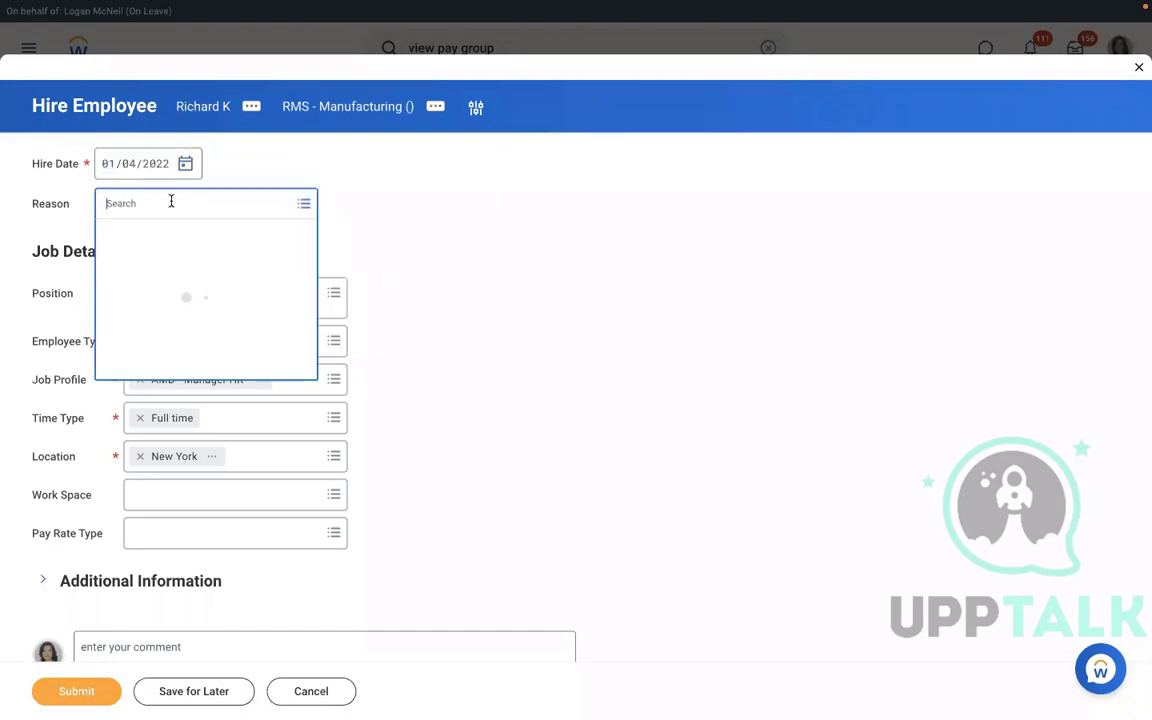
{"action": "left_click", "coordinate": [130, 258]}
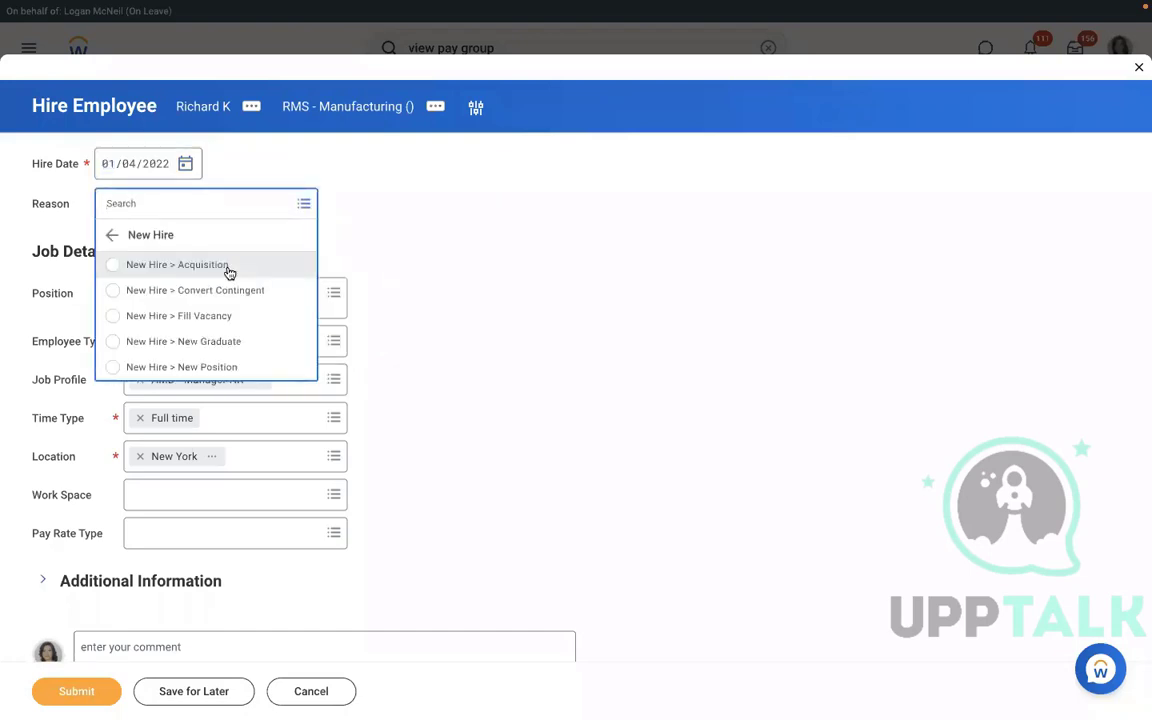
{"action": "left_click", "coordinate": [157, 370]}
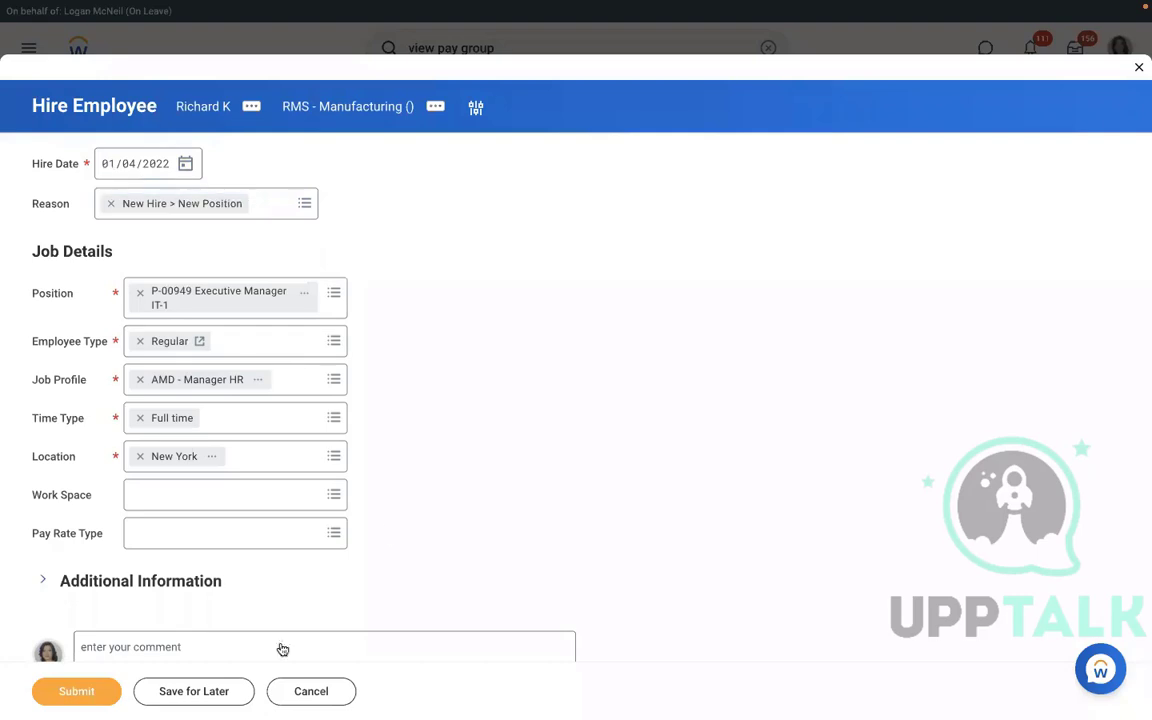
{"action": "left_click", "coordinate": [86, 698]}
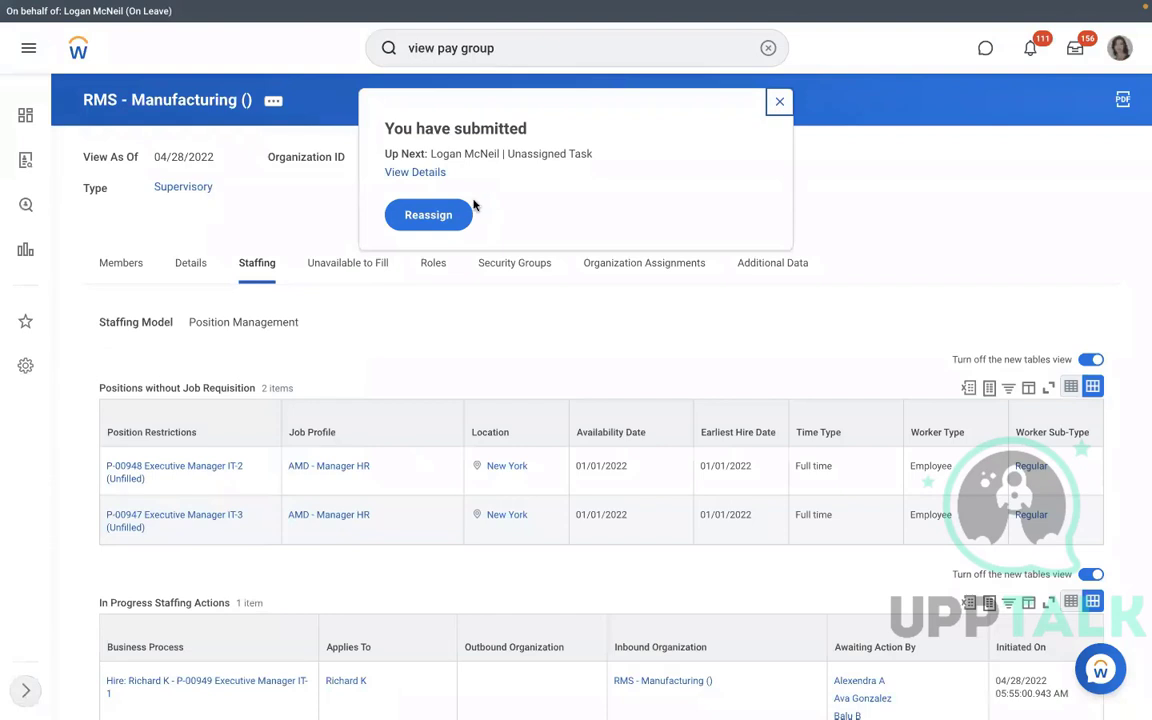
{"action": "left_click", "coordinate": [415, 173]}
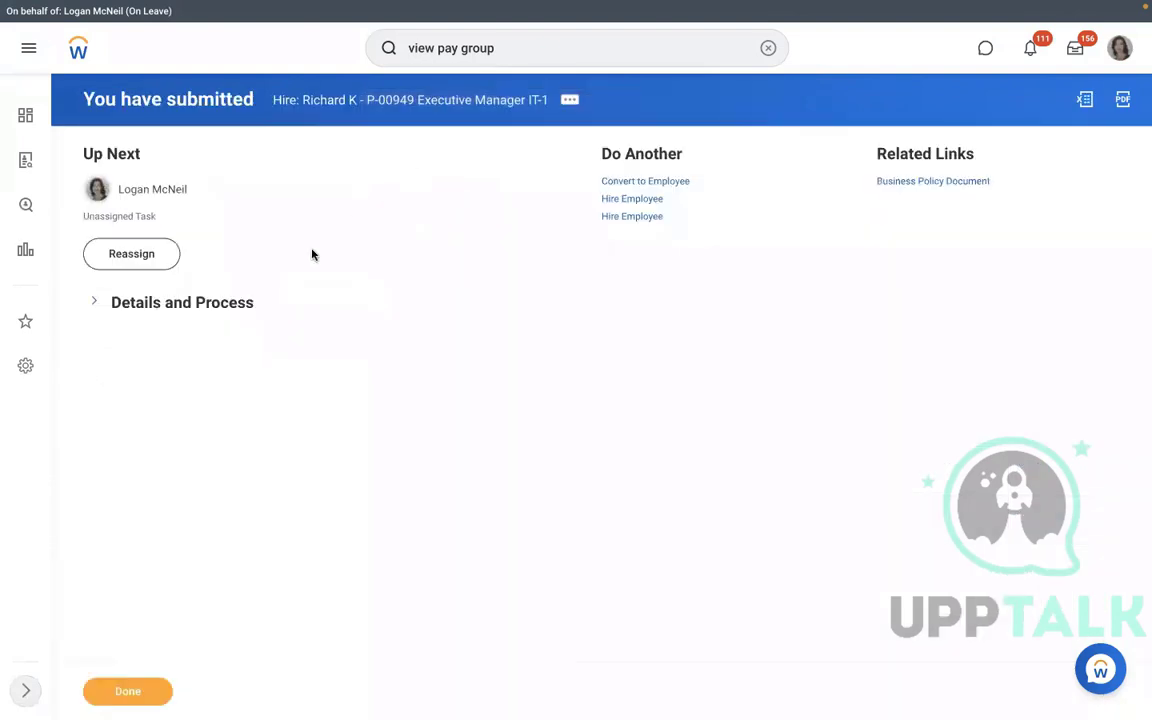
{"action": "left_click", "coordinate": [170, 304]}
{"action": "left_click", "coordinate": [192, 454]}
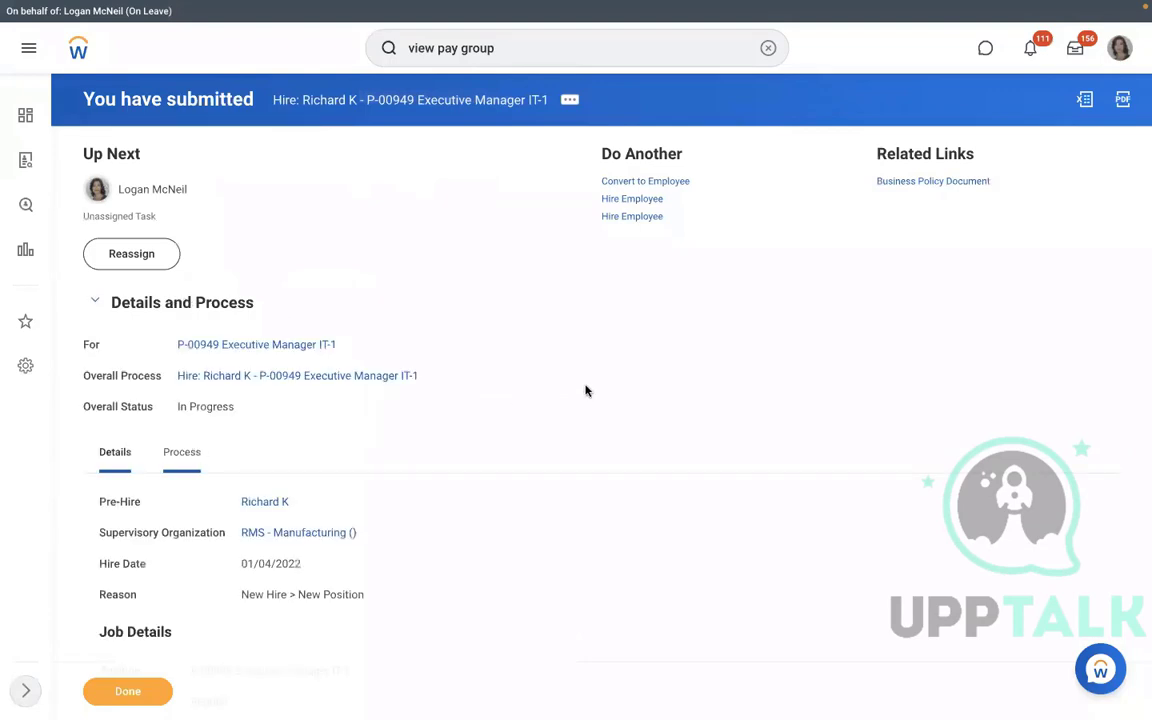
{"action": "scroll", "coordinate": [586, 391], "scroll_direction": "down", "scroll_amount": 4}
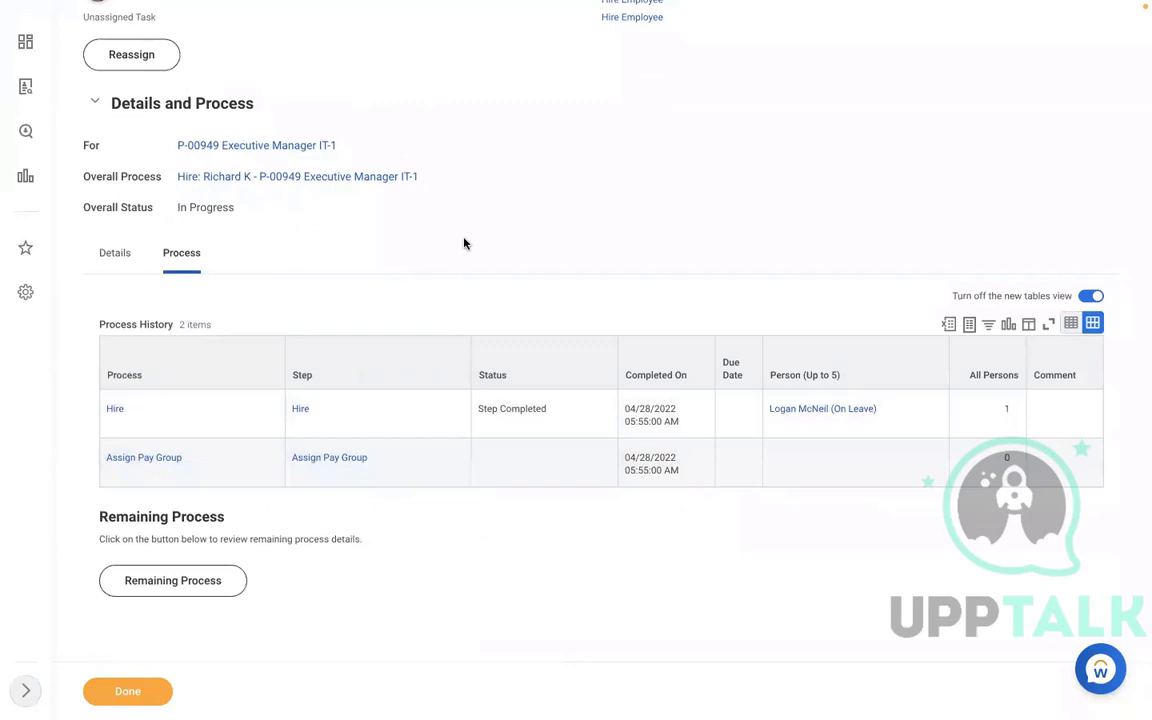
{"action": "scroll", "coordinate": [463, 243], "scroll_direction": "up", "scroll_amount": 4}
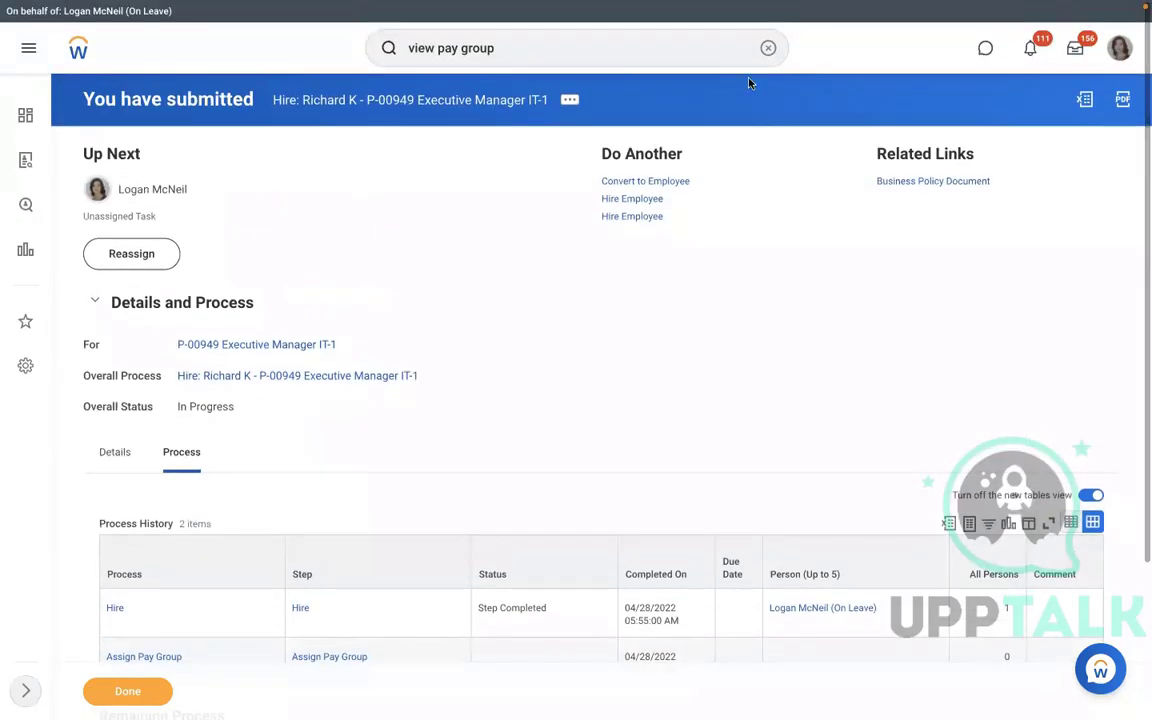
Open Reassign Unassigned Tasks and search with business process type Assign Pay Group.
{"action": "left_click", "coordinate": [767, 48]}
{"action": "type", "text": "re"}
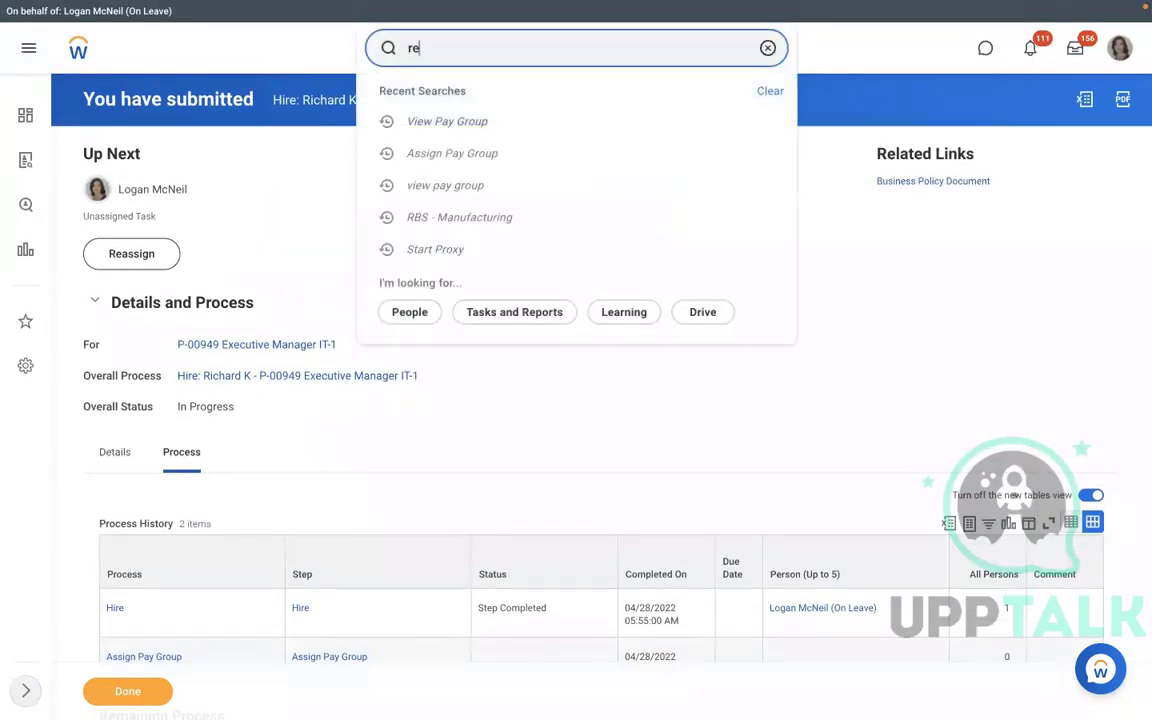
{"action": "type", "text": "assign"}
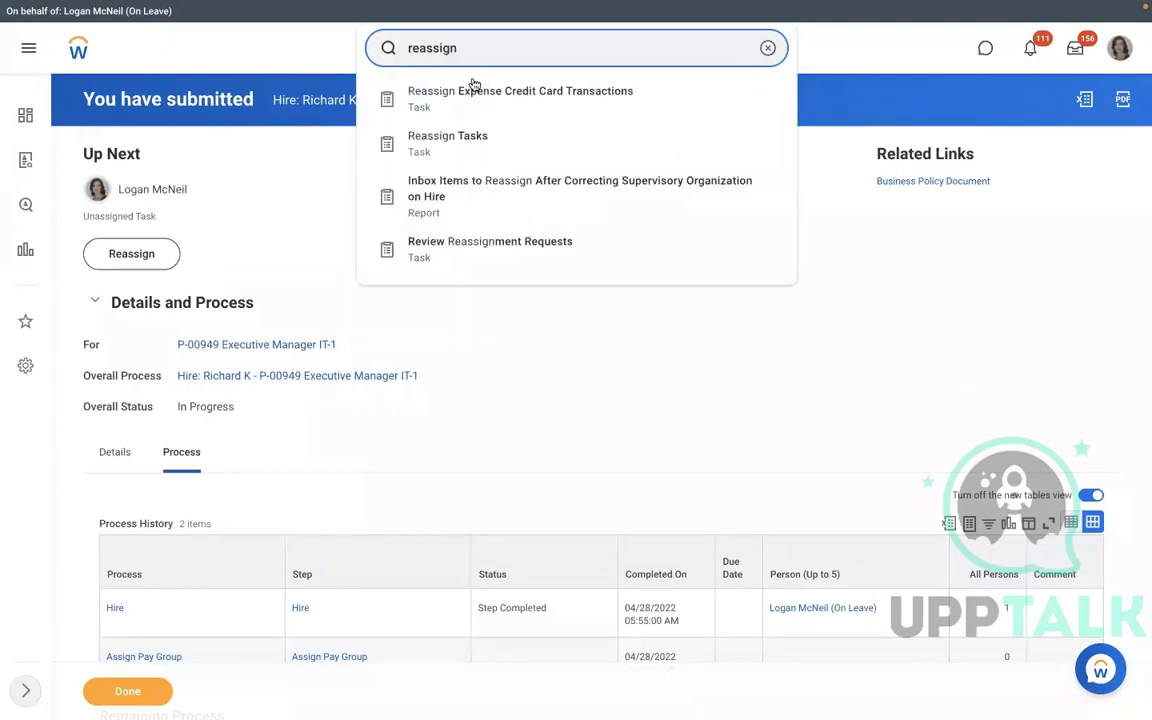
{"action": "left_click", "coordinate": [453, 137]}
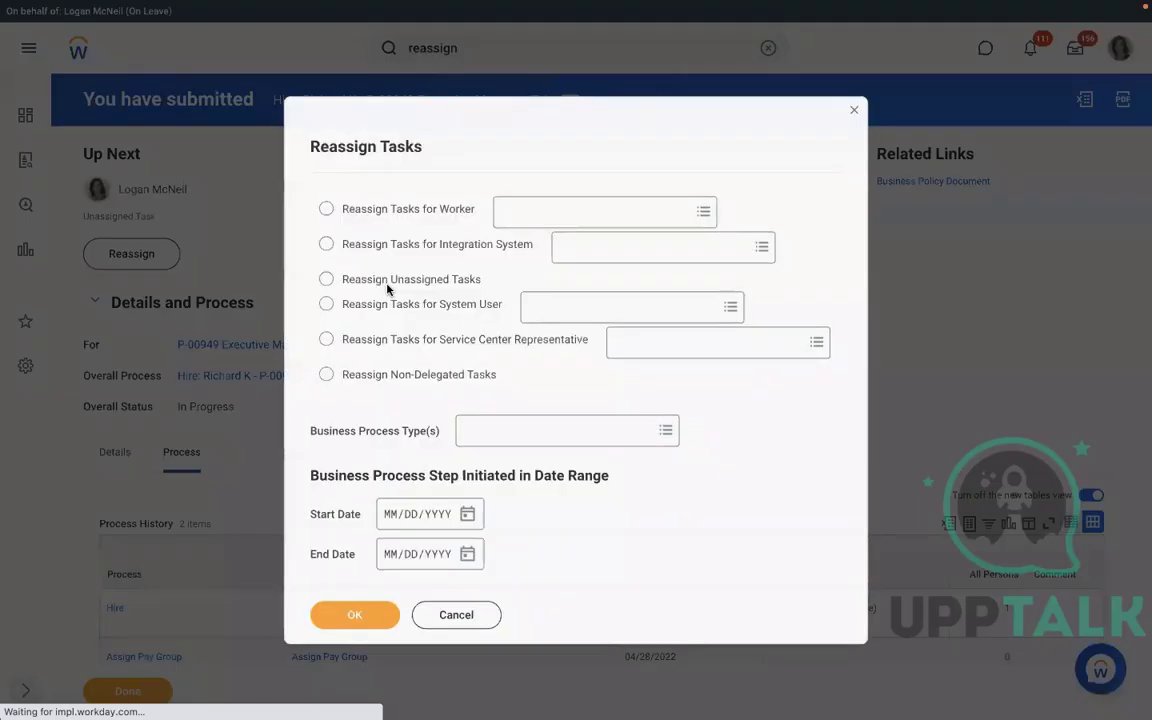
{"action": "left_click", "coordinate": [326, 278]}
{"action": "left_click", "coordinate": [478, 431]}
{"action": "type", "text": "as"}
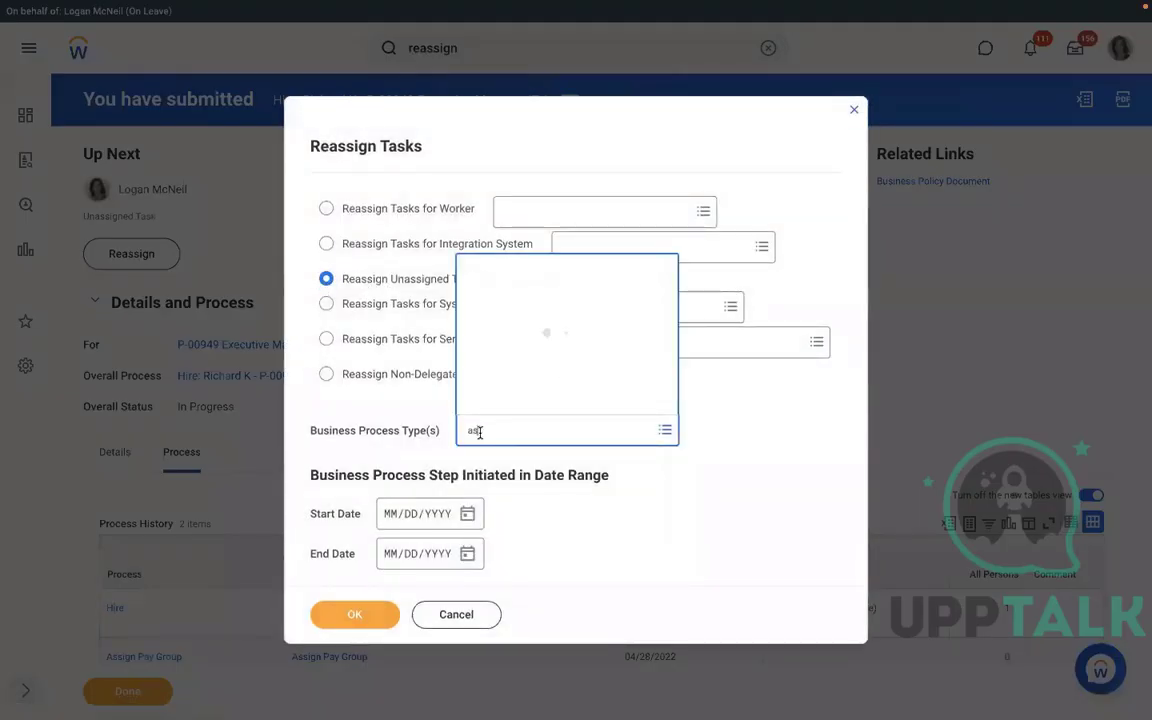
{"action": "type", "text": "sign"}
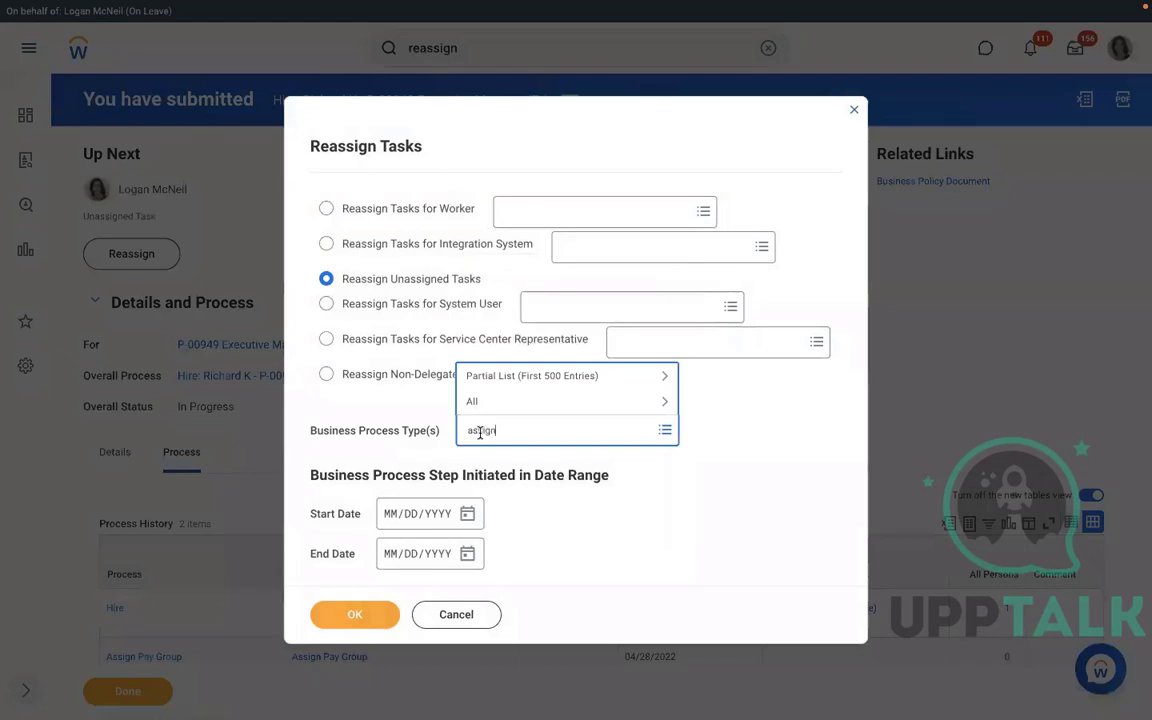
{"action": "type", "text": " pay group"}
{"action": "key", "text": "Return"}
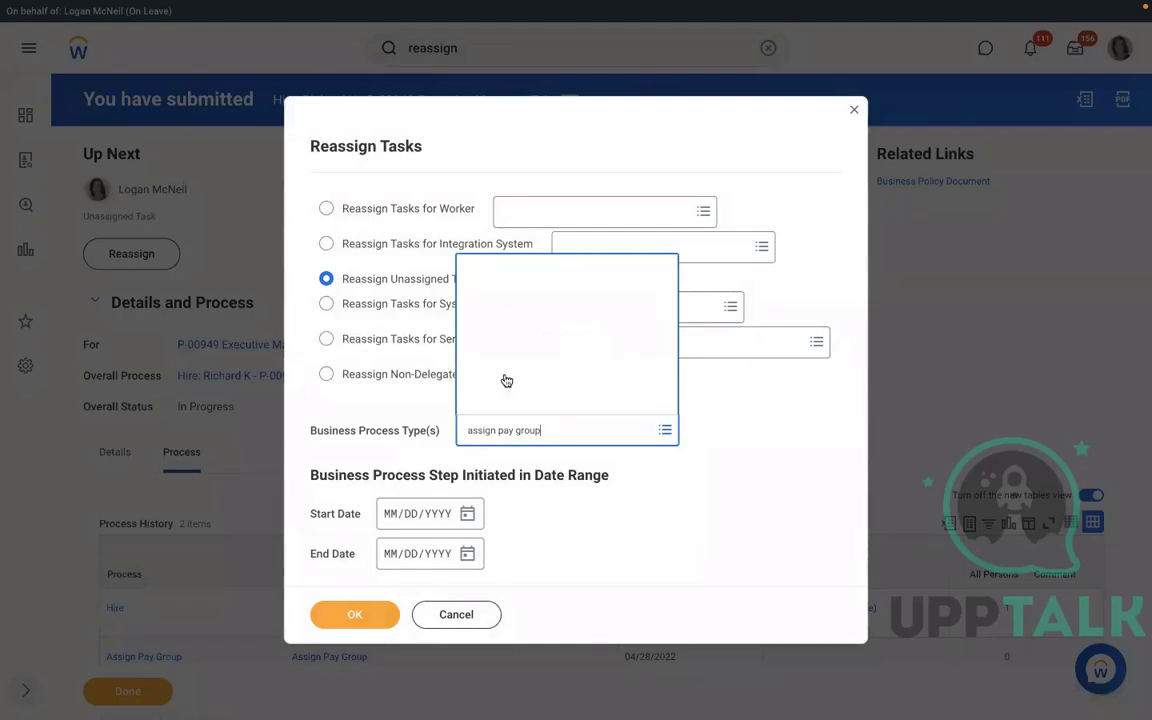
{"action": "key", "text": "Return"}
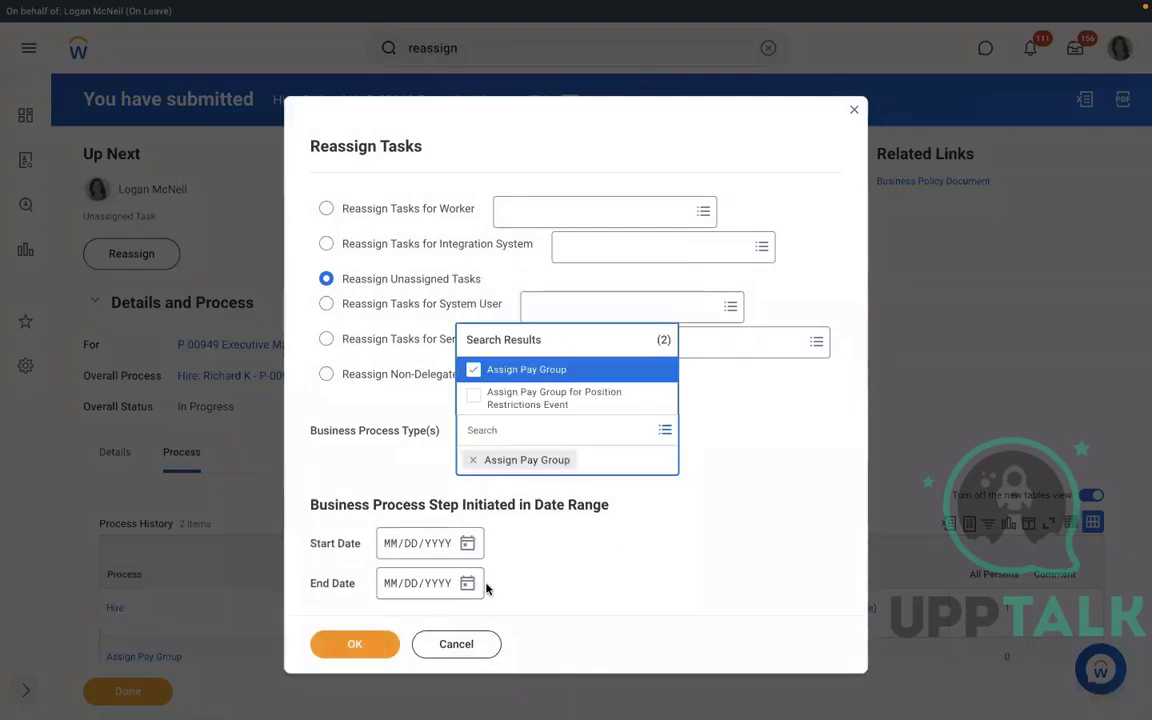
{"action": "left_click", "coordinate": [366, 631]}
{"action": "left_click", "coordinate": [356, 615]}
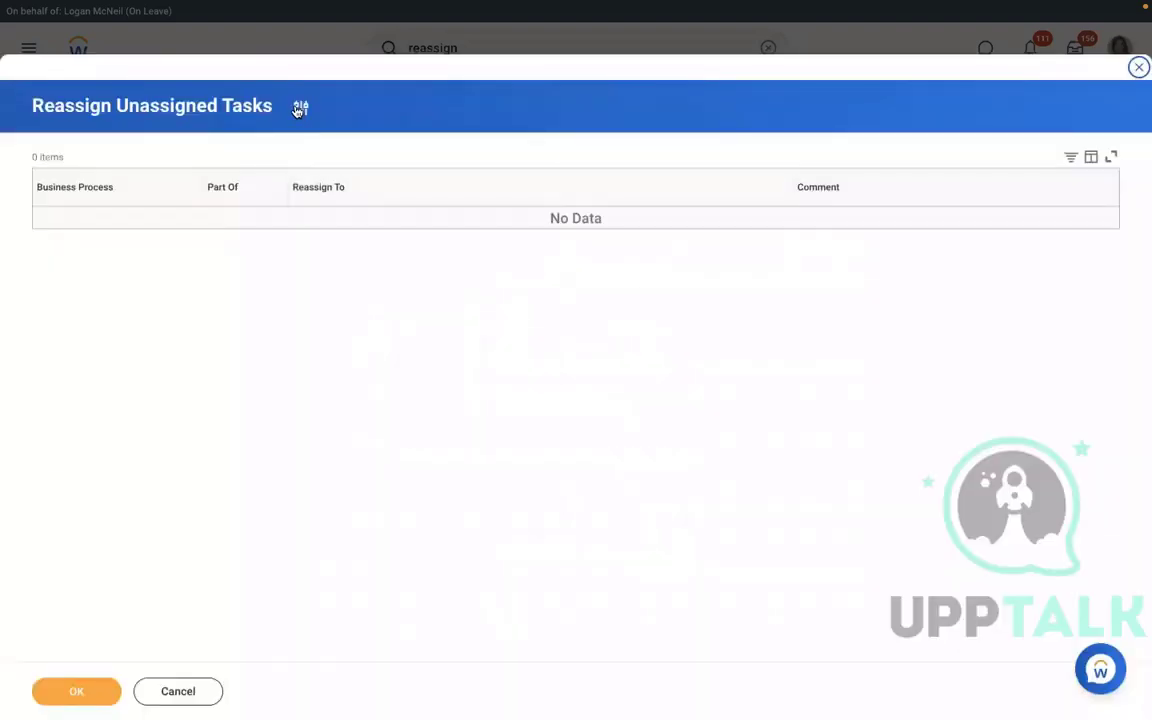
Change the criteria to business process type Hire with start date 04/27/2022 and rerun.
{"action": "left_click", "coordinate": [300, 108]}
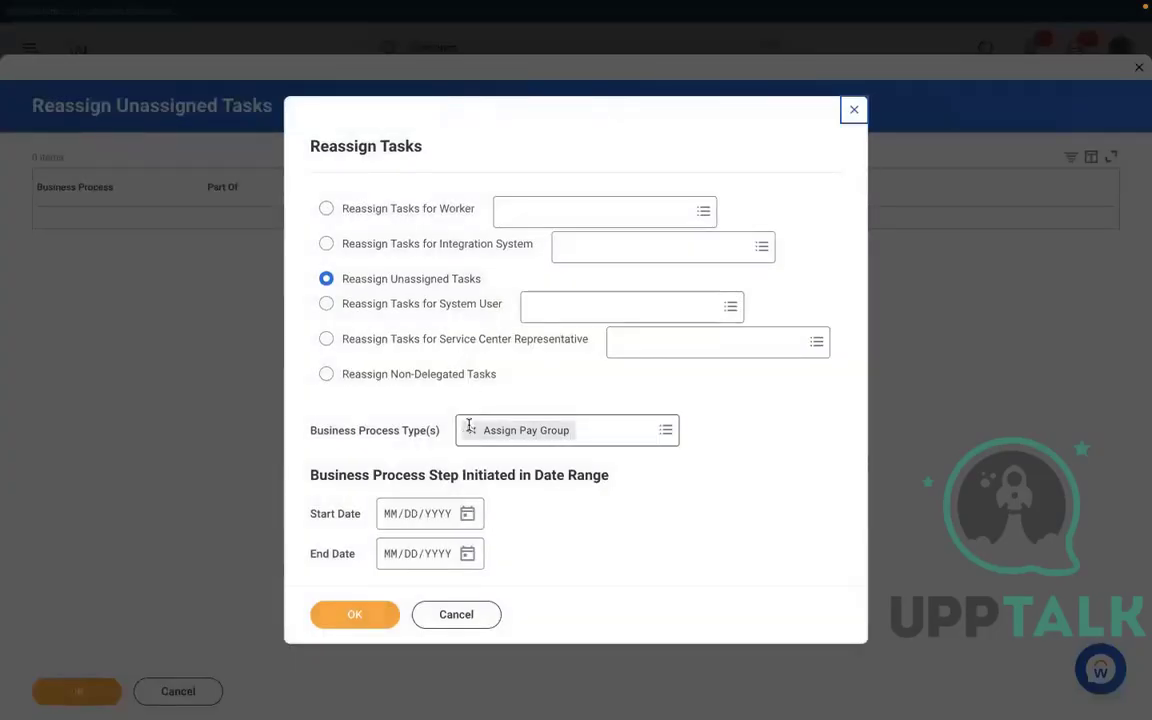
{"action": "left_click", "coordinate": [470, 430]}
{"action": "type", "text": "hire"}
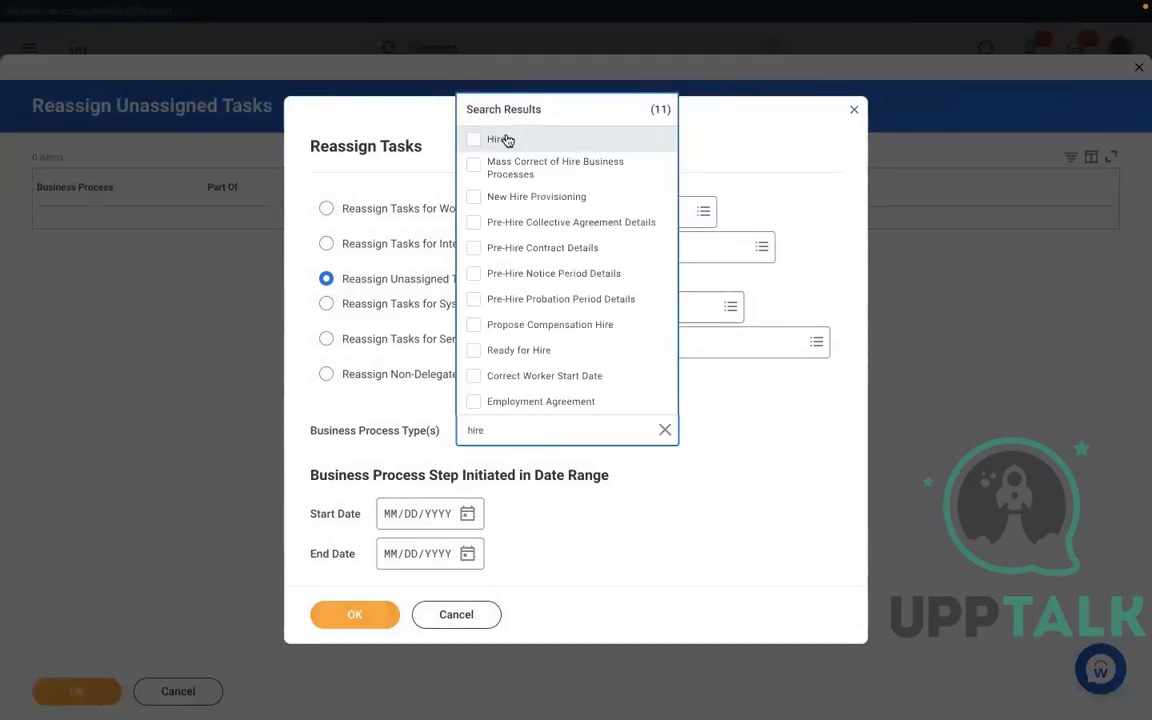
{"action": "left_click", "coordinate": [505, 138]}
{"action": "left_click", "coordinate": [468, 545]}
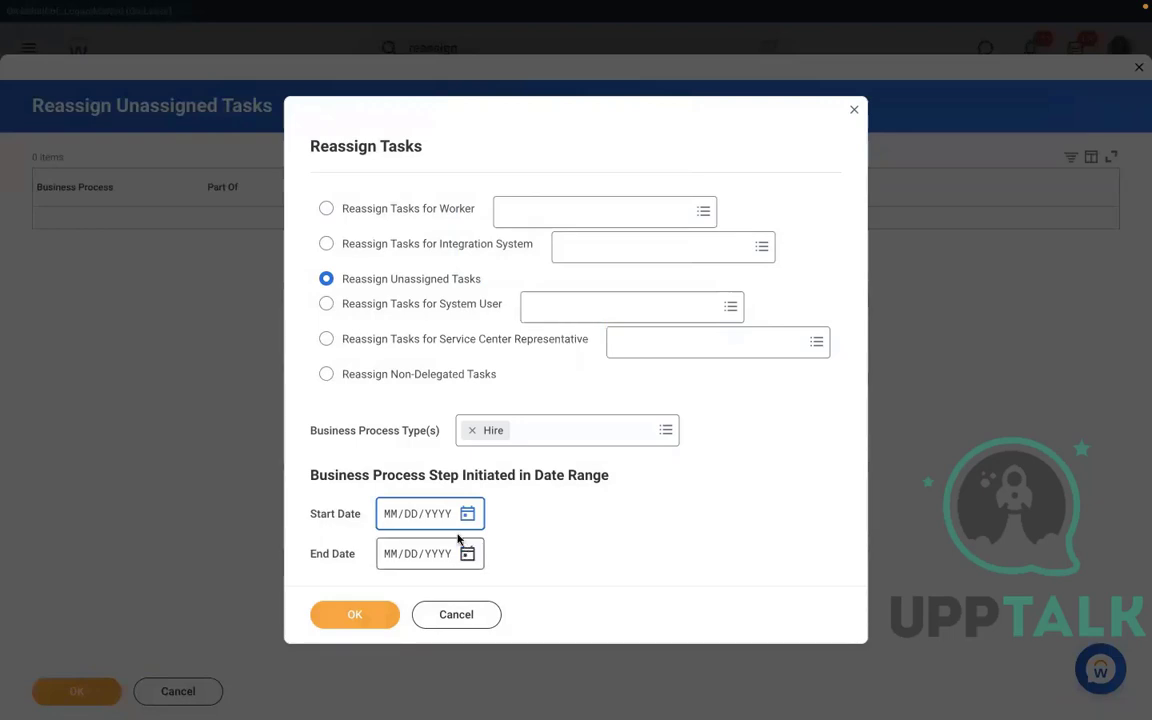
{"action": "left_click", "coordinate": [470, 514]}
{"action": "left_click", "coordinate": [638, 508]}
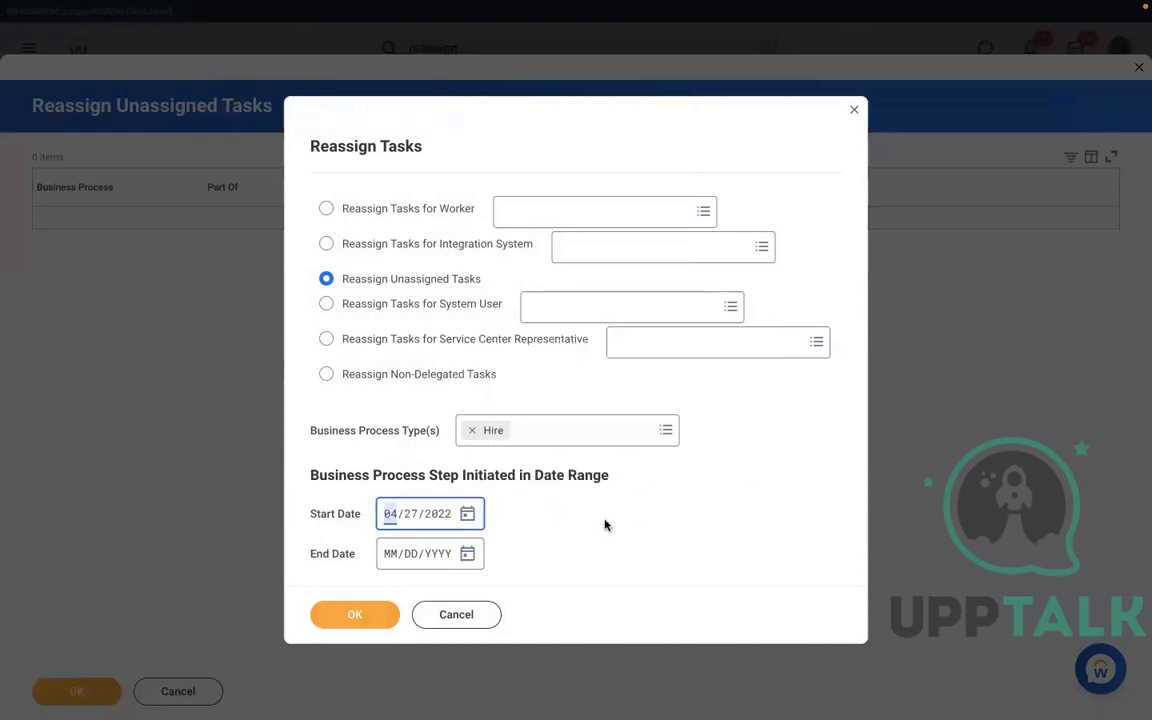
{"action": "left_click", "coordinate": [352, 613]}
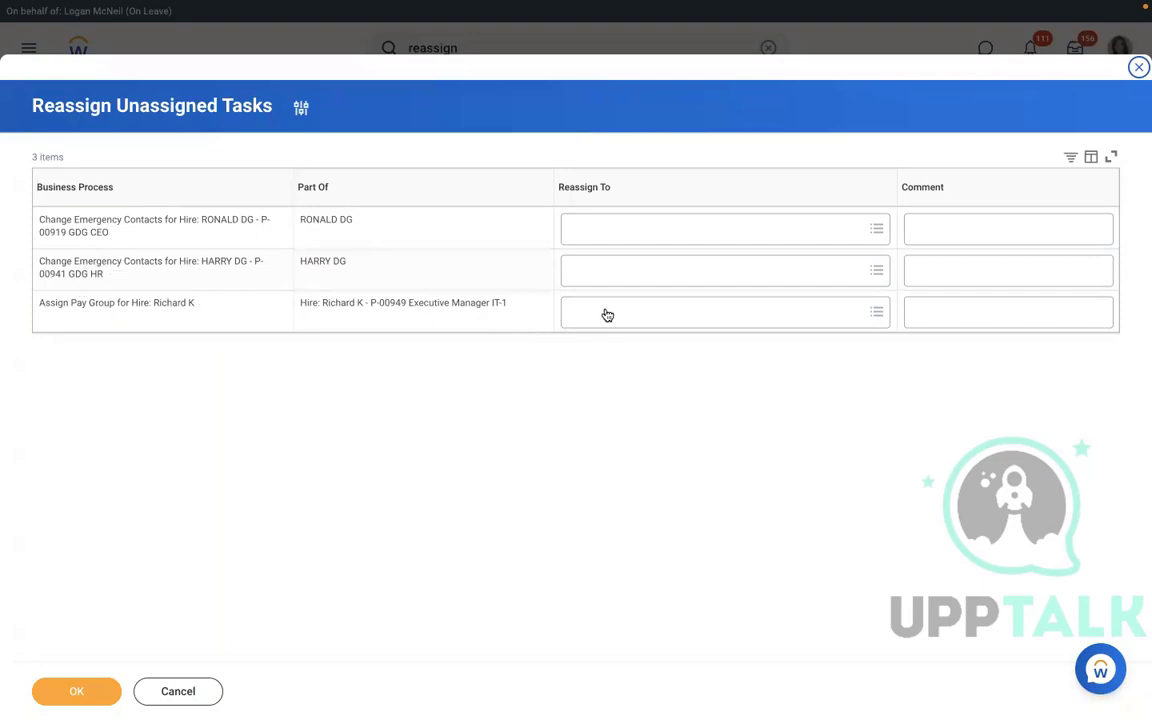
Search for the manager as reassignee on the Assign Pay Group task.
{"action": "left_click", "coordinate": [606, 313]}
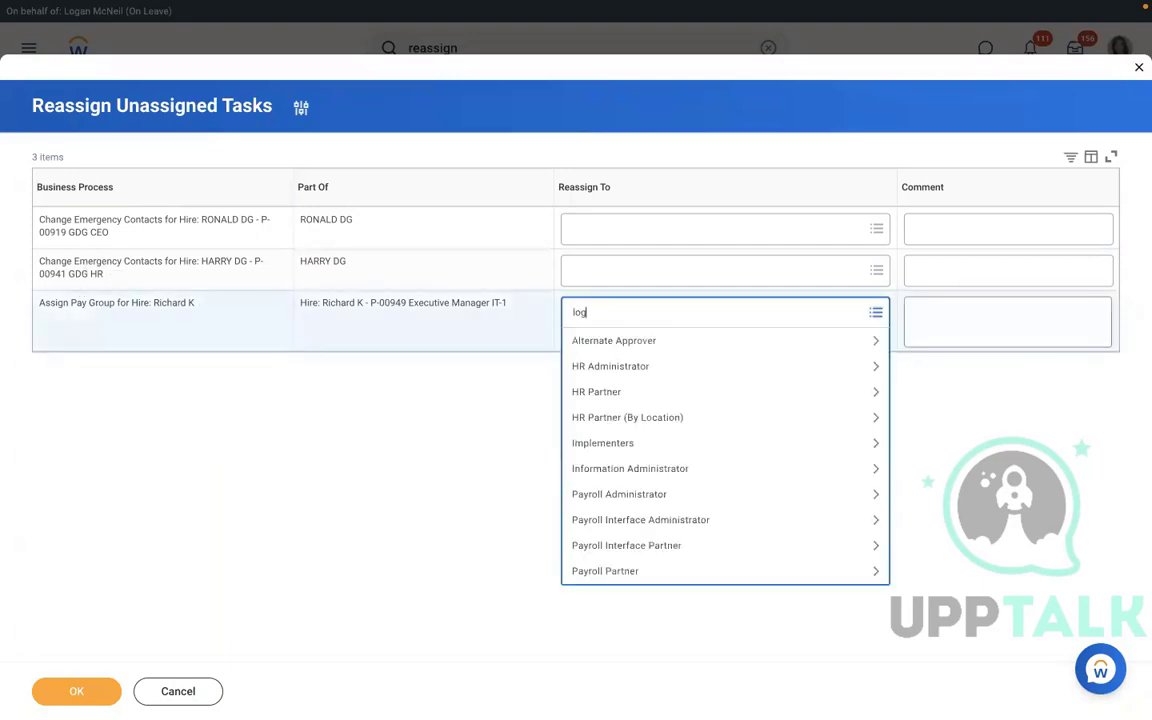
{"action": "type", "text": "logan mc"}
{"action": "key", "text": "Return"}
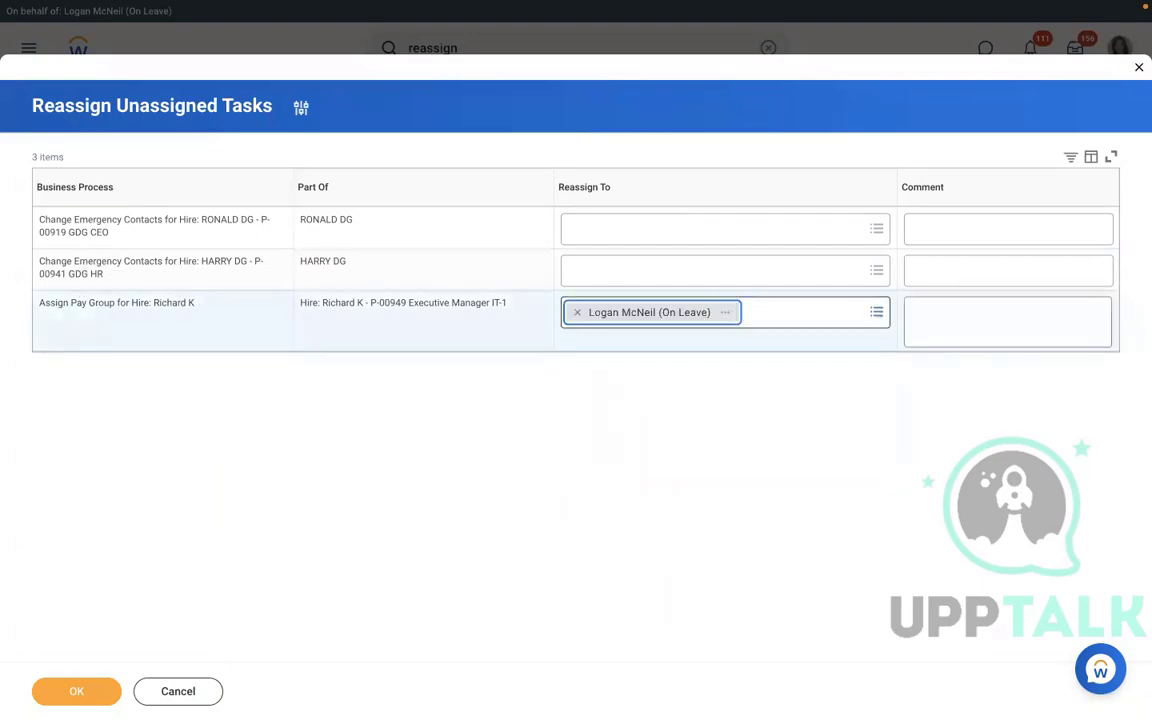
Confirm the reassignment and open the new hire's Assign Pay Group task from the Inbox.
{"action": "left_click", "coordinate": [77, 691]}
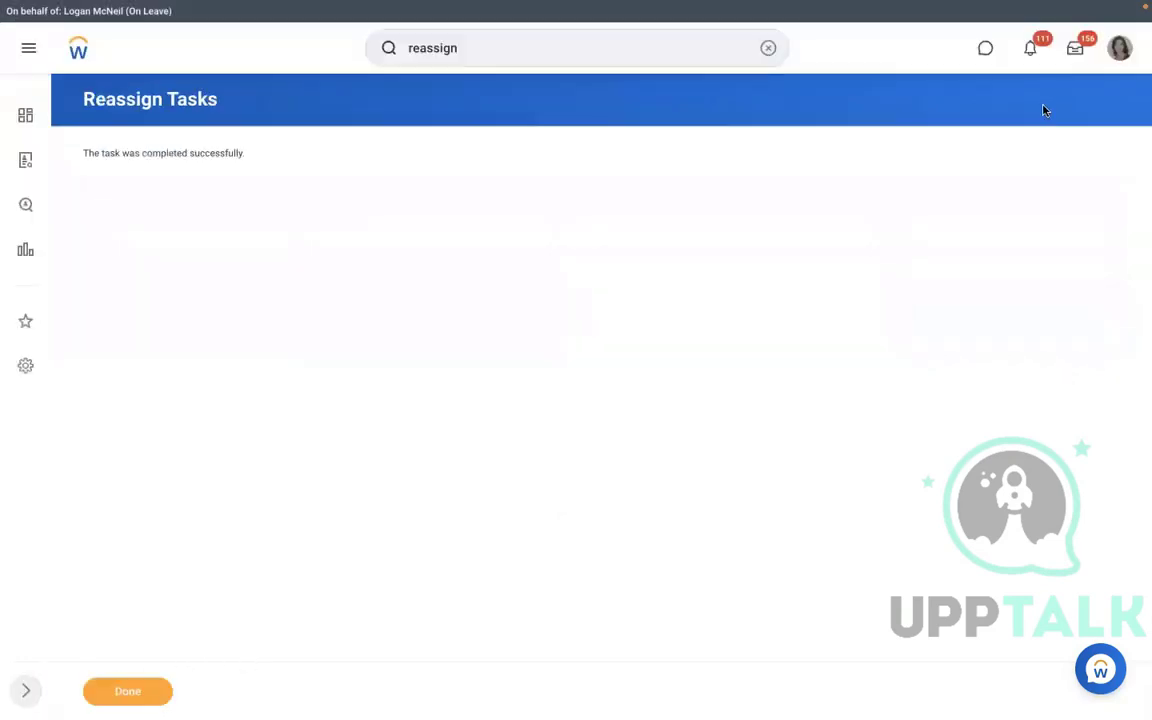
{"action": "left_click", "coordinate": [1075, 50]}
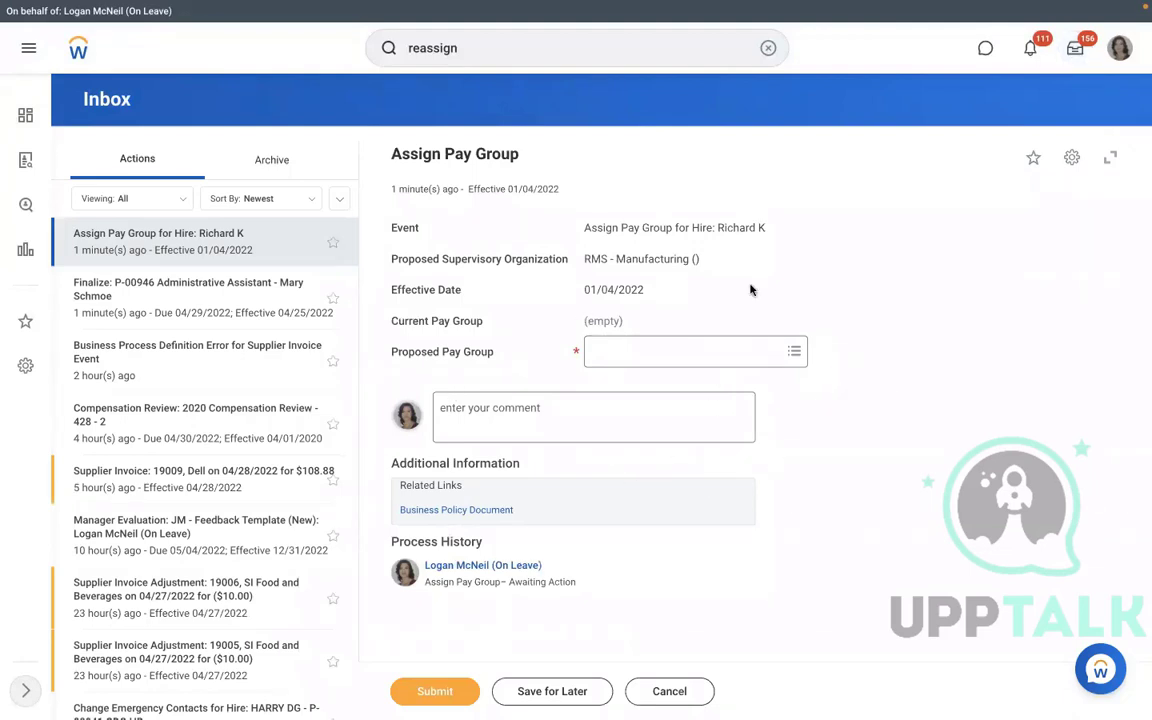
Pick RBS - Monthly PYG as proposed pay group, remove it, and discard the form.
{"action": "left_click", "coordinate": [652, 353]}
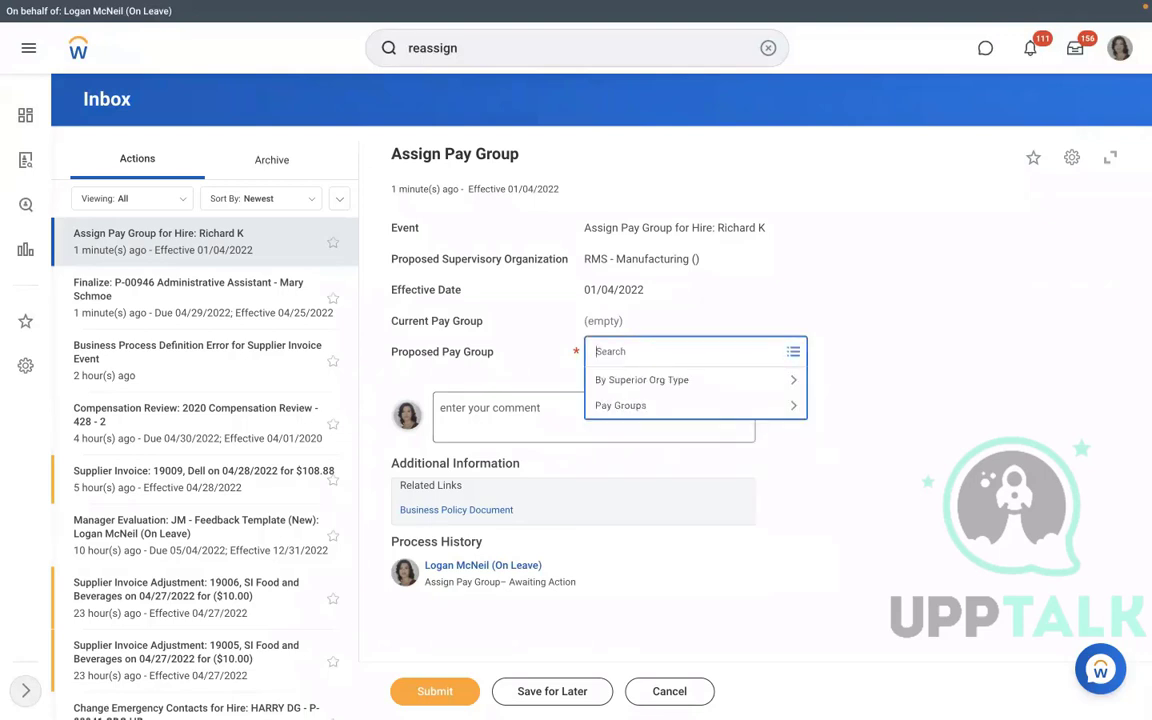
{"action": "type", "text": "rbs"}
{"action": "key", "text": "Return"}
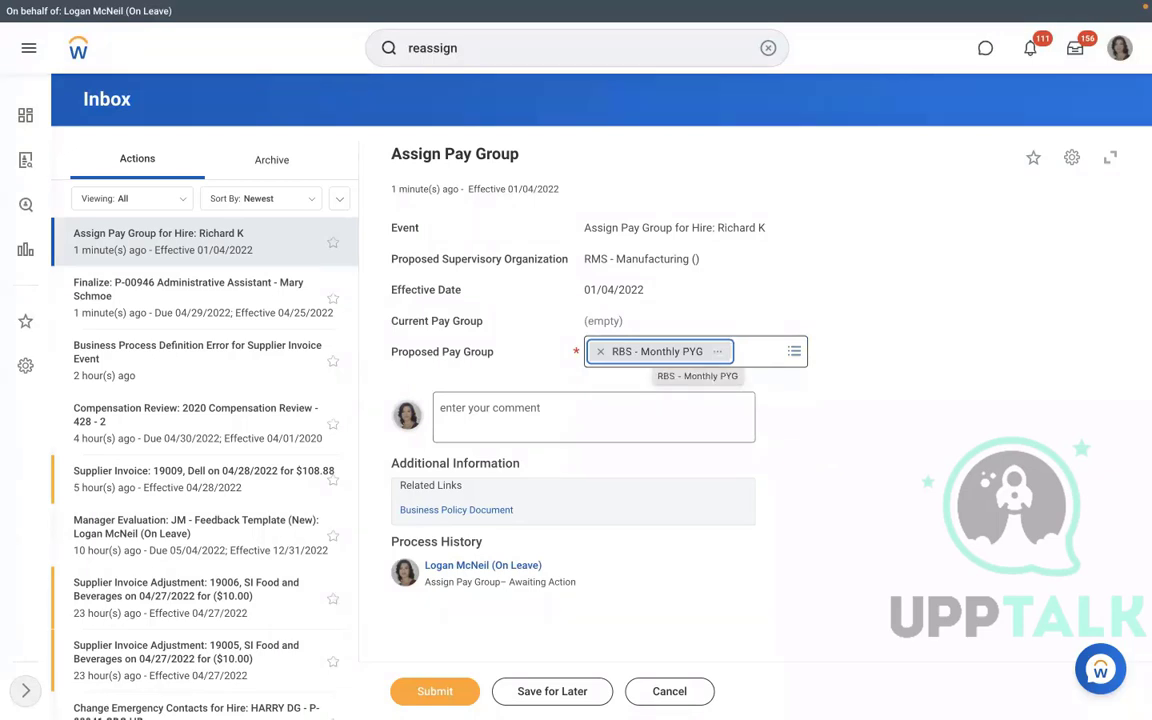
{"action": "left_click", "coordinate": [600, 353]}
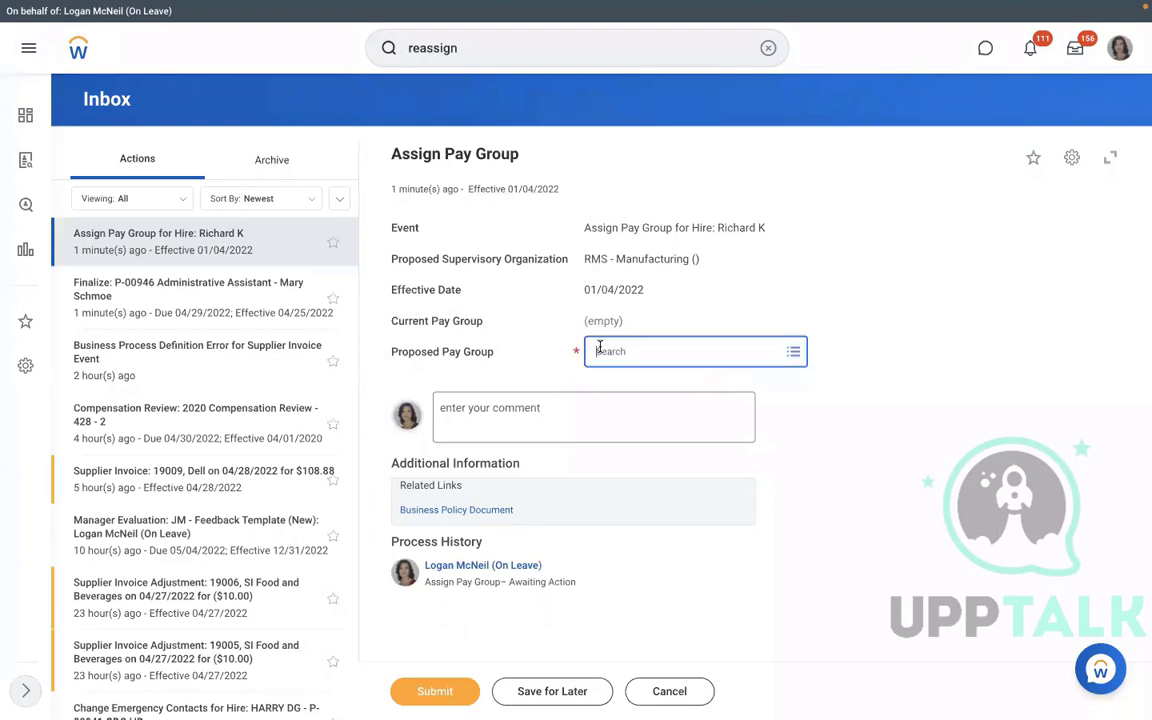
{"action": "left_click", "coordinate": [666, 691]}
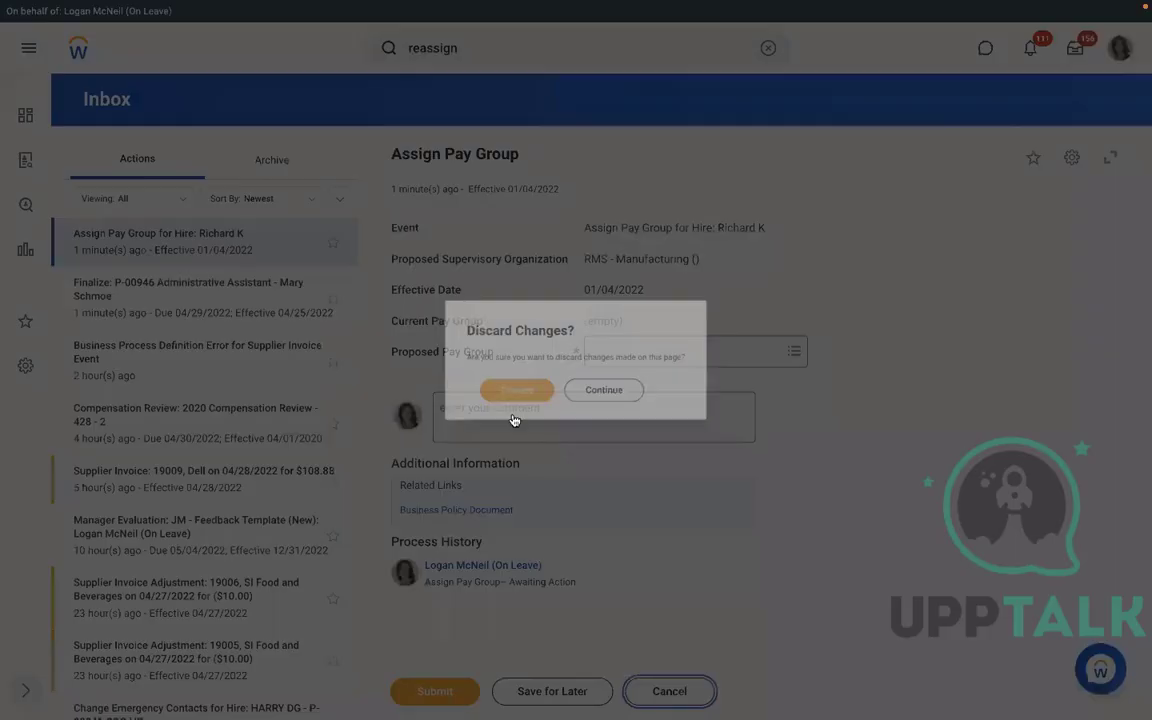
{"action": "left_click", "coordinate": [504, 395]}
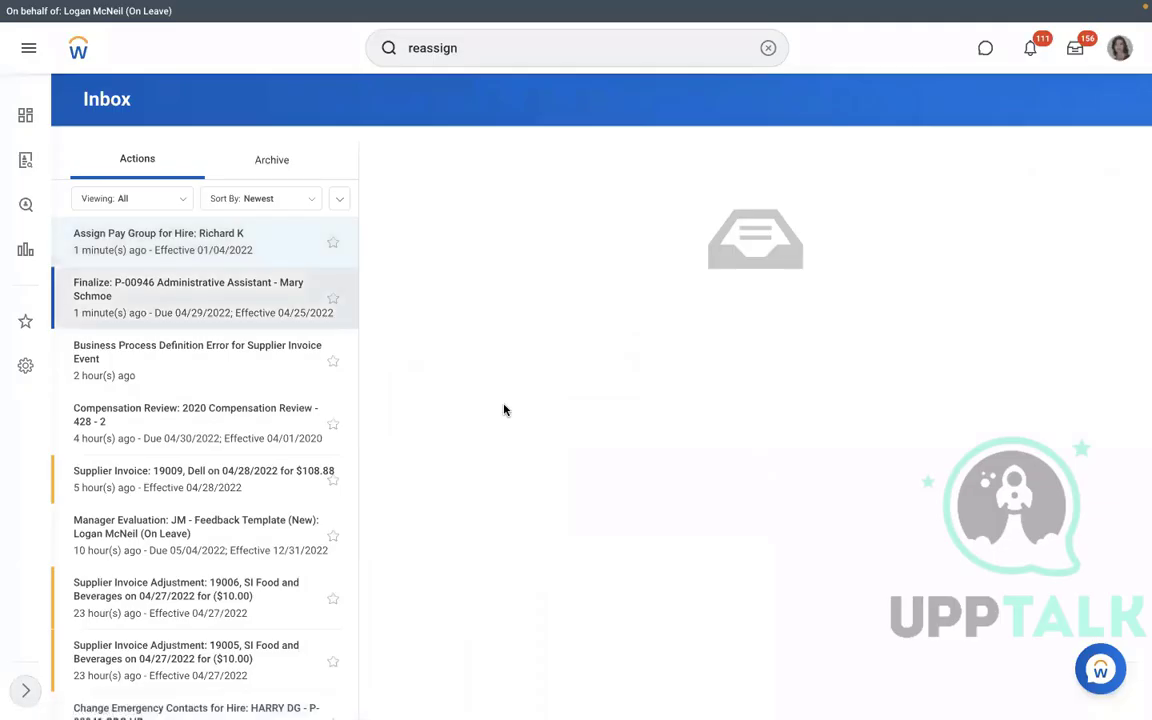
{"action": "left_click", "coordinate": [767, 48]}
{"action": "type", "text": "s"}
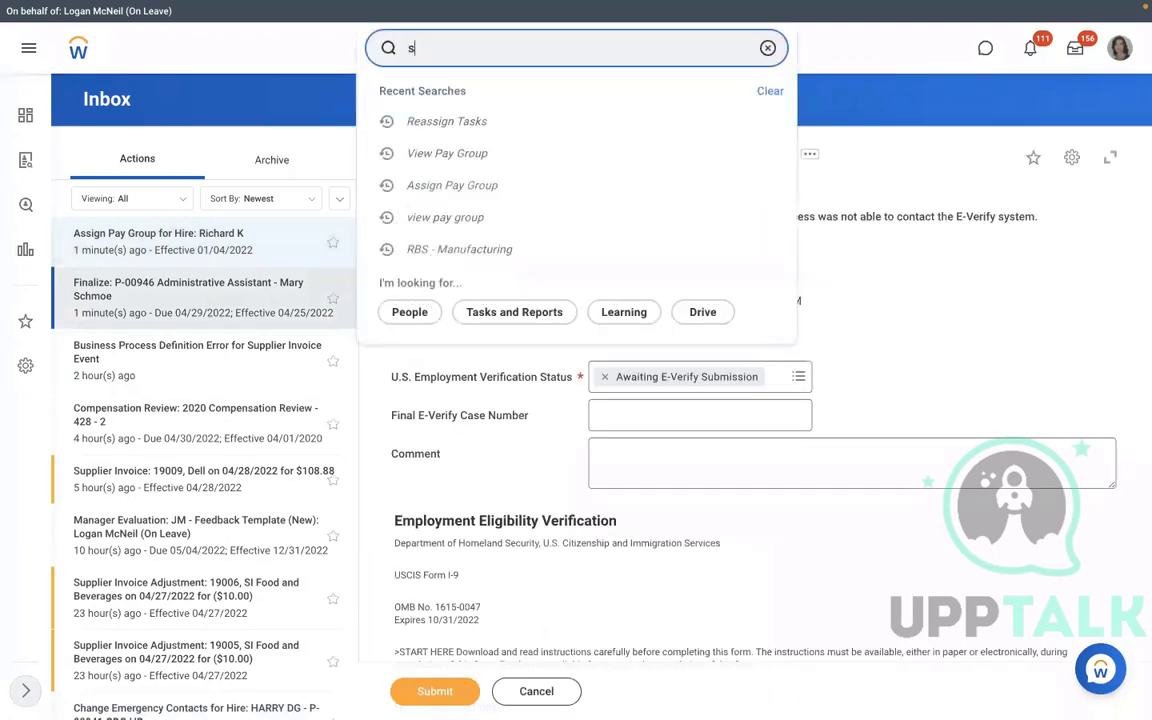
{"action": "type", "text": "up org:"}
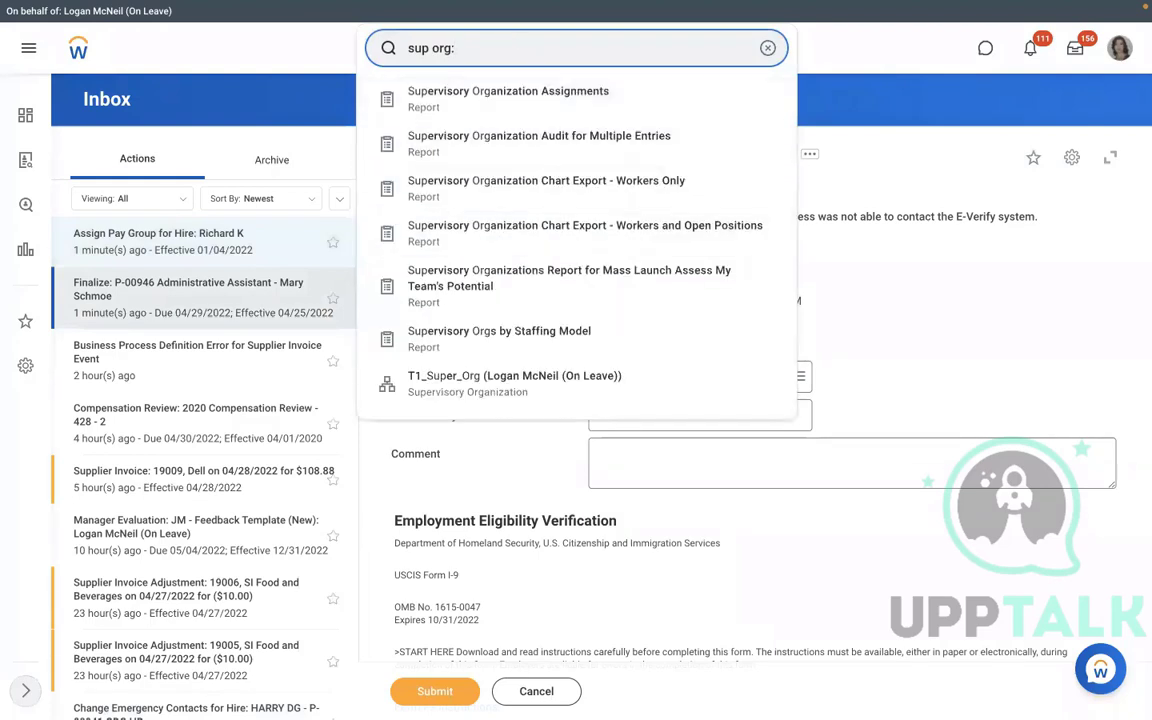
{"action": "type", "text": "rms"}
{"action": "left_click", "coordinate": [455, 100]}
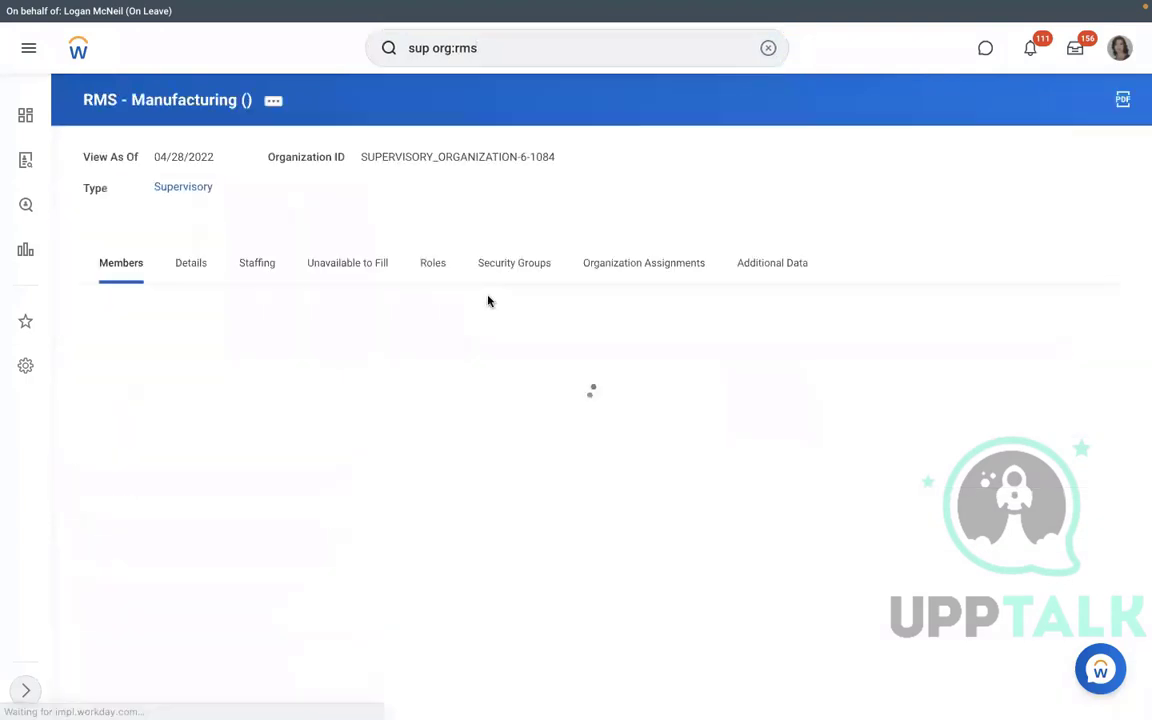
{"action": "left_click", "coordinate": [347, 263]}
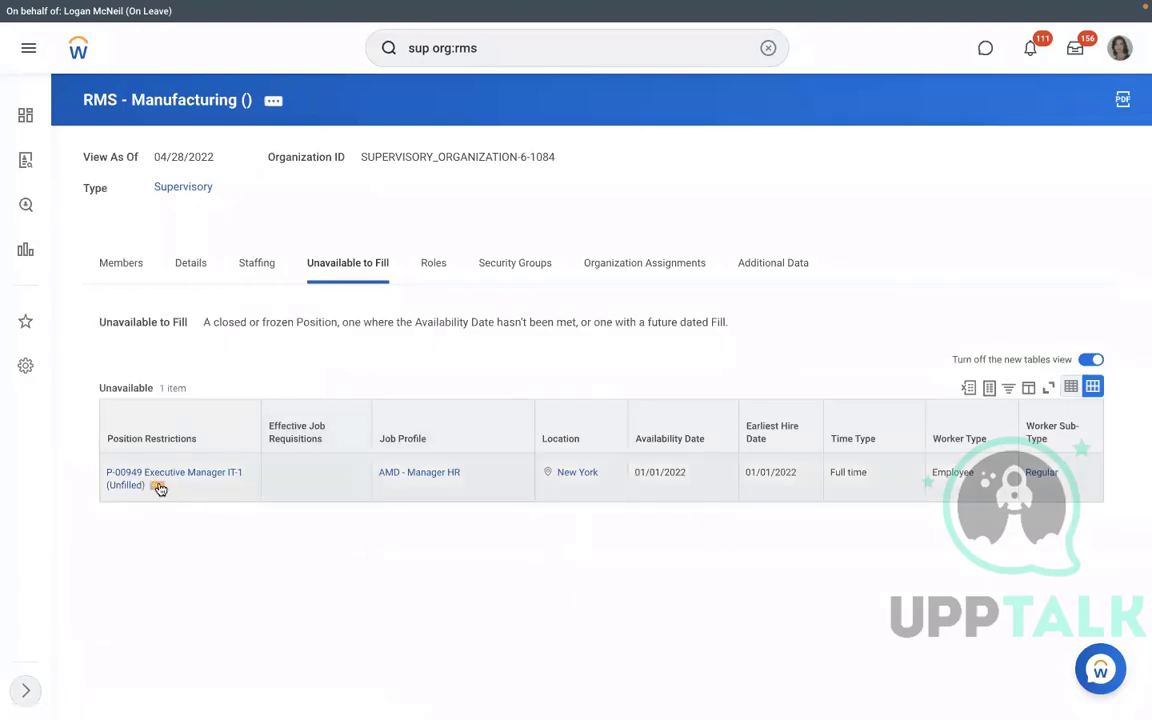
{"action": "left_click", "coordinate": [159, 488]}
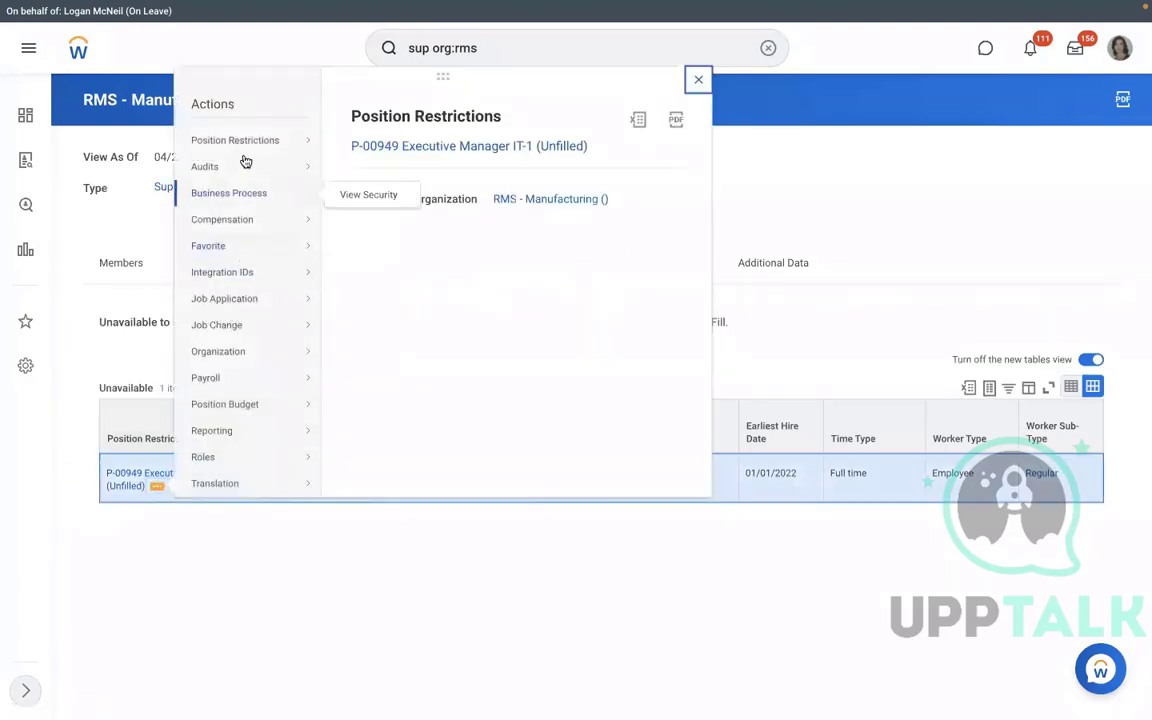
{"action": "mouse_move", "coordinate": [245, 146]}
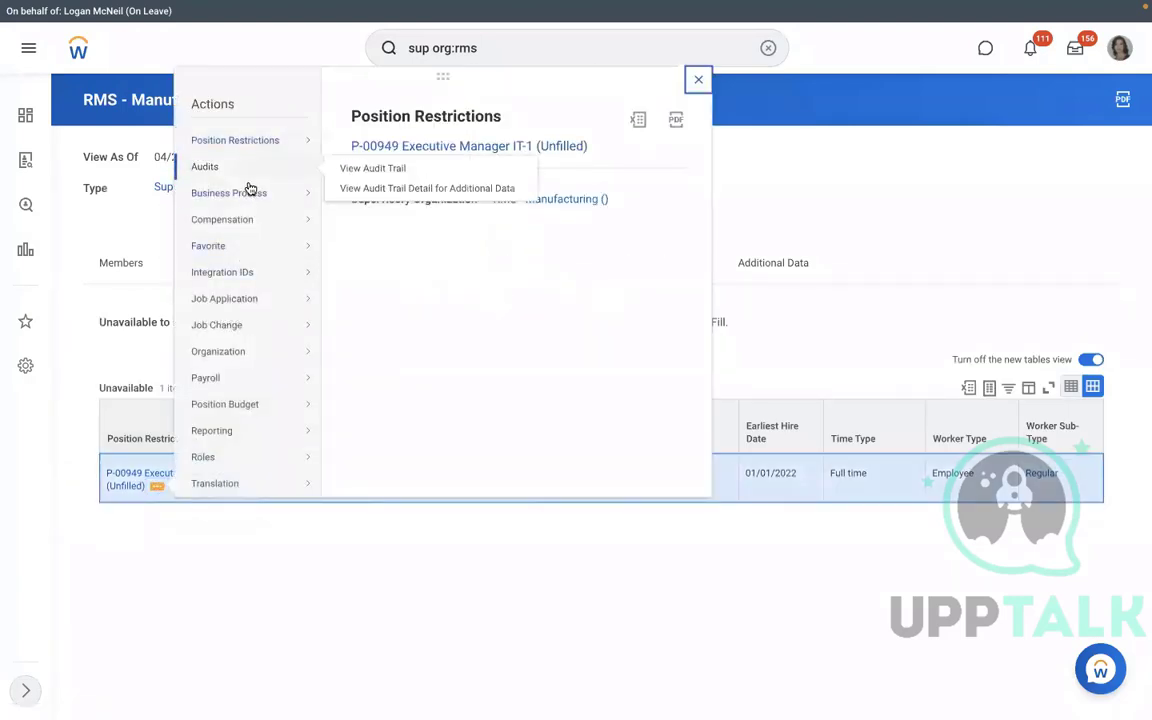
{"action": "left_click", "coordinate": [221, 573]}
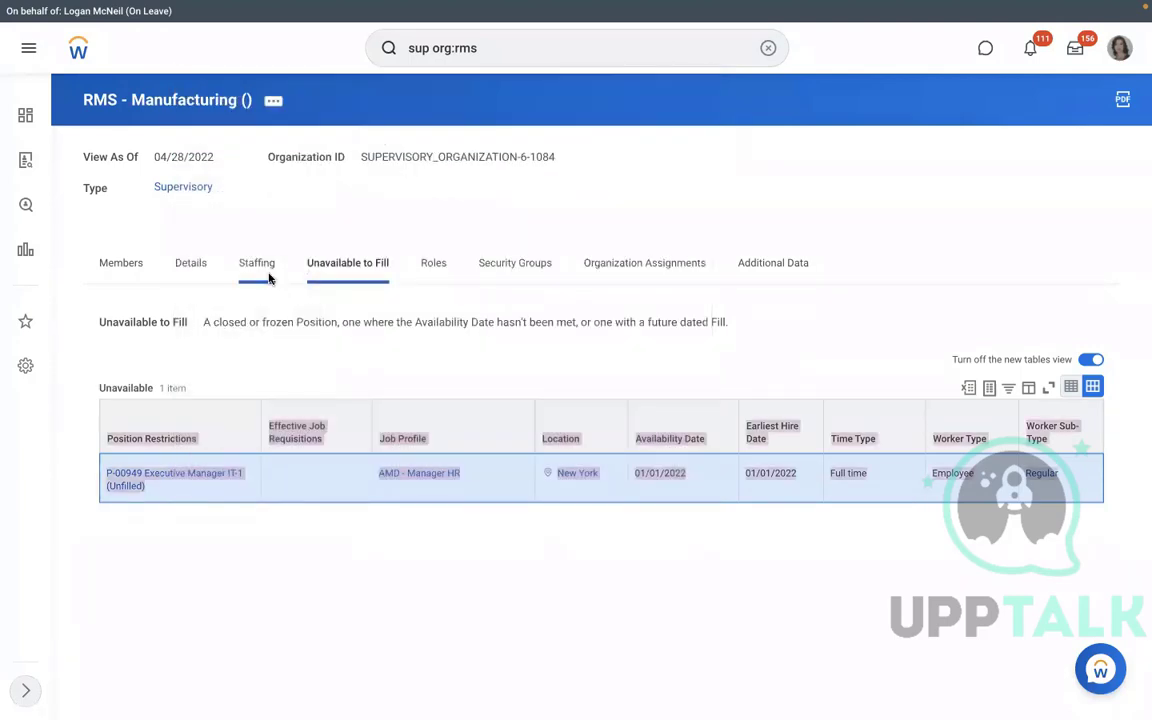
{"action": "left_click", "coordinate": [245, 256]}
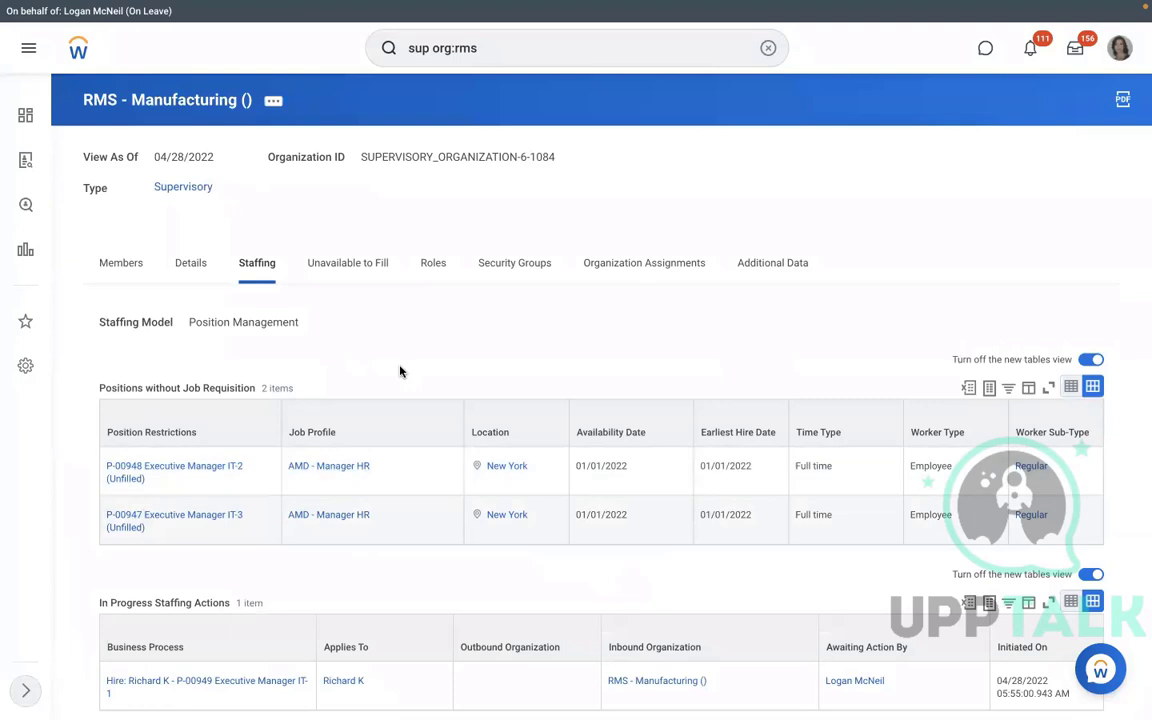
{"action": "scroll", "coordinate": [400, 371], "scroll_direction": "down", "scroll_amount": 1}
{"action": "scroll", "coordinate": [255, 545], "scroll_direction": "down", "scroll_amount": 1}
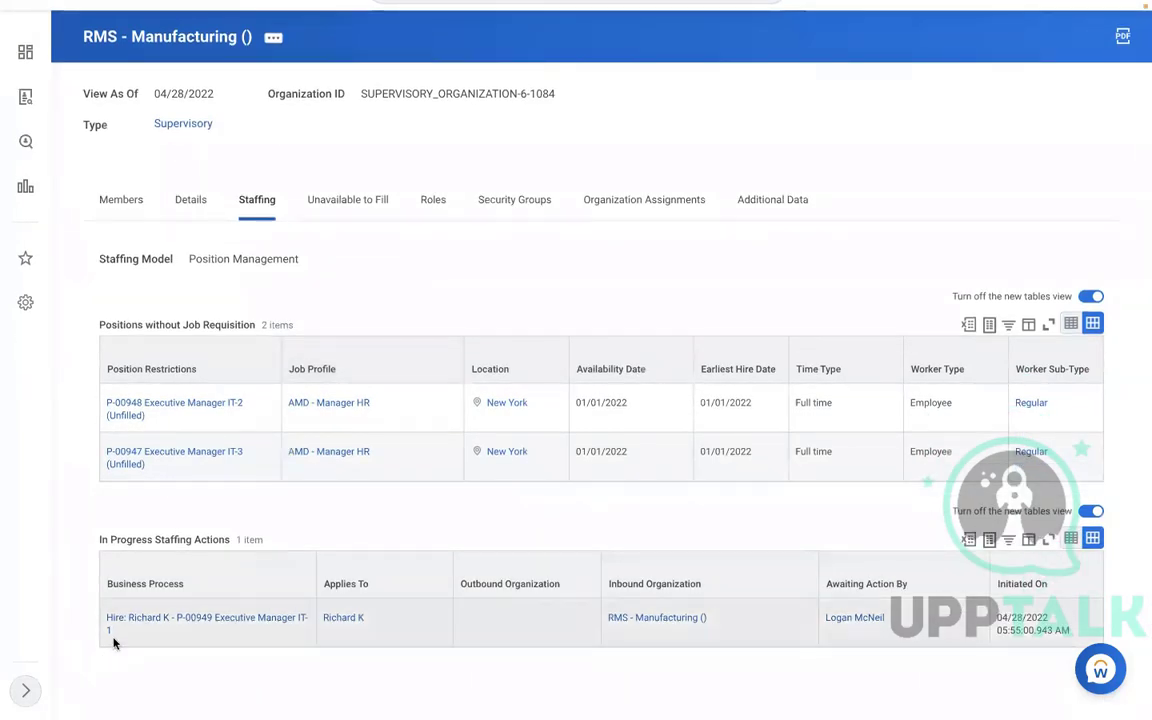
{"action": "left_click", "coordinate": [124, 634]}
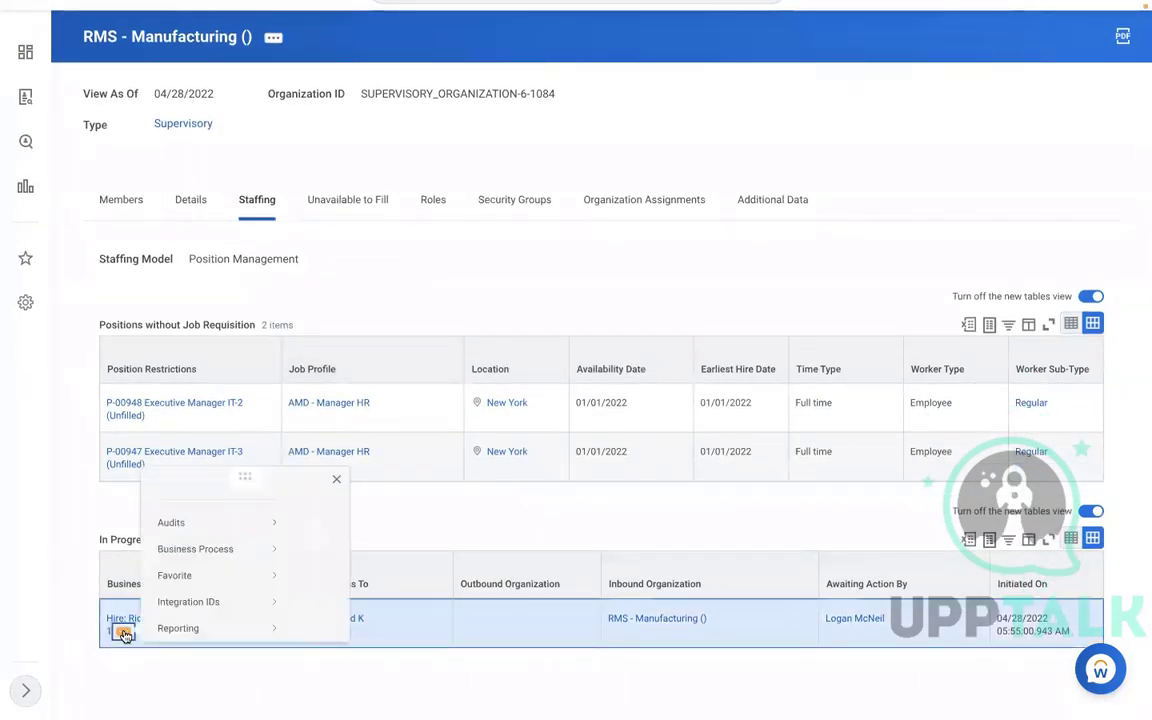
{"action": "mouse_move", "coordinate": [206, 509]}
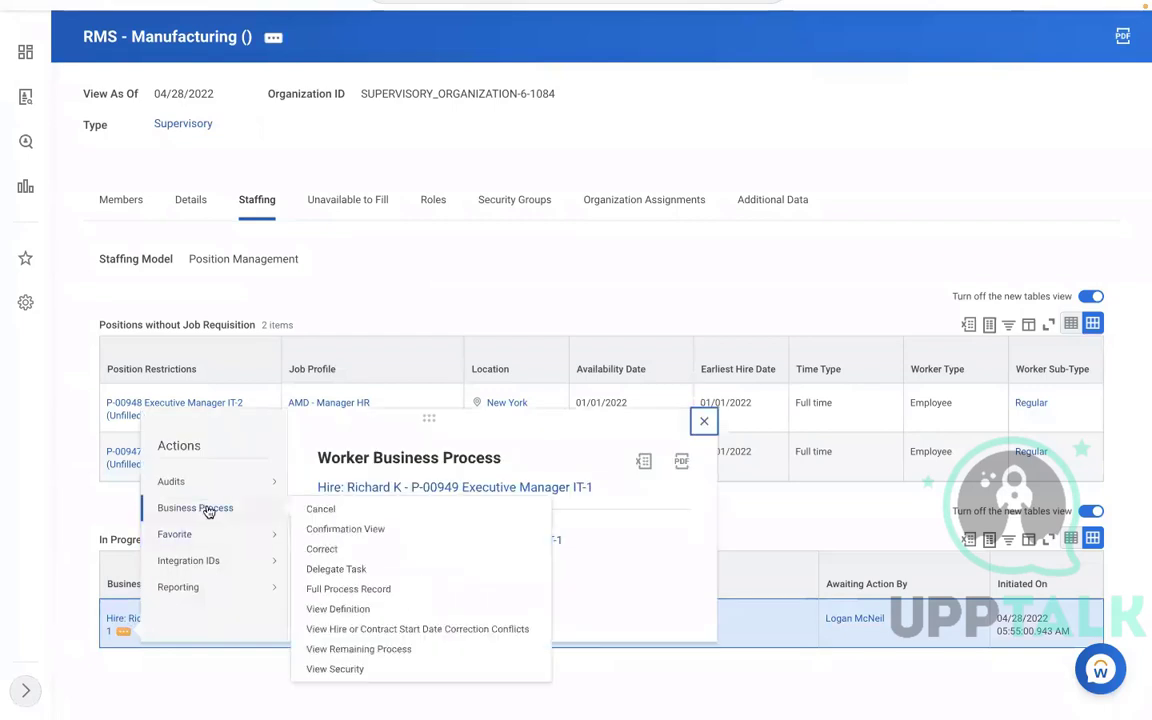
{"action": "left_click", "coordinate": [320, 511]}
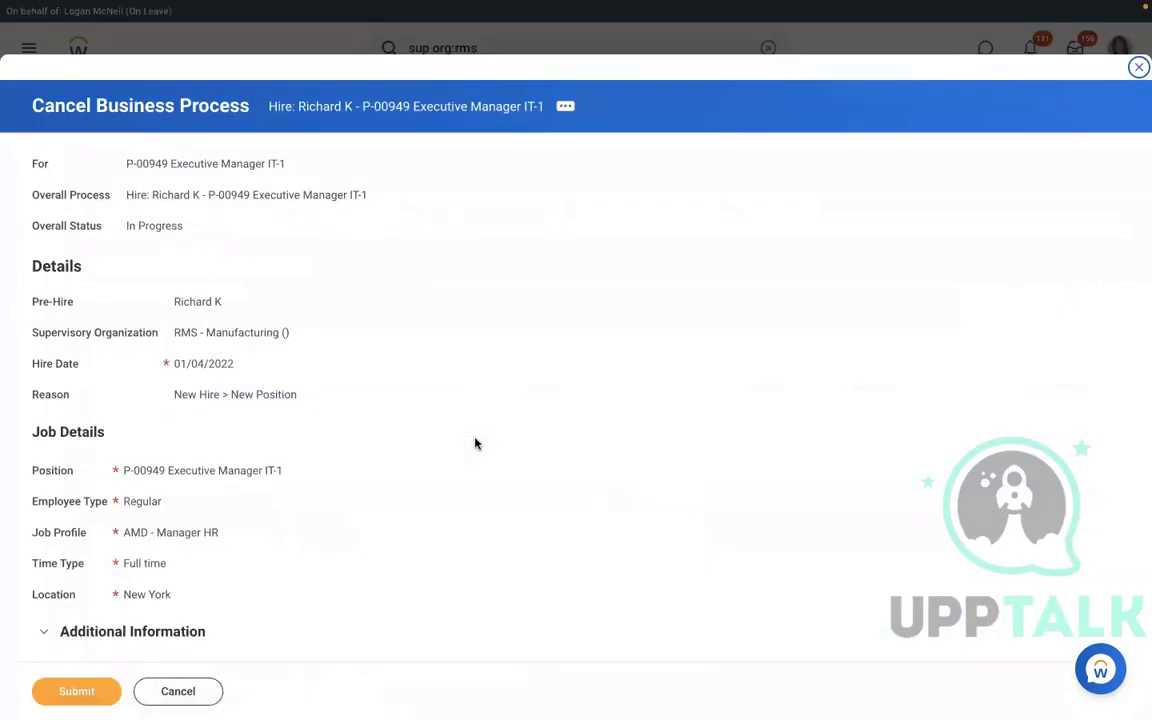
{"action": "left_click", "coordinate": [194, 694]}
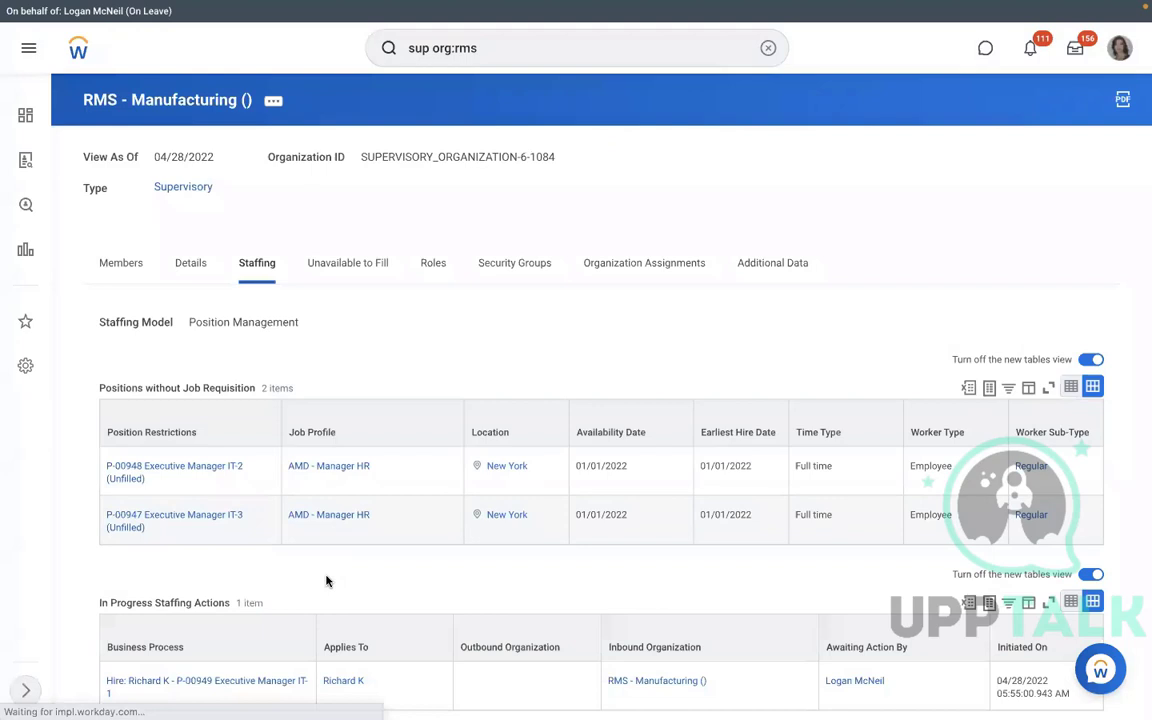
{"action": "scroll", "coordinate": [327, 584], "scroll_direction": "down", "scroll_amount": 1}
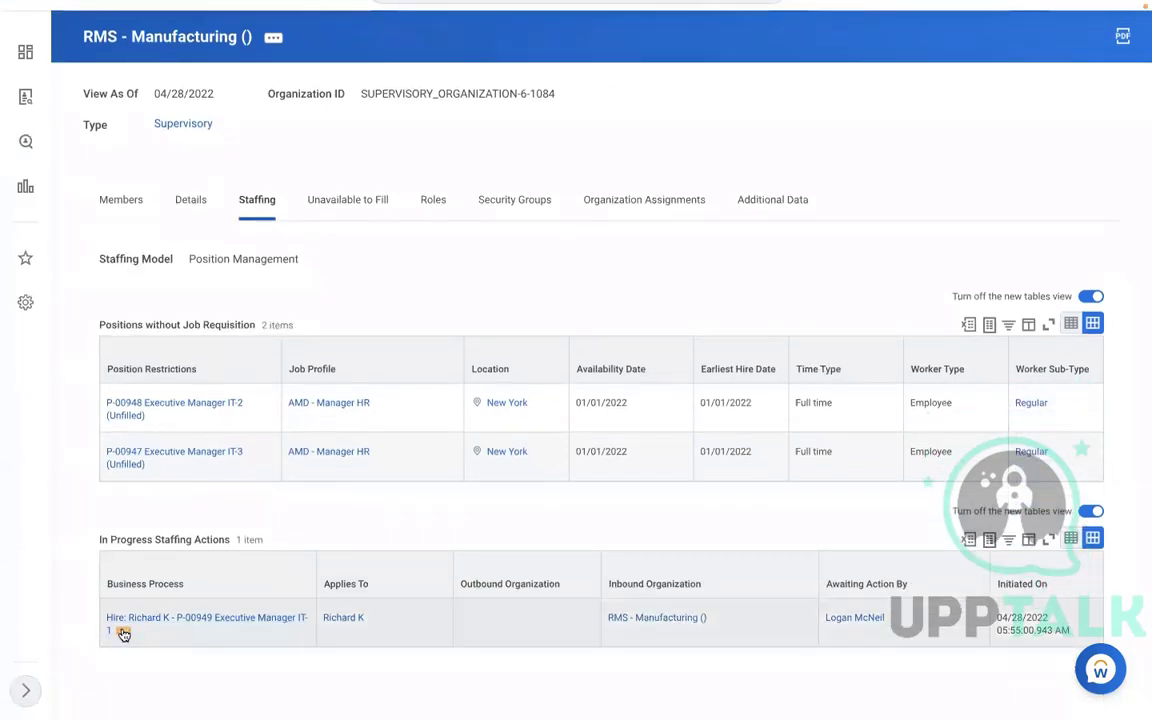
{"action": "right_click", "coordinate": [122, 633]}
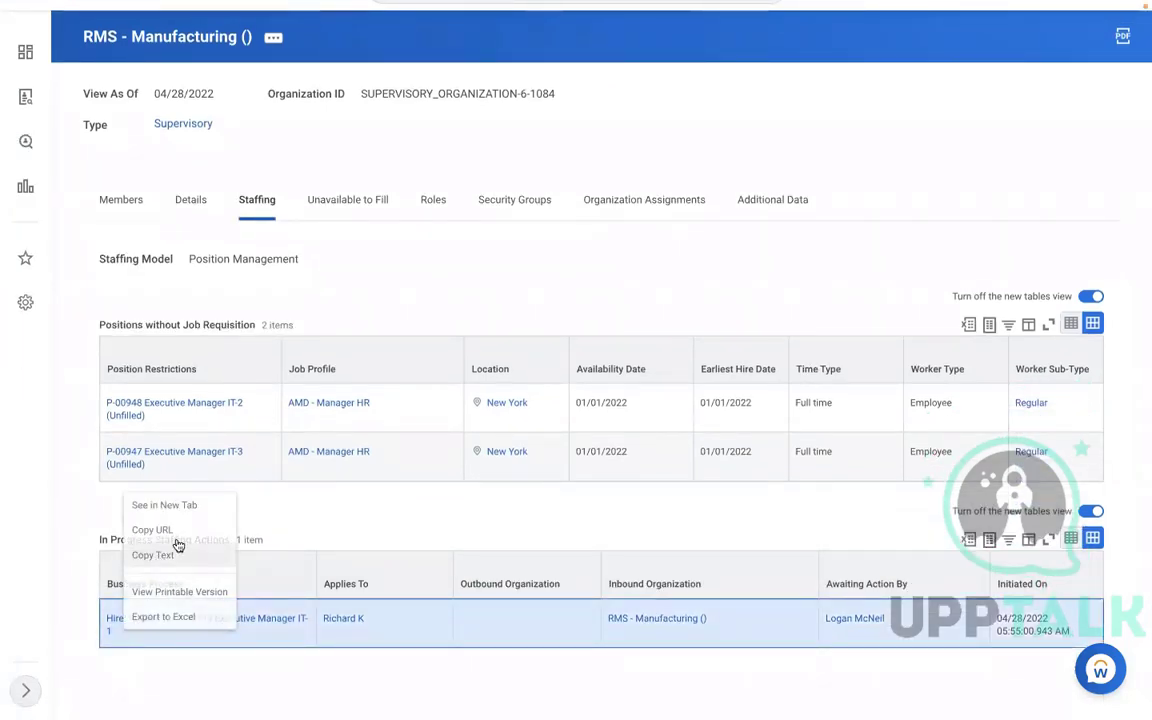
{"action": "left_click", "coordinate": [175, 548]}
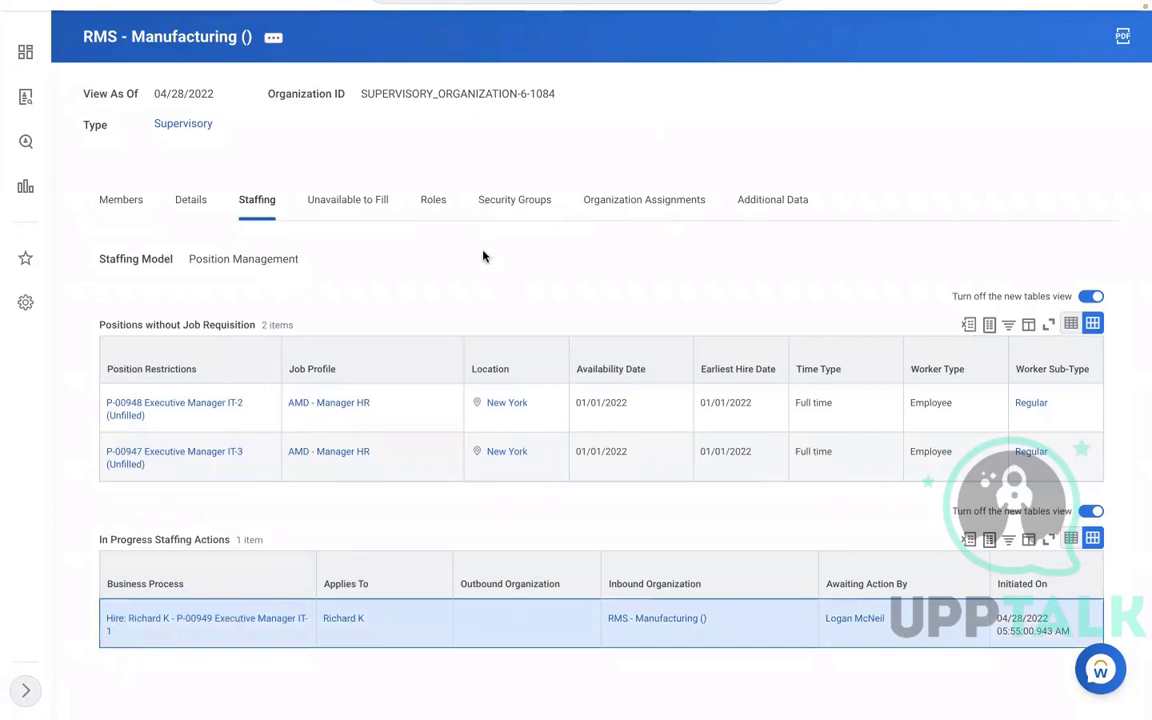
{"action": "scroll", "coordinate": [483, 256], "scroll_direction": "up", "scroll_amount": 1}
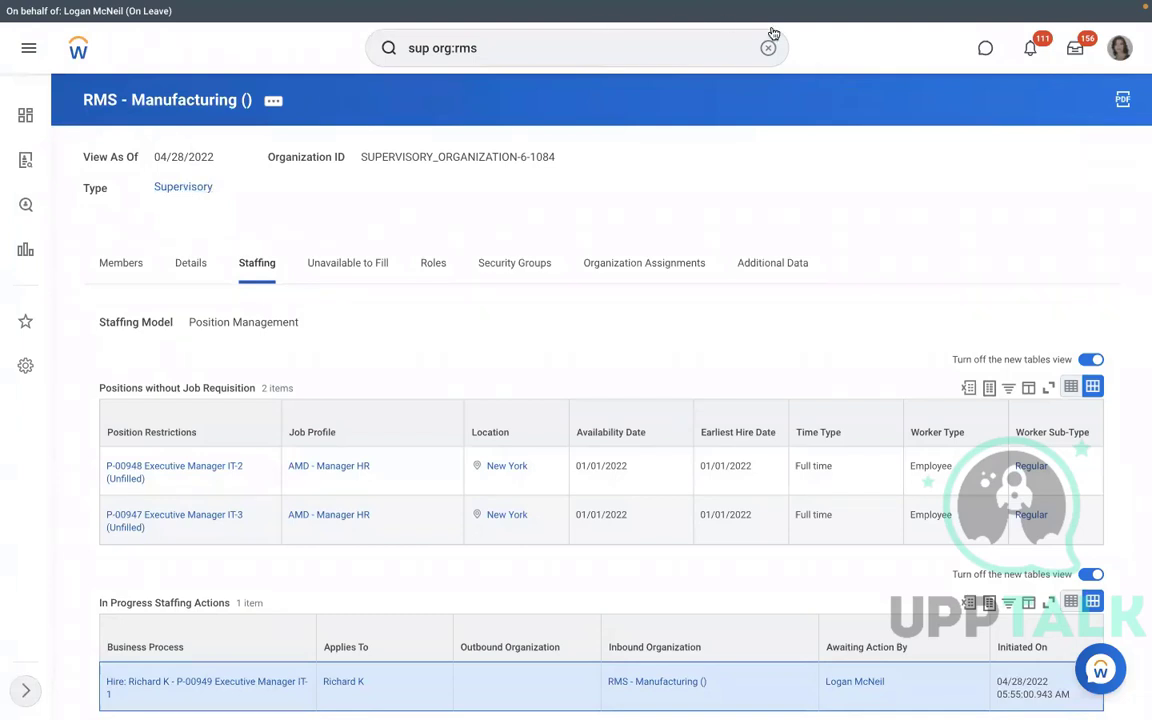
Open the View Pay Group report via search.
{"action": "left_click", "coordinate": [690, 45]}
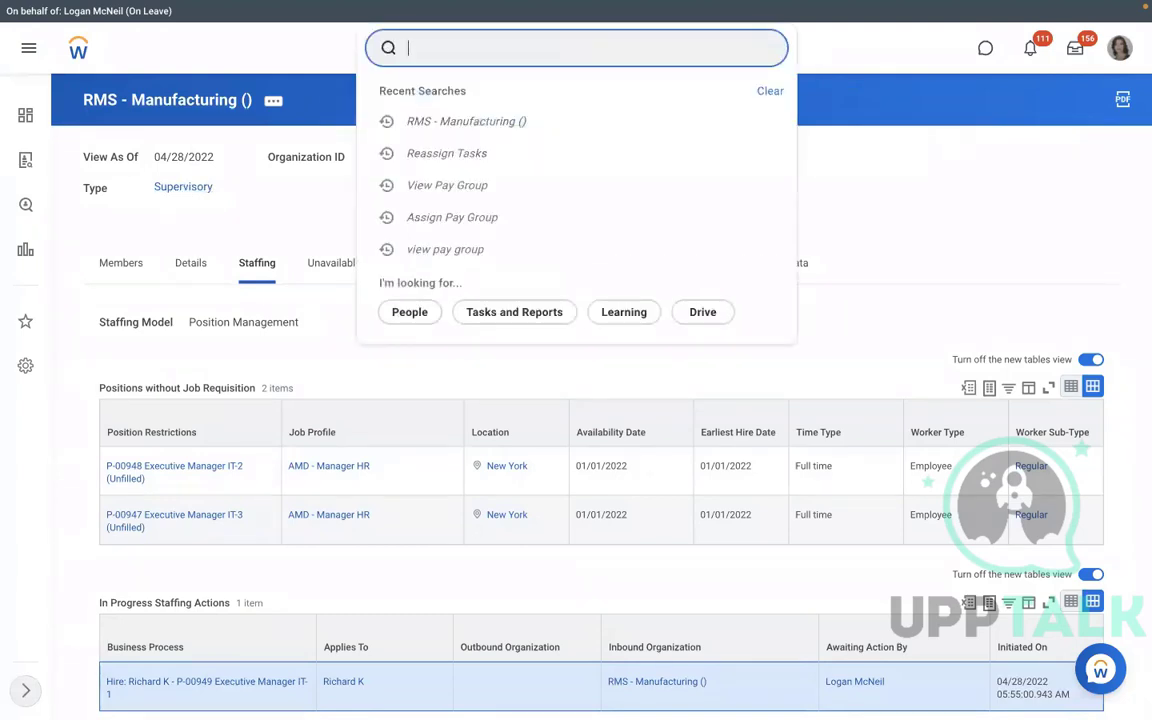
{"action": "type", "text": "view pay group"}
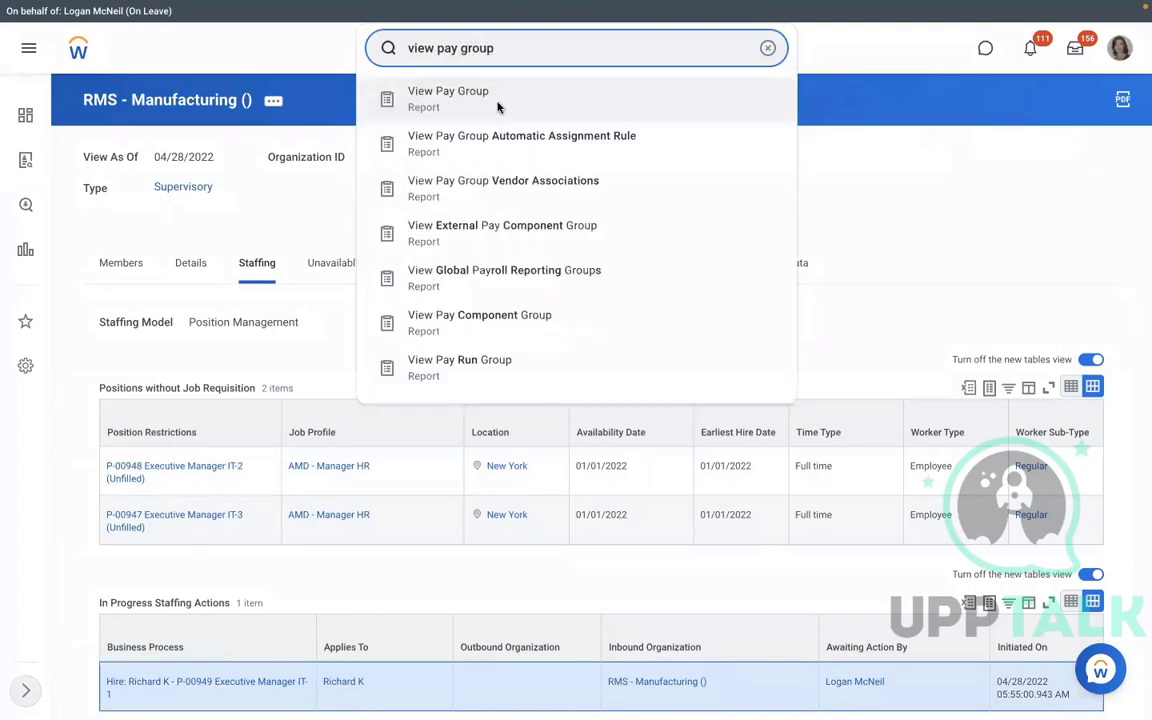
{"action": "left_click", "coordinate": [498, 107]}
Select RBS - Monthly PYG and open its RBS - PYG Automatic Assignment rule from the Pay Group tab.
{"action": "left_click", "coordinate": [458, 207]}
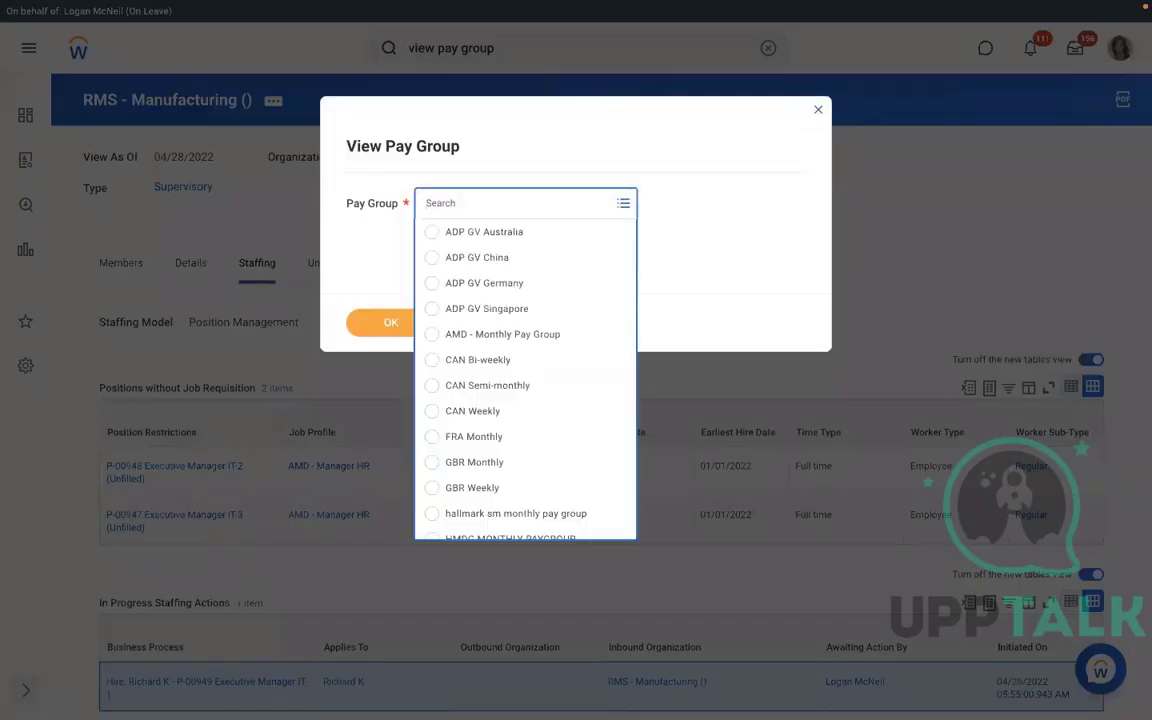
{"action": "type", "text": "rms"}
{"action": "key", "text": "Return"}
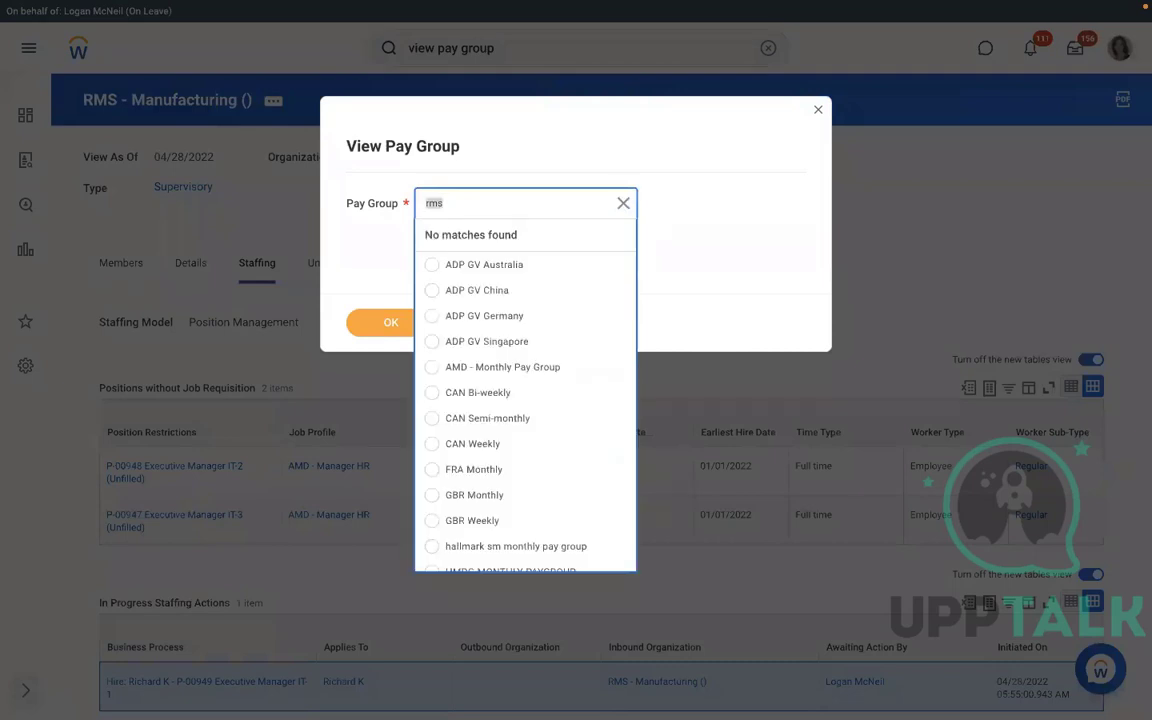
{"action": "type", "text": "rm"}
{"action": "key", "text": "Return"}
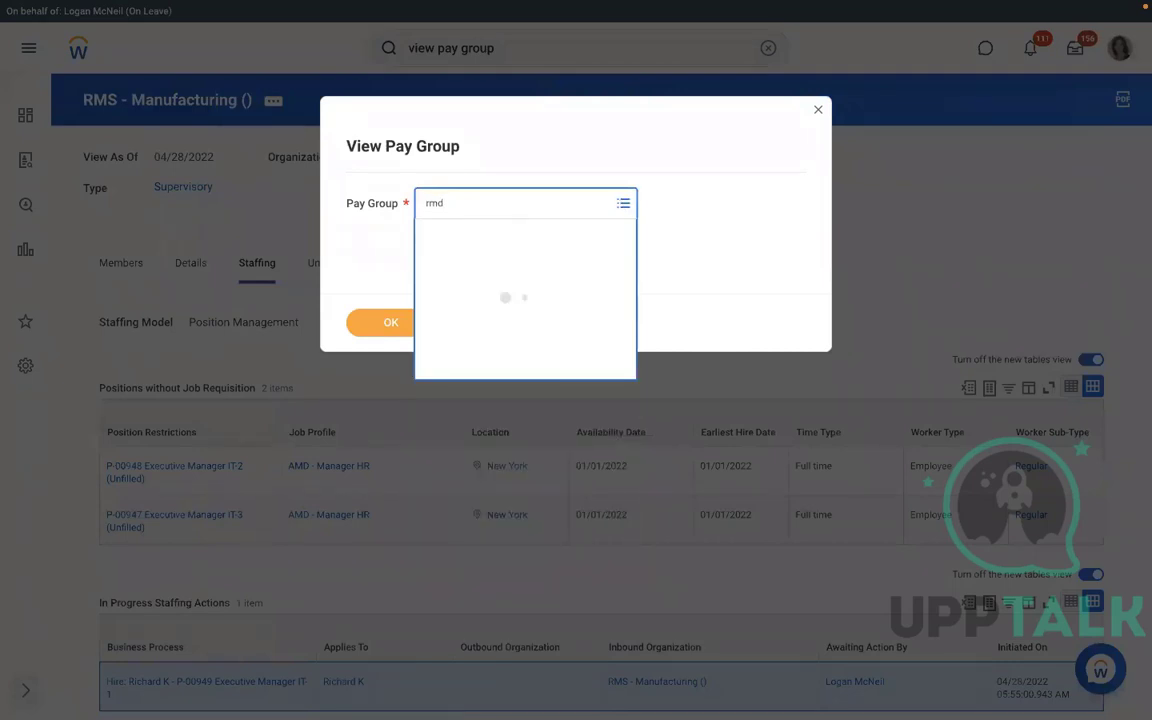
{"action": "type", "text": "rbs"}
{"action": "key", "text": "Return"}
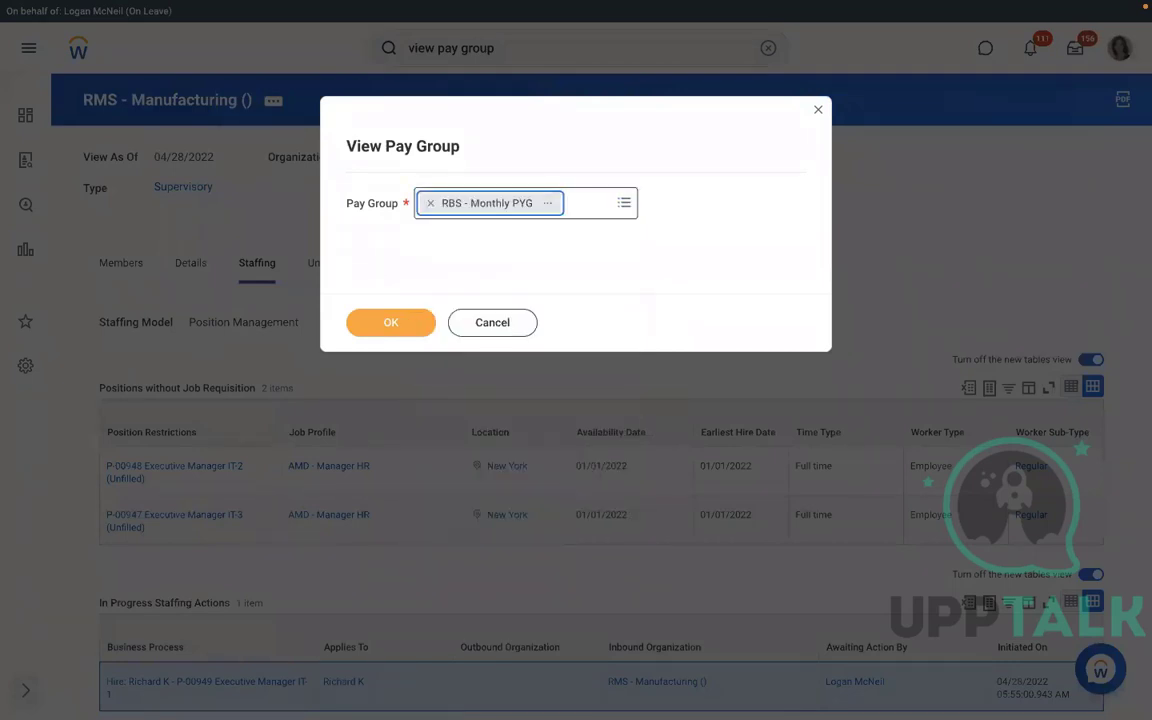
{"action": "left_click", "coordinate": [375, 325]}
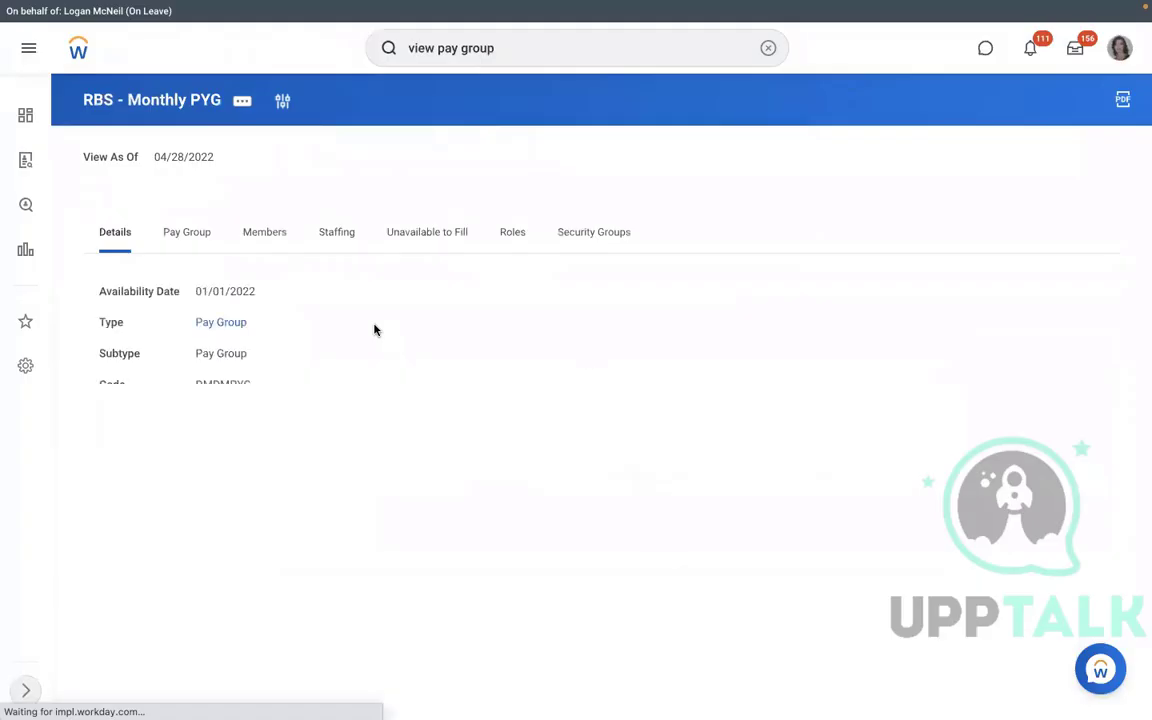
{"action": "left_click", "coordinate": [184, 234]}
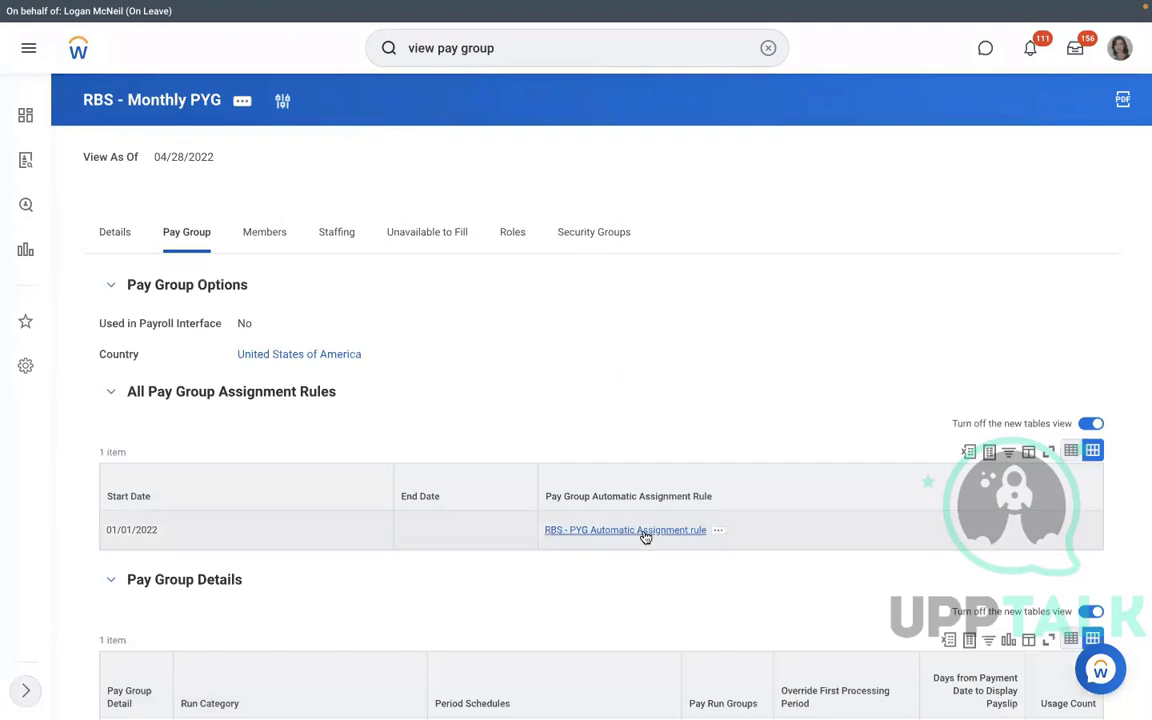
{"action": "left_click", "coordinate": [643, 534]}
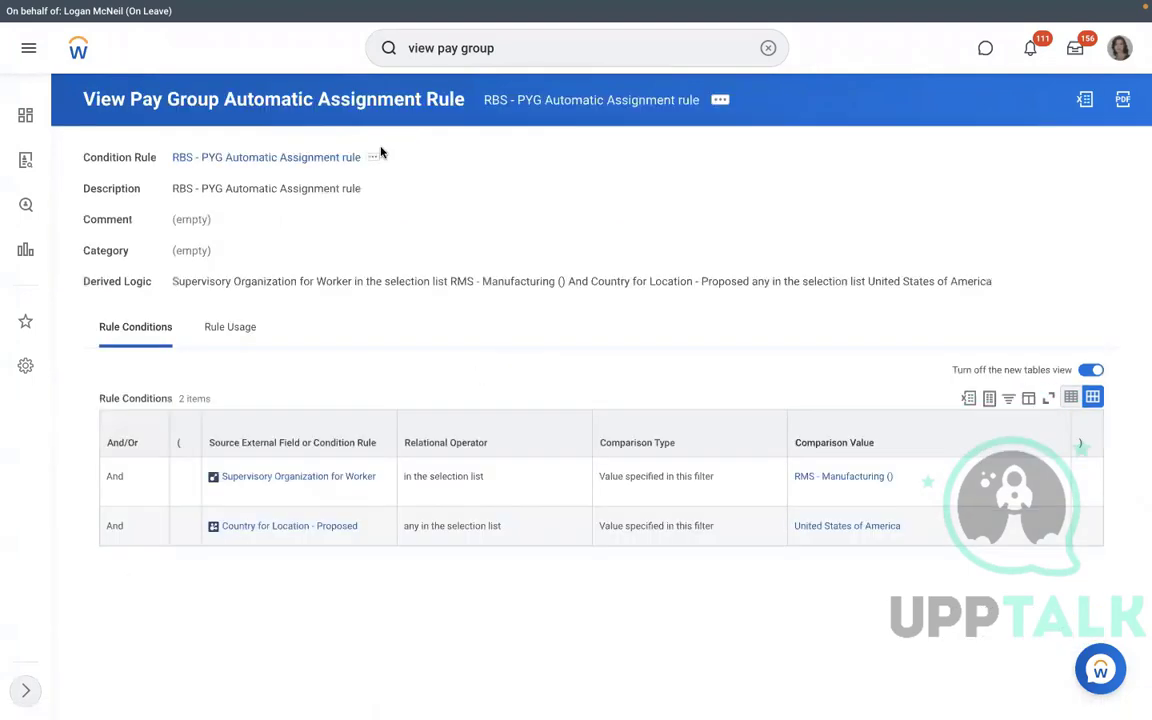
Test the RBS - PYG Automatic Assignment rule against the new hire's Assign Pay Group event, getting No.
{"action": "left_click", "coordinate": [720, 102]}
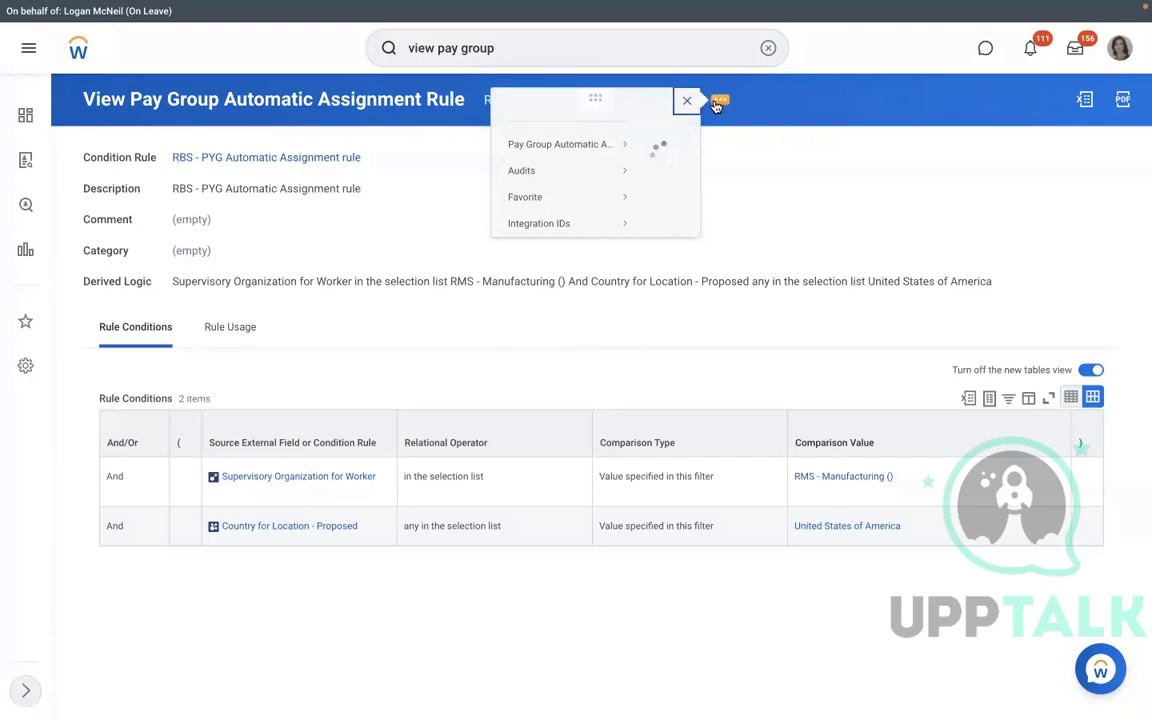
{"action": "mouse_move", "coordinate": [108, 161]}
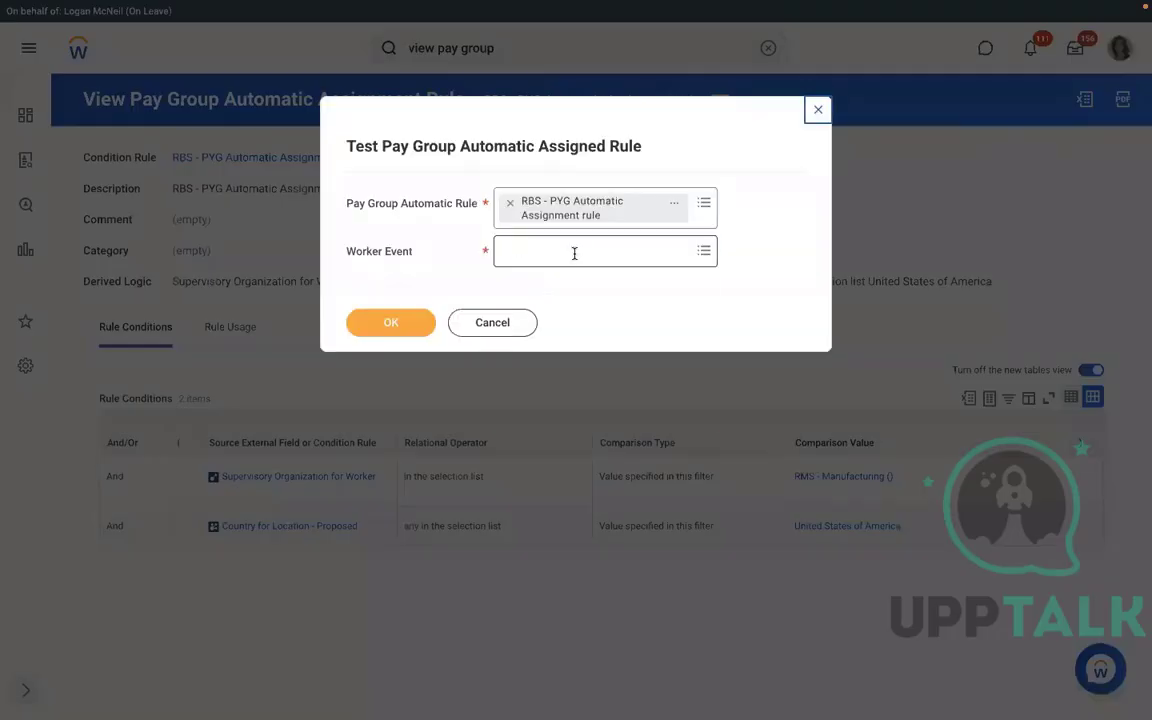
{"action": "left_click", "coordinate": [573, 252]}
{"action": "type", "text": "Richard K - P-00959 Executive Manager IT-1"}
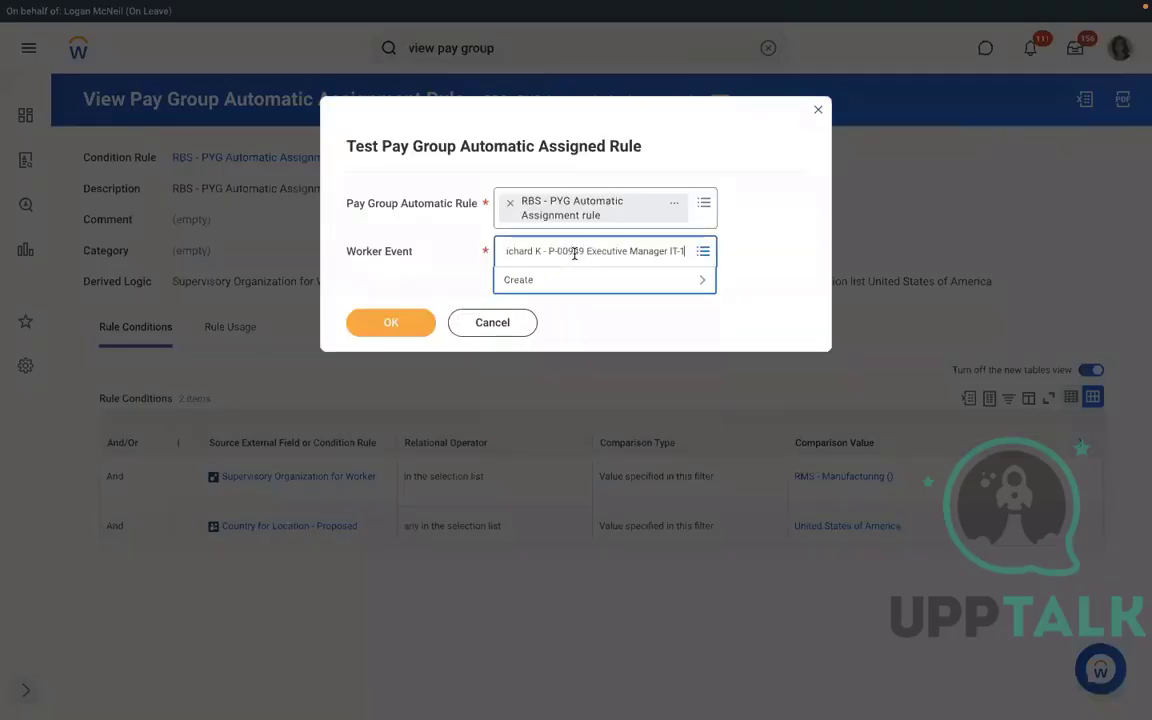
{"action": "key", "text": "Return"}
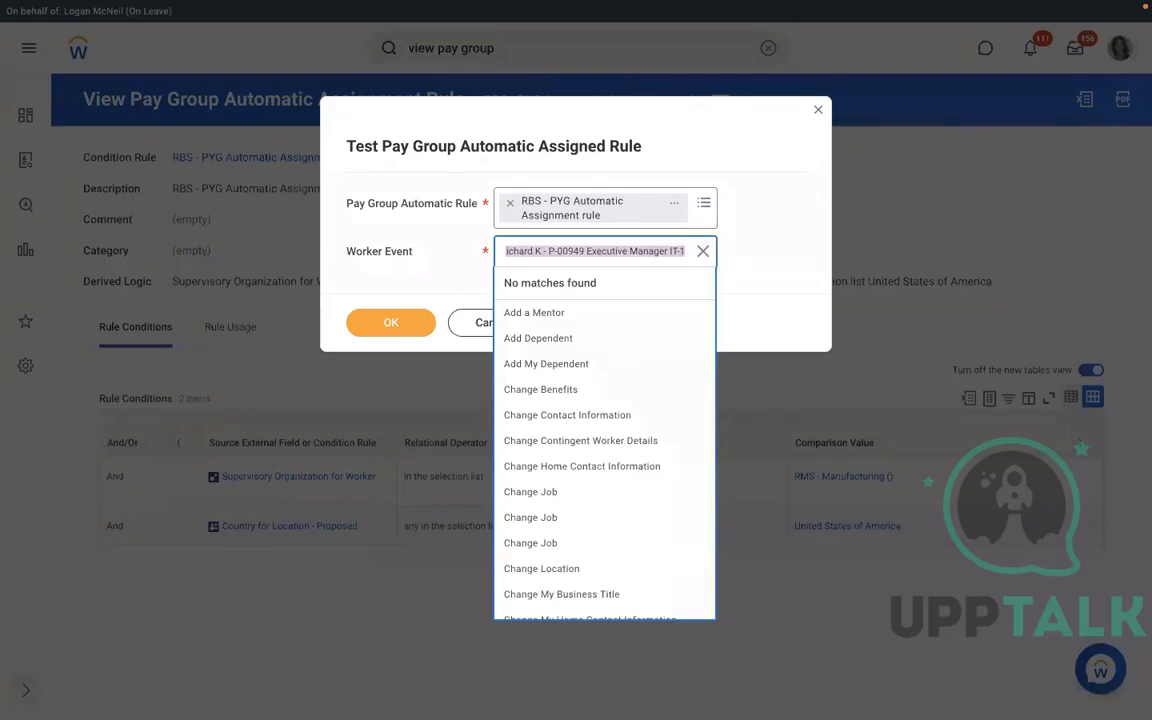
{"action": "type", "text": "richar"}
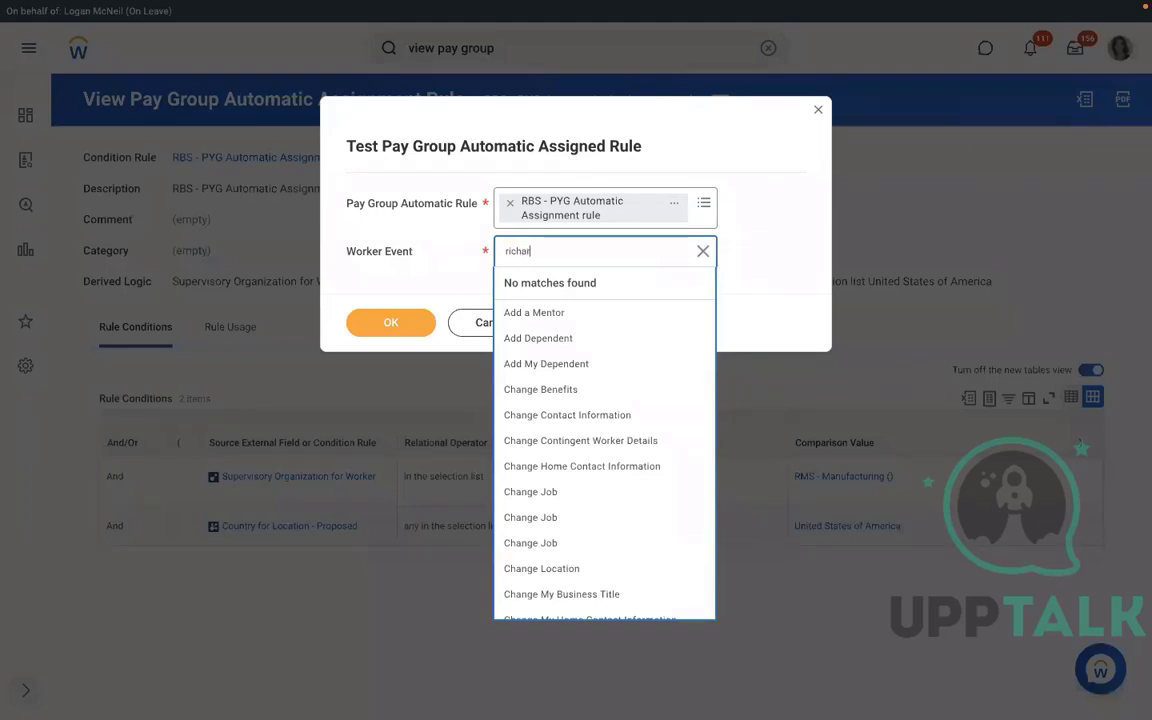
{"action": "type", "text": "d k"}
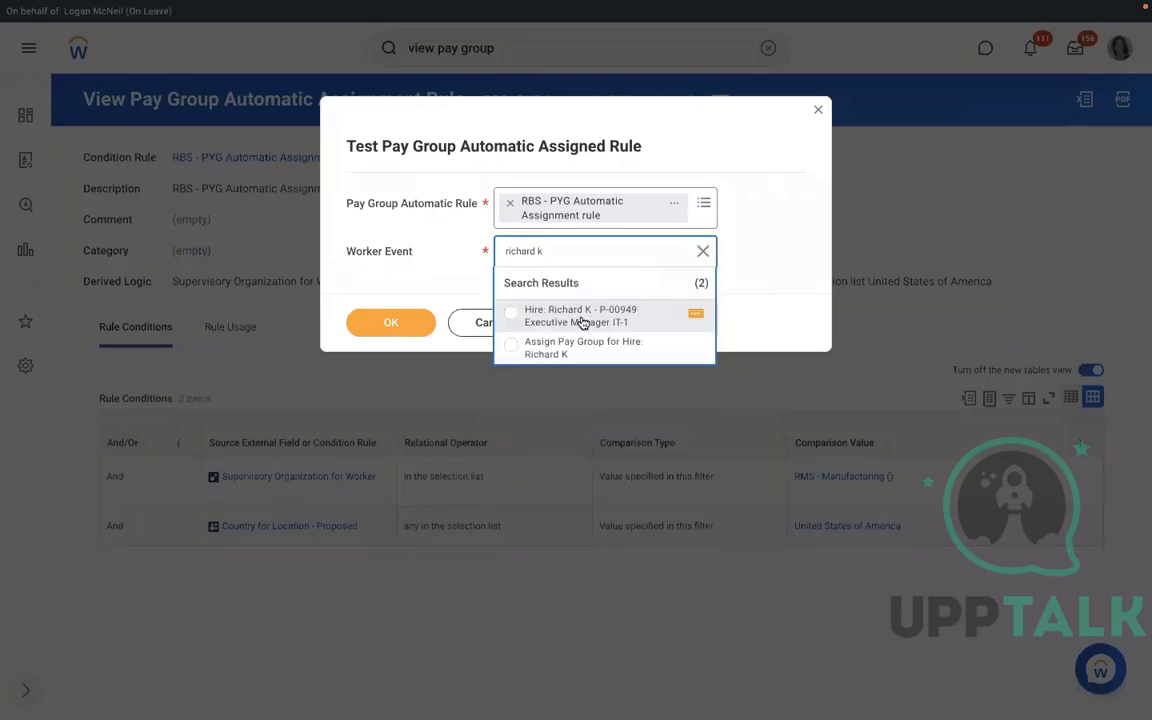
{"action": "left_click", "coordinate": [565, 352]}
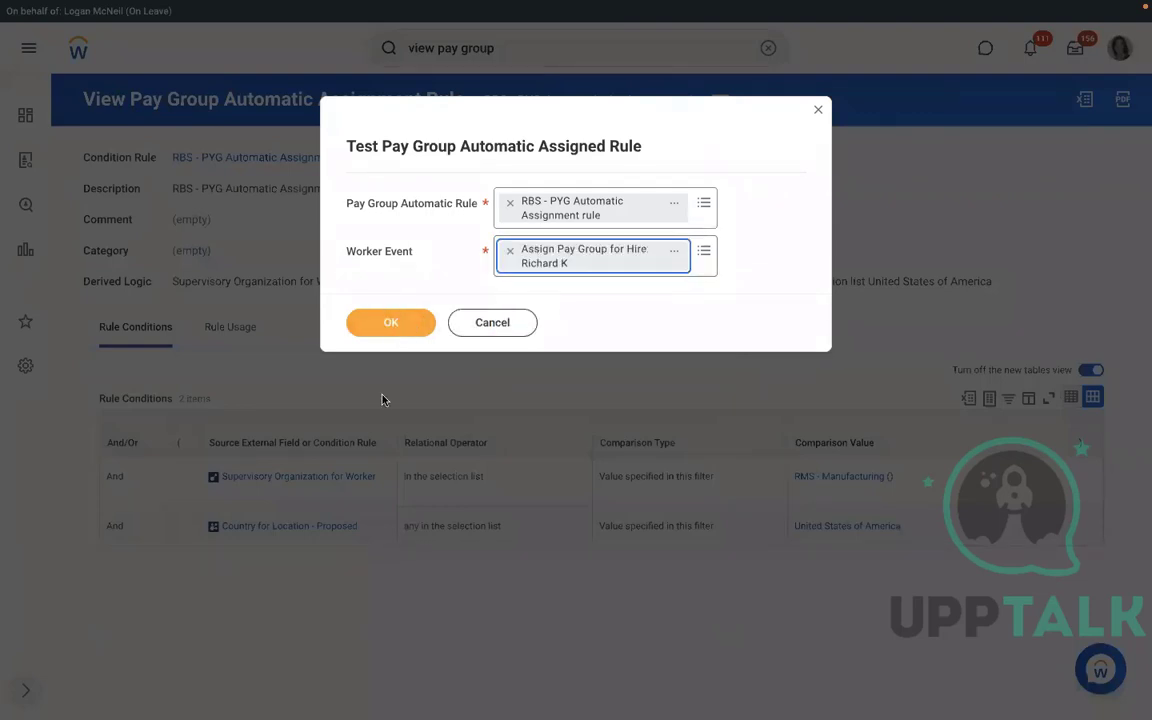
{"action": "left_click", "coordinate": [401, 326]}
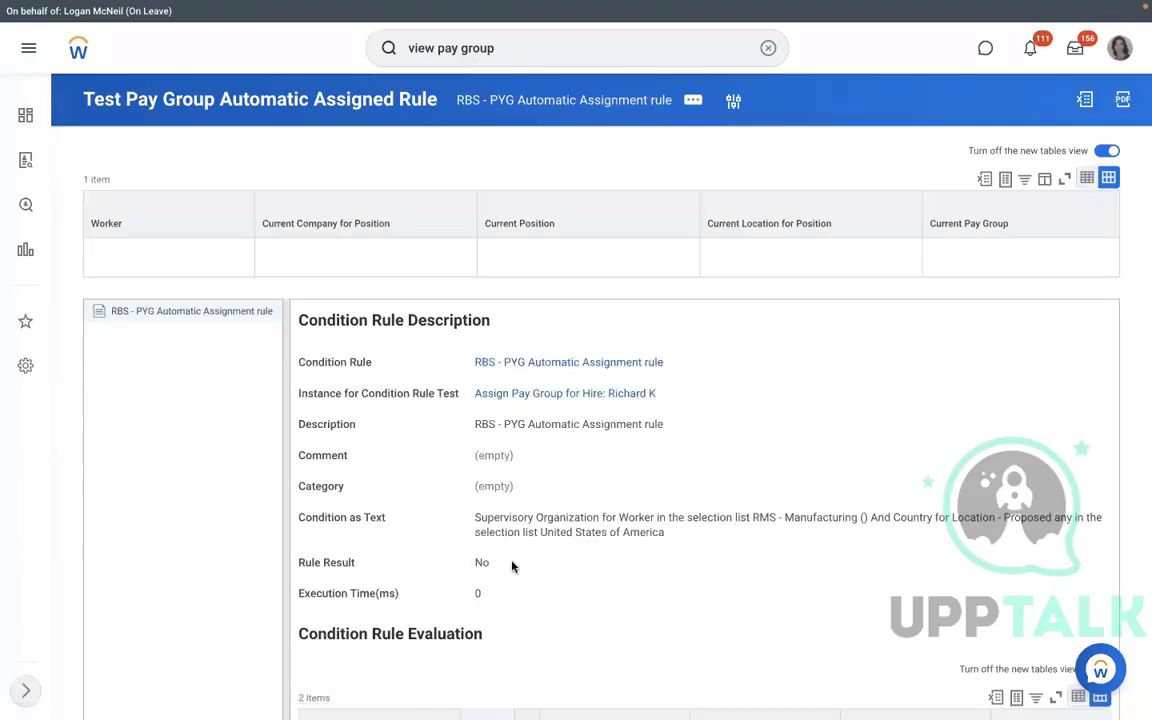
{"action": "left_click_drag", "start_coordinate": [512, 563], "coordinate": [451, 564]}
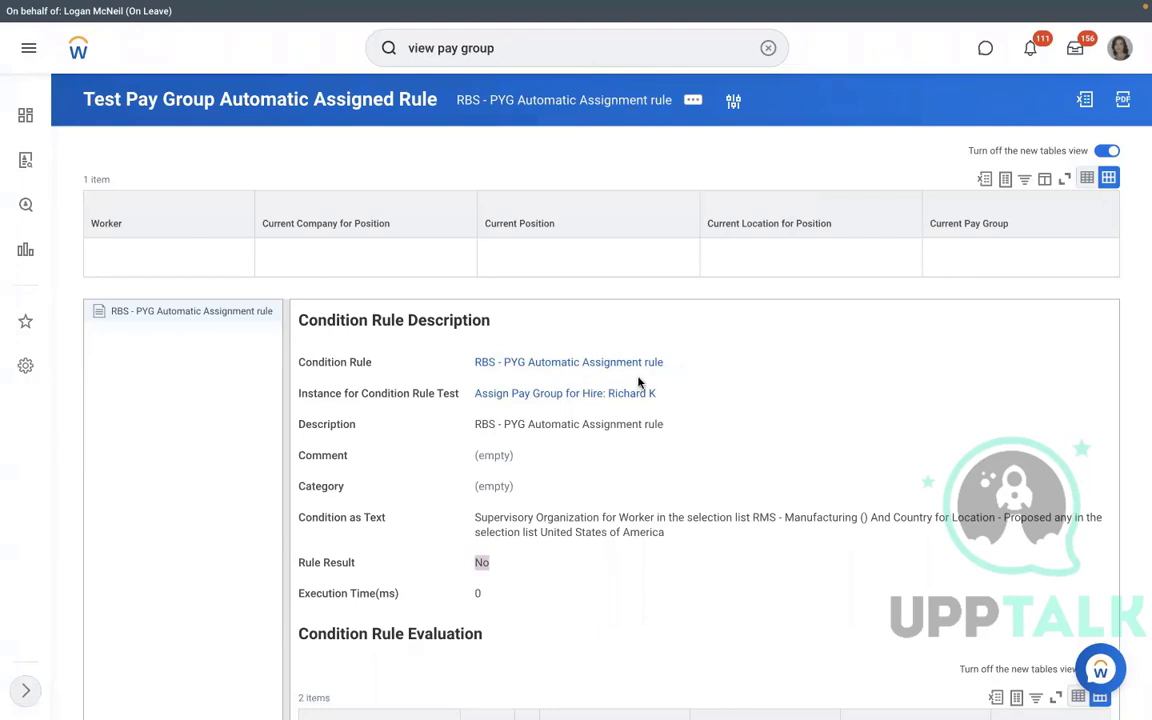
Open the RBS - PYG Automatic Assignment rule from the test results to view its two conditions.
{"action": "left_click", "coordinate": [562, 365]}
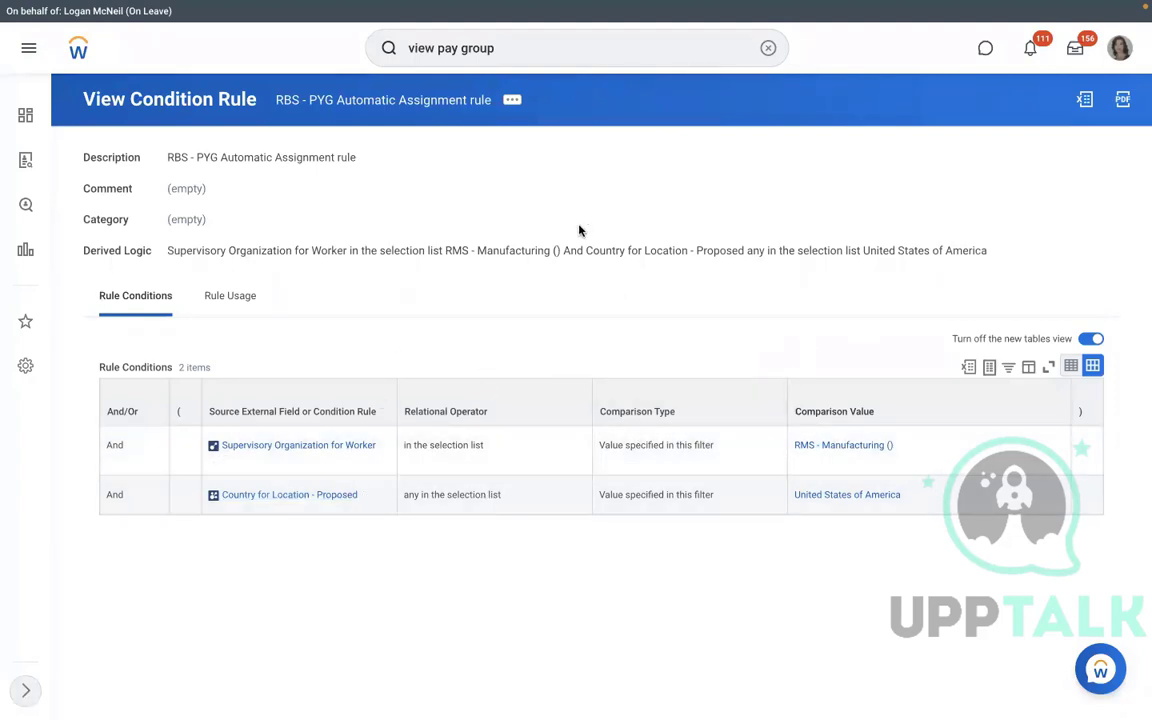
Edit the rule so row 1 checks Supervisory Organization - Proposed against RMS - Manufacturing.
{"action": "left_click", "coordinate": [512, 101]}
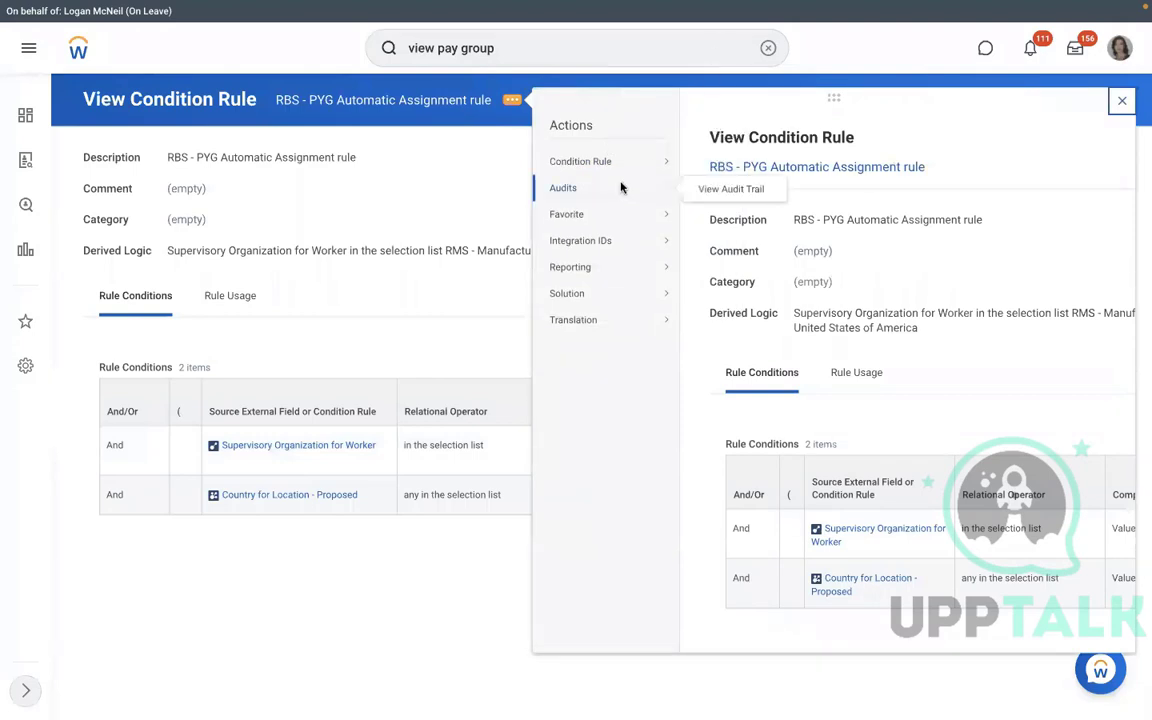
{"action": "mouse_move", "coordinate": [622, 161]}
{"action": "left_click", "coordinate": [710, 166]}
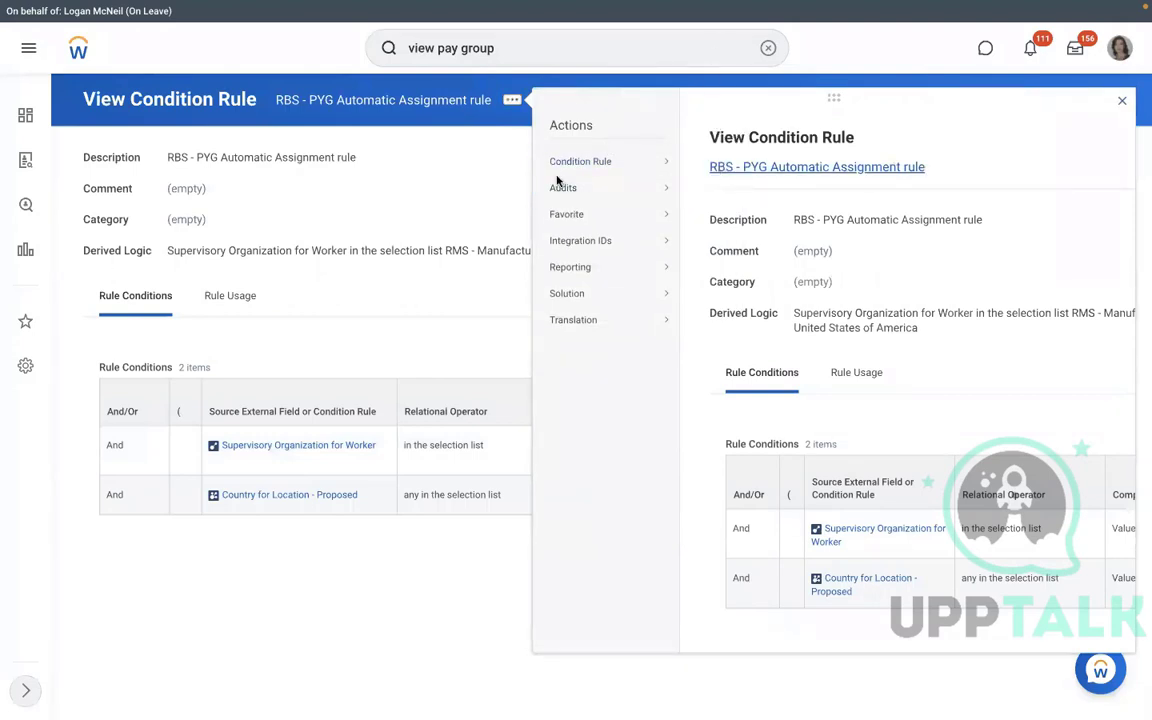
{"action": "left_click", "coordinate": [491, 503]}
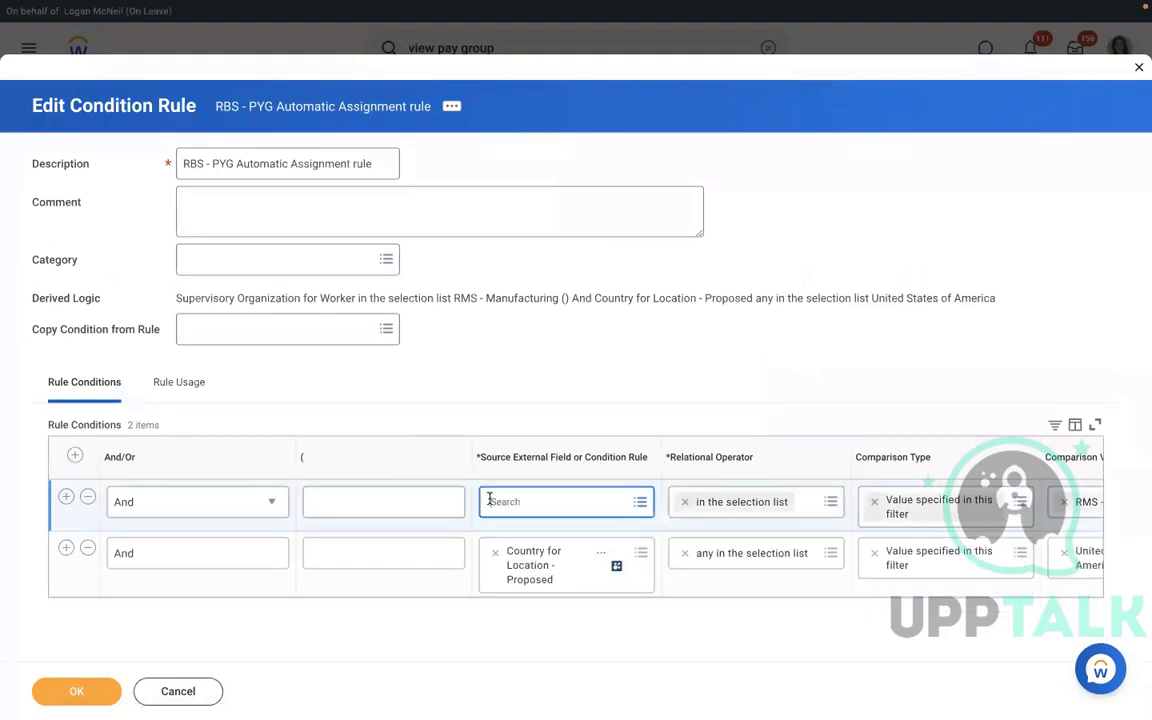
{"action": "type", "text": "supervisory org"}
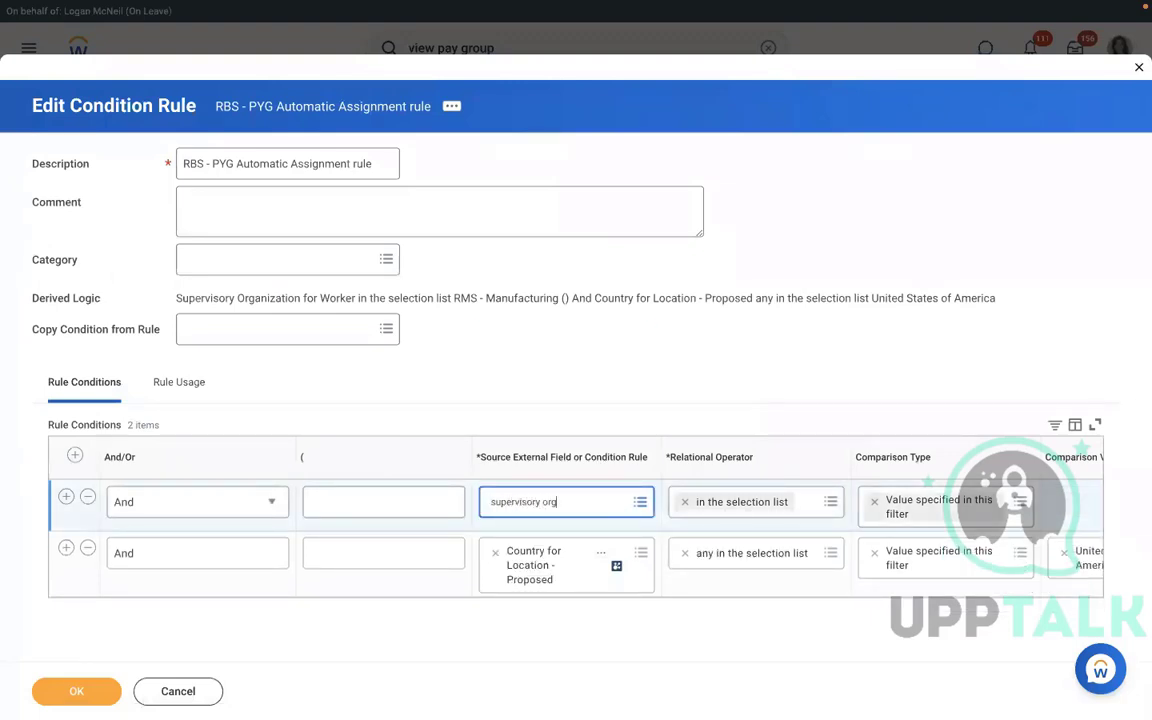
{"action": "key", "text": "Return"}
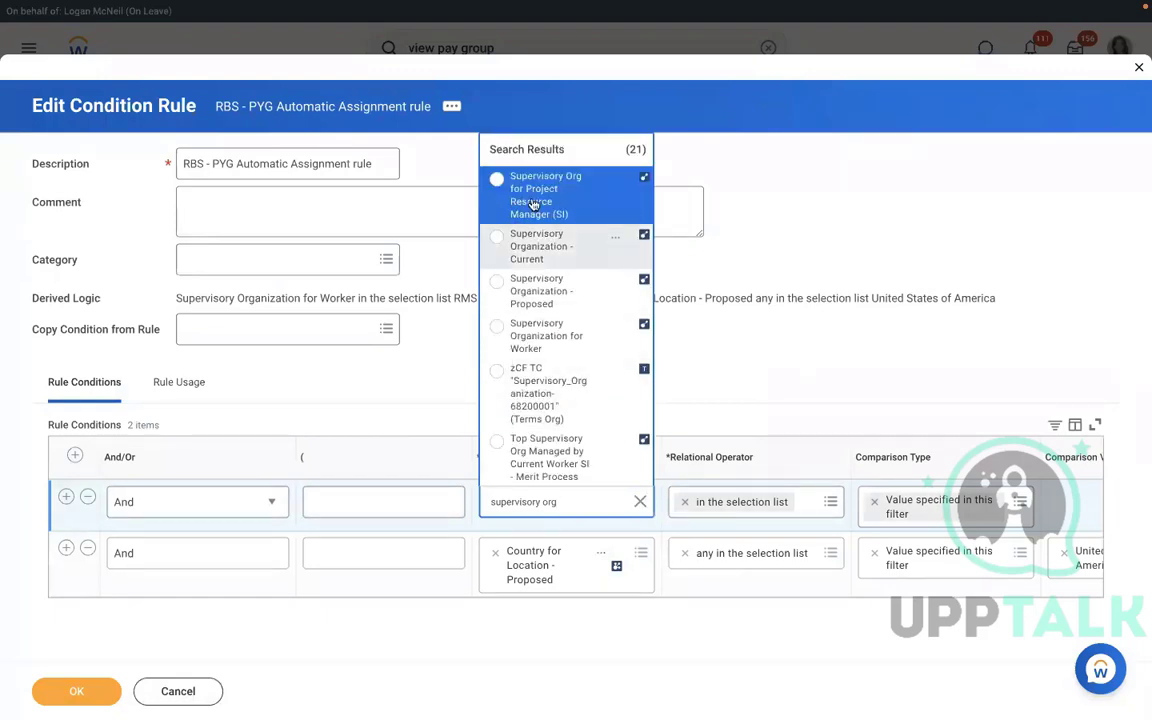
{"action": "left_click", "coordinate": [536, 290]}
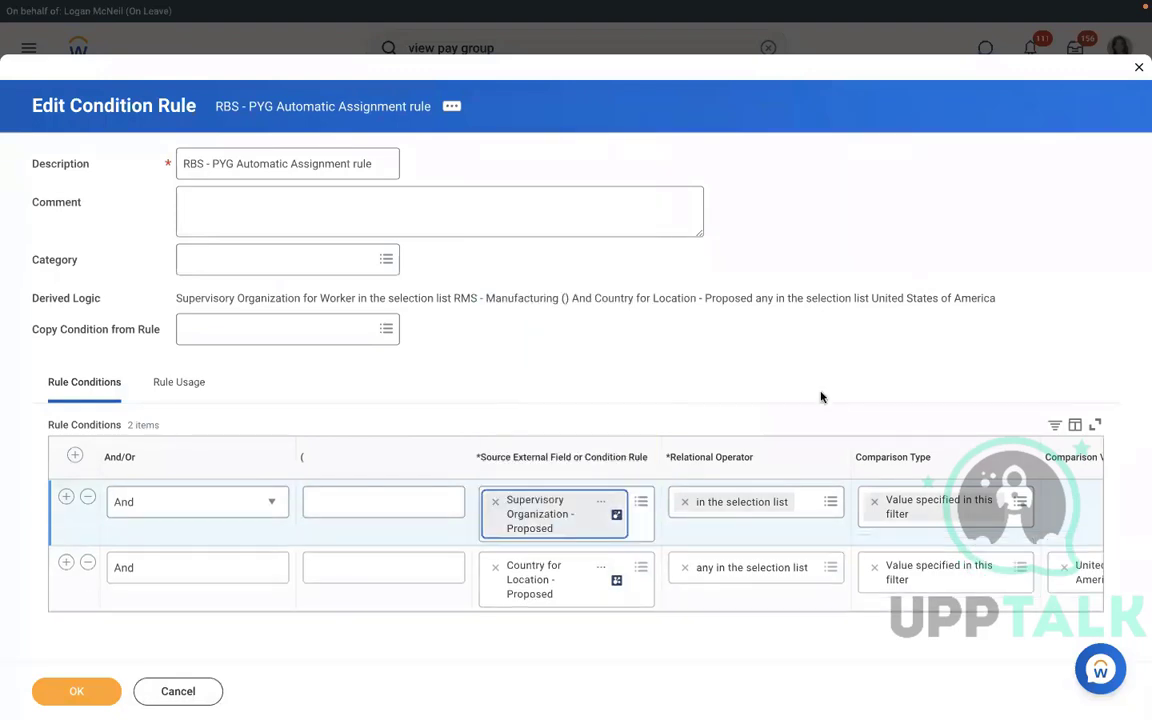
{"action": "left_click", "coordinate": [1073, 501]}
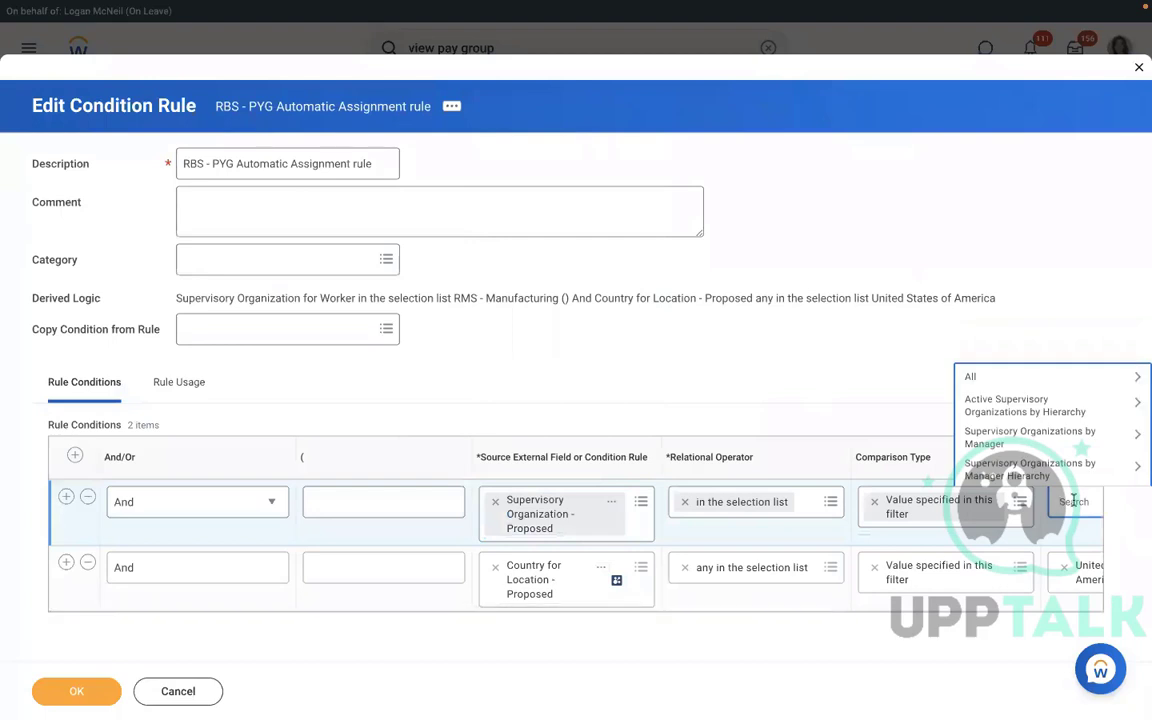
{"action": "type", "text": "rms"}
{"action": "key", "text": "Return"}
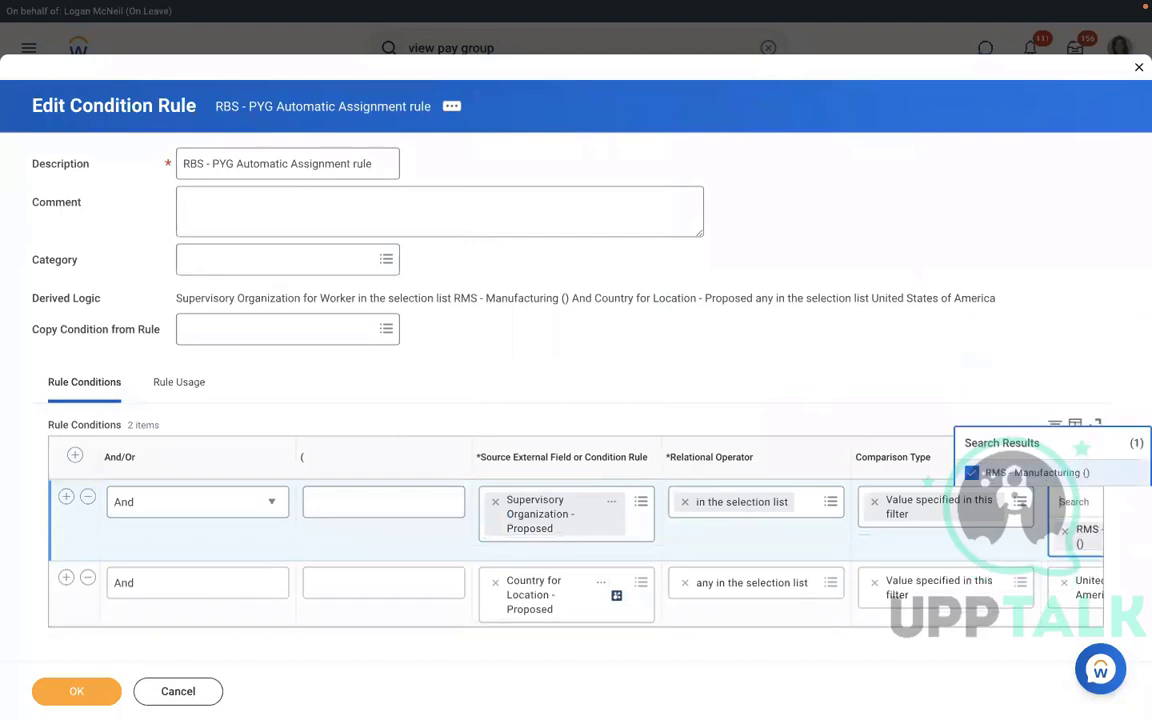
{"action": "left_click", "coordinate": [877, 337]}
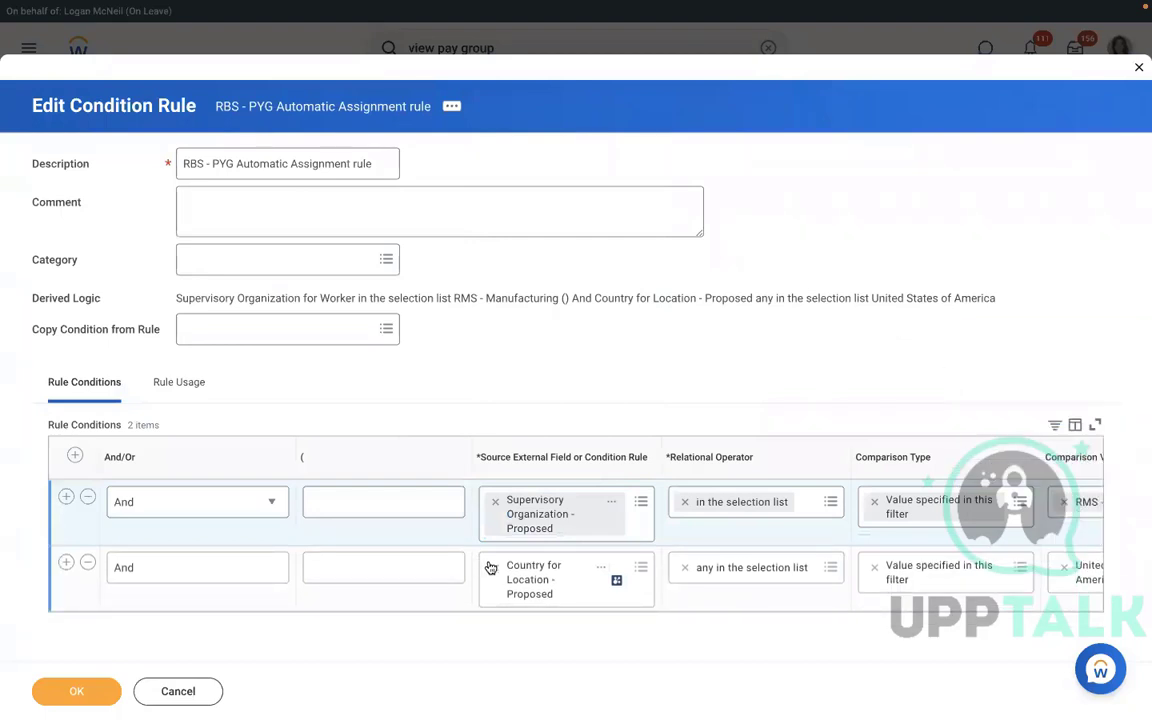
Set row 2 to Country for Location - Proposed equal to United States of America, and save.
{"action": "left_click", "coordinate": [538, 566]}
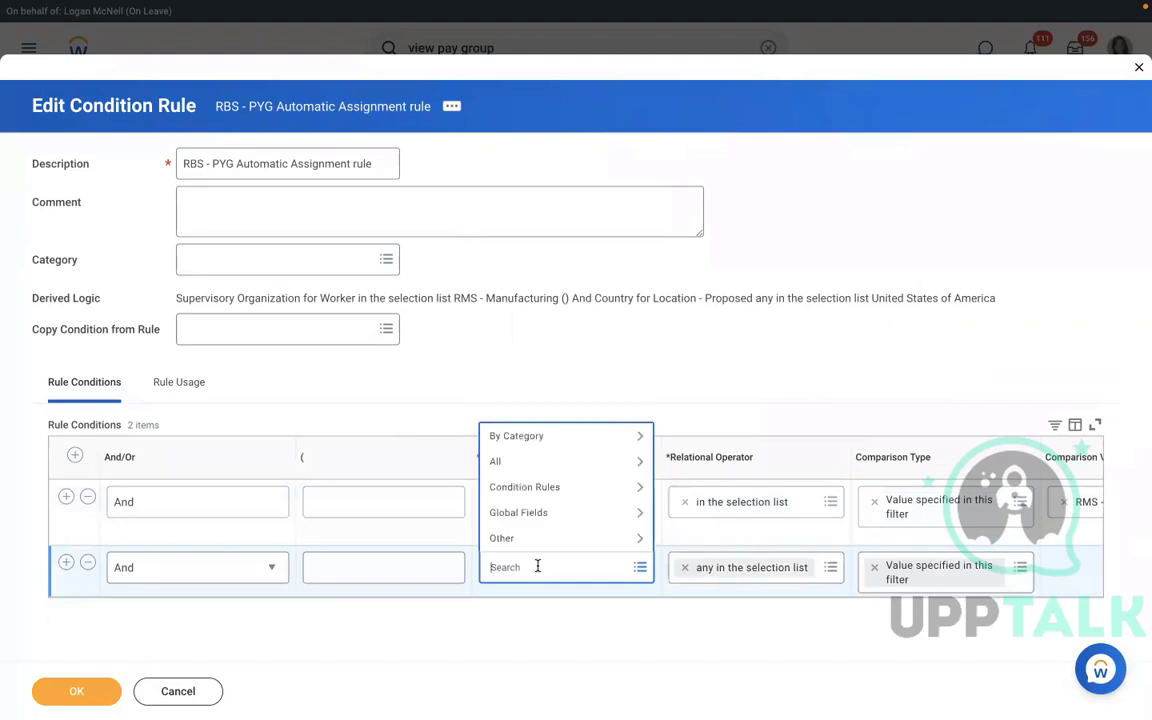
{"action": "type", "text": "c"}
{"action": "key", "text": "BackSpace"}
{"action": "type", "text": "country"}
{"action": "key", "text": "Return"}
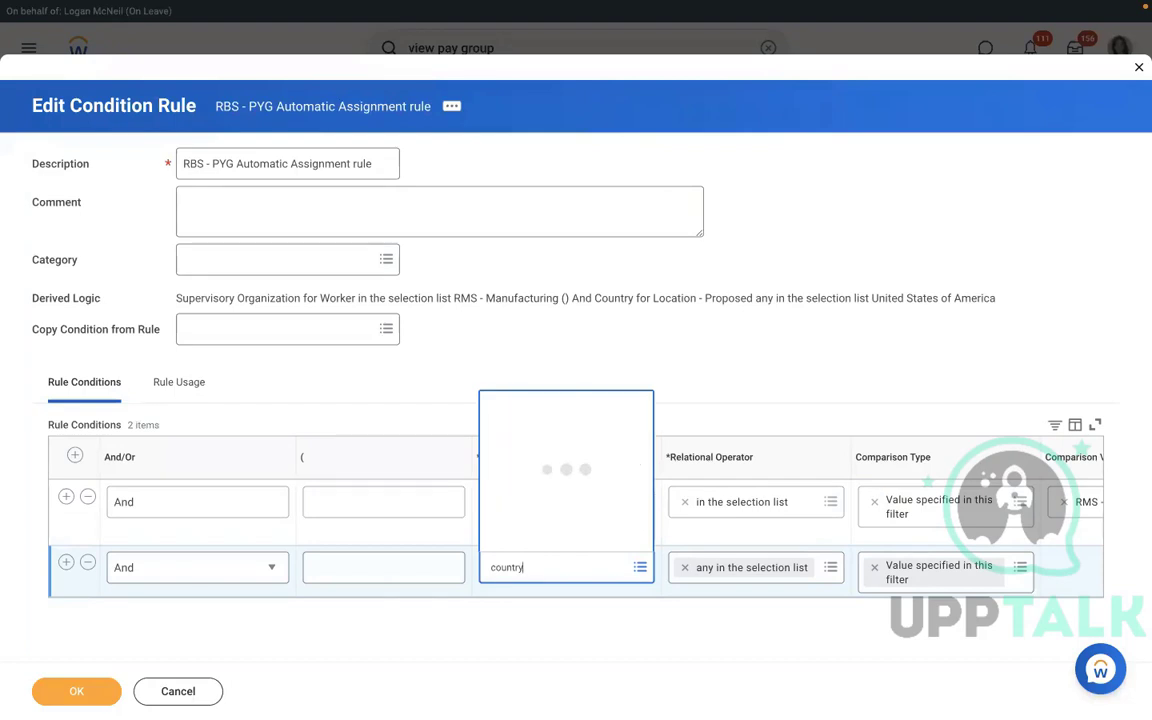
{"action": "key", "text": "Down"}
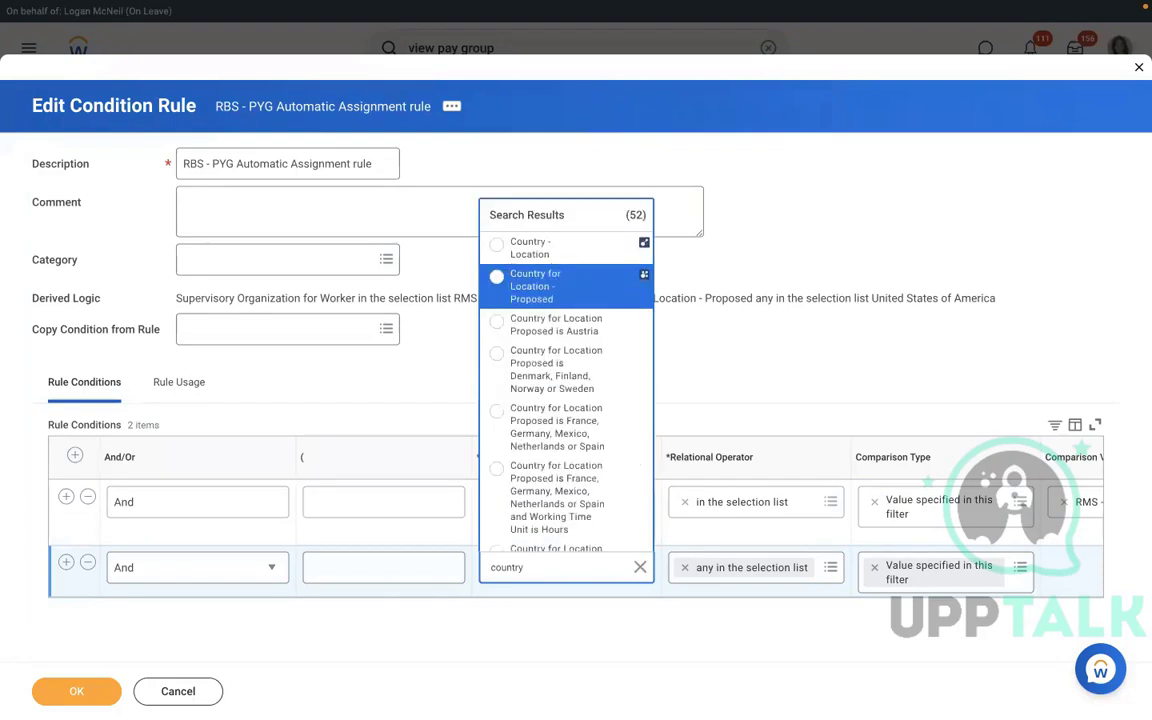
{"action": "key", "text": "Down"}
{"action": "key", "text": "Up"}
{"action": "key", "text": "Return"}
{"action": "left_click", "coordinate": [1065, 568]}
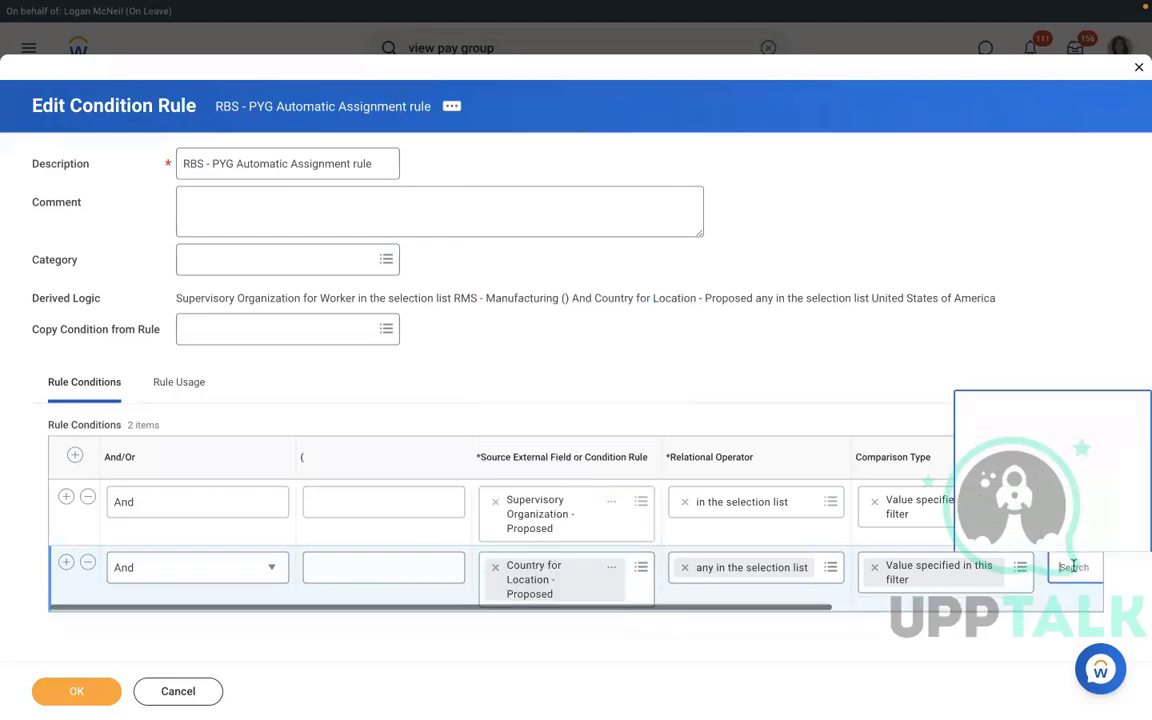
{"action": "type", "text": "u"}
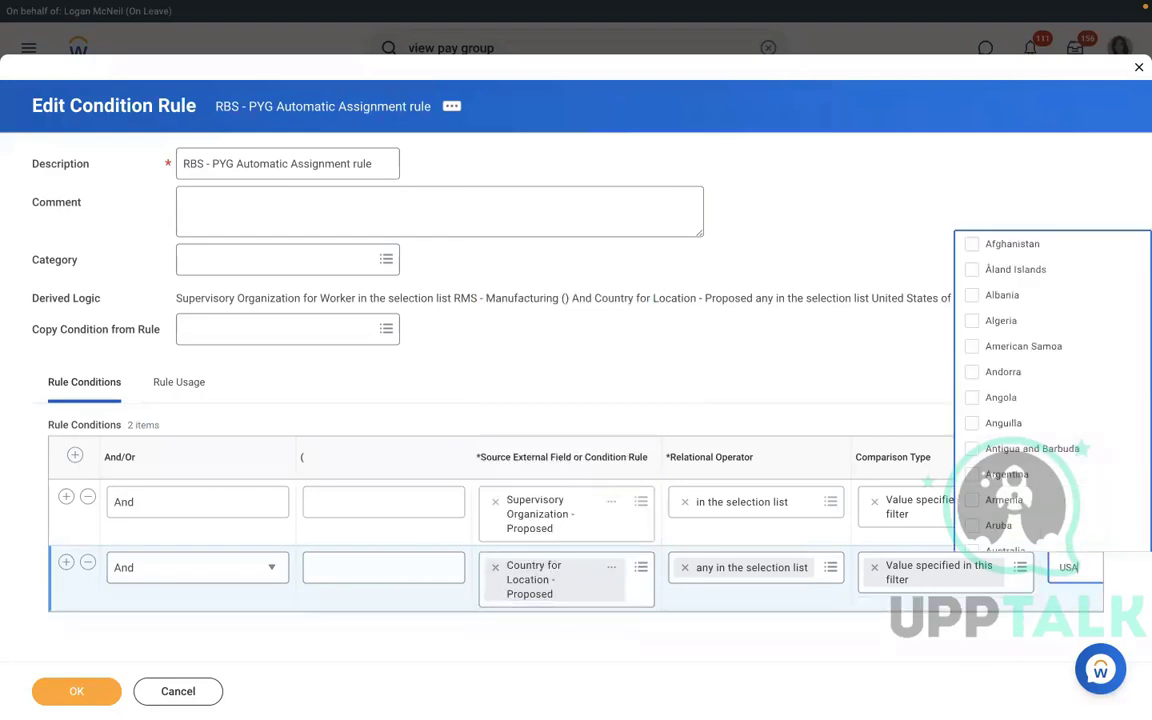
{"action": "type", "text": "SA"}
{"action": "key", "text": "Return"}
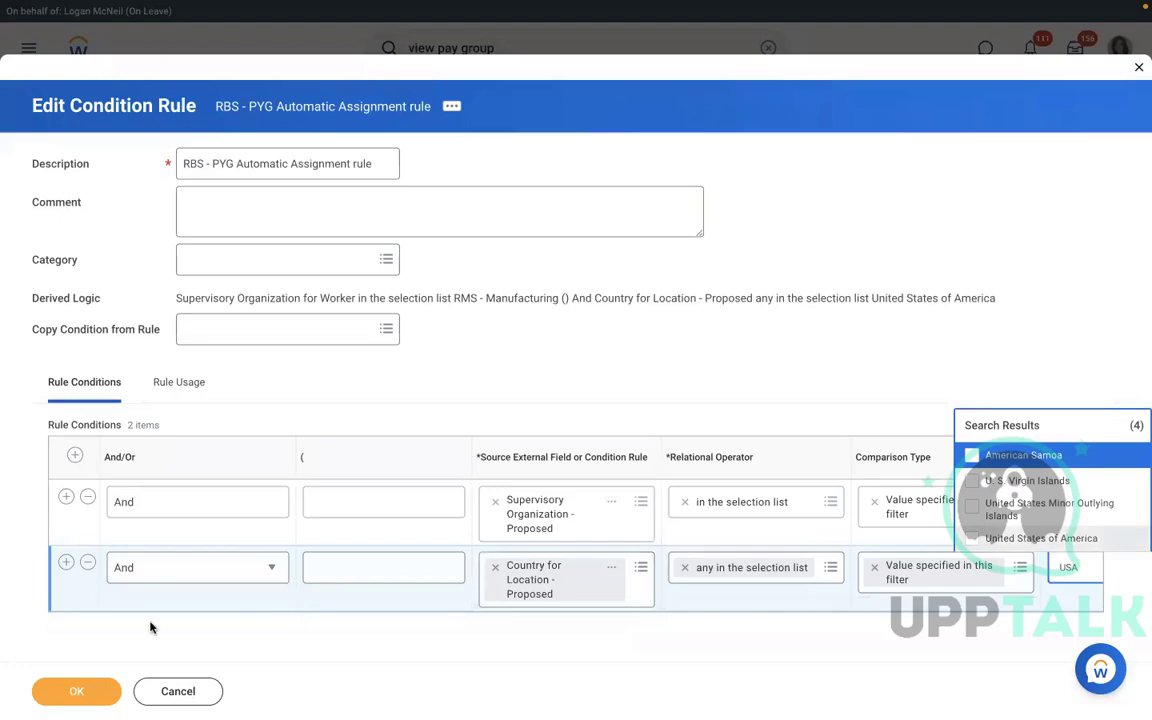
{"action": "left_click", "coordinate": [77, 691]}
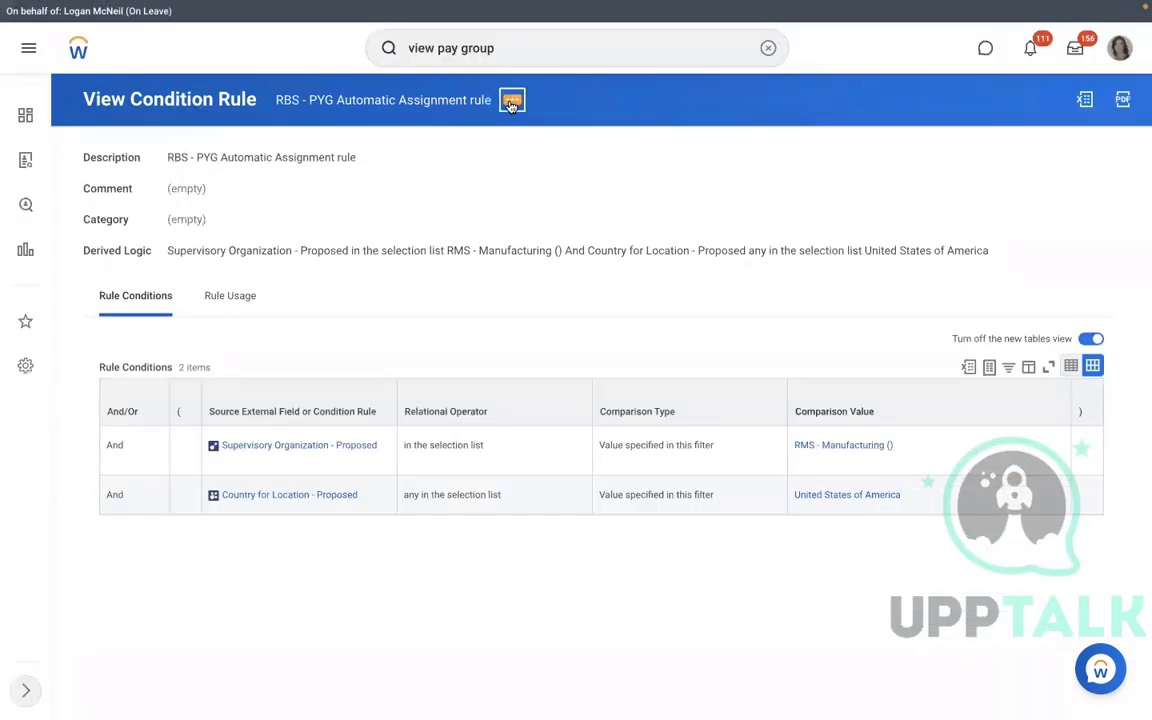
Dismiss the rule's related actions menu and search for 'view pay group'.
{"action": "left_click", "coordinate": [511, 102]}
{"action": "mouse_move", "coordinate": [603, 166]}
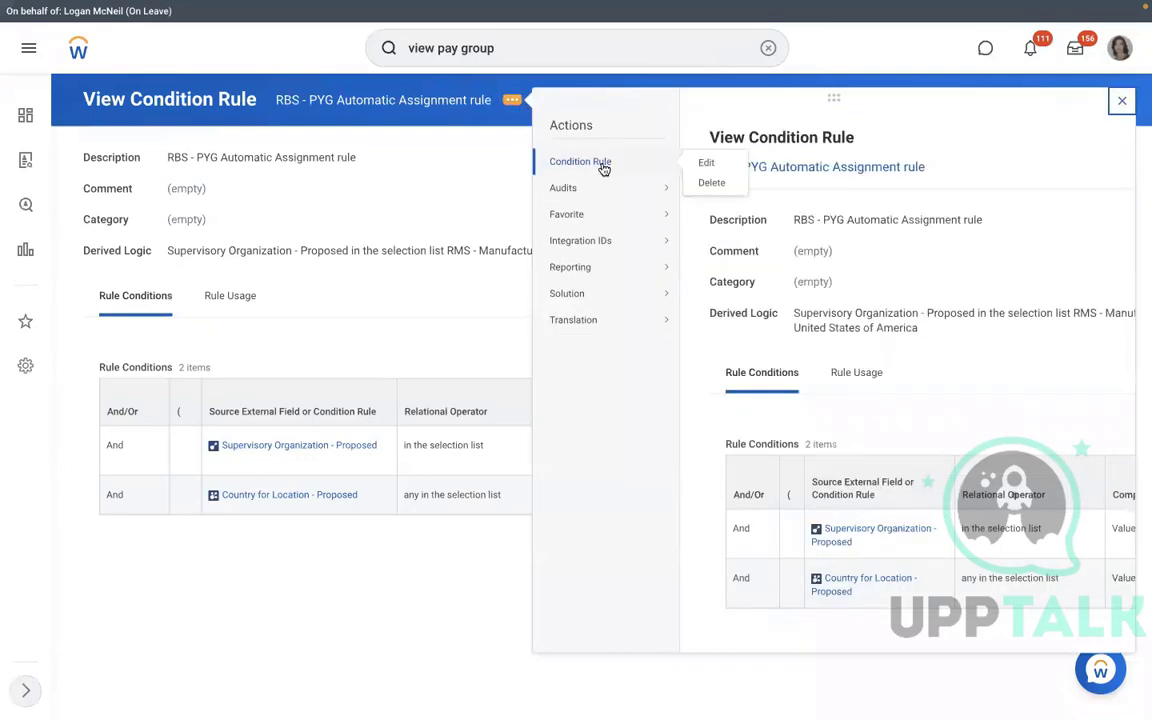
{"action": "left_click", "coordinate": [401, 163]}
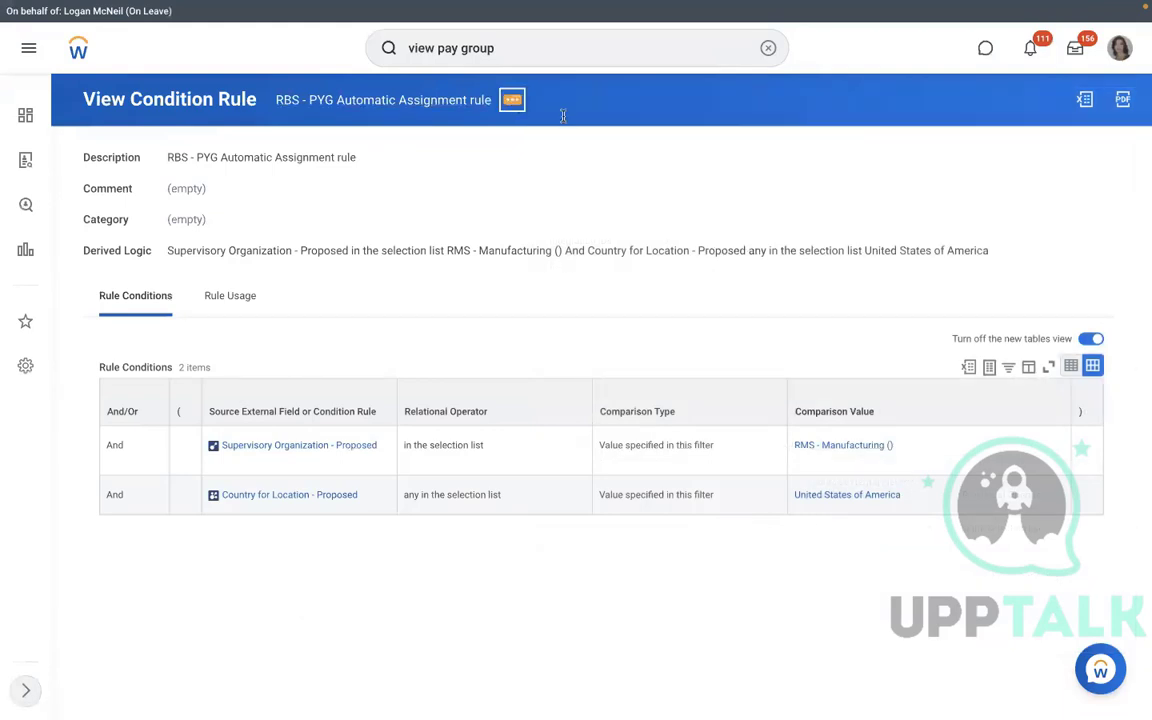
{"action": "left_click", "coordinate": [512, 102]}
{"action": "mouse_move", "coordinate": [601, 163]}
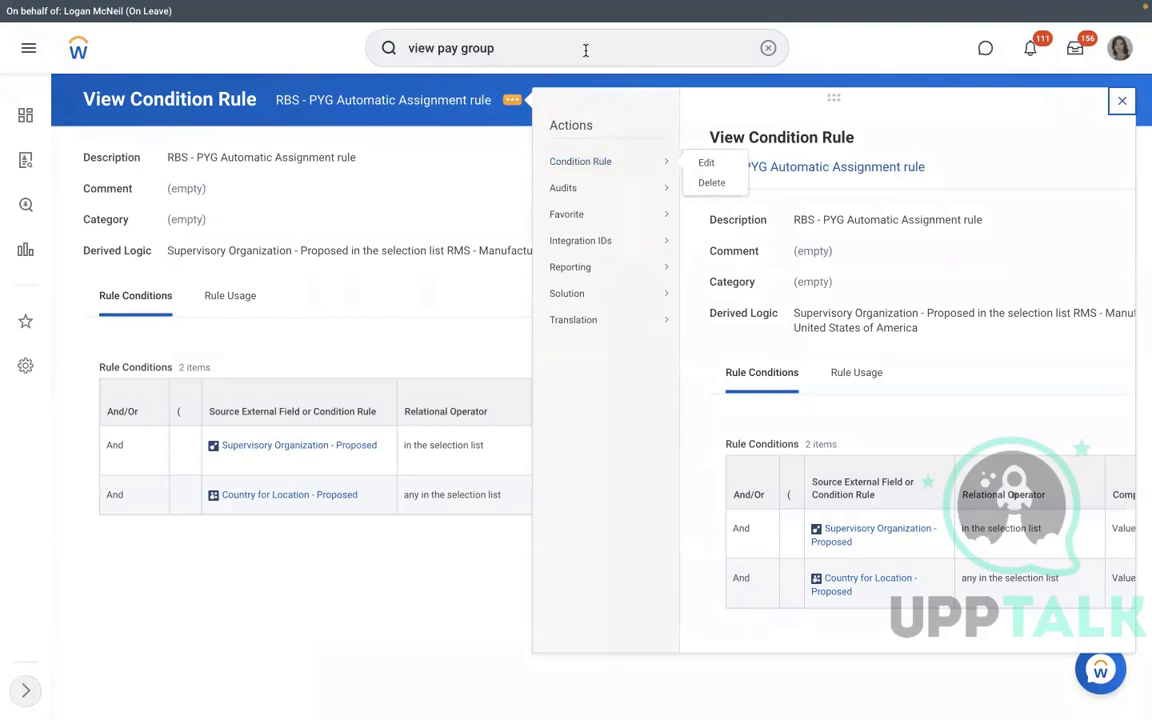
{"action": "key", "text": "Return"}
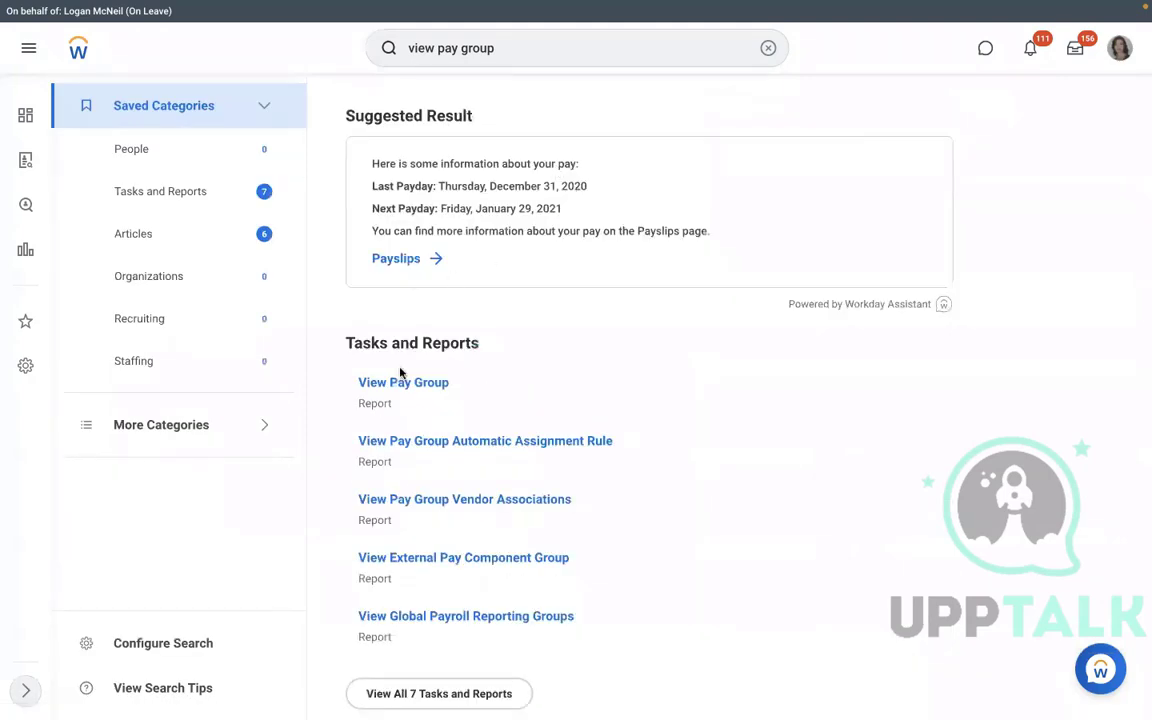
Open the RBS - Monthly PYG pay group in View Pay Group and review its assignment rule.
{"action": "left_click", "coordinate": [396, 384]}
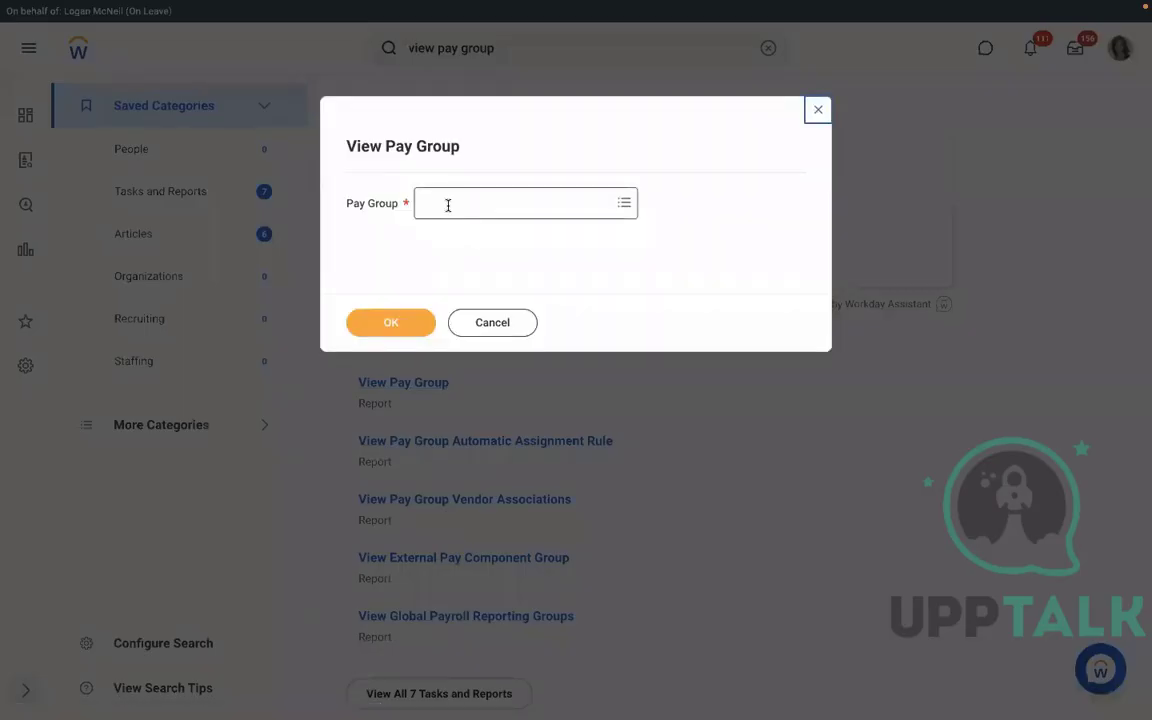
{"action": "left_click", "coordinate": [448, 205]}
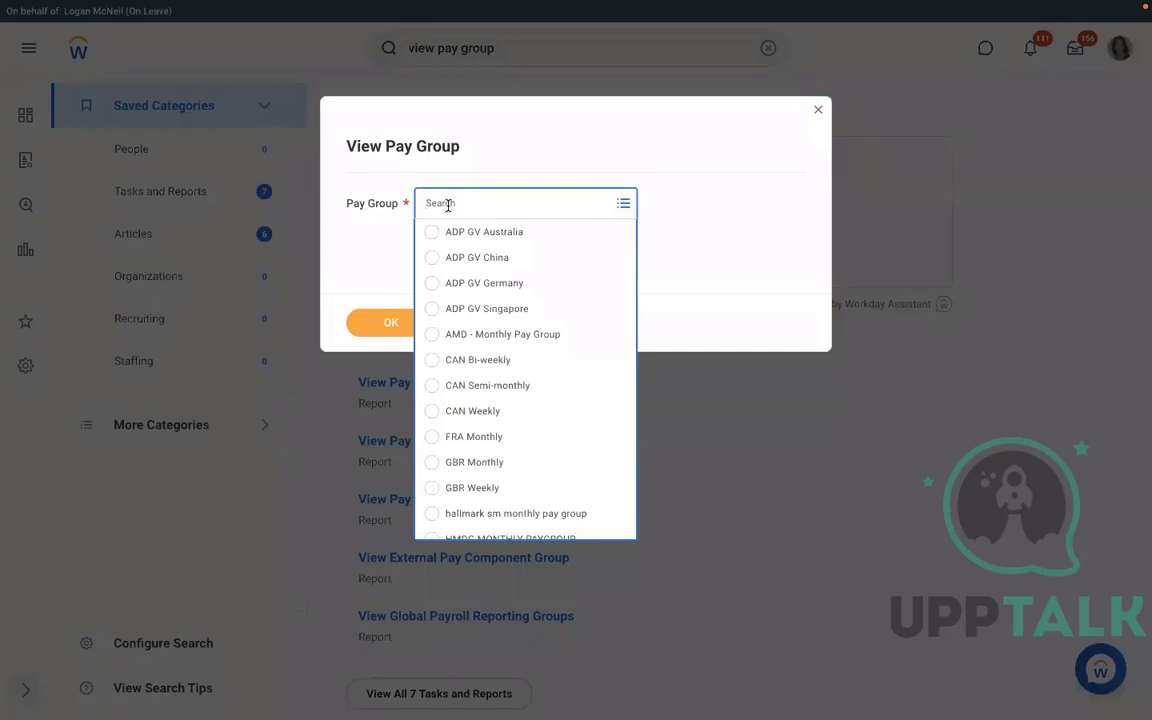
{"action": "type", "text": "RMD"}
{"action": "key", "text": "Return"}
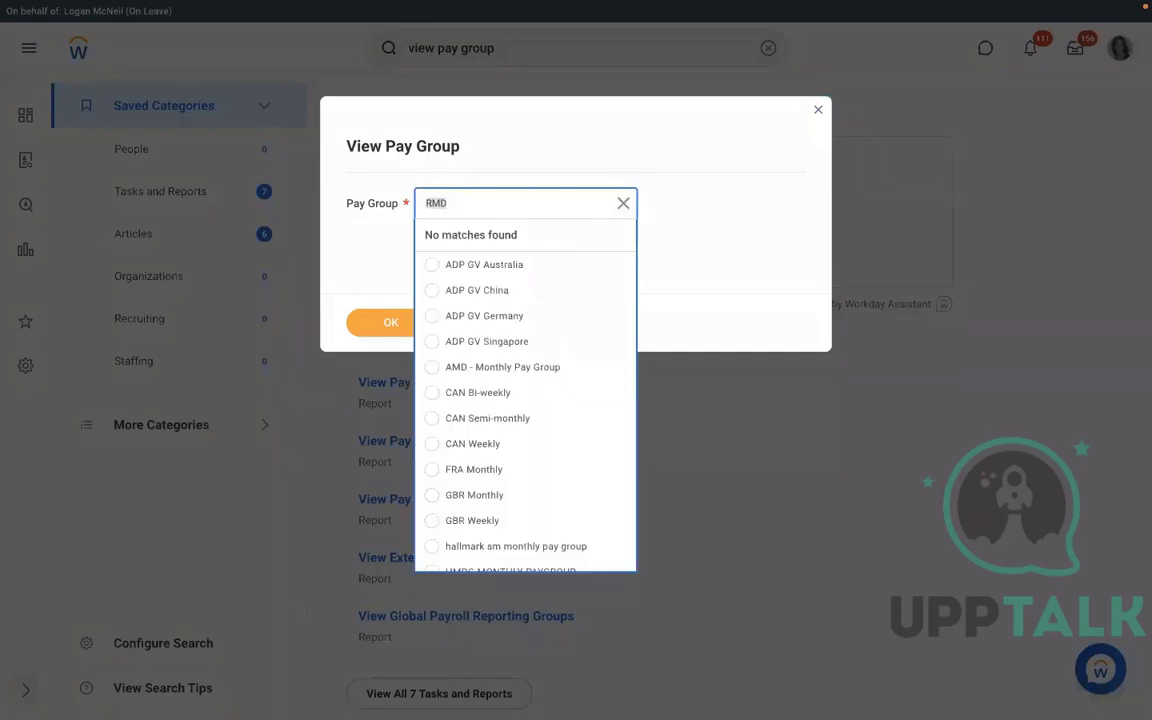
{"action": "type", "text": "RBS"}
{"action": "key", "text": "Return"}
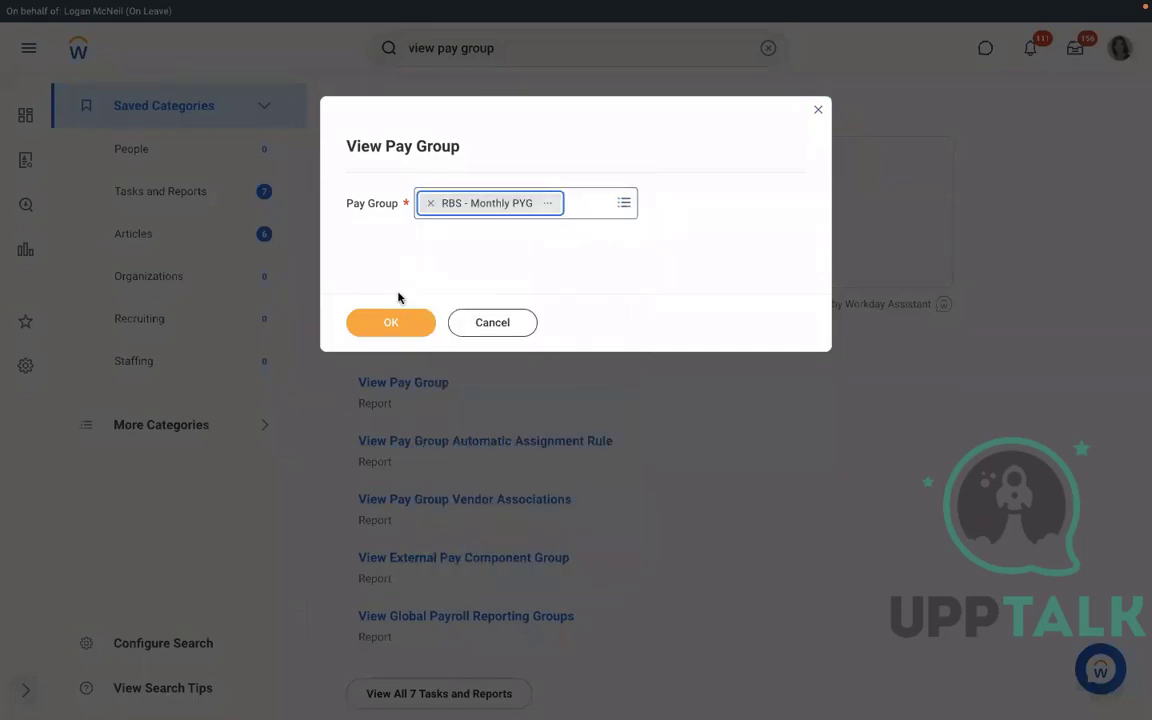
{"action": "left_click", "coordinate": [391, 317]}
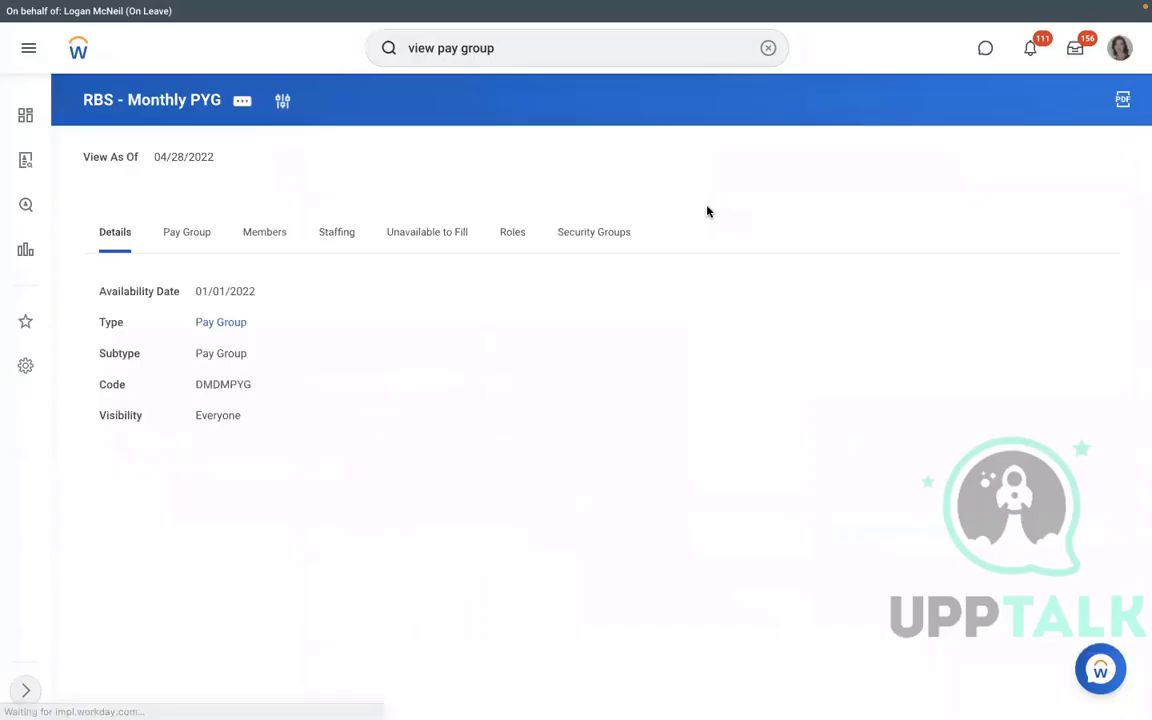
{"action": "left_click", "coordinate": [187, 243]}
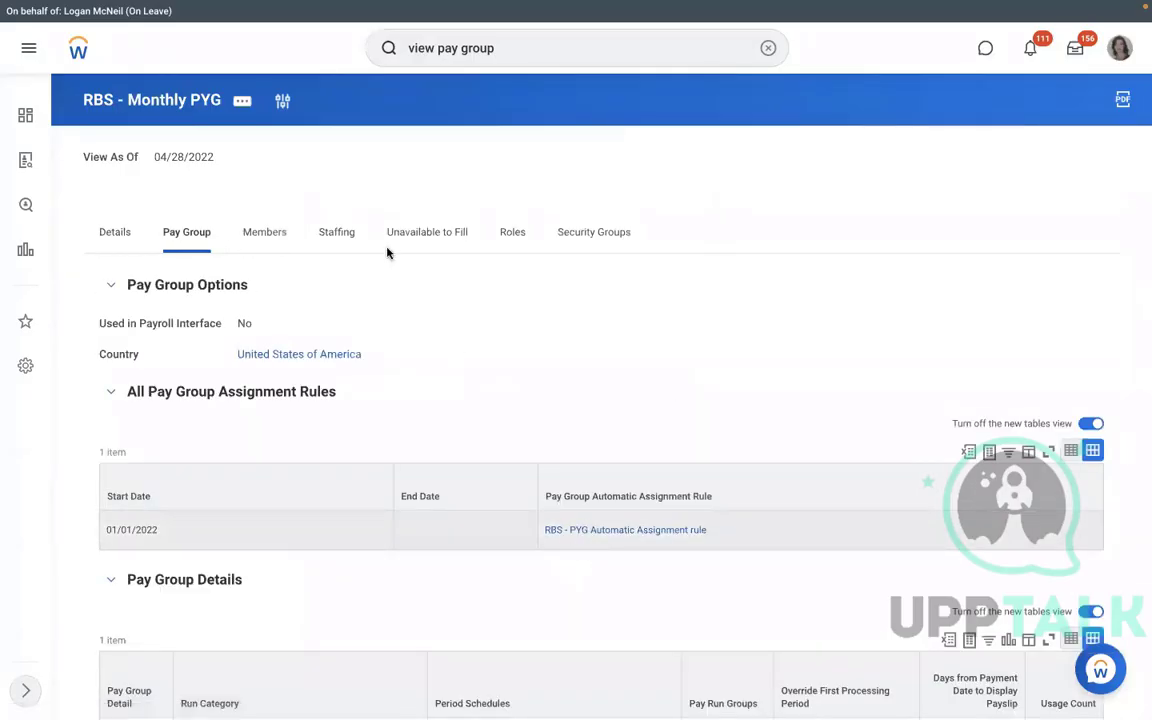
Start editing the pay group's organization details via Actions > Organization > Edit Organization.
{"action": "left_click", "coordinate": [243, 104]}
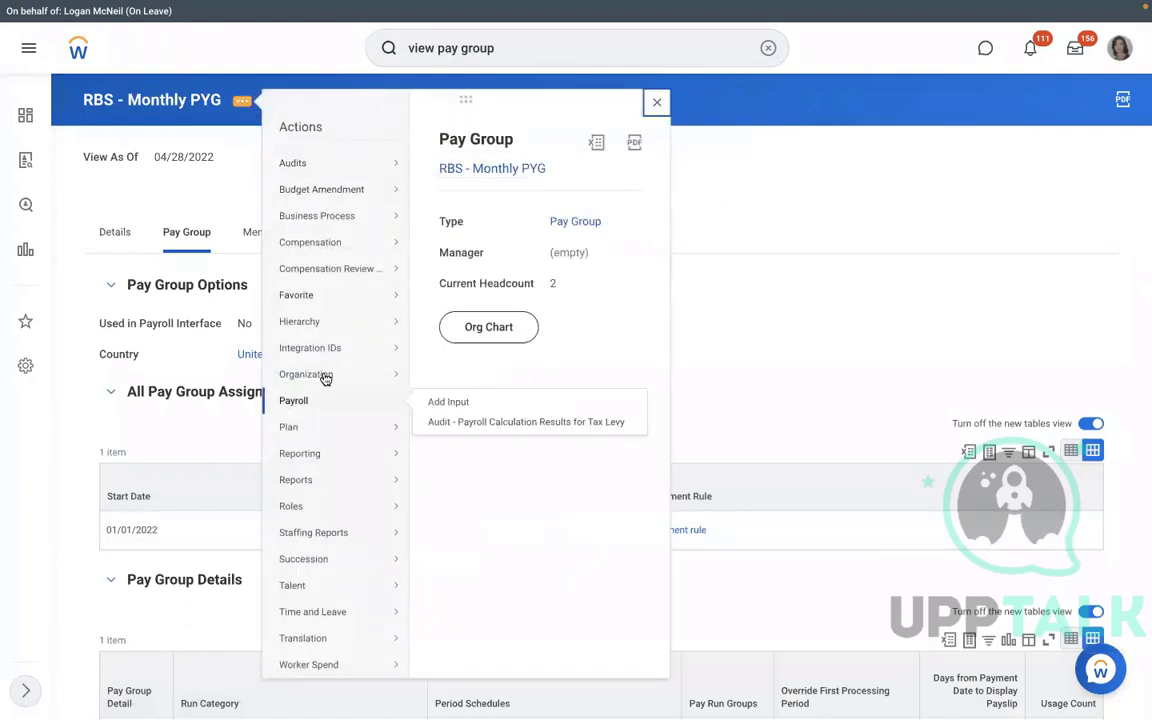
{"action": "mouse_move", "coordinate": [327, 377]}
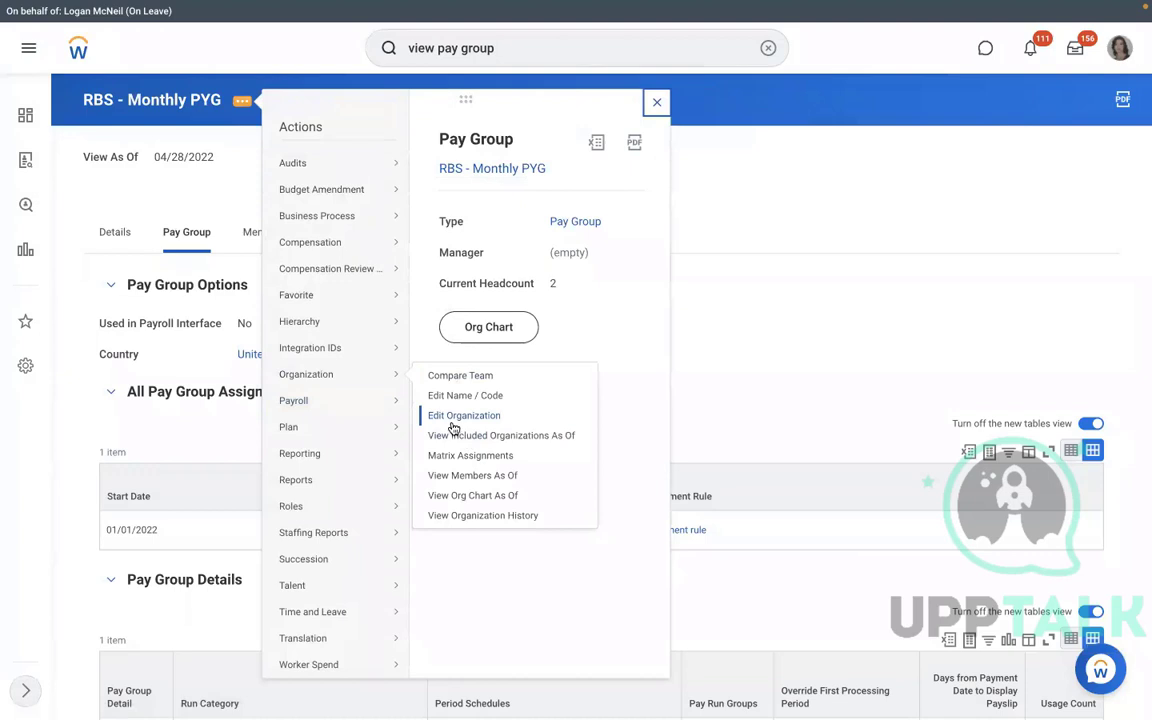
{"action": "left_click", "coordinate": [453, 418]}
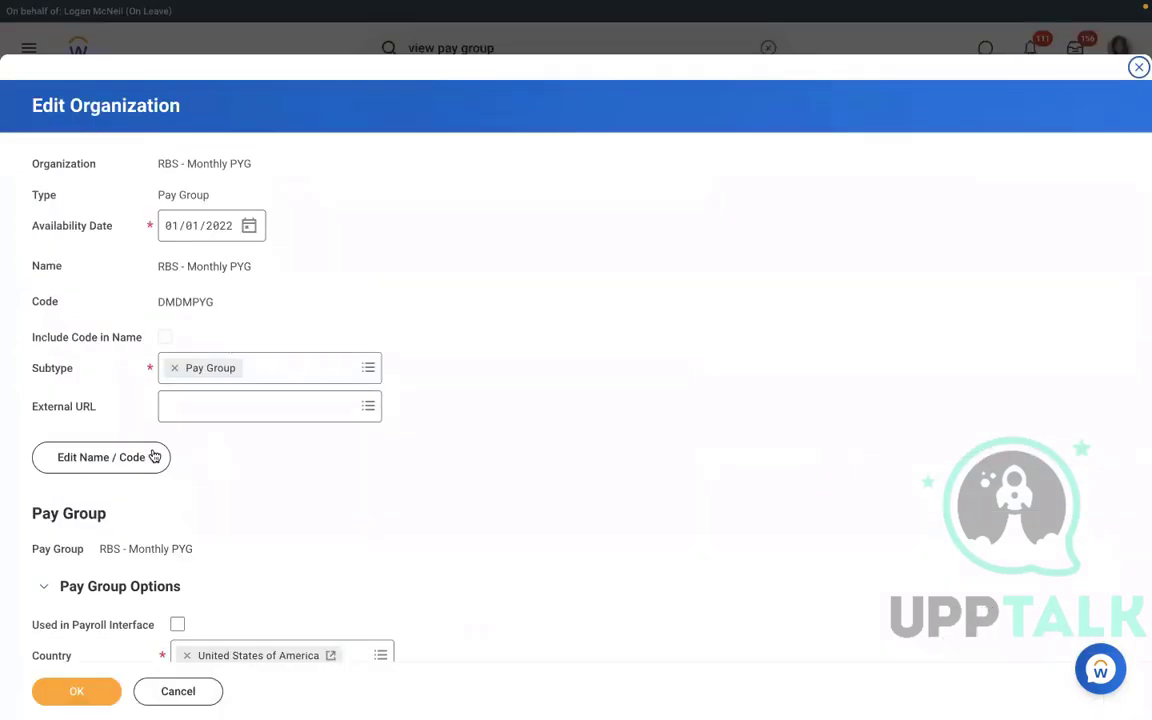
Change the pay group name prefix from RBS to RMS, making it RMS - Monthly PYG.
{"action": "left_click", "coordinate": [142, 461]}
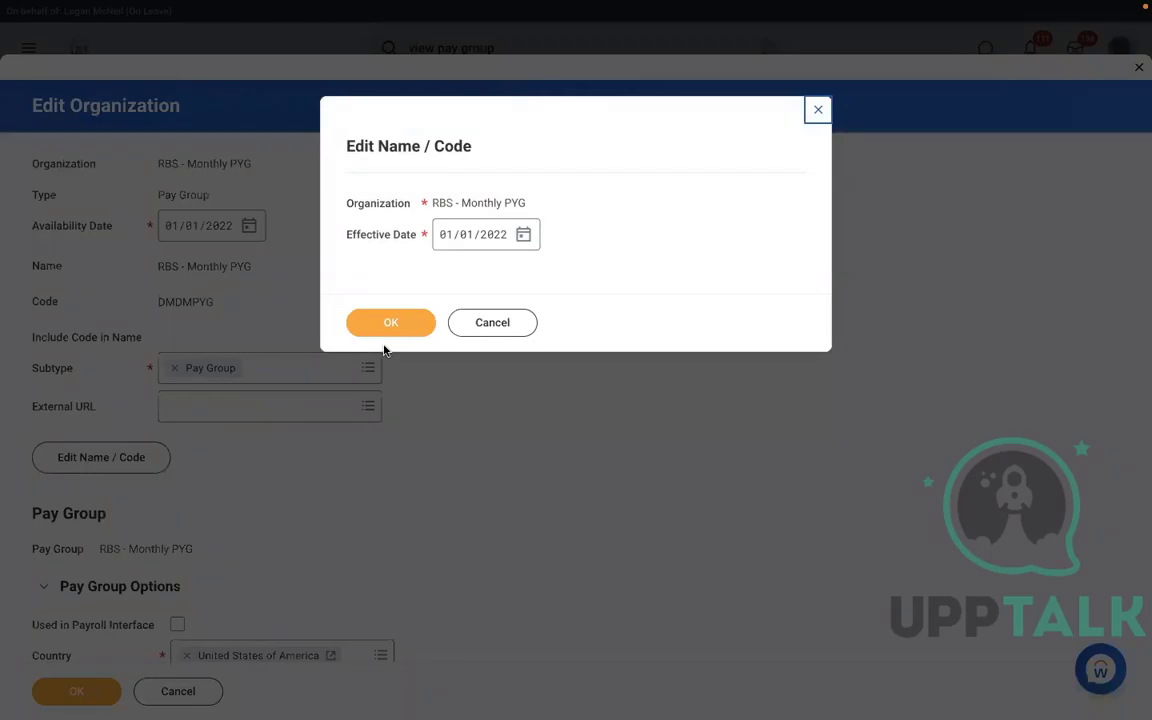
{"action": "left_click", "coordinate": [374, 330]}
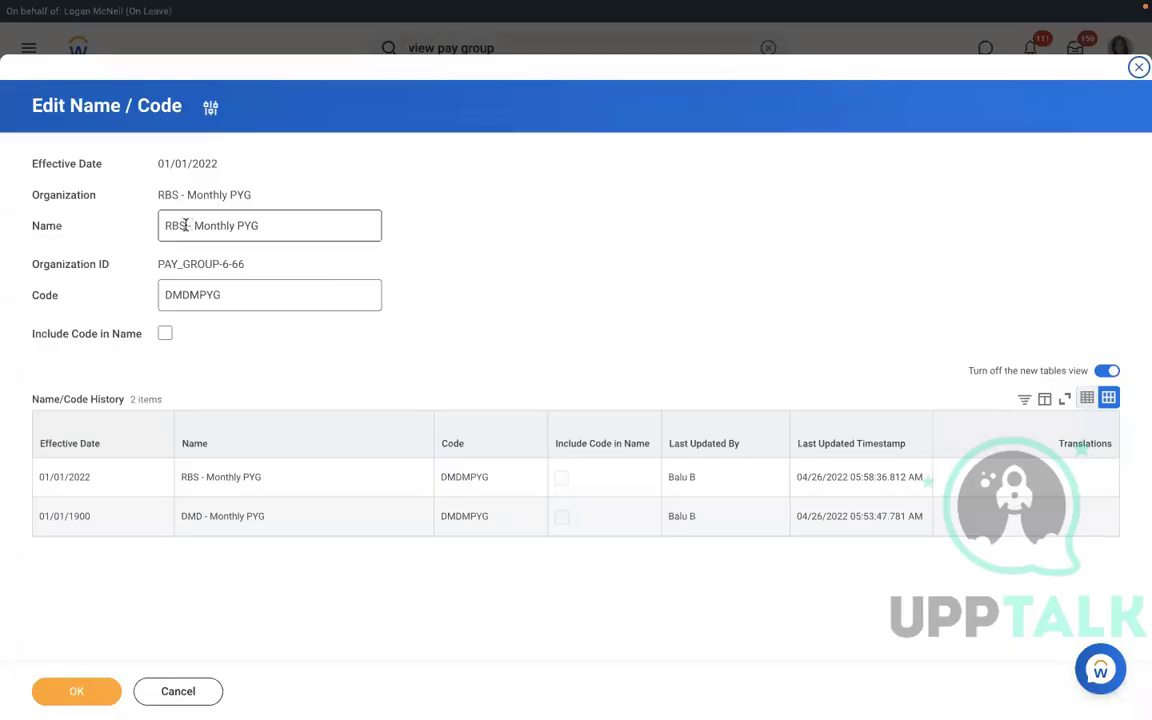
{"action": "left_click", "coordinate": [185, 225]}
{"action": "key", "text": "BackSpace"}
{"action": "key", "text": "BackSpace"}
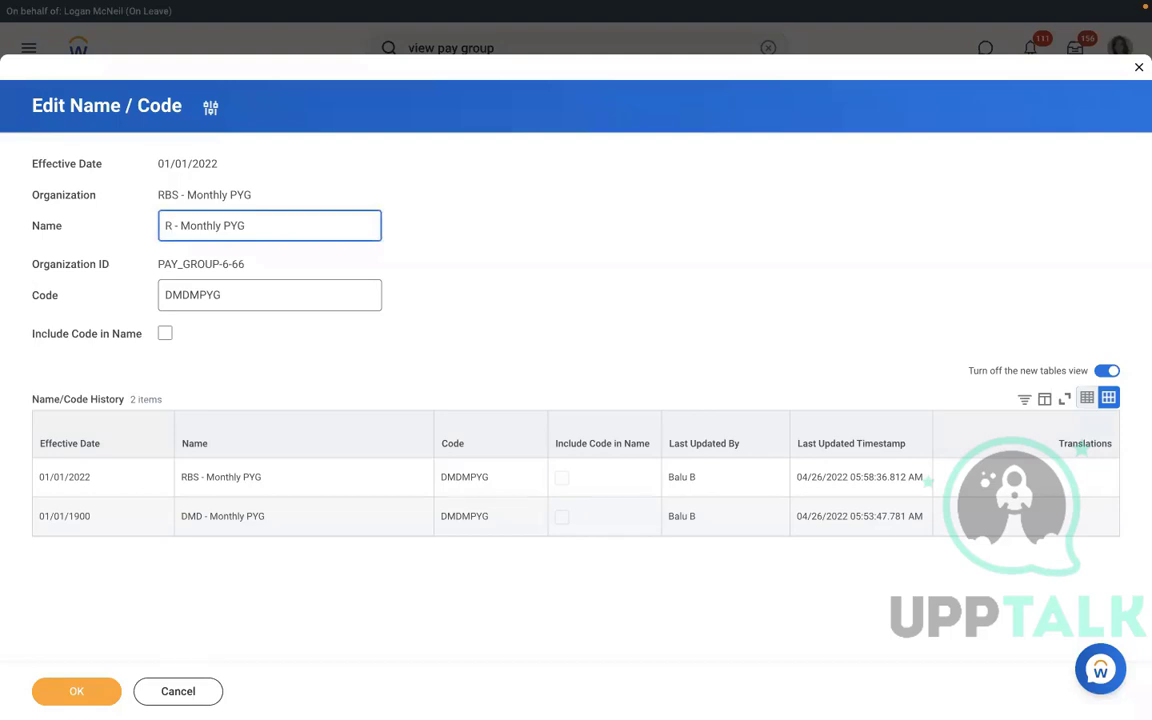
{"action": "type", "text": "MS"}
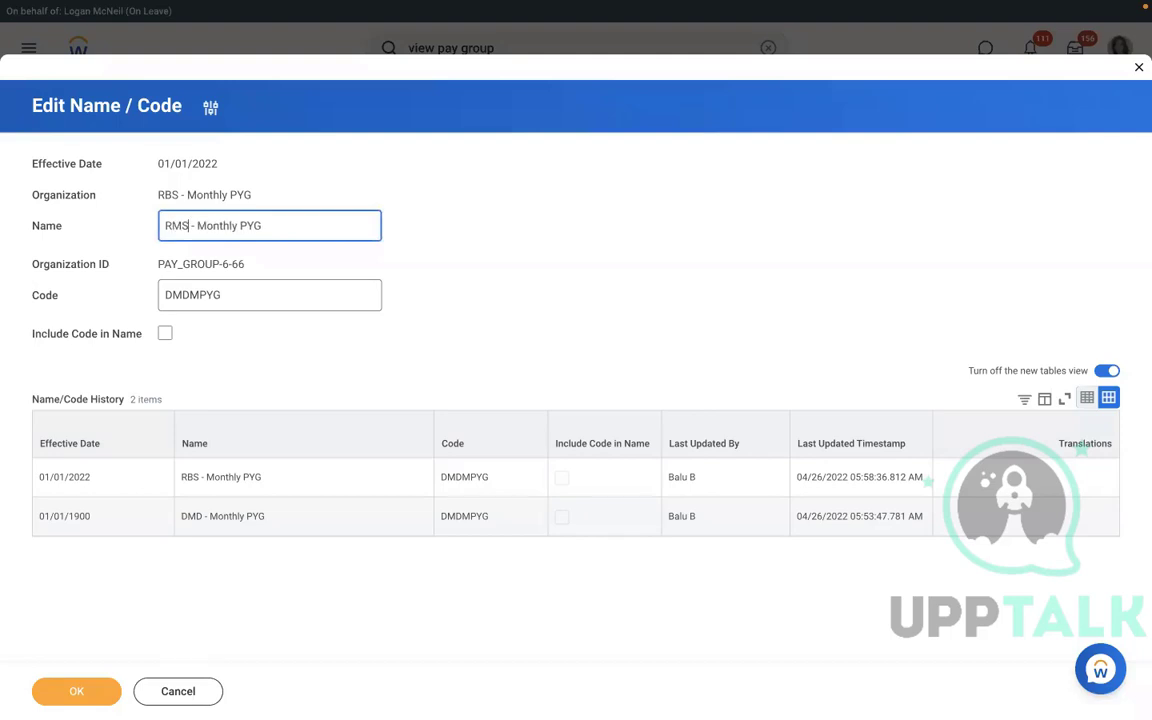
{"action": "left_click", "coordinate": [76, 692]}
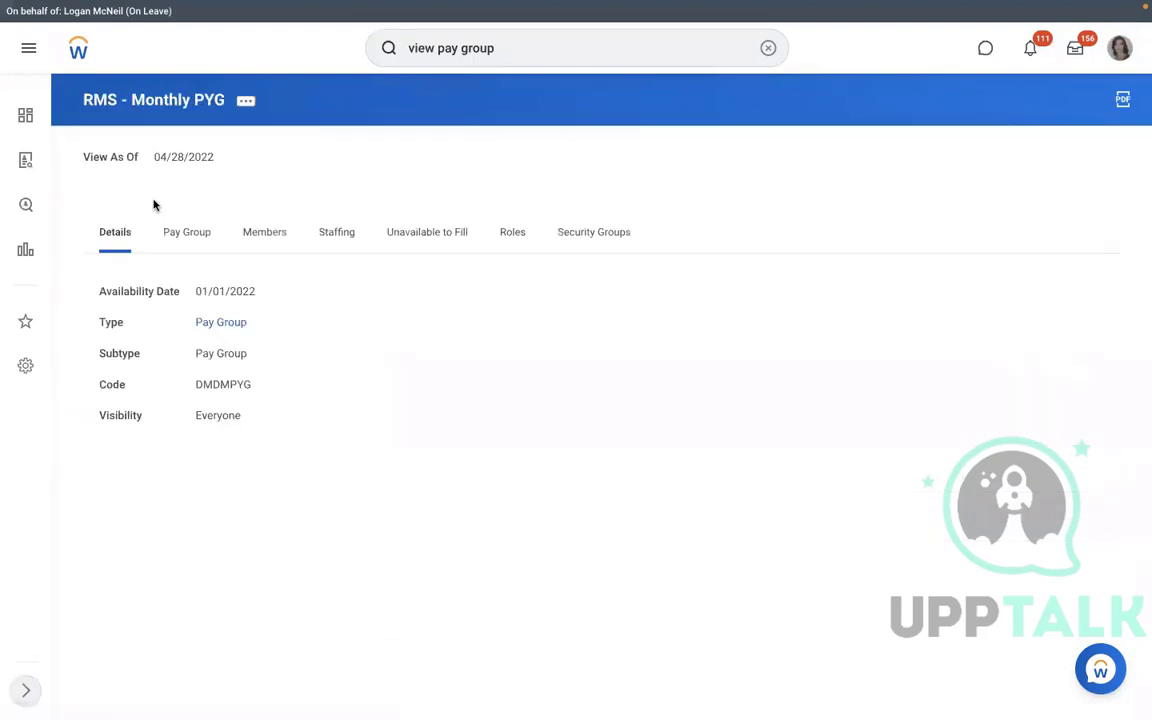
Test the automatic assignment rule against the new hire's Assign Pay Group for Hire event, getting Yes.
{"action": "left_click", "coordinate": [187, 250]}
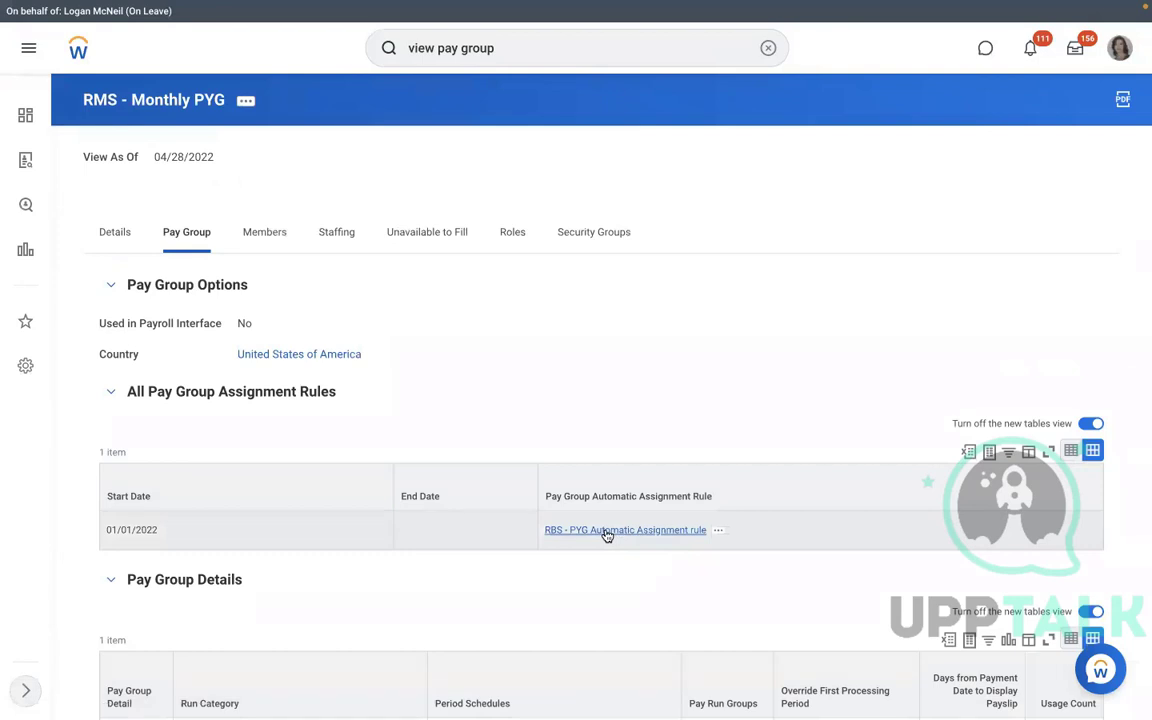
{"action": "left_click", "coordinate": [719, 531]}
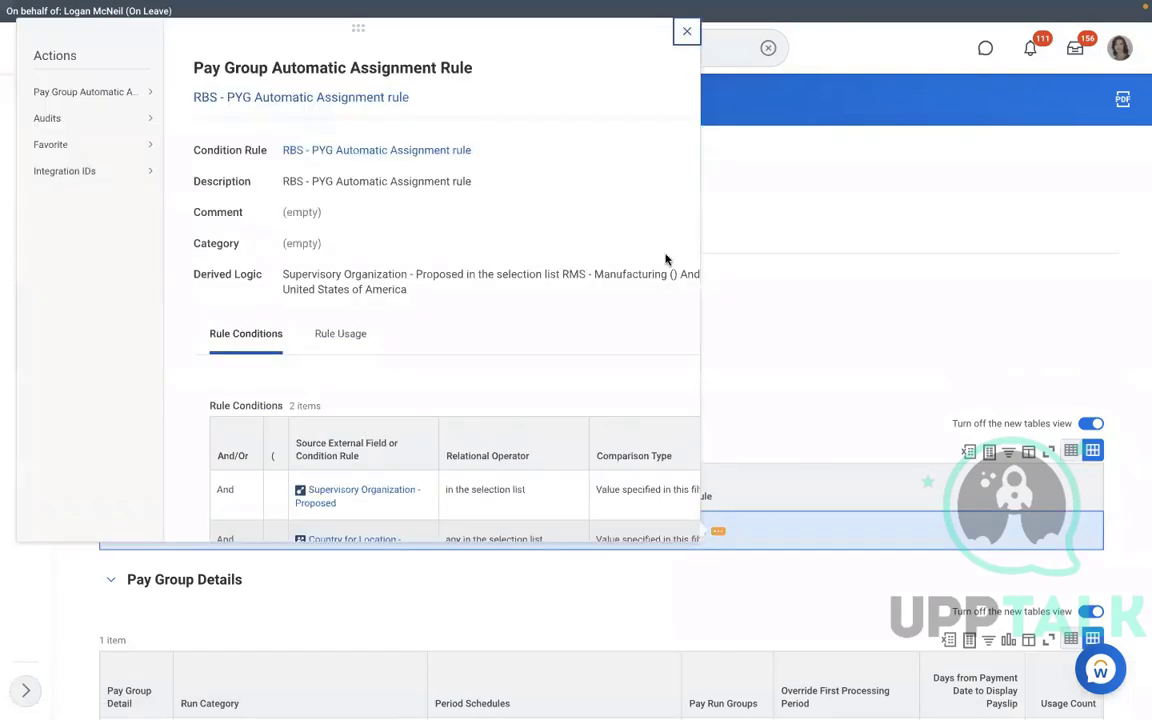
{"action": "mouse_move", "coordinate": [129, 97]}
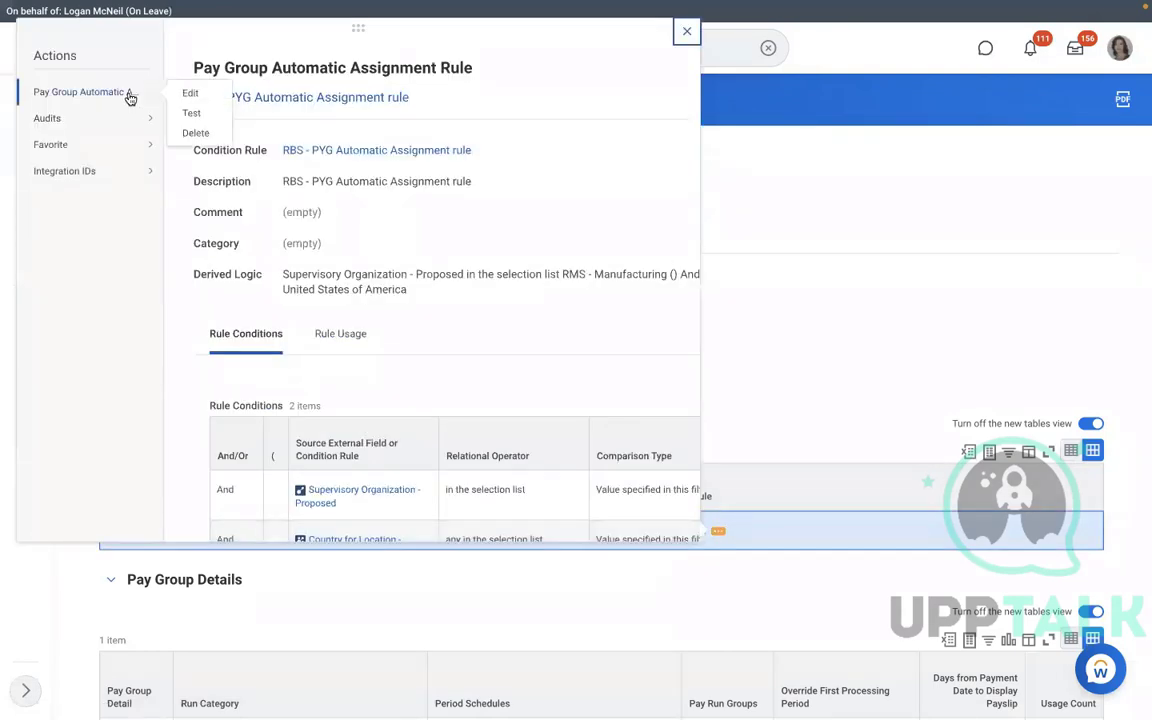
{"action": "left_click", "coordinate": [190, 113]}
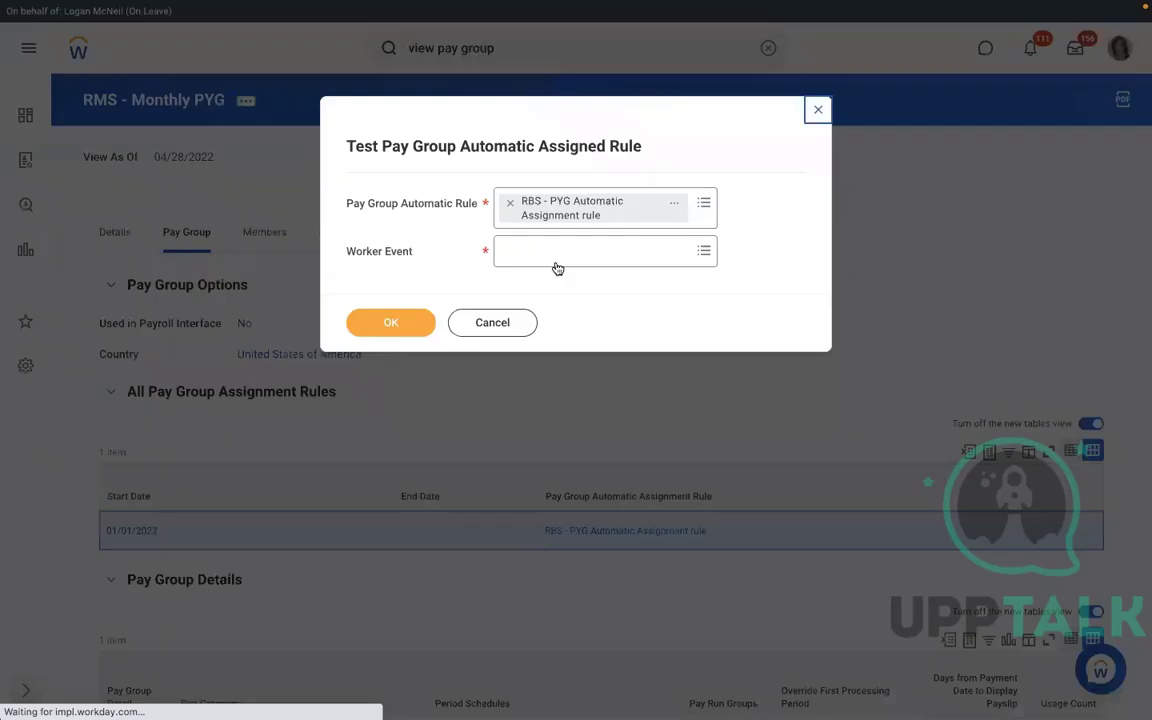
{"action": "left_click", "coordinate": [542, 254]}
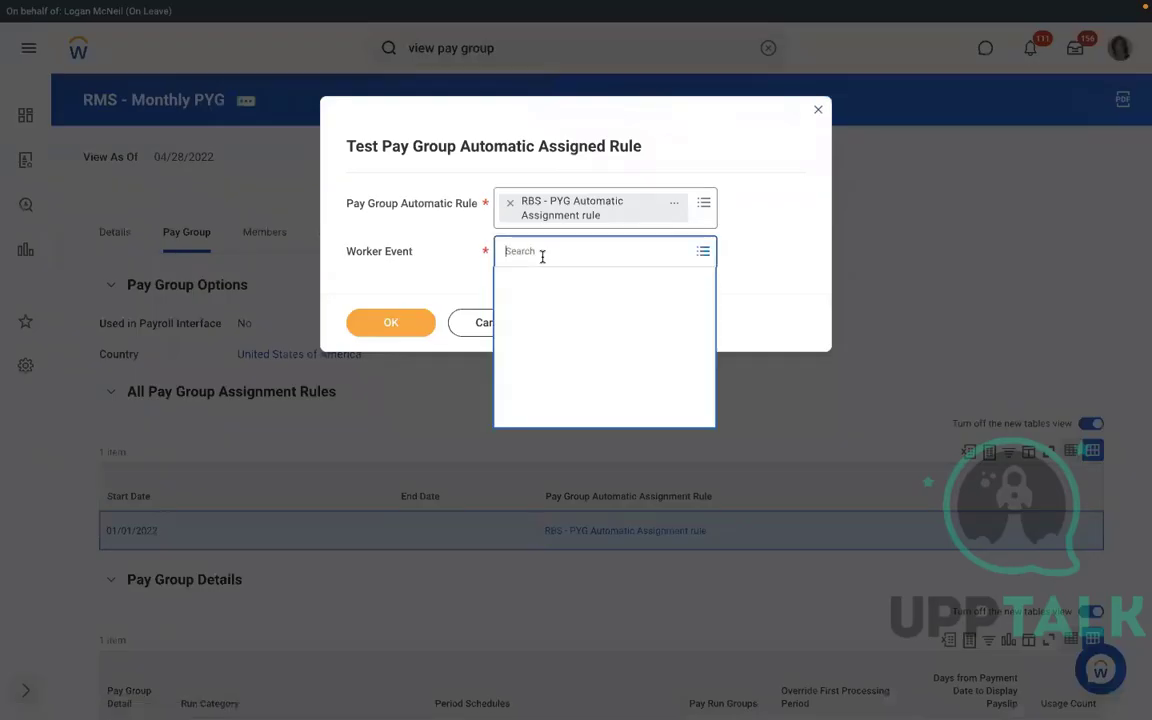
{"action": "type", "text": "RICHARD K"}
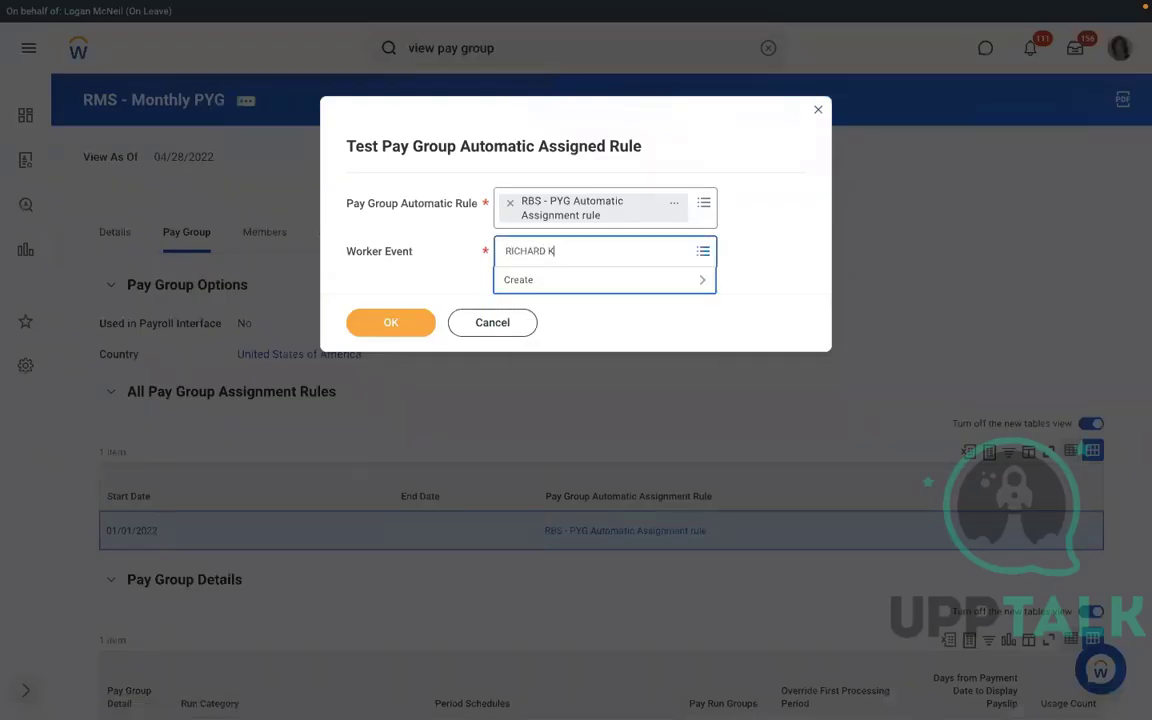
{"action": "key", "text": "Return"}
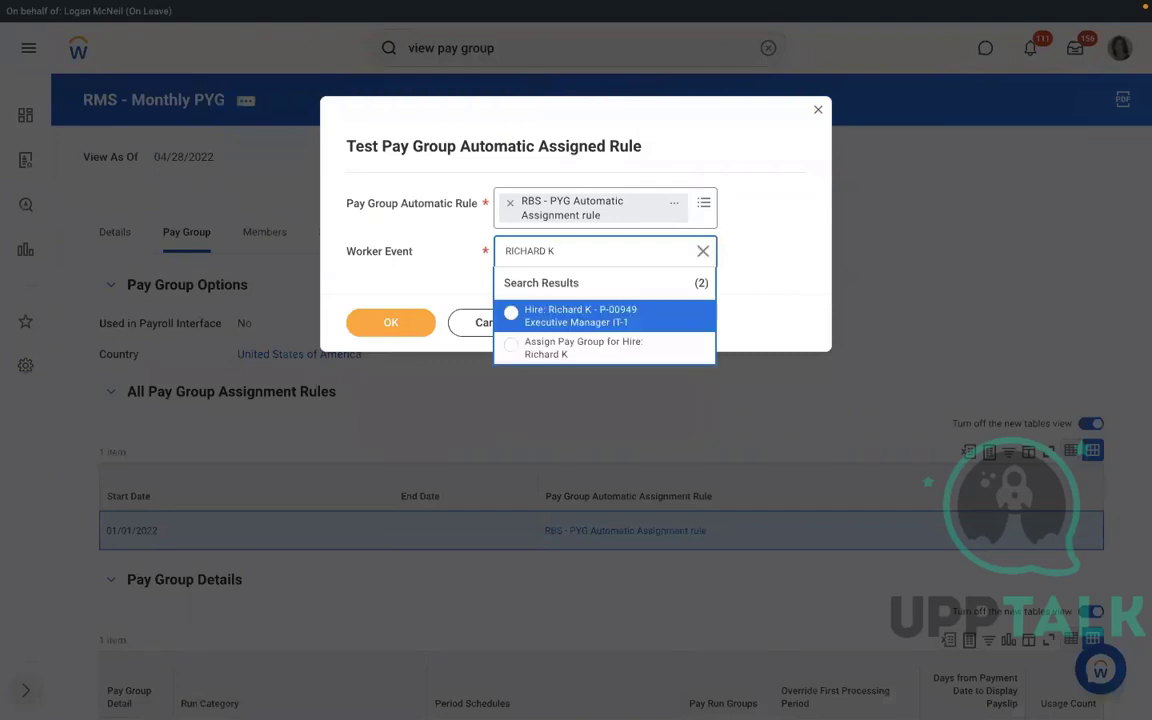
{"action": "left_click", "coordinate": [553, 341]}
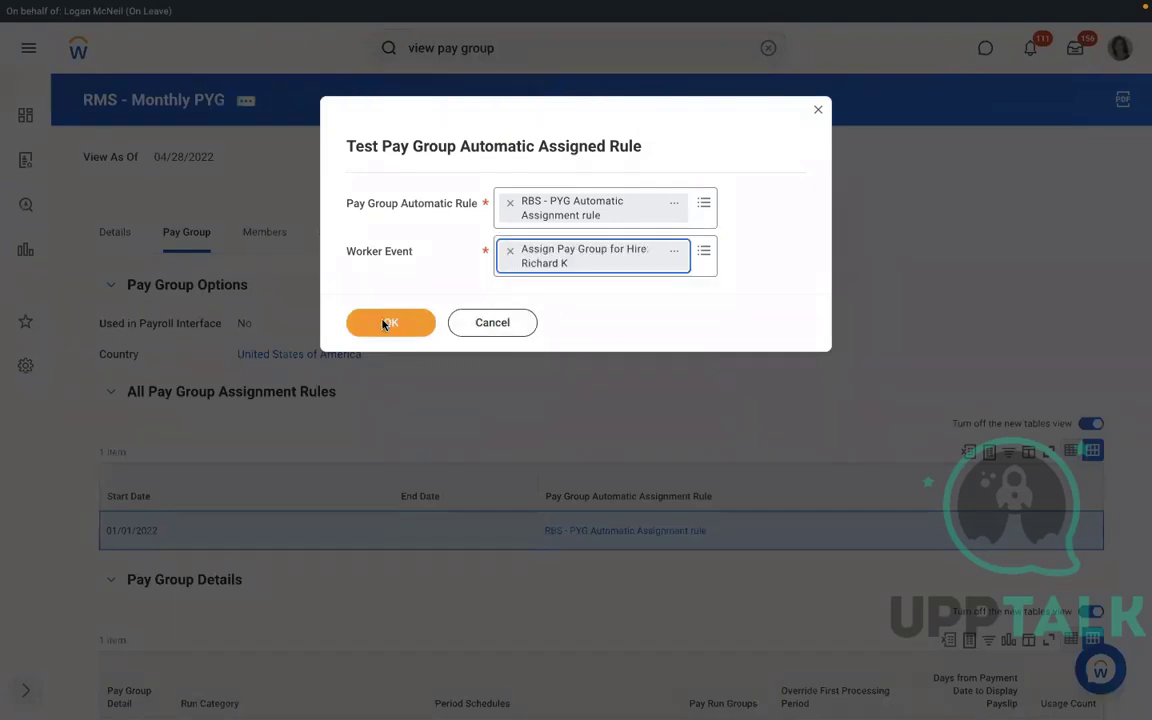
{"action": "left_click", "coordinate": [385, 324]}
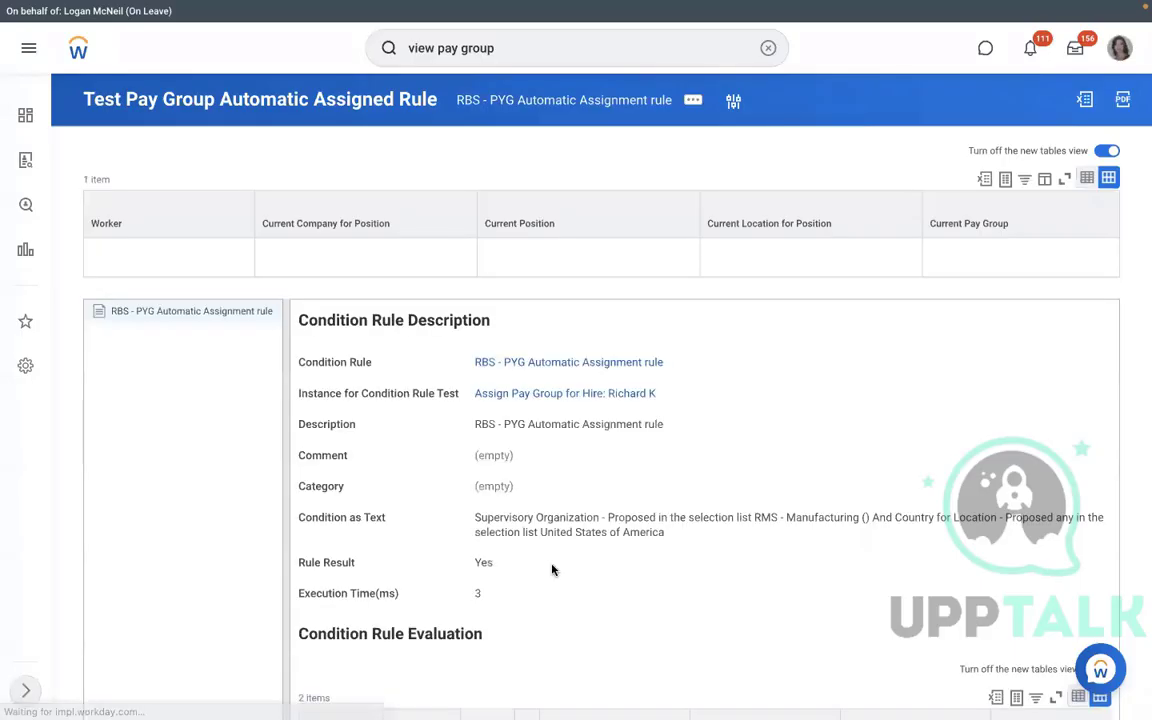
{"action": "left_click_drag", "start_coordinate": [518, 566], "coordinate": [461, 563]}
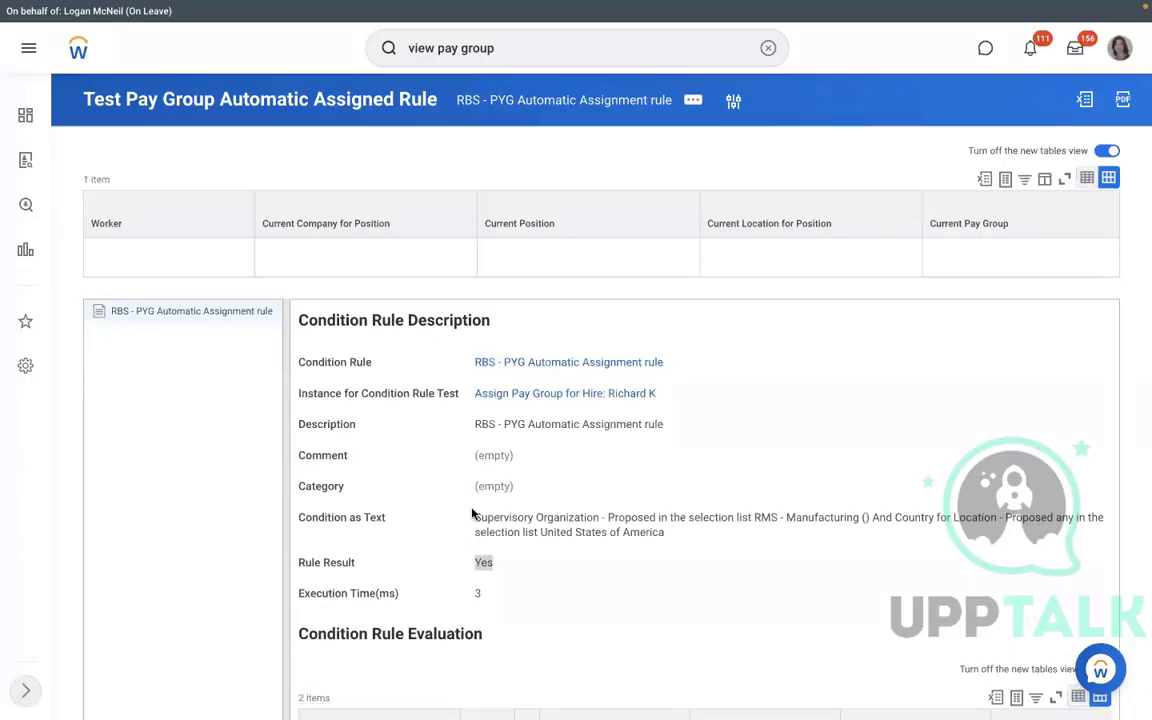
{"action": "left_click", "coordinate": [791, 421]}
Edit the condition rule's description prefix from RBS to RMS and save it.
{"action": "left_click", "coordinate": [676, 362]}
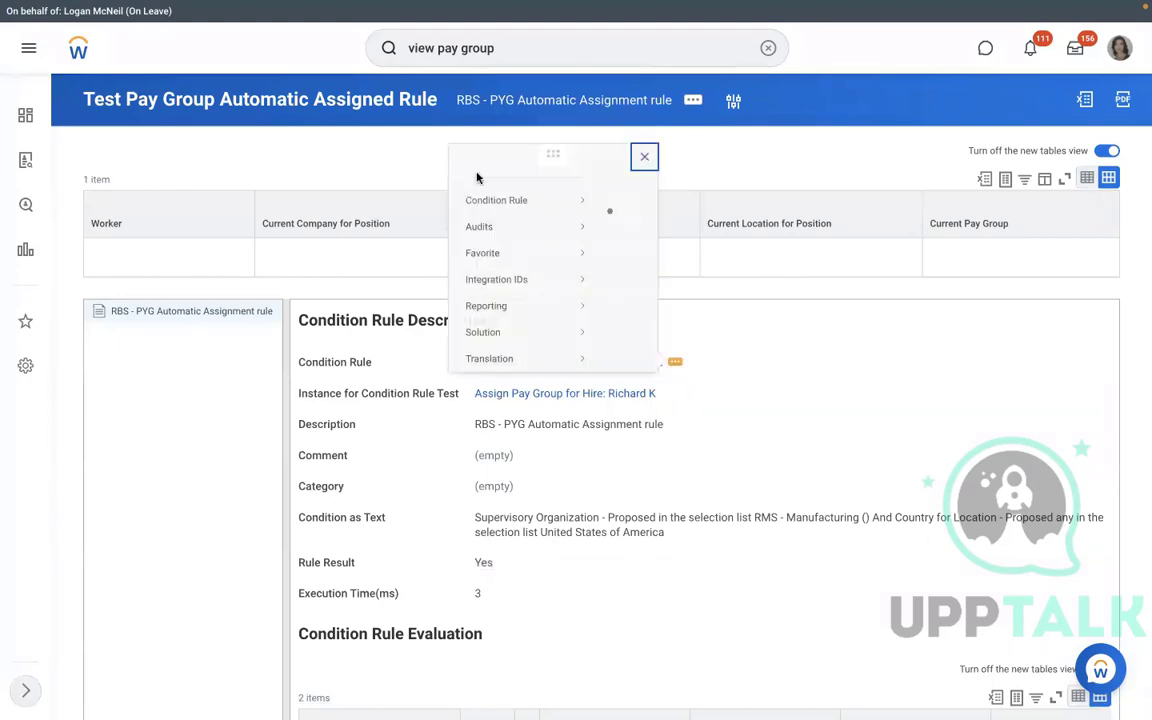
{"action": "mouse_move", "coordinate": [158, 101]}
{"action": "left_click", "coordinate": [191, 99]}
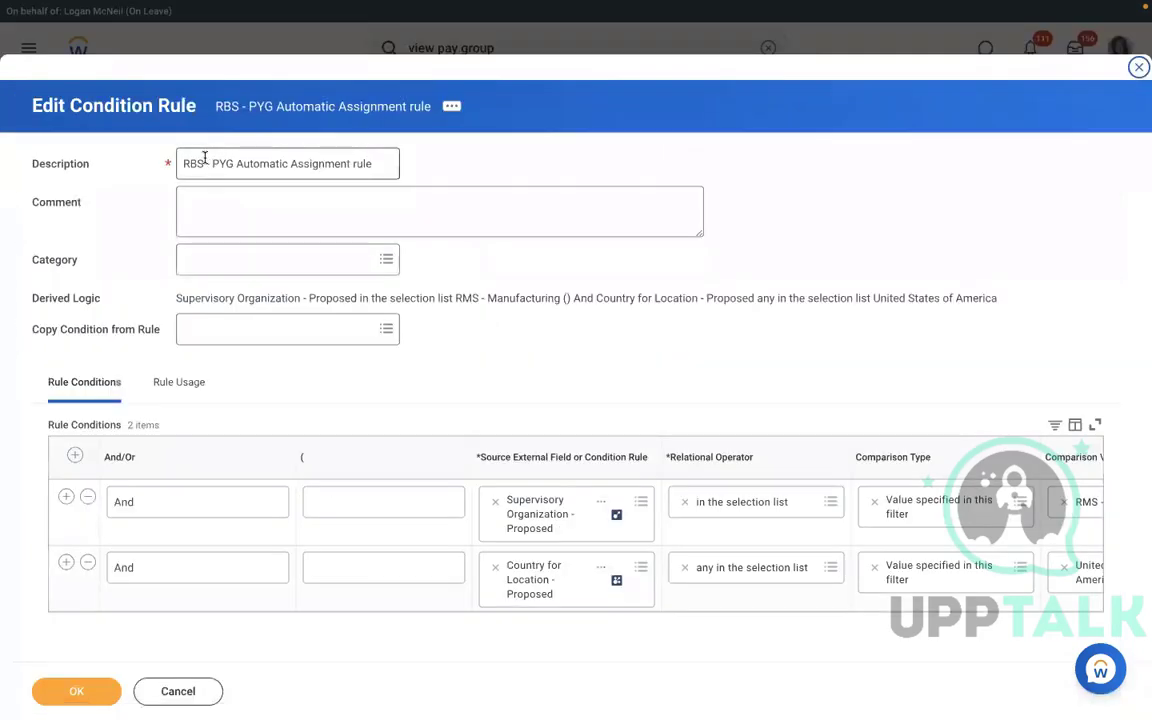
{"action": "left_click", "coordinate": [205, 164]}
{"action": "key", "text": "BackSpace"}
{"action": "key", "text": "BackSpace"}
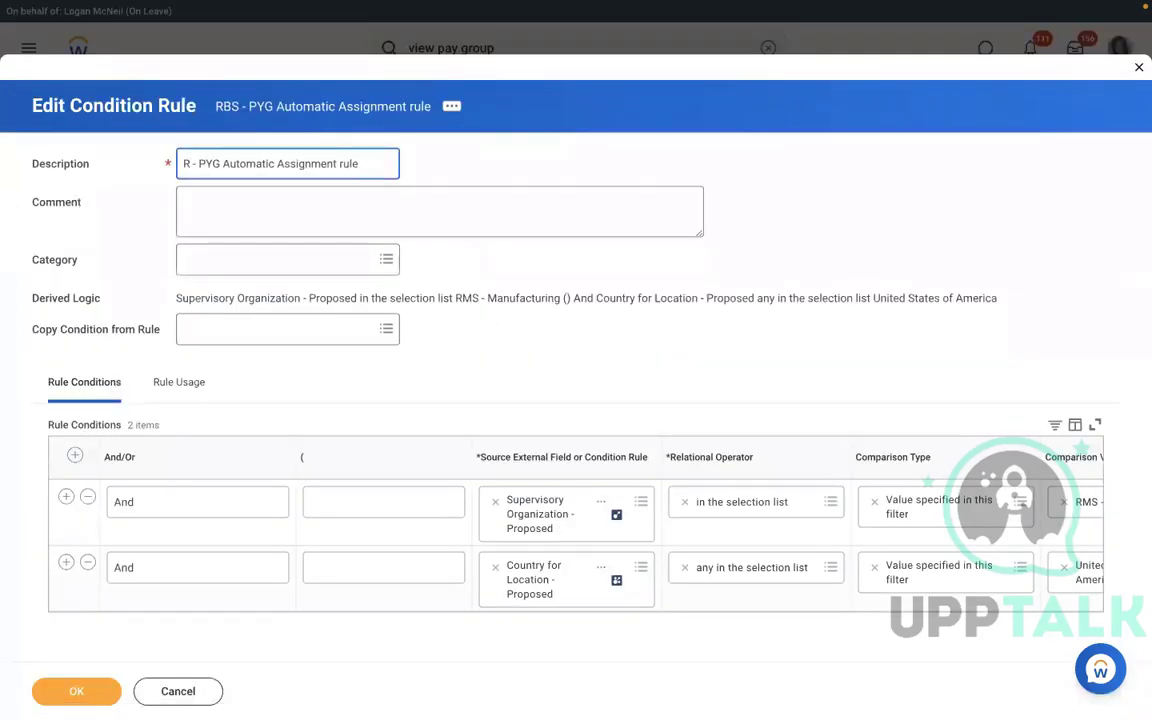
{"action": "type", "text": "MS"}
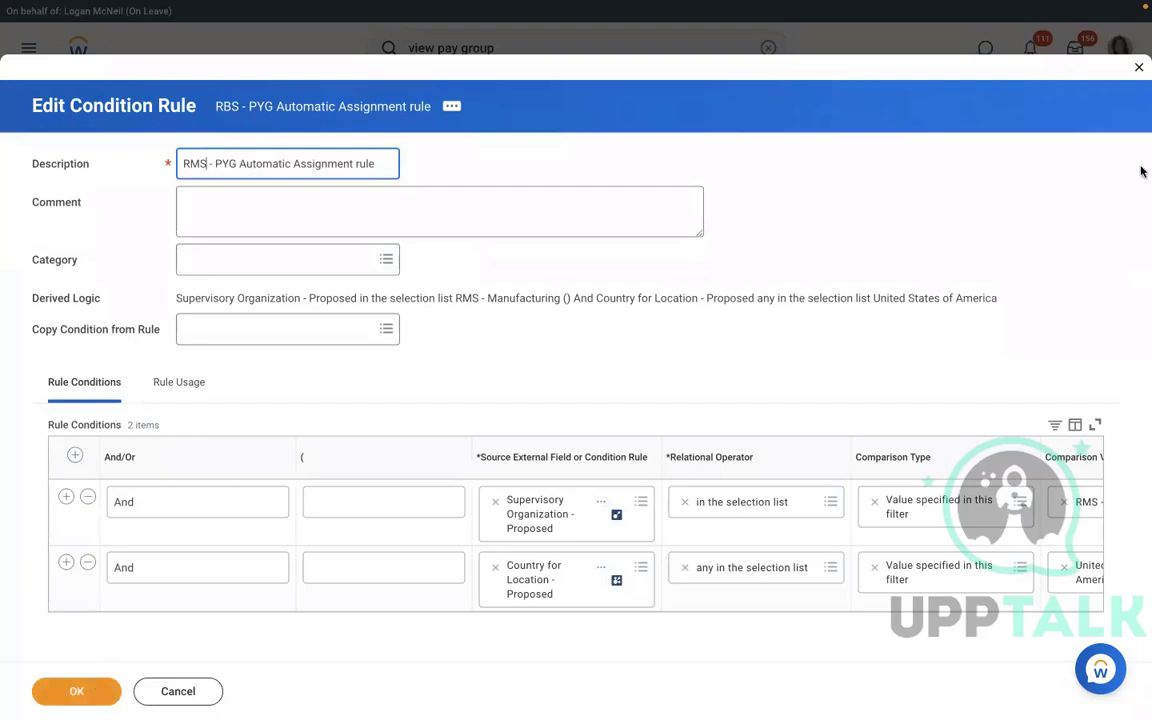
{"action": "left_click", "coordinate": [82, 689]}
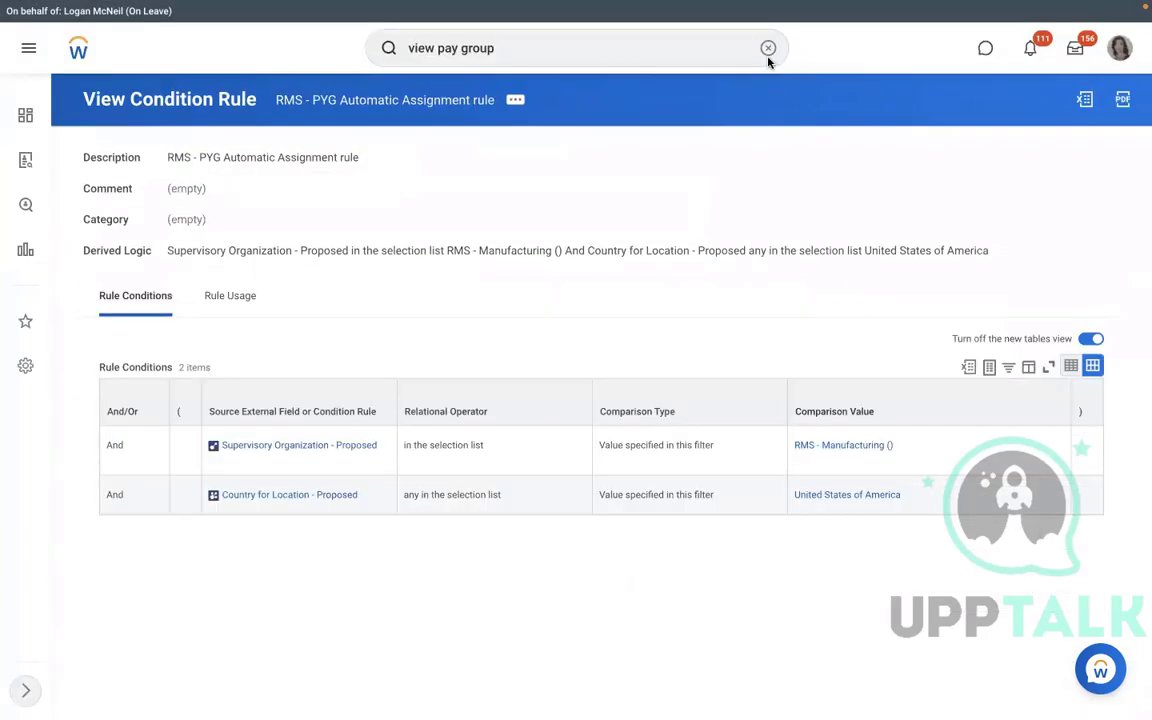
From RMS - Manufacturing staffing, choose to cancel the in-progress hire into P-00949.
{"action": "left_click", "coordinate": [828, 445]}
{"action": "left_click", "coordinate": [280, 280]}
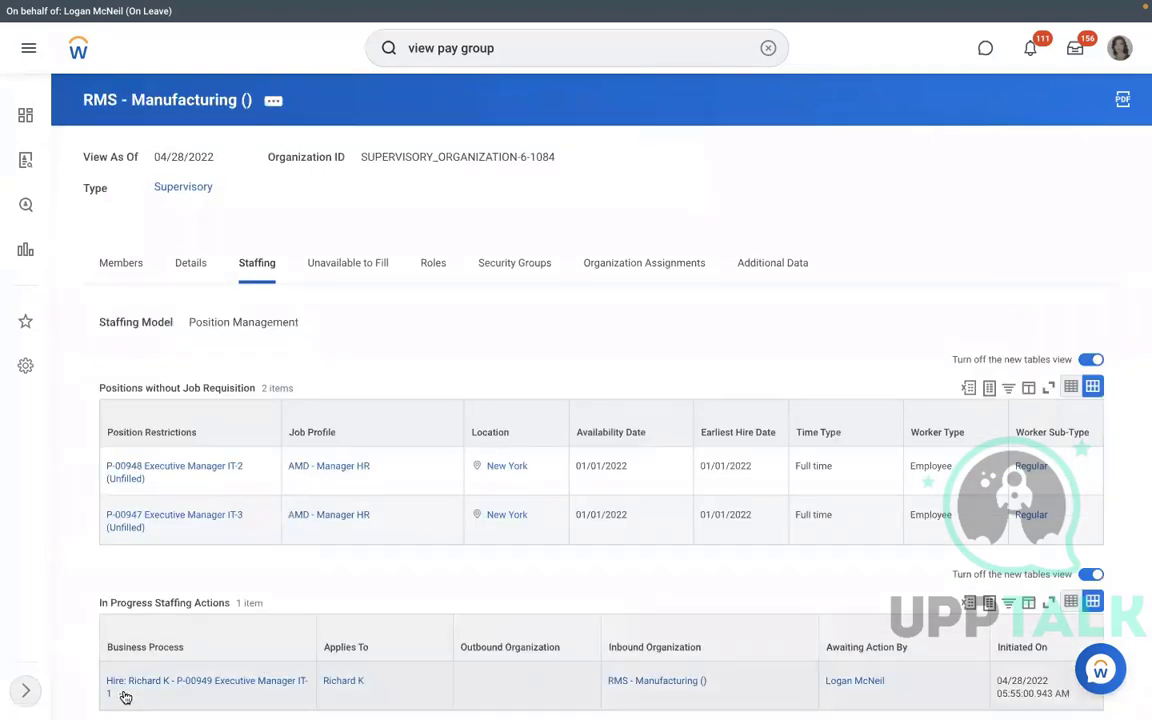
{"action": "left_click", "coordinate": [124, 696]}
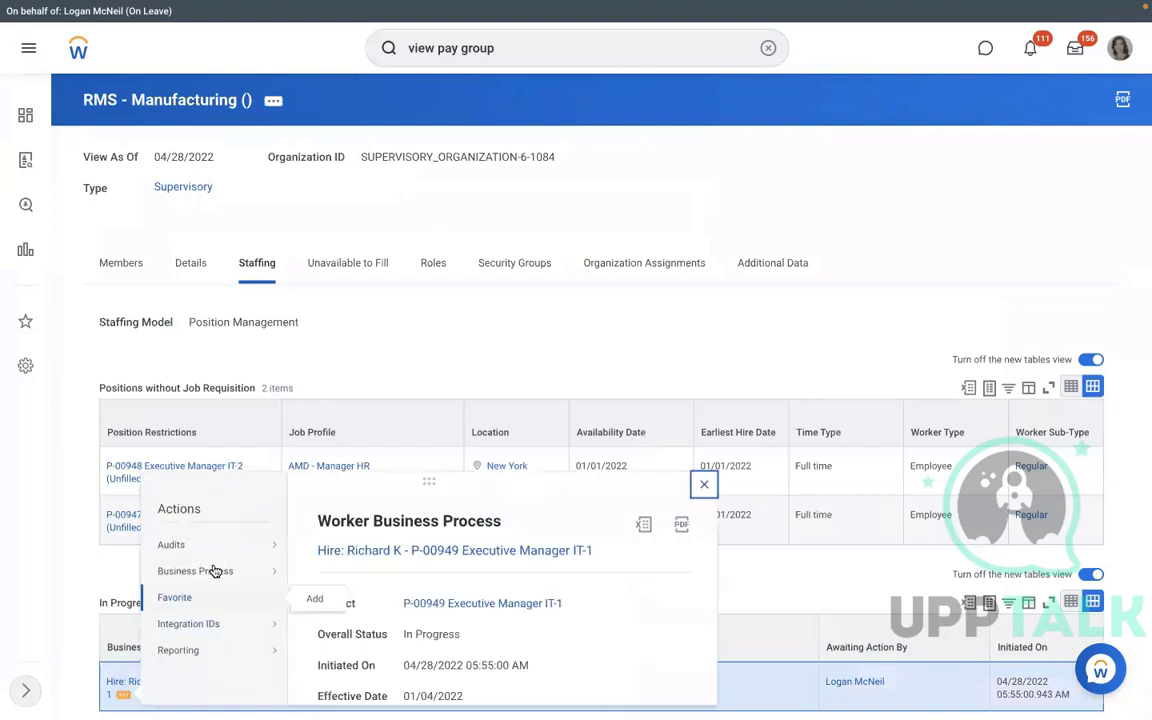
{"action": "mouse_move", "coordinate": [286, 578]}
{"action": "left_click", "coordinate": [672, 311]}
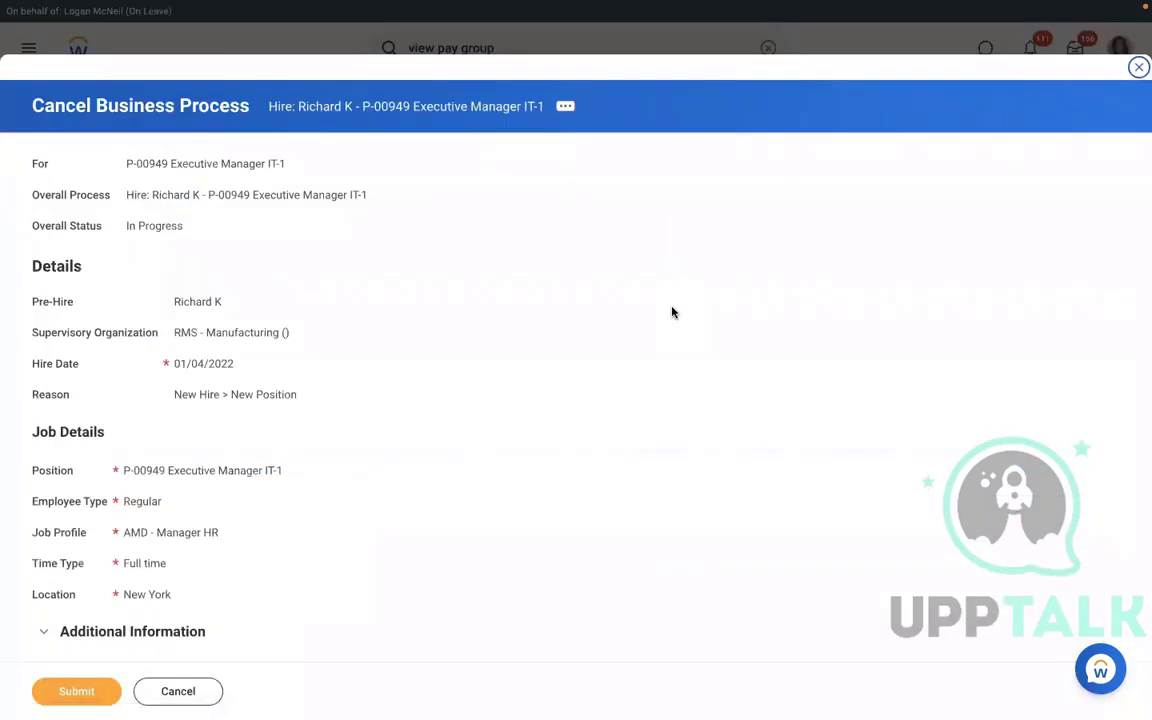
Submit the hire cancellation with the comment TEST.
{"action": "scroll", "coordinate": [672, 312], "scroll_direction": "down", "scroll_amount": 5}
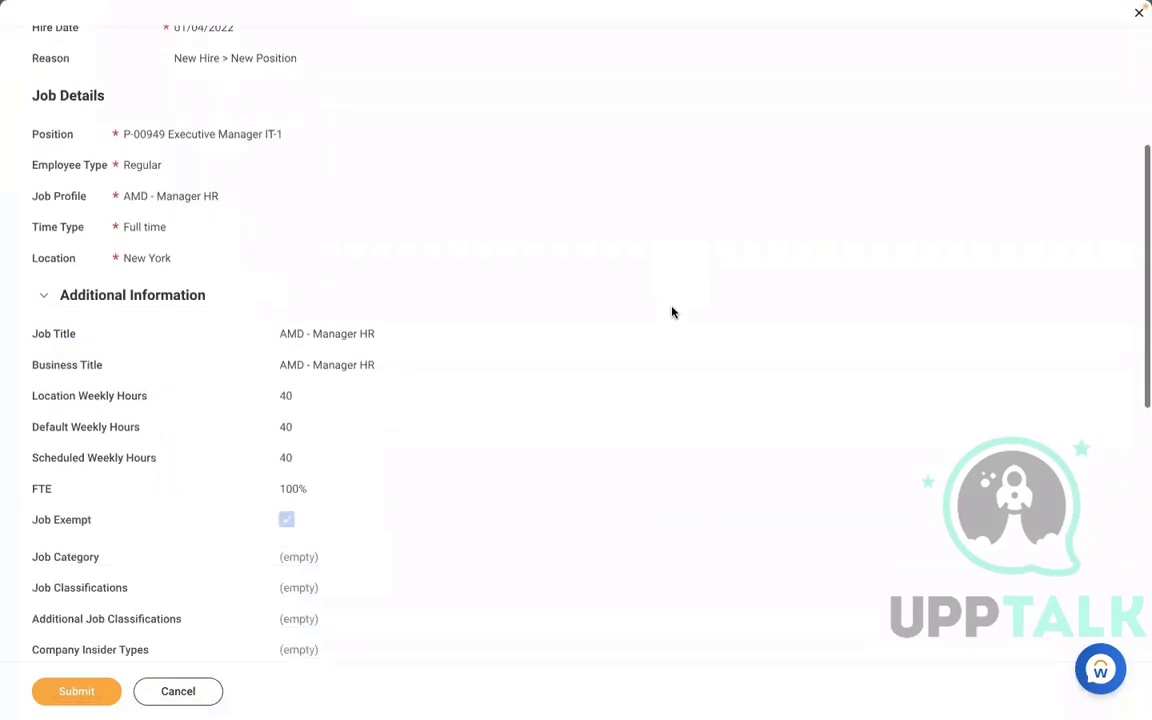
{"action": "scroll", "coordinate": [672, 312], "scroll_direction": "down", "scroll_amount": 8}
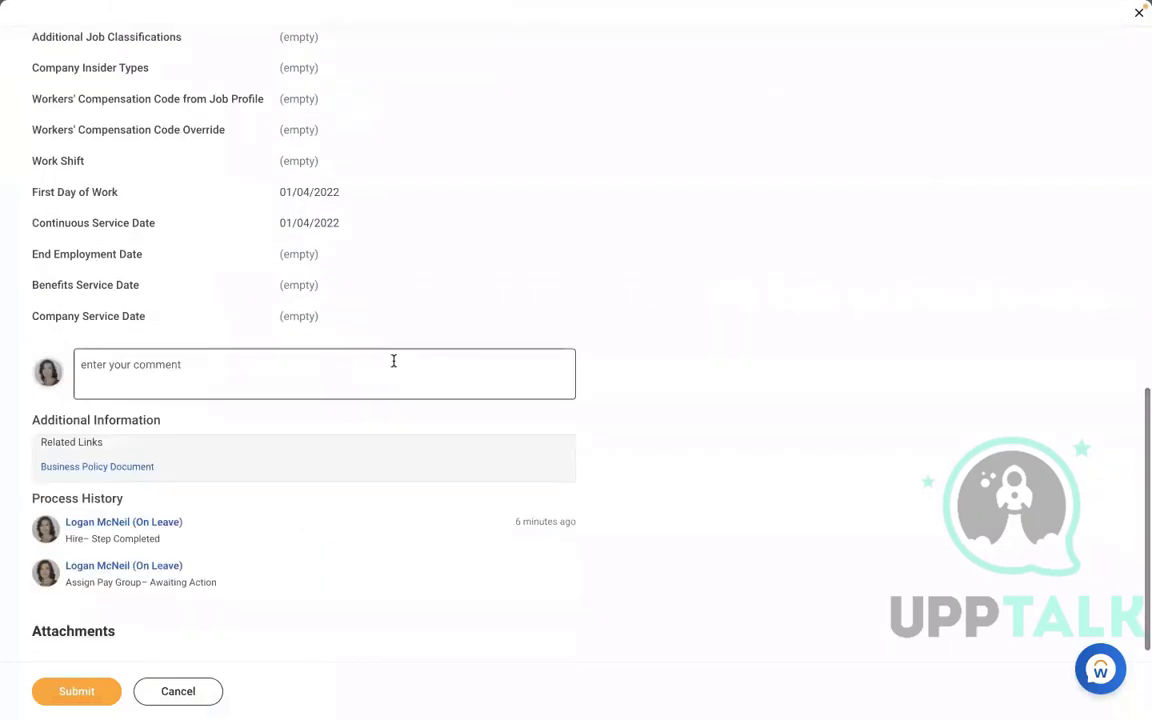
{"action": "left_click", "coordinate": [393, 361]}
{"action": "type", "text": "TEST"}
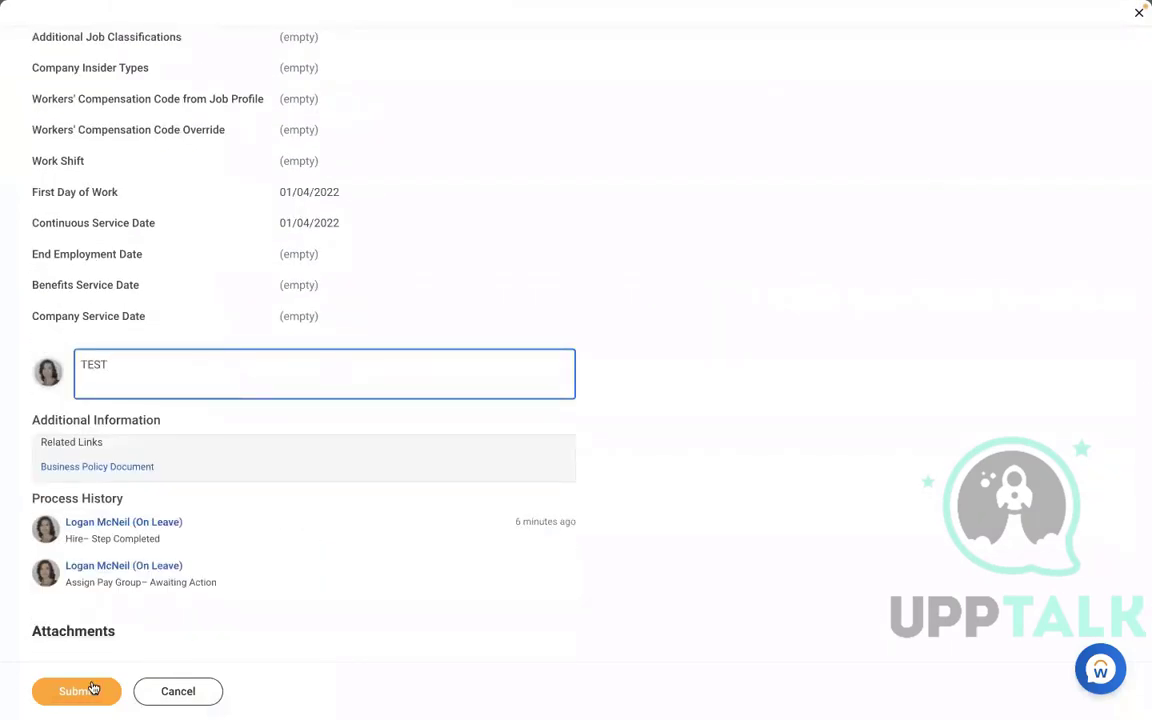
{"action": "left_click", "coordinate": [92, 688]}
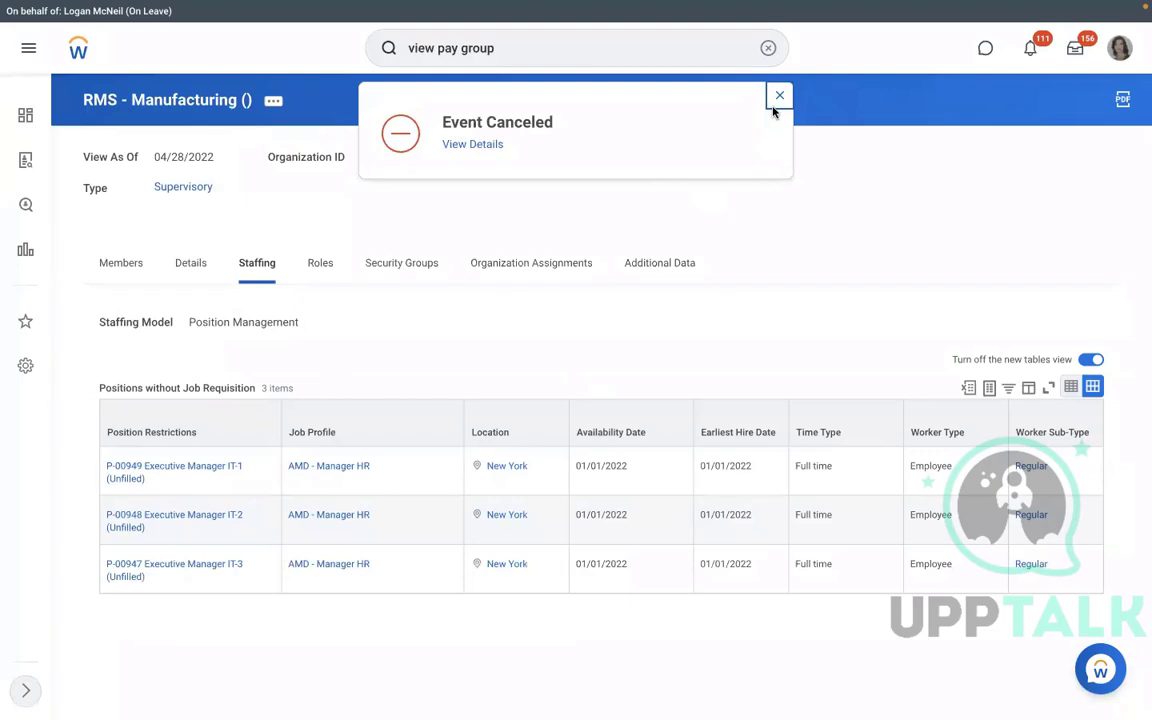
Start a hire into position P-00949 and search pre-hires by the person's first name.
{"action": "left_click", "coordinate": [157, 481]}
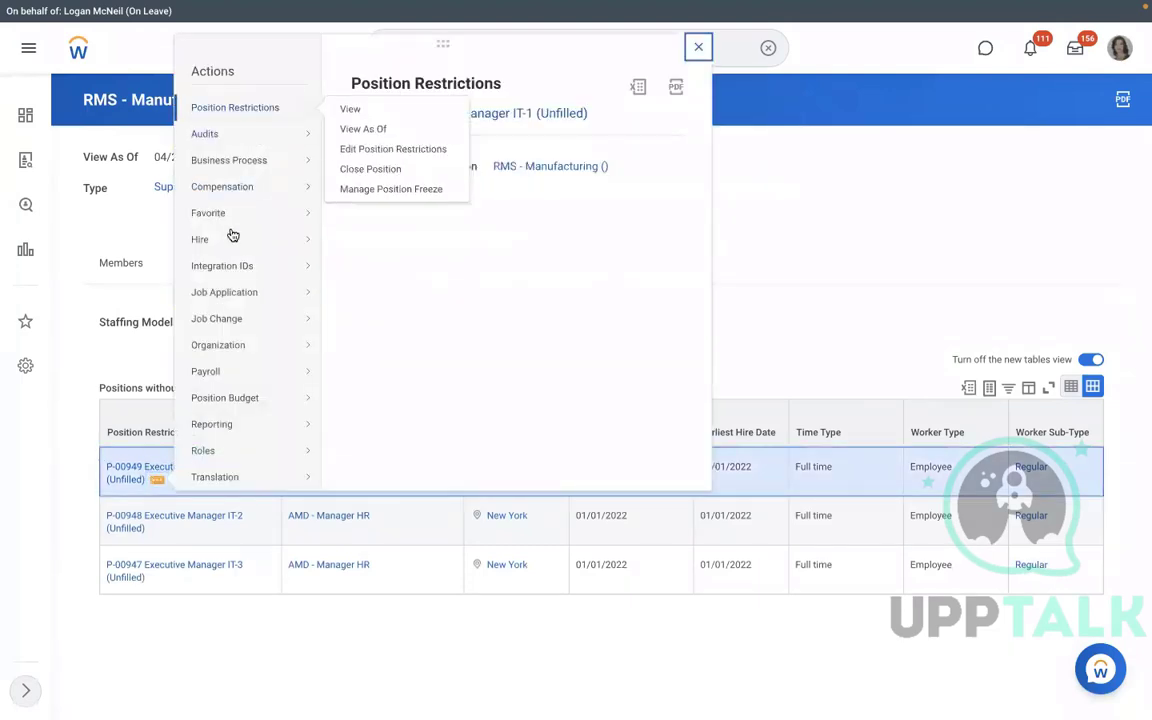
{"action": "mouse_move", "coordinate": [232, 236]}
{"action": "left_click", "coordinate": [394, 240]}
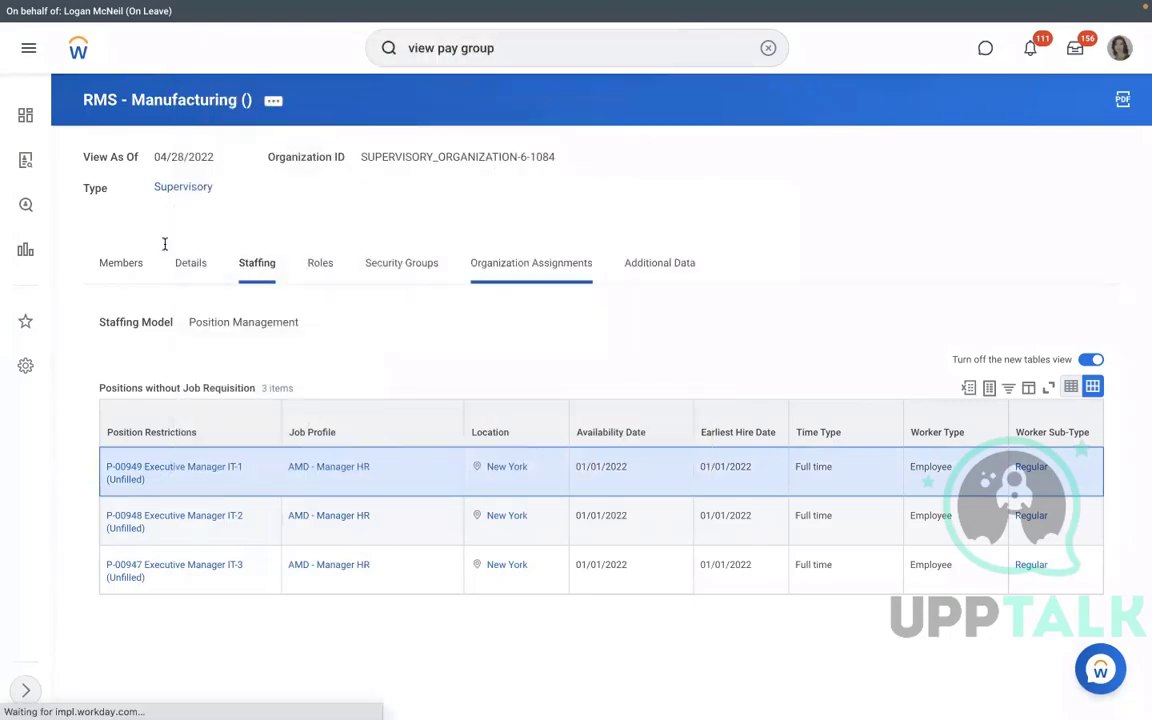
{"action": "type", "text": "RICHA"}
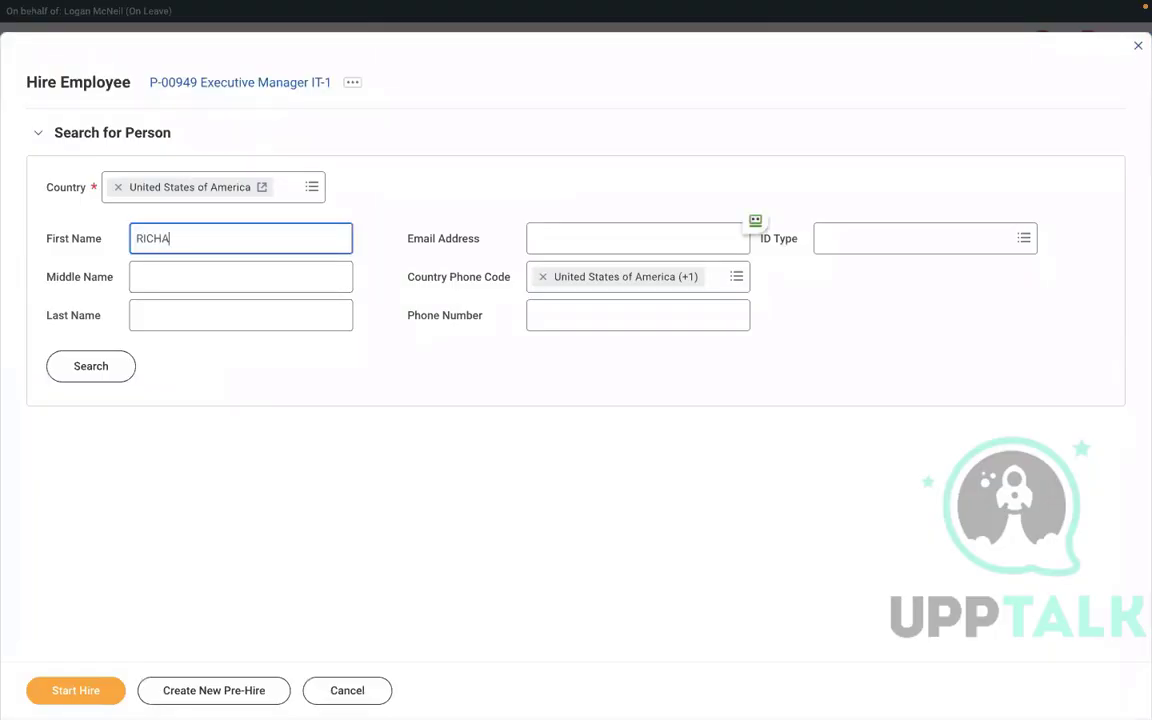
{"action": "type", "text": "RD"}
{"action": "left_click", "coordinate": [162, 314]}
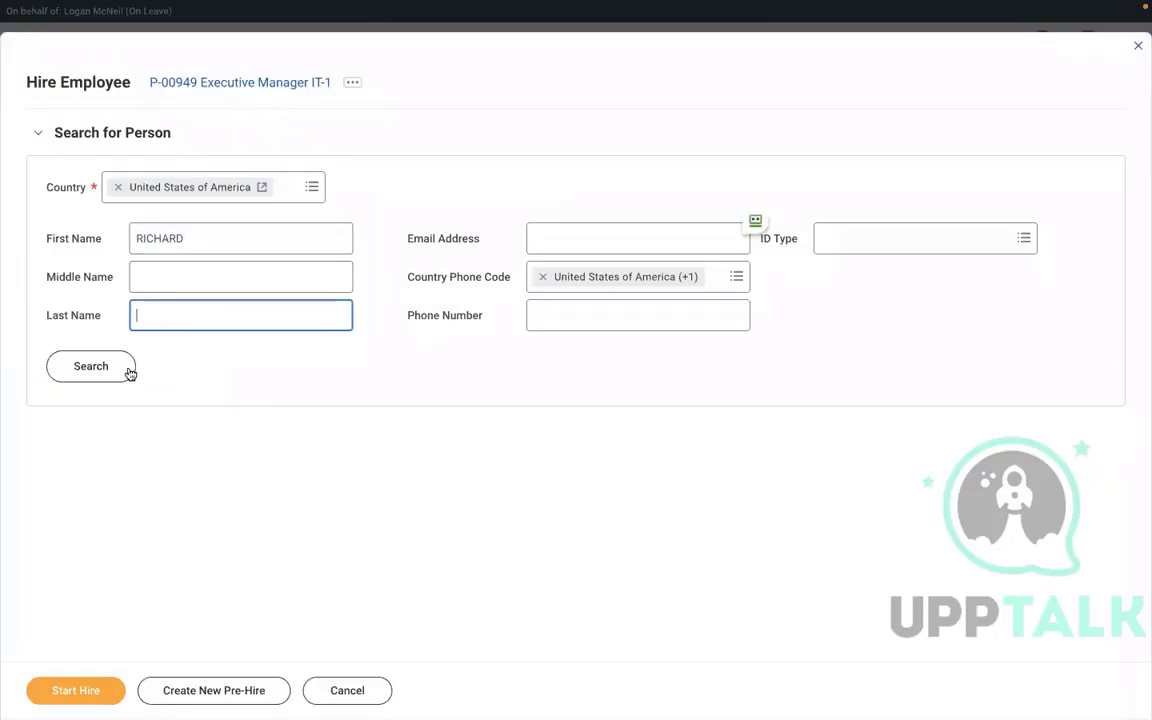
{"action": "type", "text": "K"}
{"action": "left_click", "coordinate": [106, 377]}
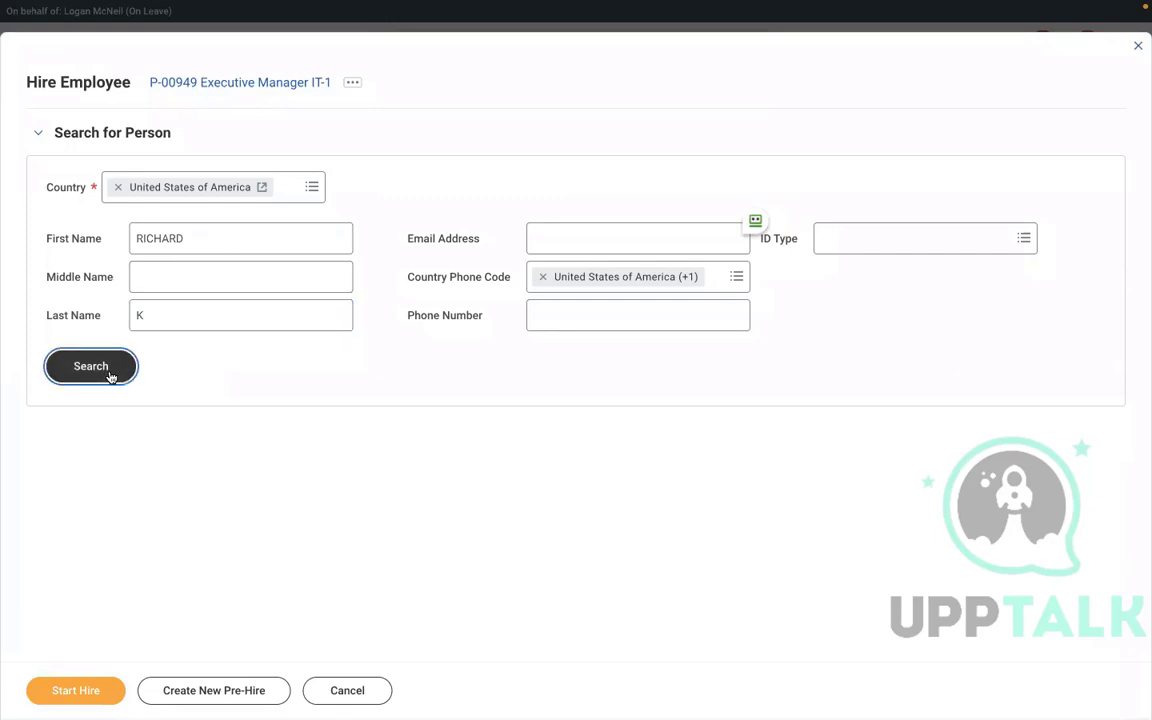
{"action": "left_click", "coordinate": [202, 327]}
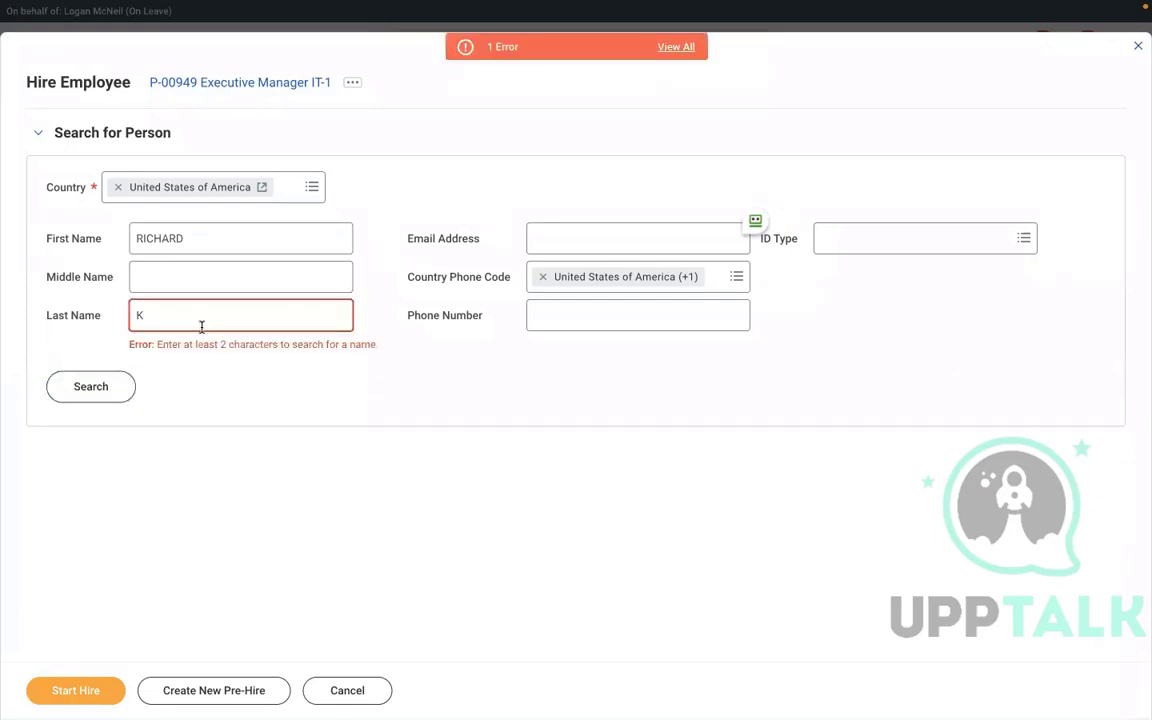
{"action": "key", "text": "BackSpace"}
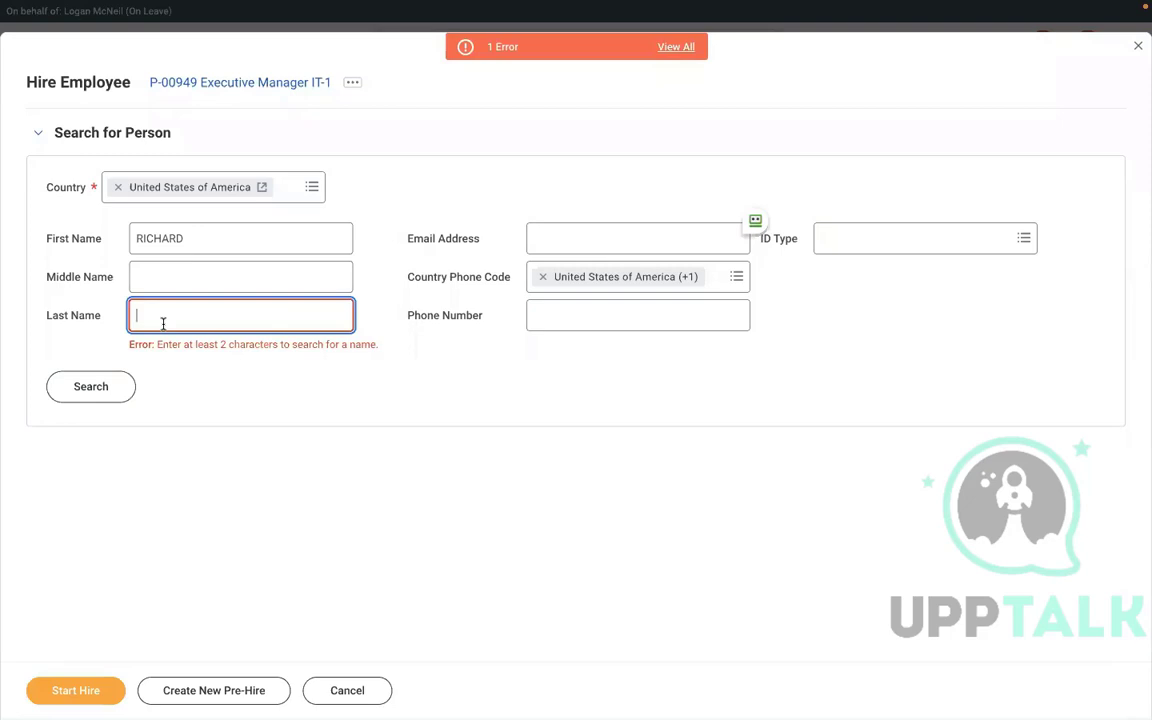
{"action": "left_click", "coordinate": [90, 386]}
{"action": "left_click", "coordinate": [92, 360]}
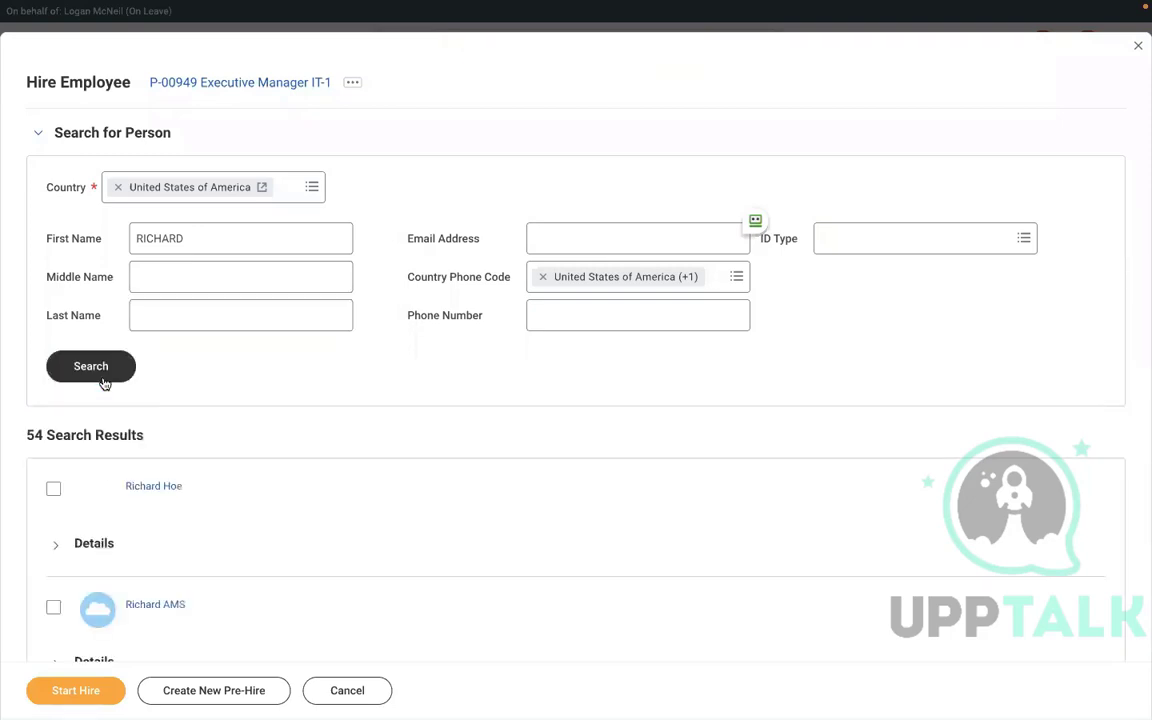
Find the intended pre-hire in the long results list with find-in-page and select them.
{"action": "scroll", "coordinate": [377, 499], "scroll_direction": "down", "scroll_amount": 5}
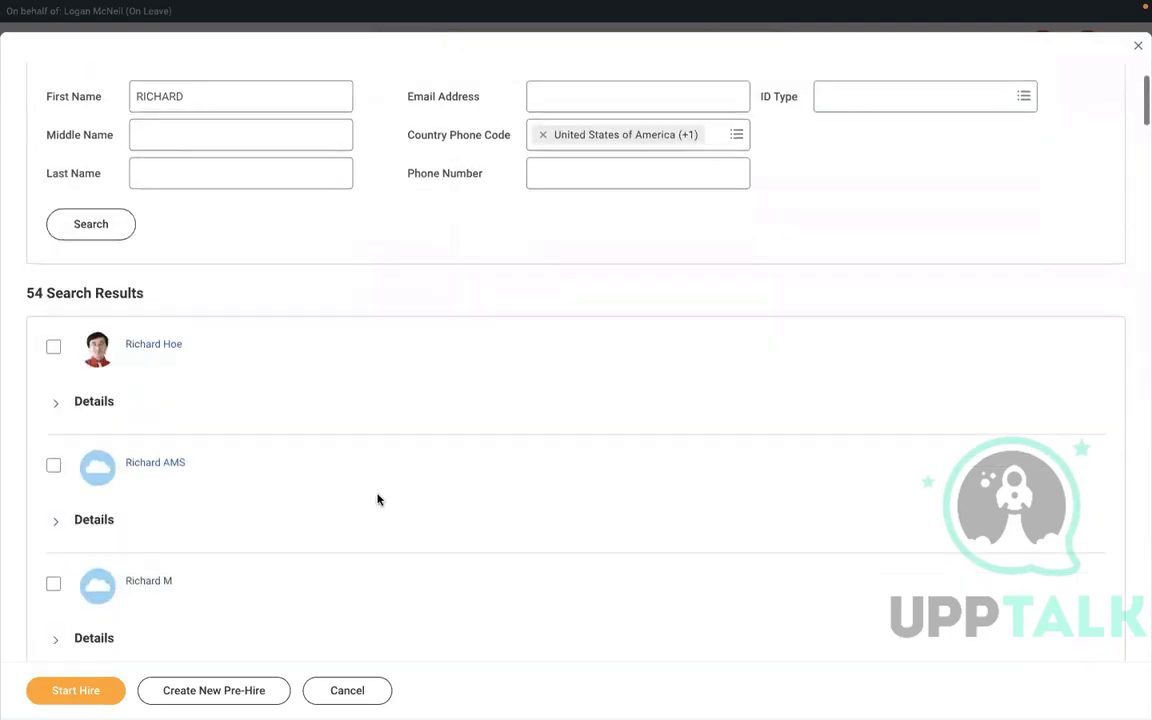
{"action": "scroll", "coordinate": [377, 499], "scroll_direction": "down", "scroll_amount": 3}
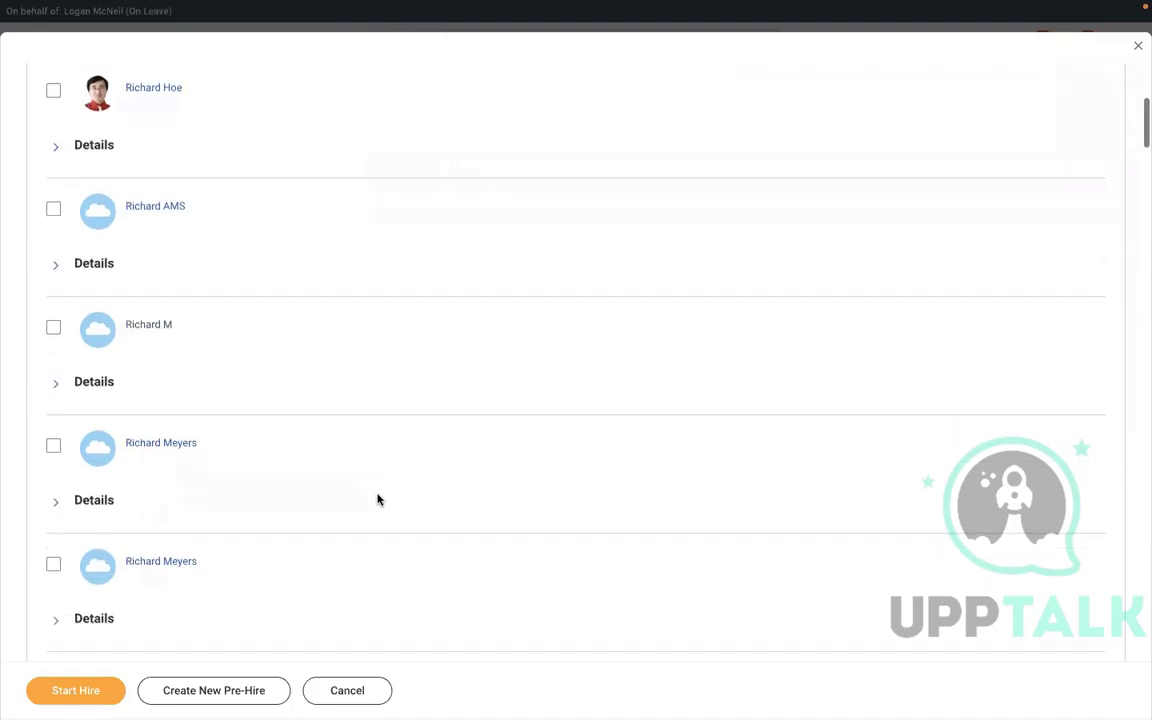
{"action": "scroll", "coordinate": [377, 499], "scroll_direction": "down", "scroll_amount": 6}
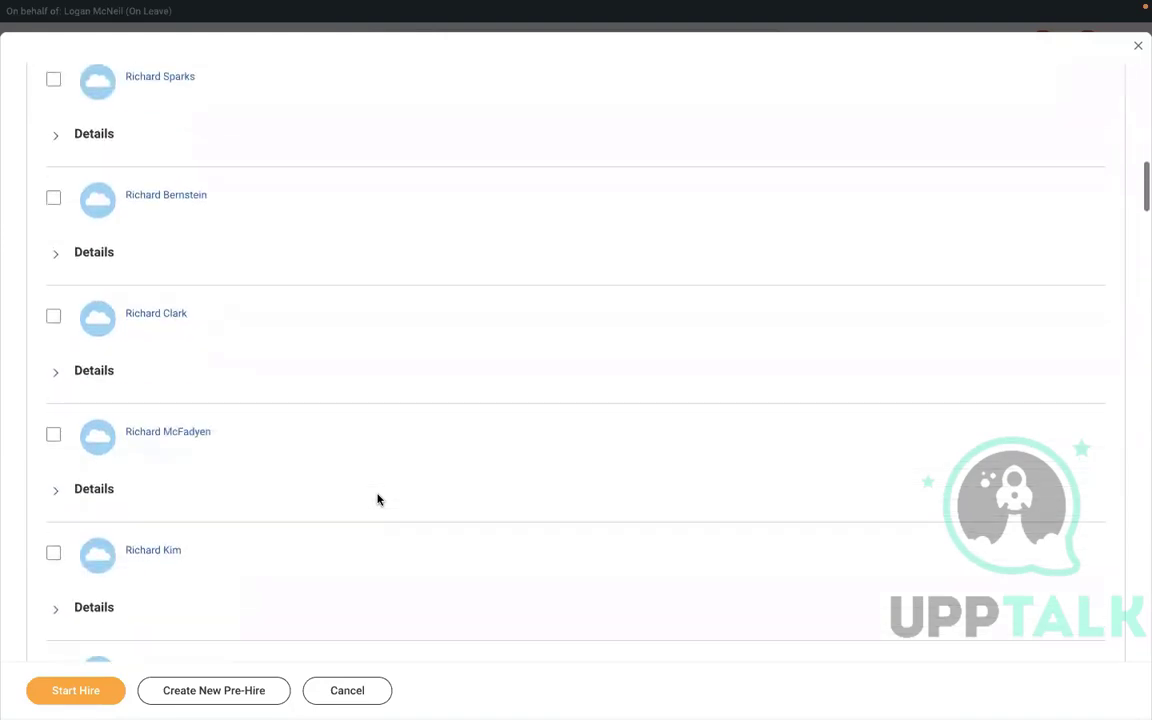
{"action": "scroll", "coordinate": [377, 499], "scroll_direction": "down", "scroll_amount": 3}
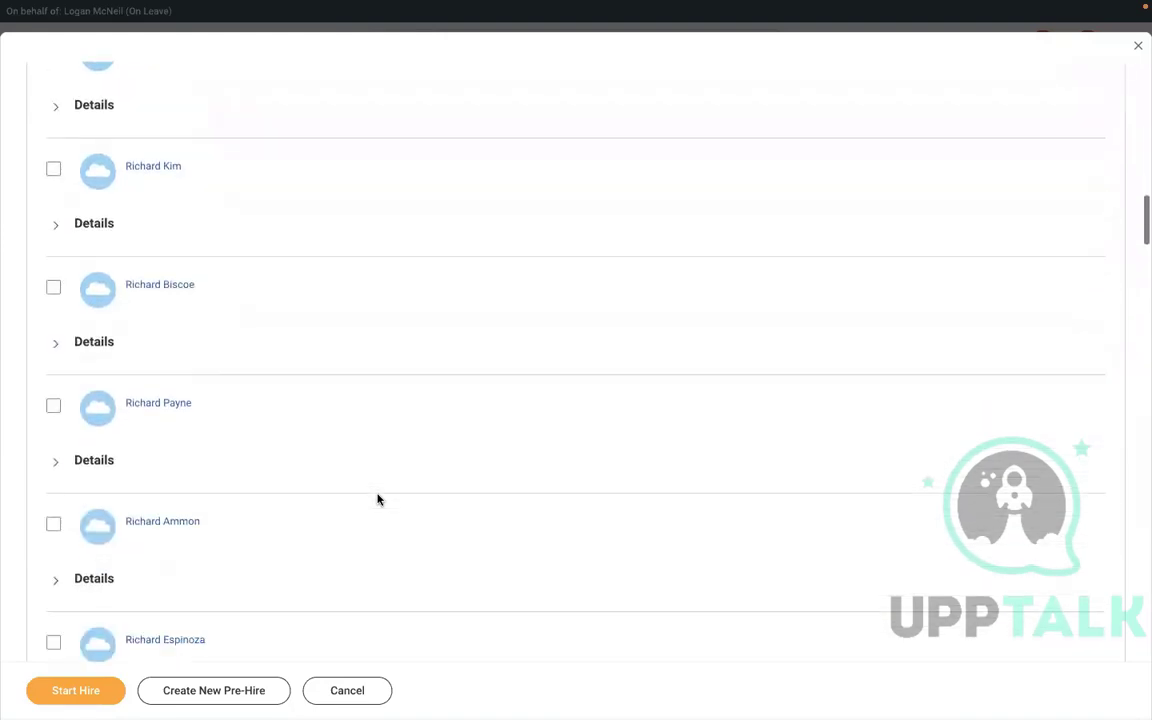
{"action": "scroll", "coordinate": [377, 499], "scroll_direction": "up", "scroll_amount": 2}
{"action": "scroll", "coordinate": [377, 499], "scroll_direction": "up", "scroll_amount": 5}
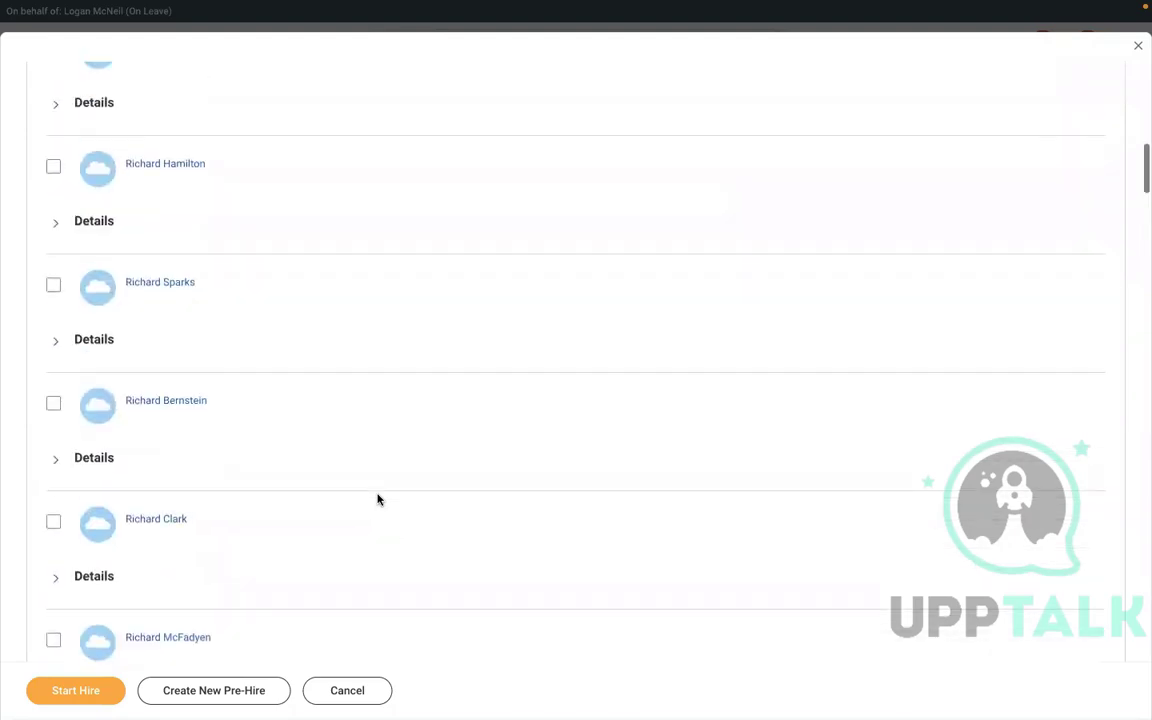
{"action": "scroll", "coordinate": [363, 447], "scroll_direction": "up", "scroll_amount": 5}
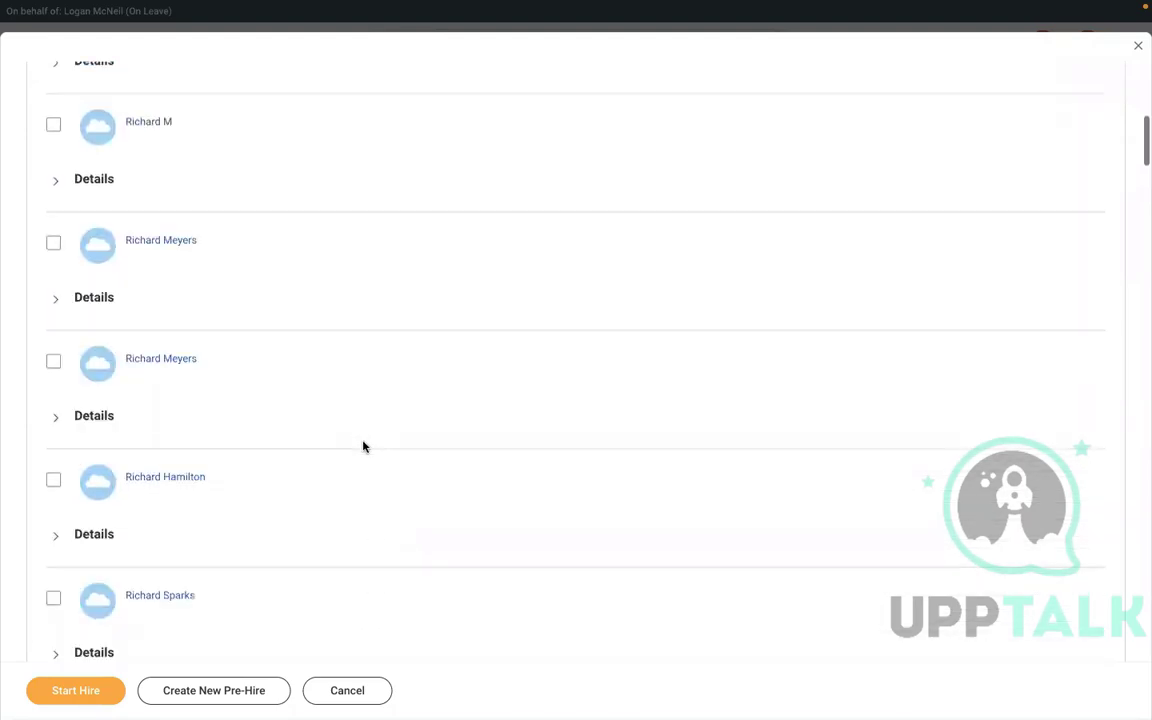
{"action": "scroll", "coordinate": [363, 447], "scroll_direction": "up", "scroll_amount": 3}
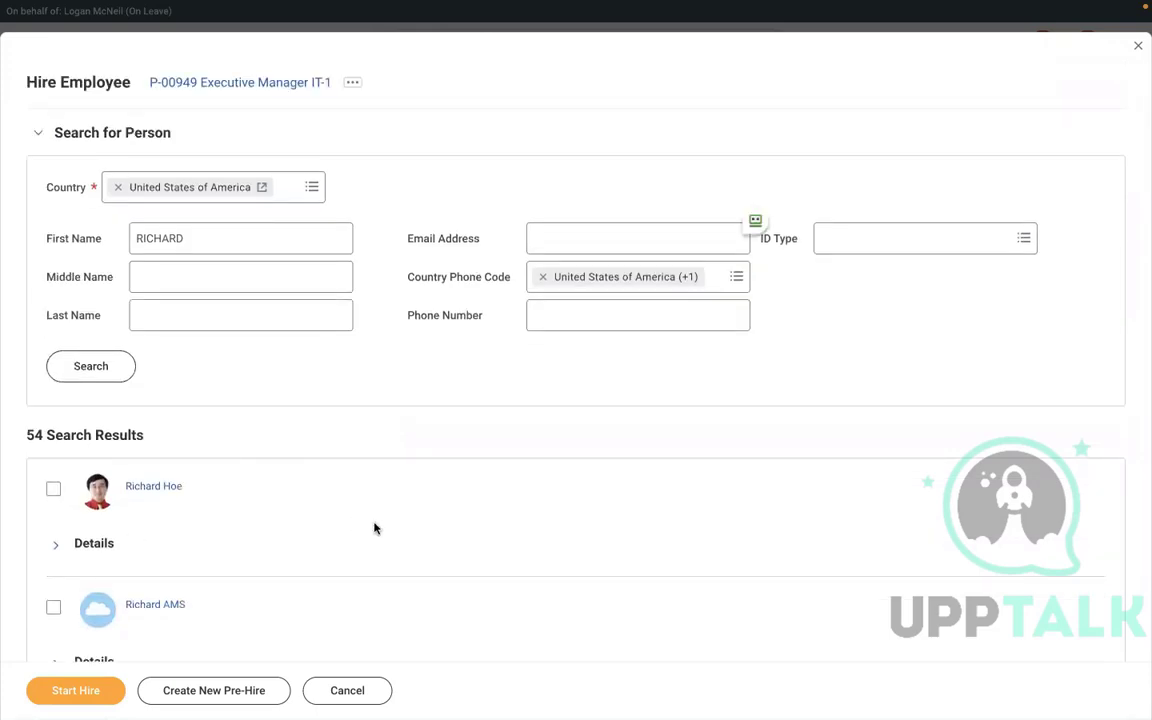
{"action": "key", "text": "ctrl+f"}
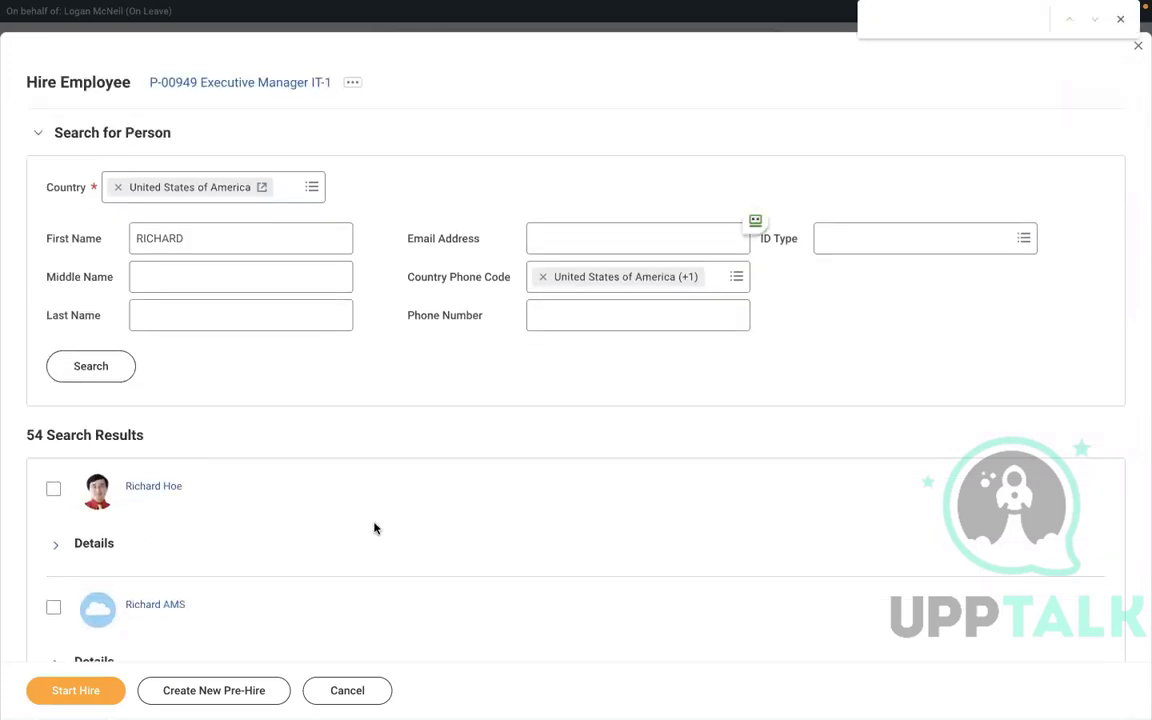
{"action": "type", "text": "RICHARD"}
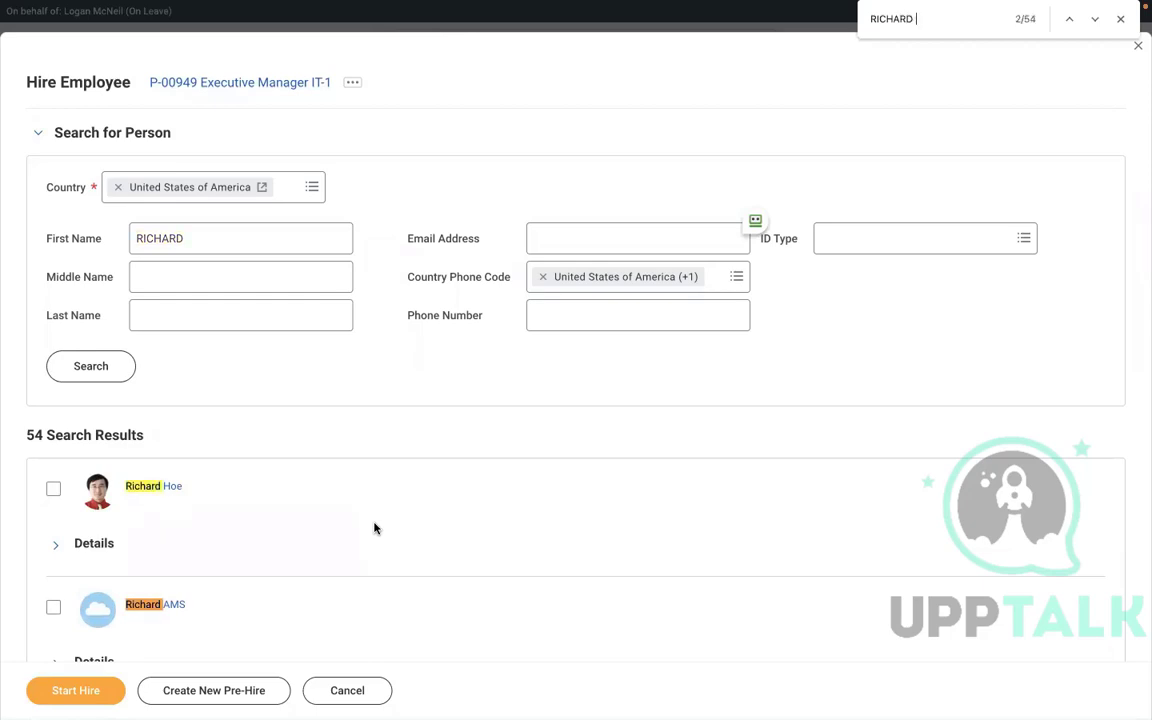
{"action": "type", "text": " K"}
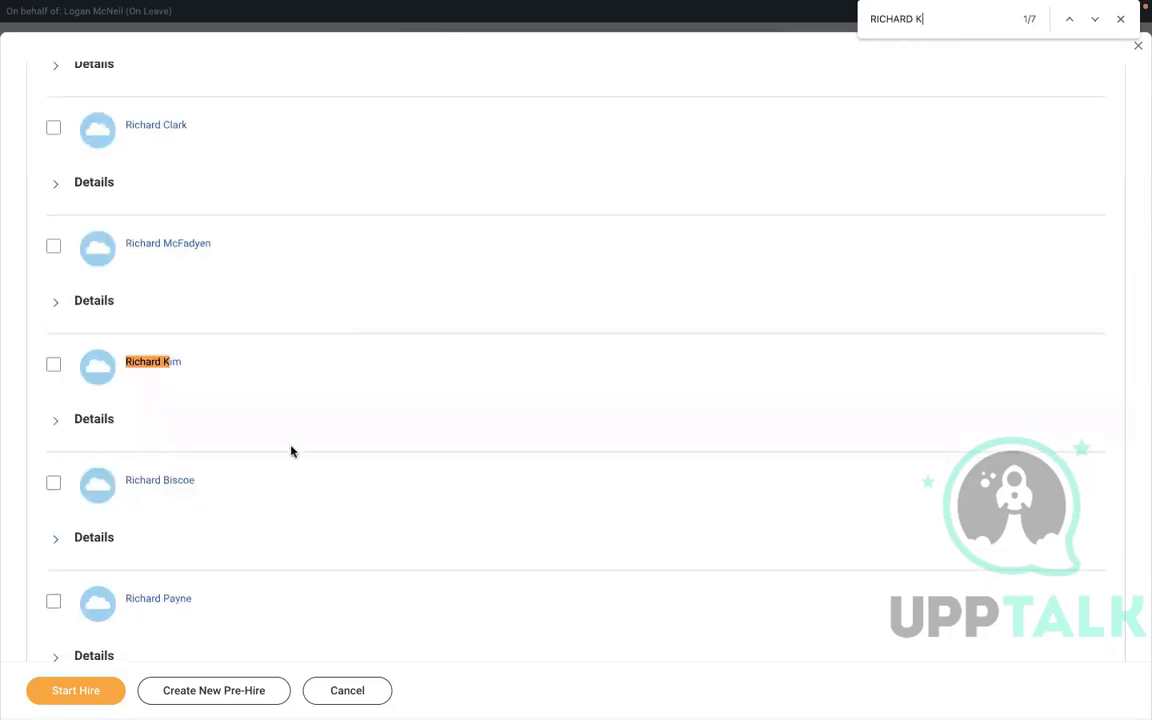
{"action": "left_click", "coordinate": [1094, 19]}
{"action": "left_click", "coordinate": [1094, 19]}
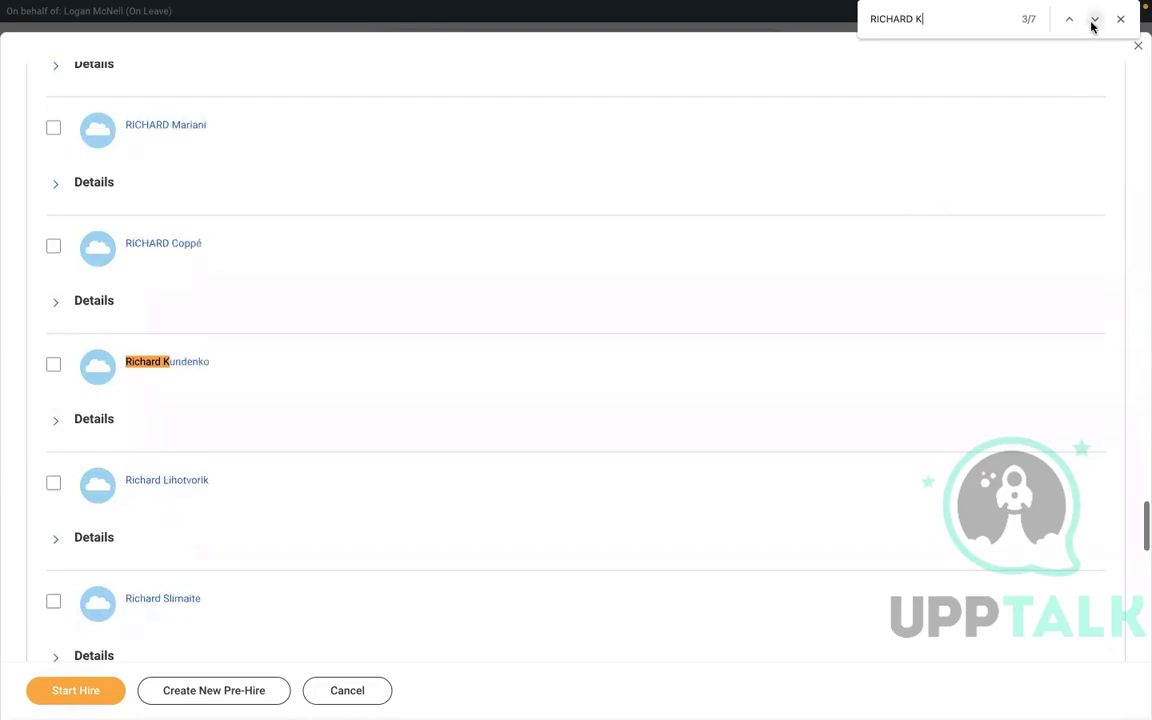
{"action": "left_click", "coordinate": [1093, 24]}
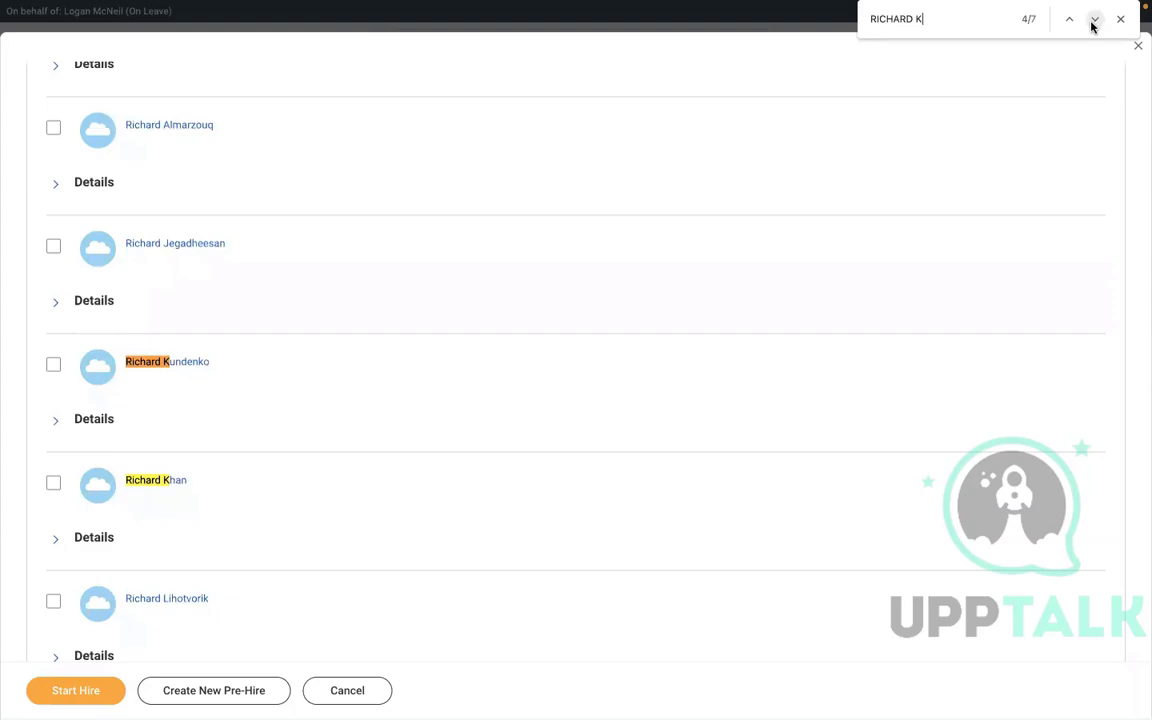
{"action": "left_click", "coordinate": [1093, 22]}
{"action": "left_click", "coordinate": [1093, 22]}
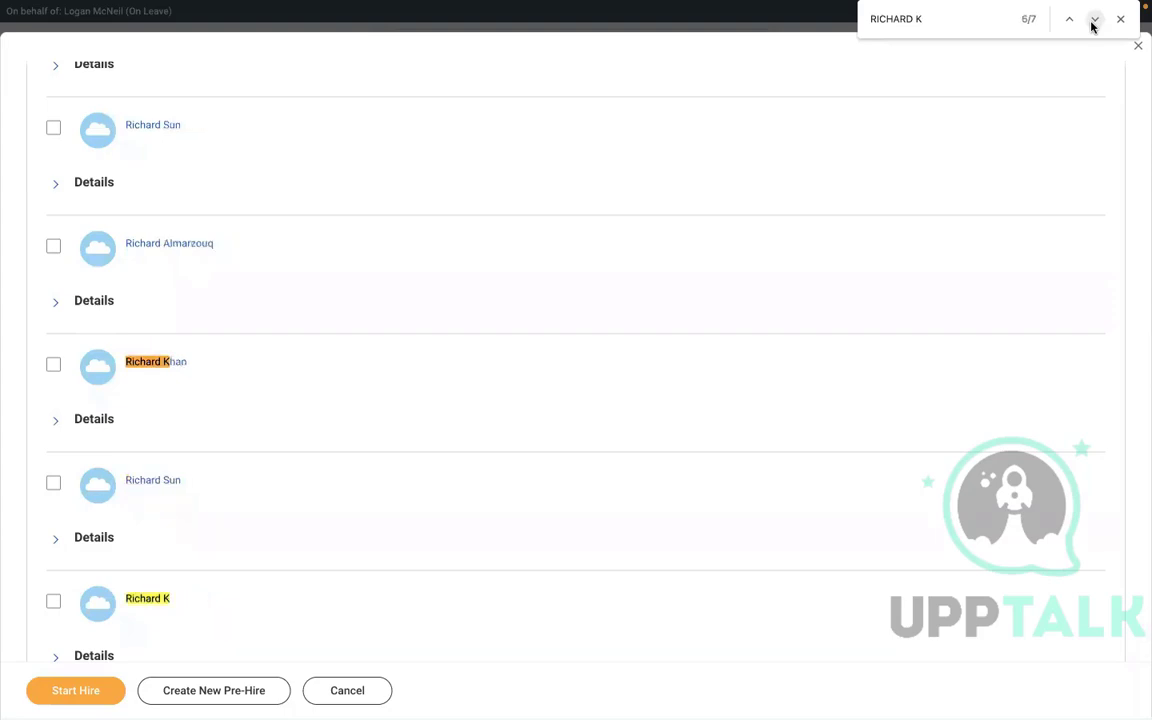
{"action": "left_click", "coordinate": [54, 602]}
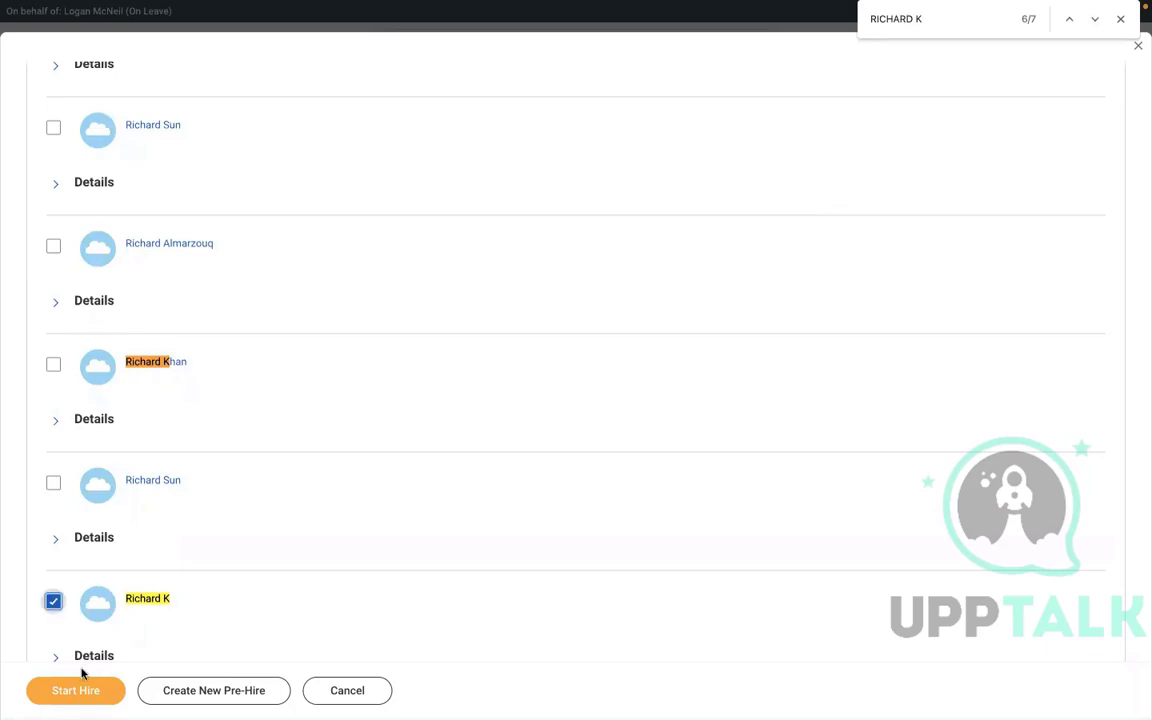
Hire the pre-hire into P-00949 Executive Manager IT-1 with hire date 01/03/2022 and submit.
{"action": "left_click", "coordinate": [58, 689]}
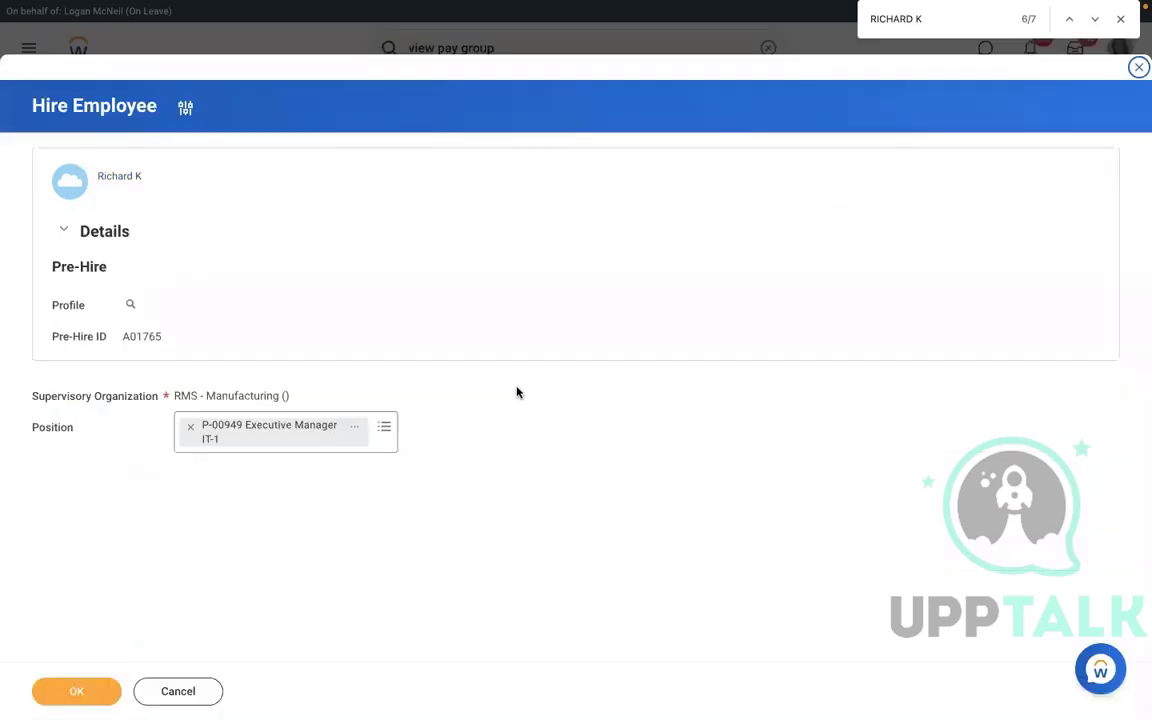
{"action": "left_click", "coordinate": [78, 690]}
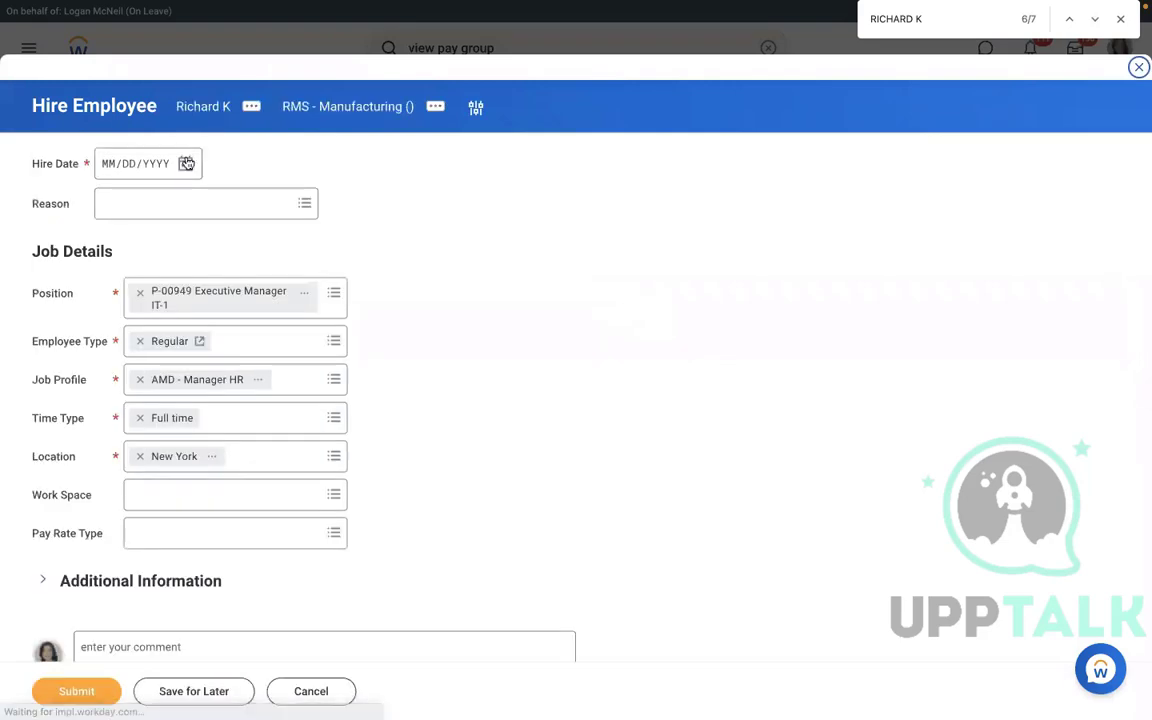
{"action": "left_click", "coordinate": [185, 164]}
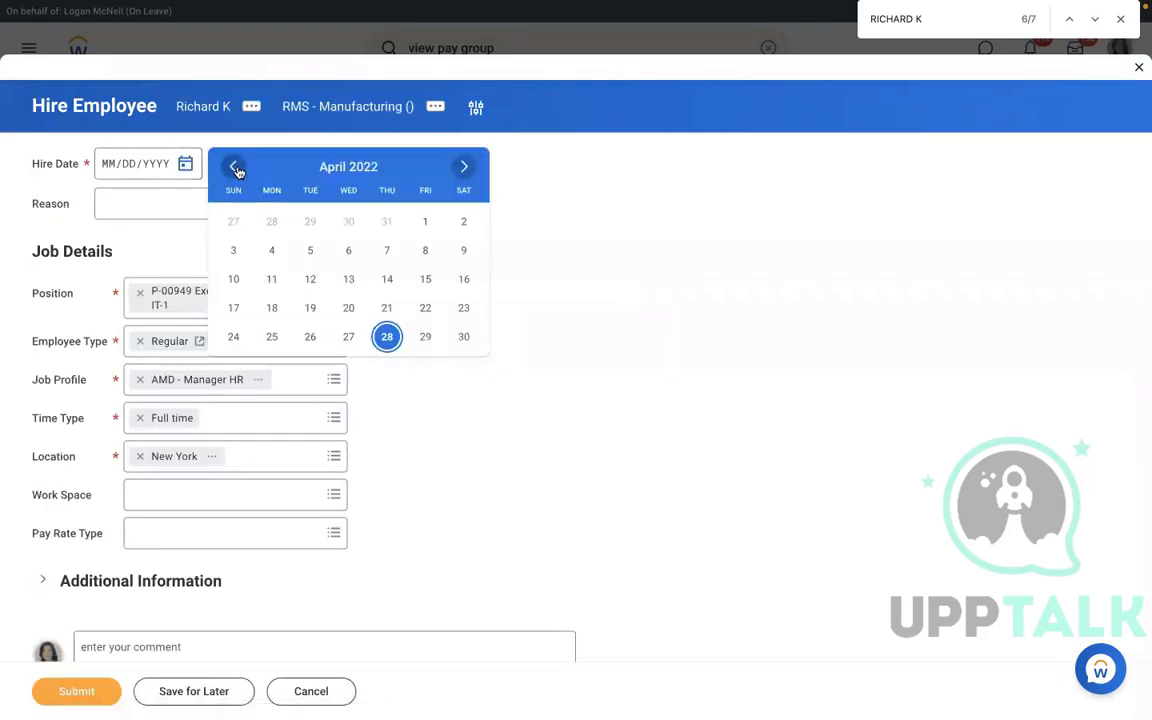
{"action": "left_click", "coordinate": [235, 168]}
{"action": "left_click", "coordinate": [235, 168]}
{"action": "left_click", "coordinate": [235, 168]}
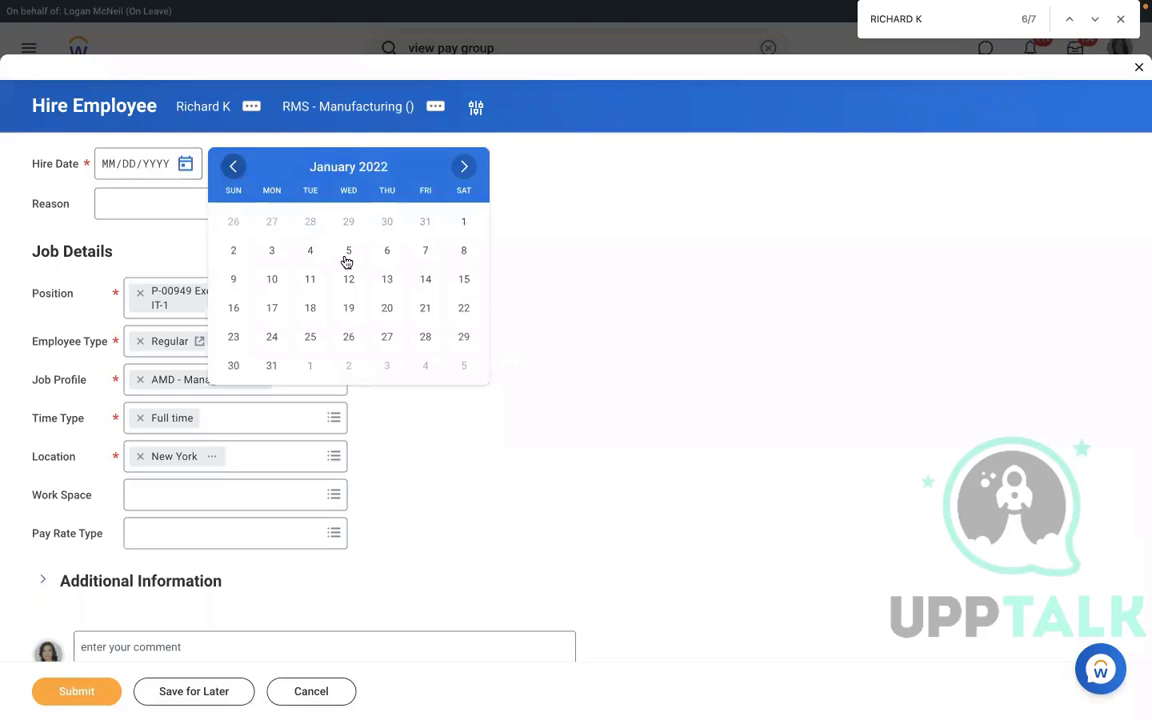
{"action": "left_click", "coordinate": [270, 252]}
{"action": "left_click", "coordinate": [76, 691]}
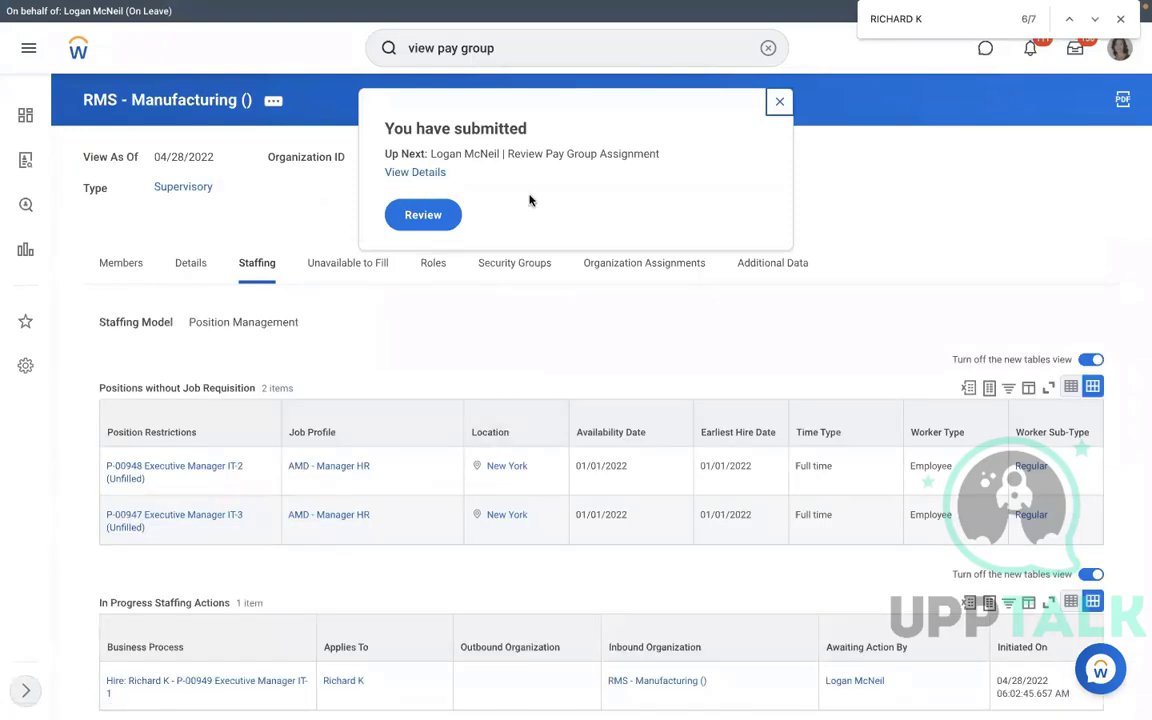
Approve the new hire's proposed RMS - Monthly PYG pay group and expand the approved event's details.
{"action": "left_click", "coordinate": [427, 218]}
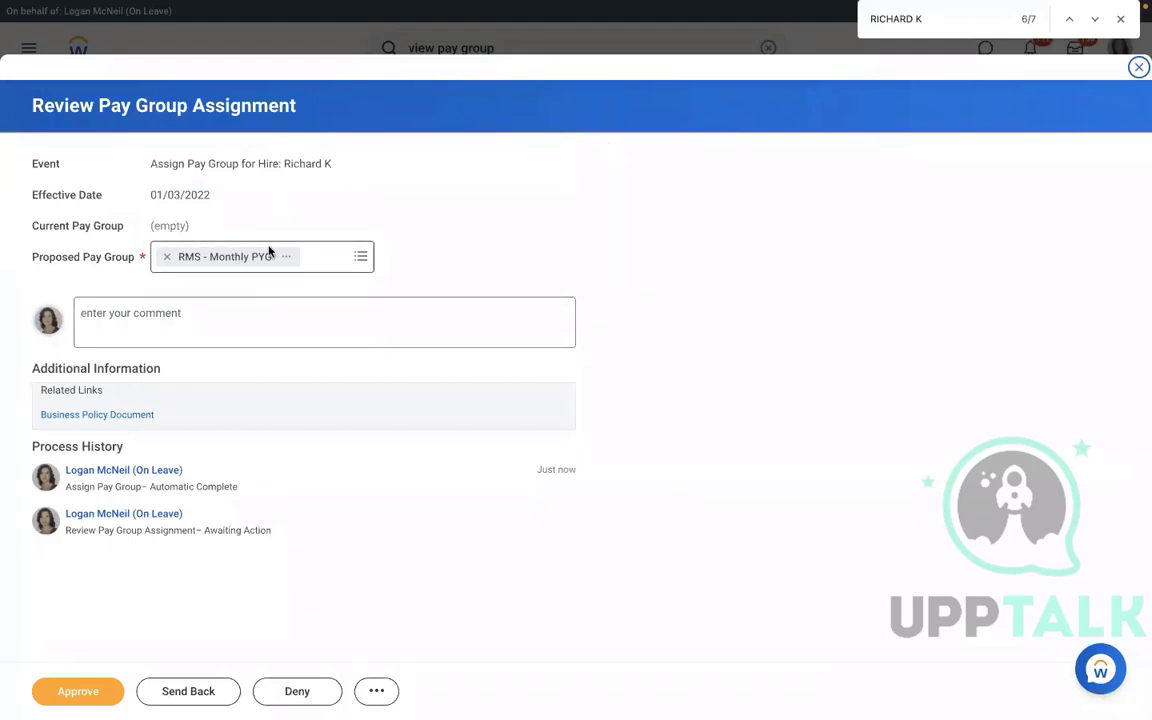
{"action": "left_click", "coordinate": [359, 259]}
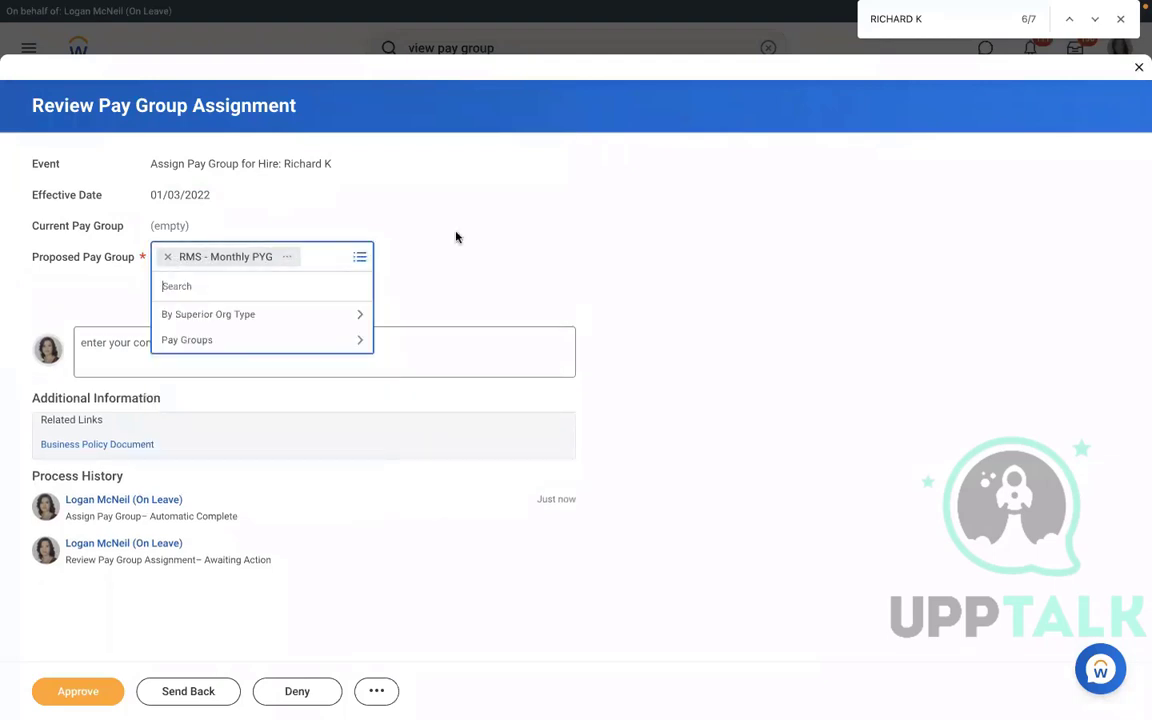
{"action": "left_click", "coordinate": [162, 573]}
{"action": "left_click", "coordinate": [67, 698]}
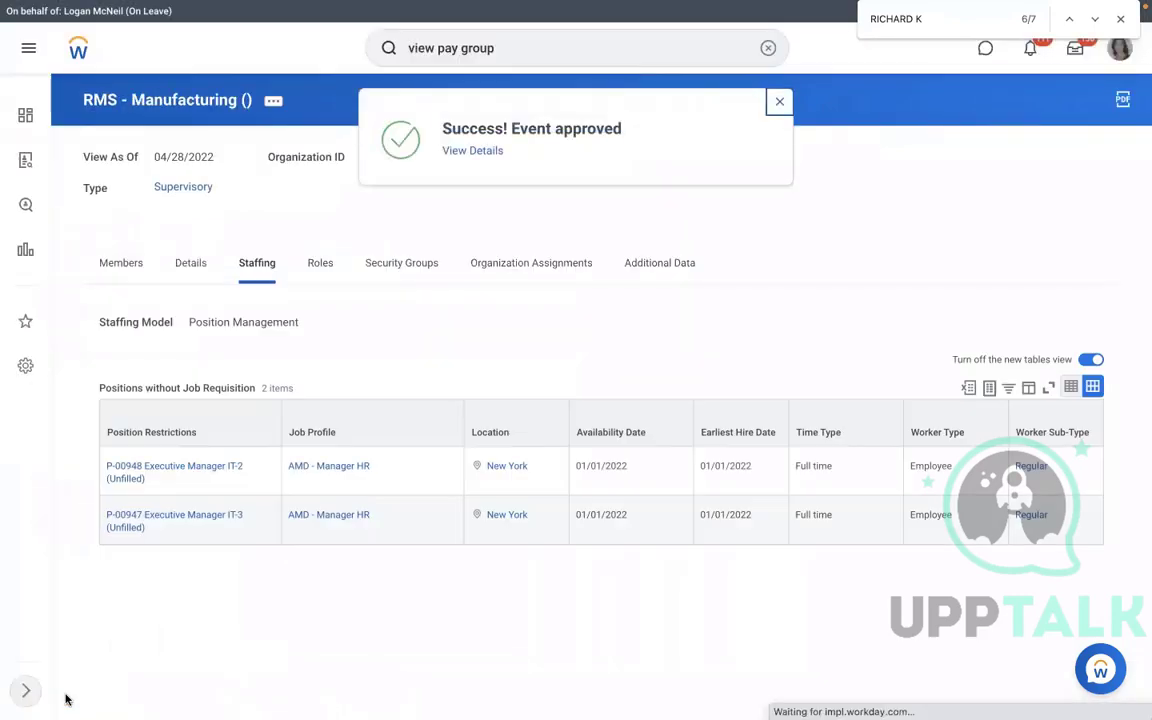
{"action": "left_click", "coordinate": [455, 152]}
{"action": "left_click", "coordinate": [180, 238]}
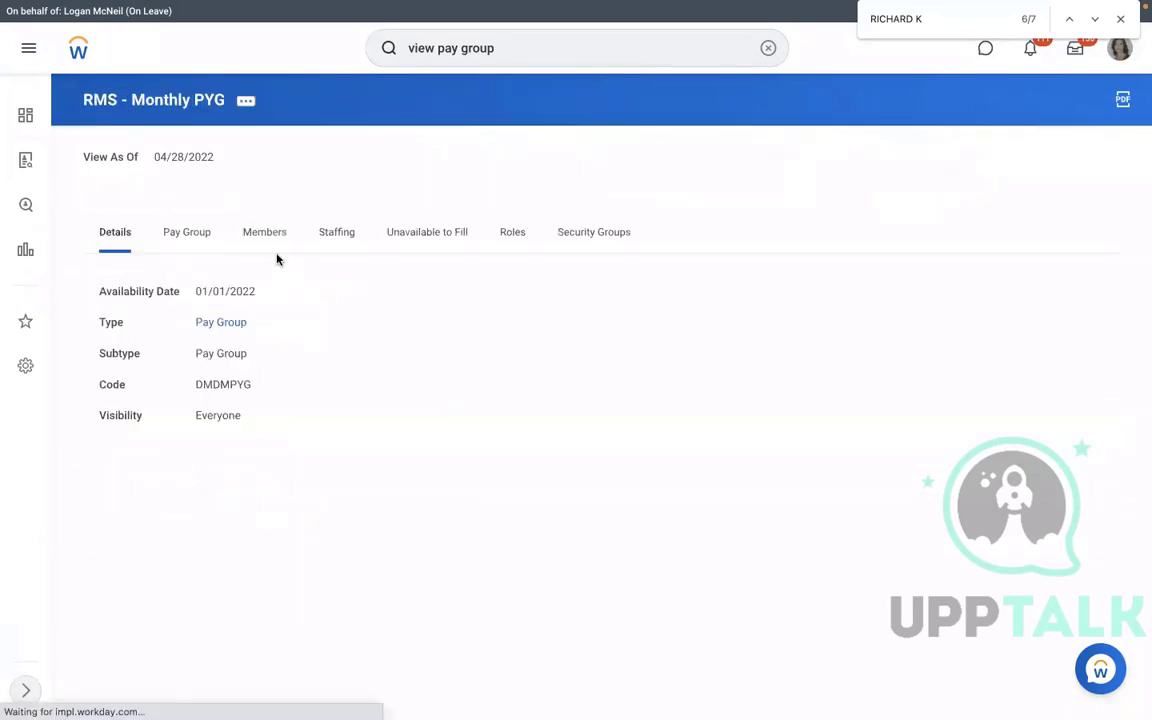
Check that the new hire is listed in RMS - Monthly PYG's Members, then open the RMS - PYG Automatic Assignment rule.
{"action": "left_click", "coordinate": [270, 250]}
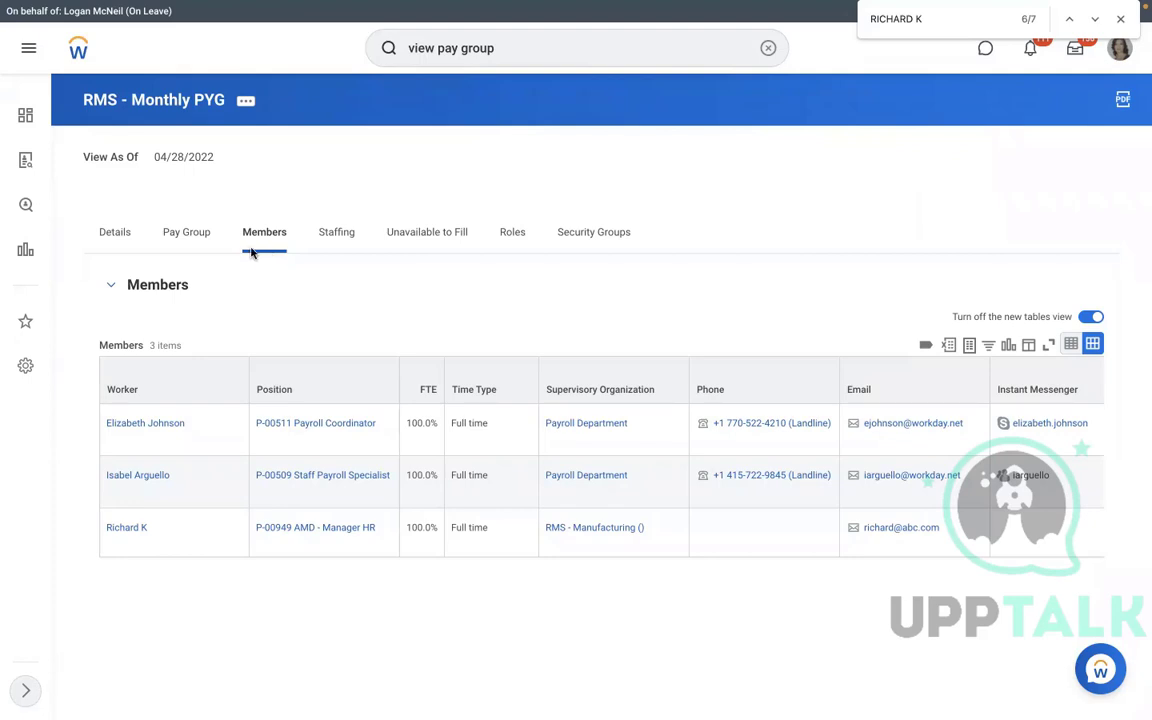
{"action": "left_click", "coordinate": [192, 232]}
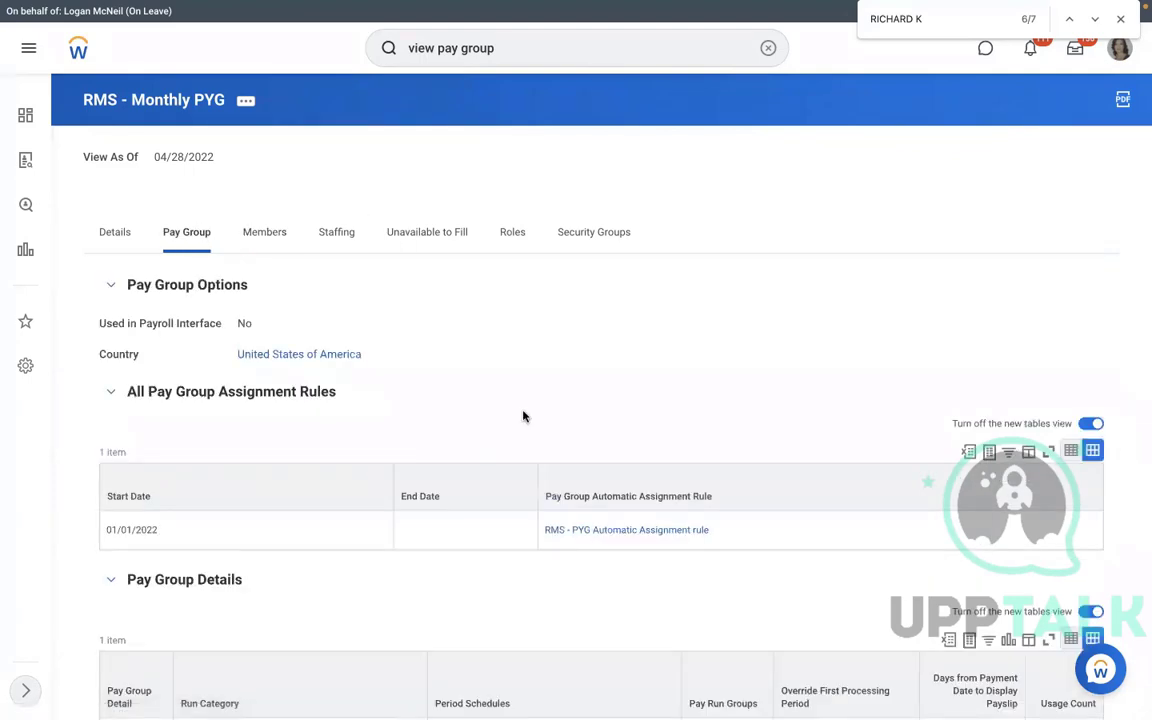
{"action": "left_click", "coordinate": [573, 529]}
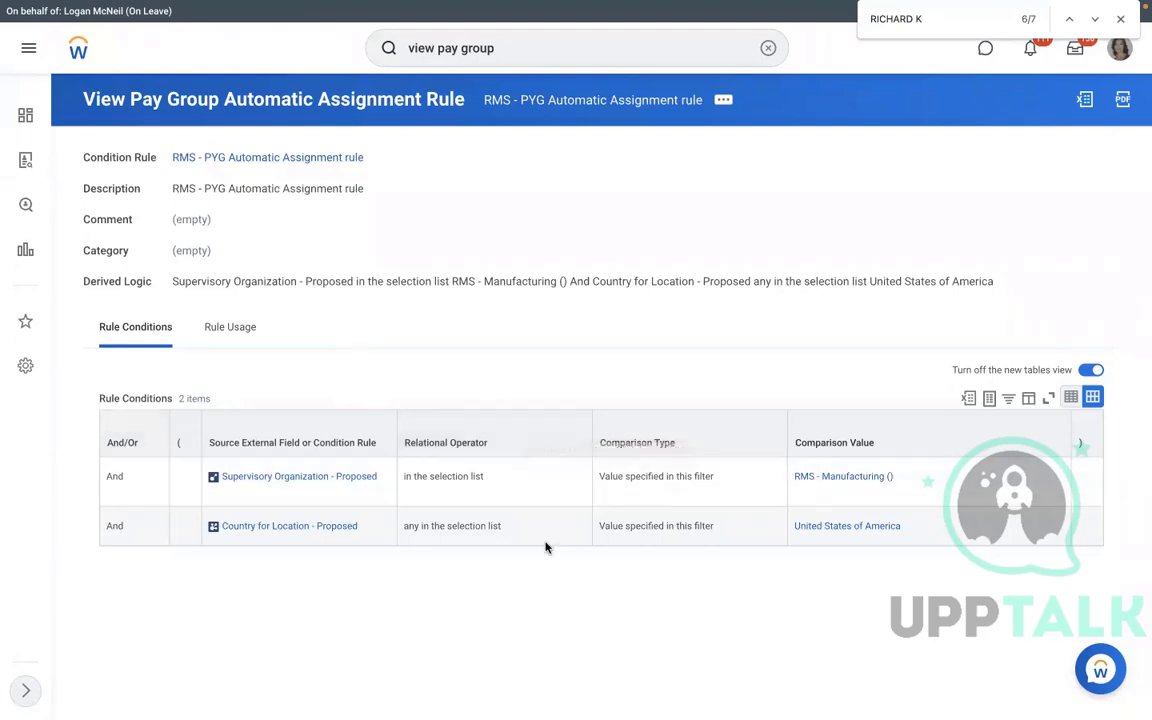
Test the RMS - PYG Automatic Assignment rule on the new hire's Assign Pay Group worker event, returning Yes.
{"action": "left_click", "coordinate": [724, 101]}
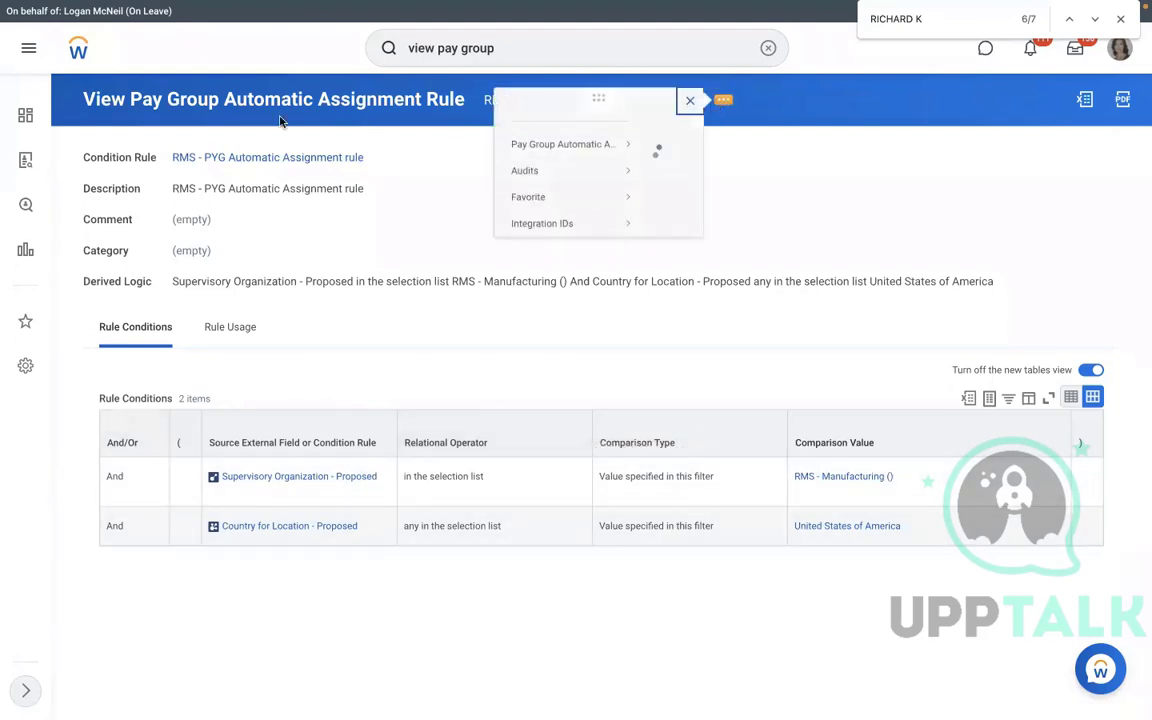
{"action": "mouse_move", "coordinate": [95, 164]}
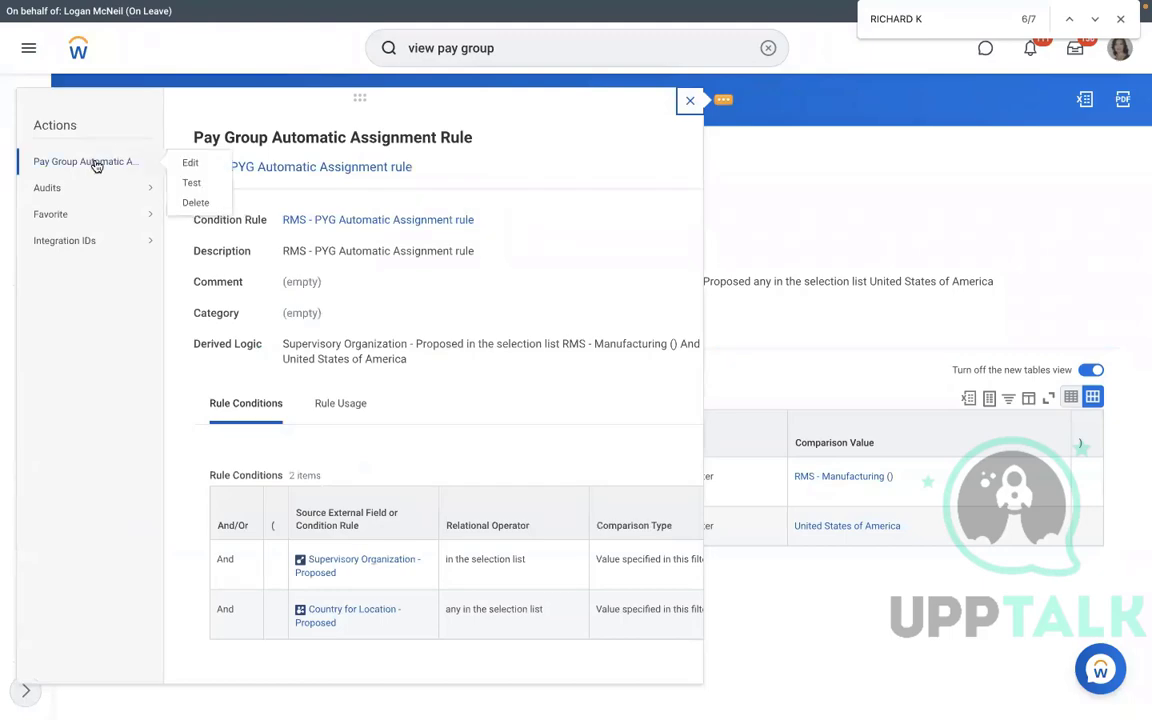
{"action": "left_click", "coordinate": [188, 184]}
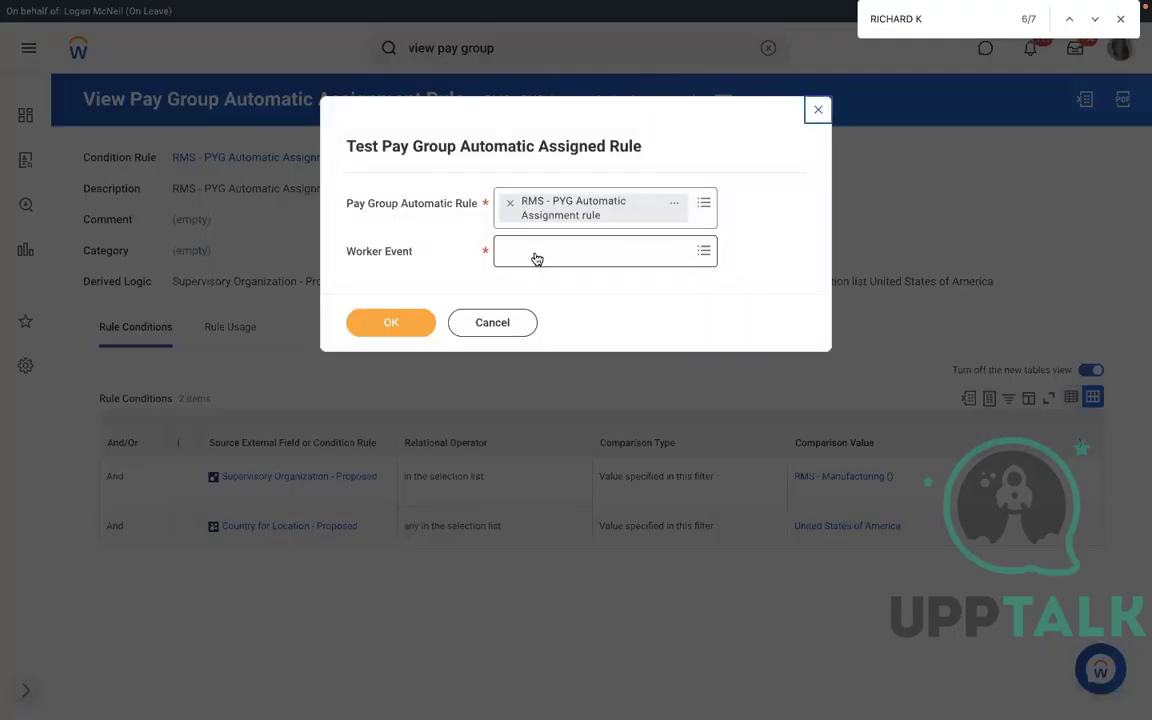
{"action": "left_click", "coordinate": [536, 259]}
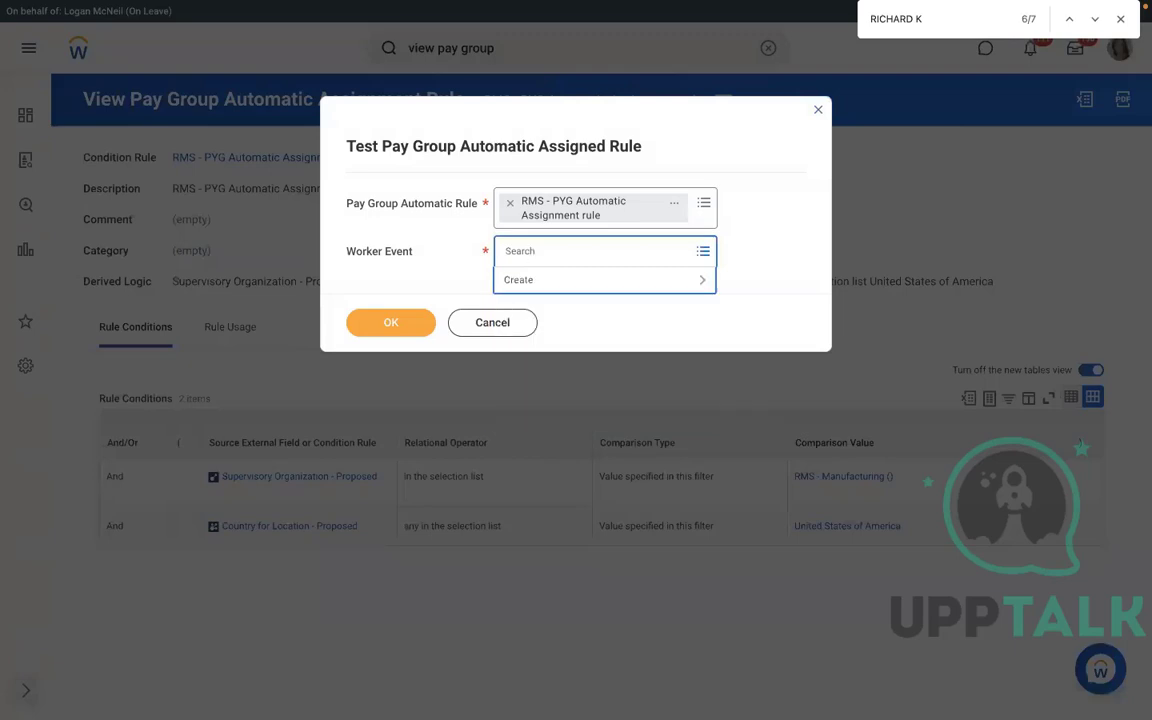
{"action": "type", "text": "RICHARD"}
{"action": "key", "text": "Return"}
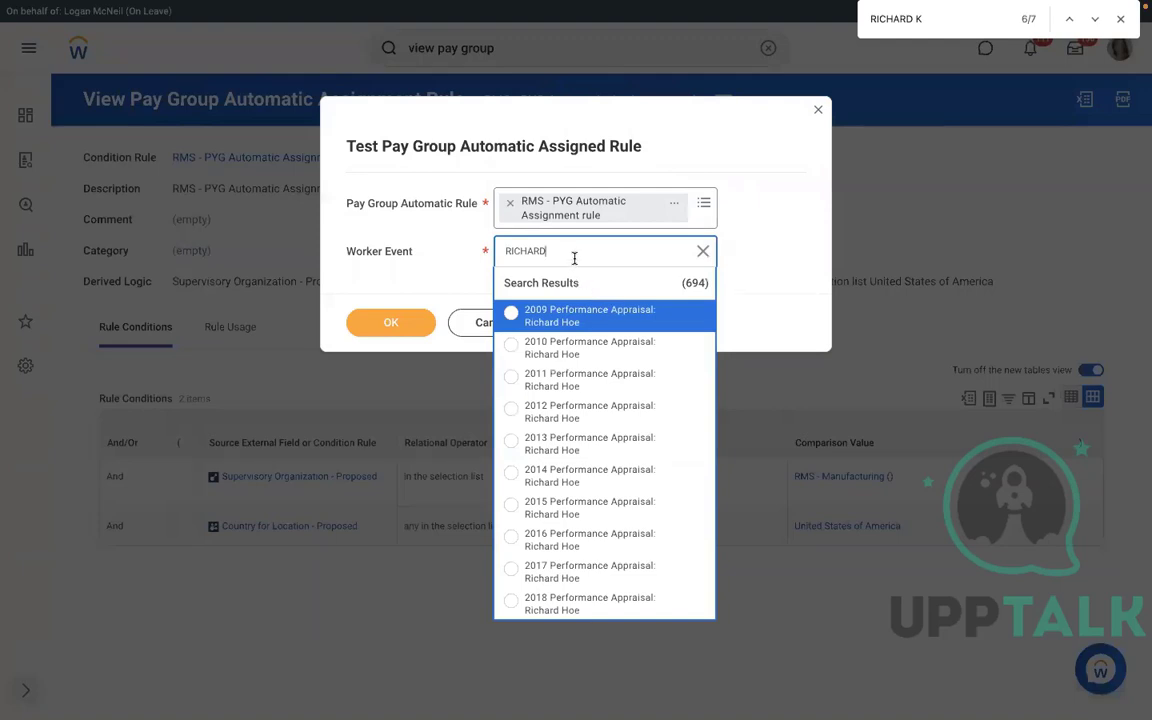
{"action": "type", "text": "K"}
{"action": "key", "text": "Return"}
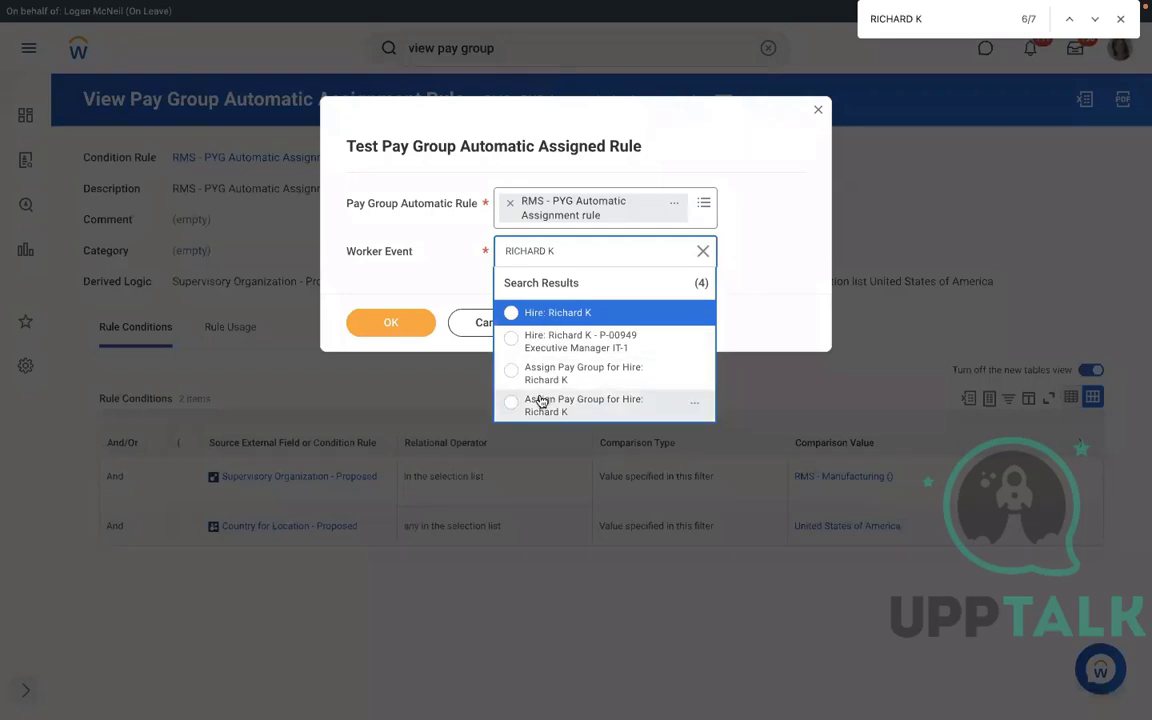
{"action": "left_click", "coordinate": [587, 375]}
{"action": "left_click", "coordinate": [390, 323]}
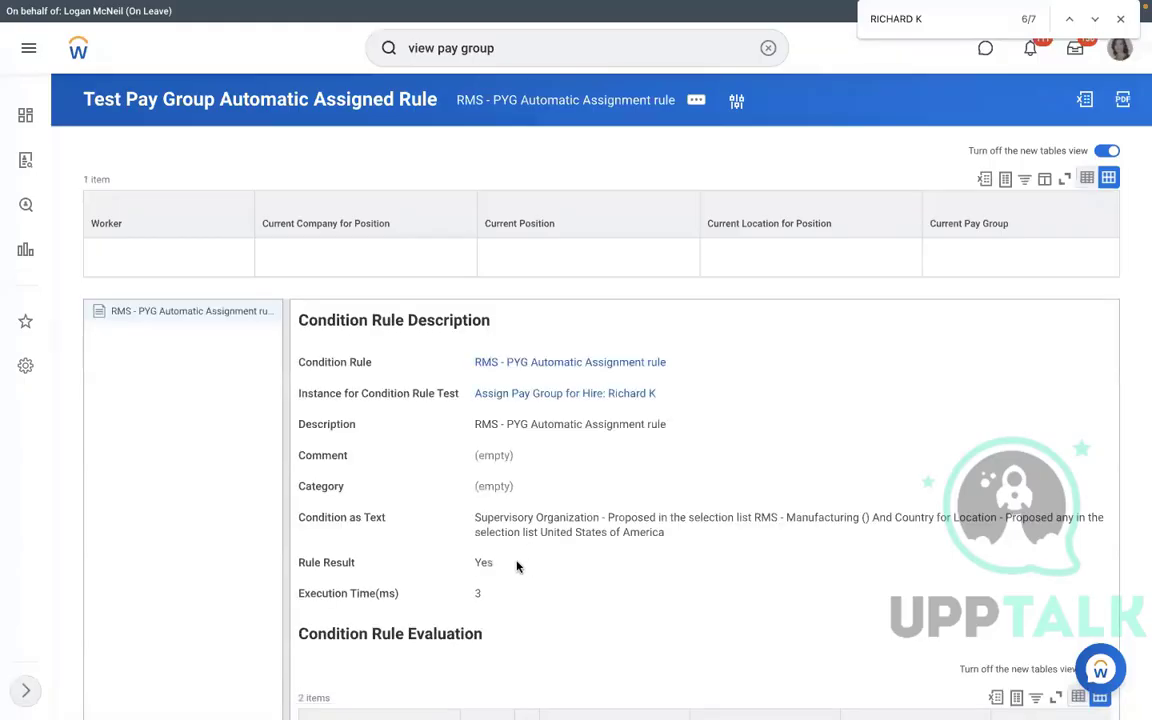
Highlight the Yes rule result and open the rule's Condition Rule in View Condition Rule.
{"action": "left_click_drag", "start_coordinate": [496, 563], "coordinate": [465, 565]}
{"action": "left_click", "coordinate": [529, 362]}
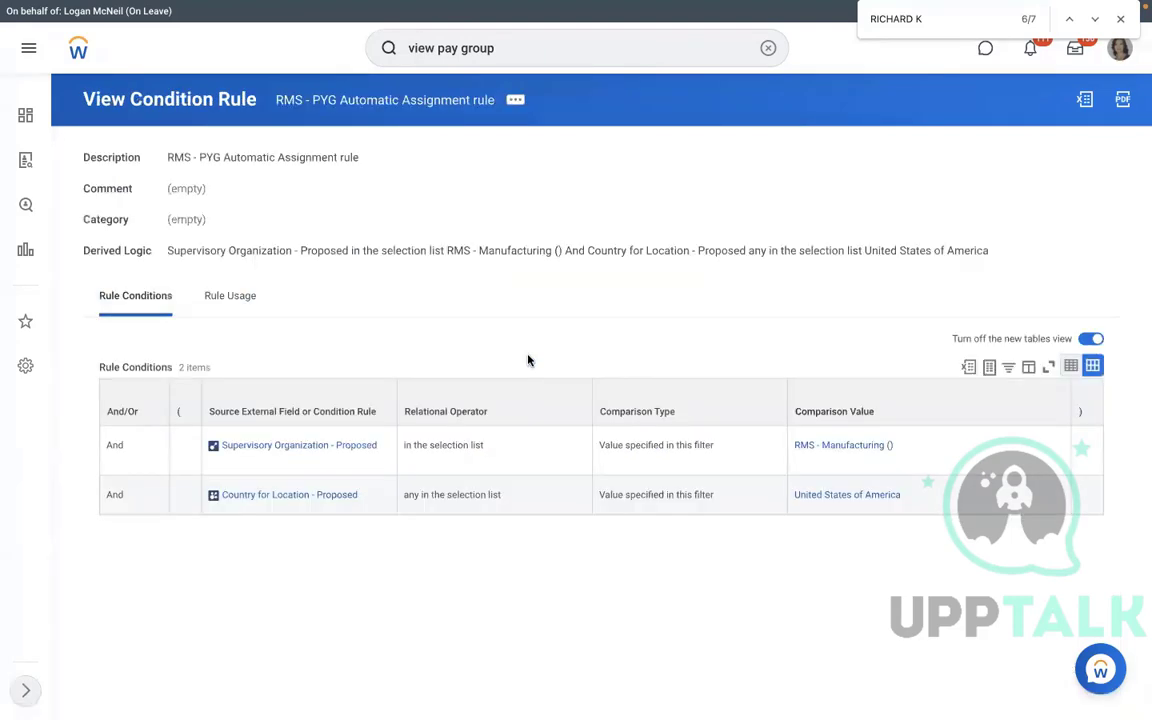